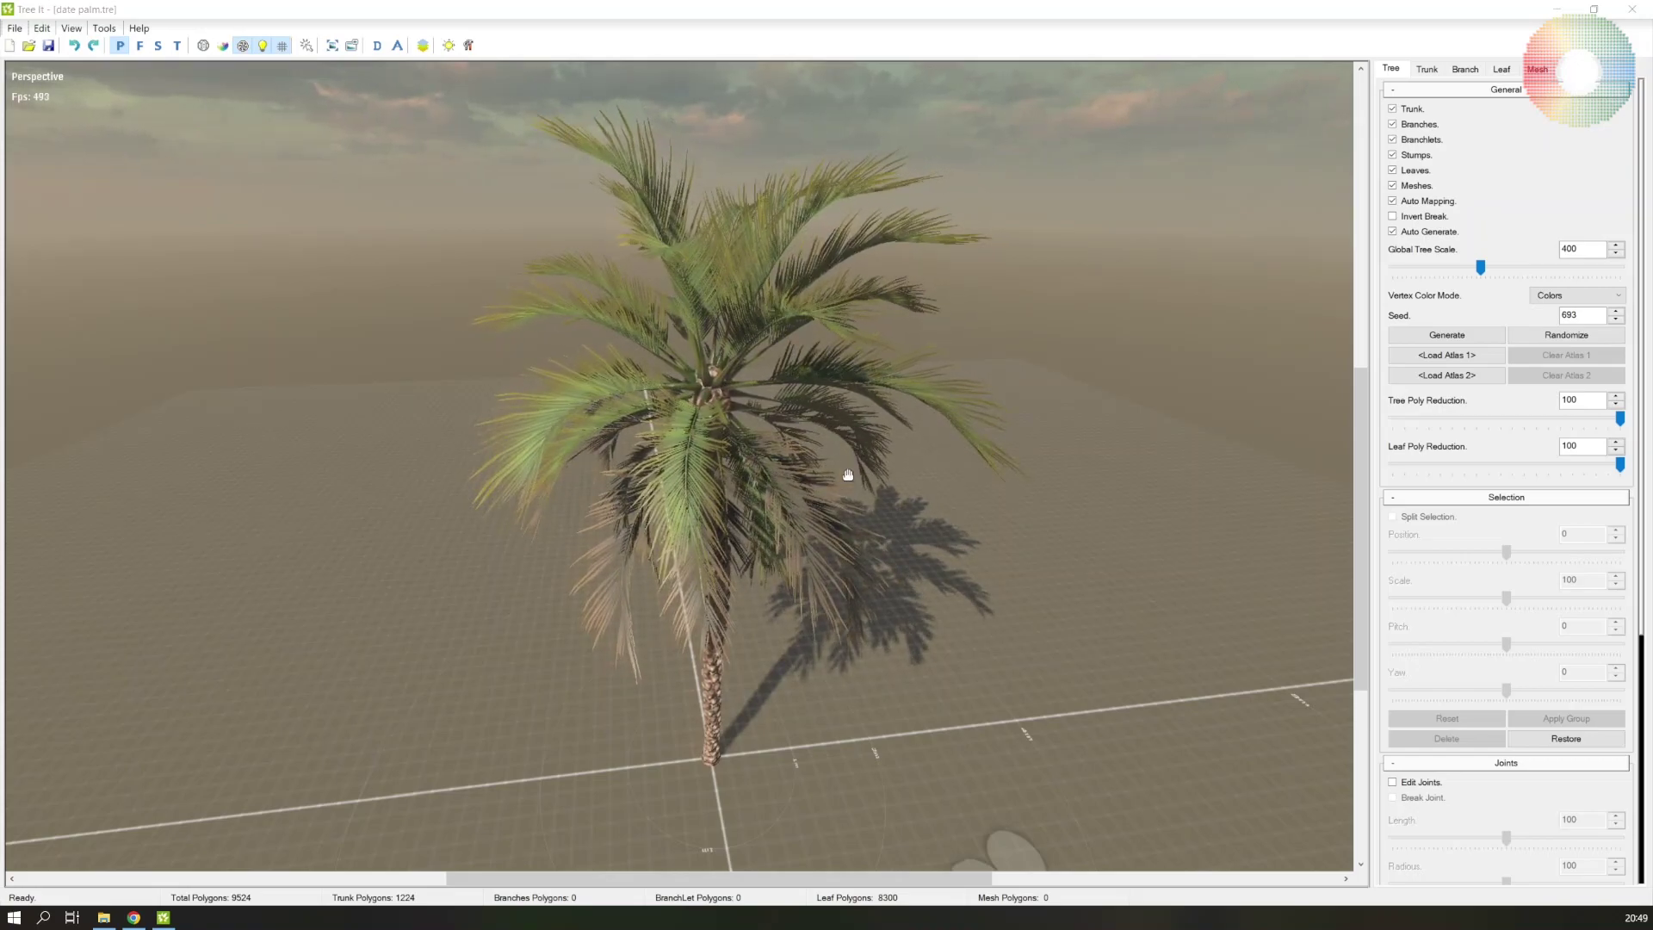
Bring the Tree It web page forward in Chrome and scroll through its overview
{"action": "left_click_drag", "start_coordinate": [829, 456], "coordinate": [823, 478]}
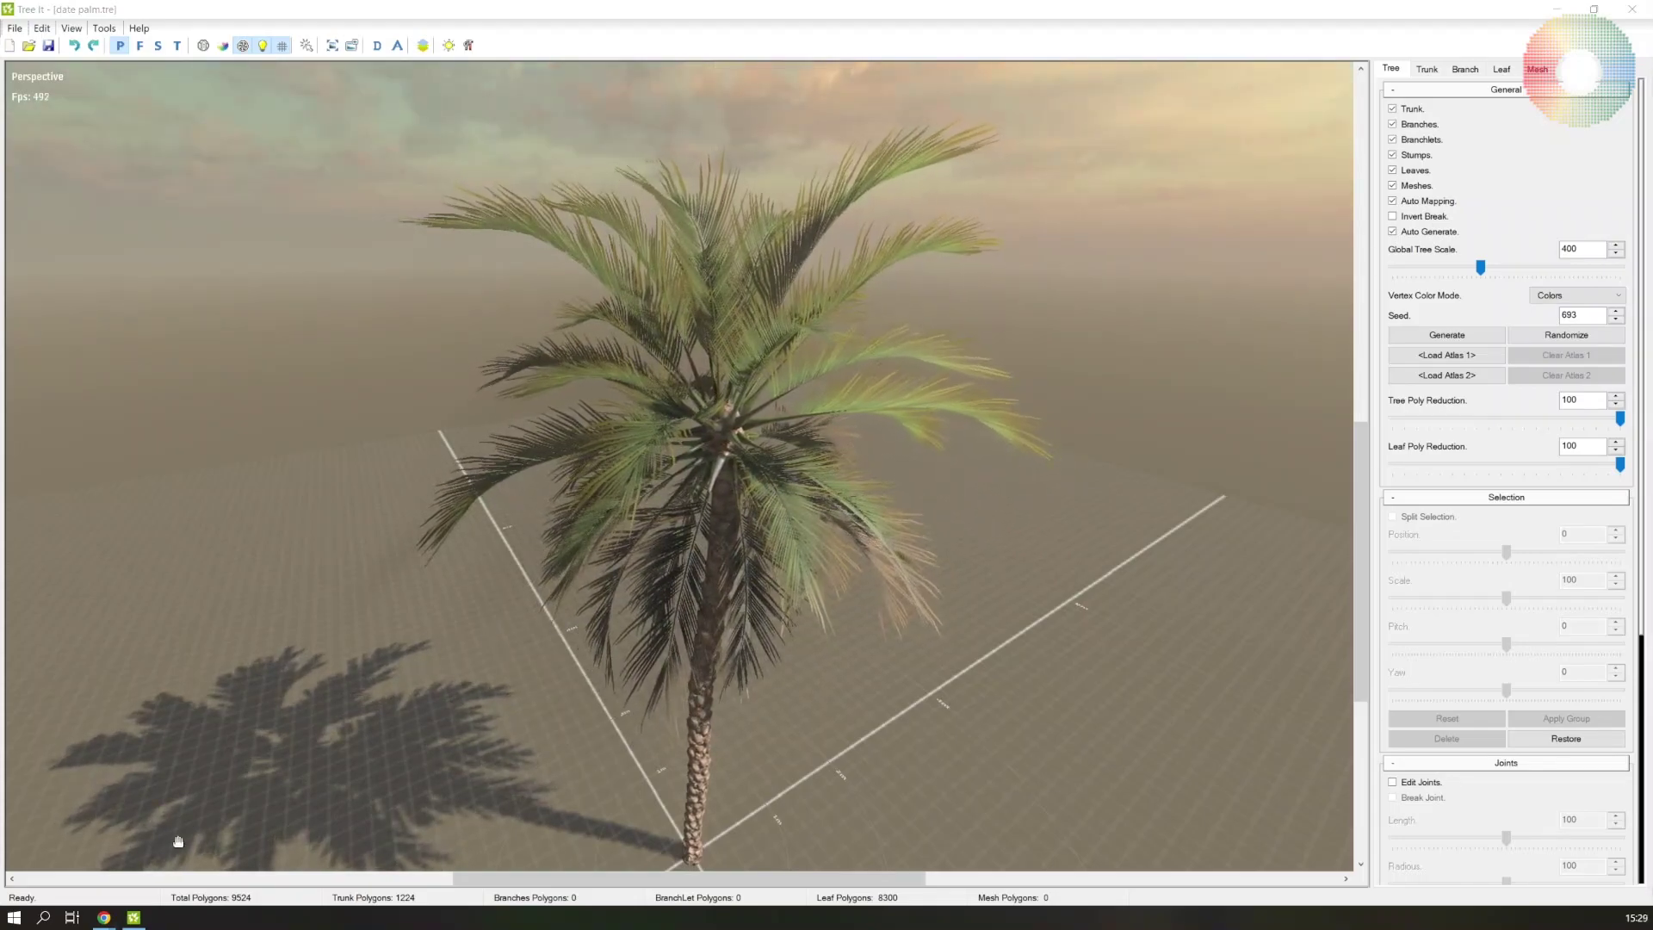
{"action": "mouse_move", "coordinate": [103, 917]}
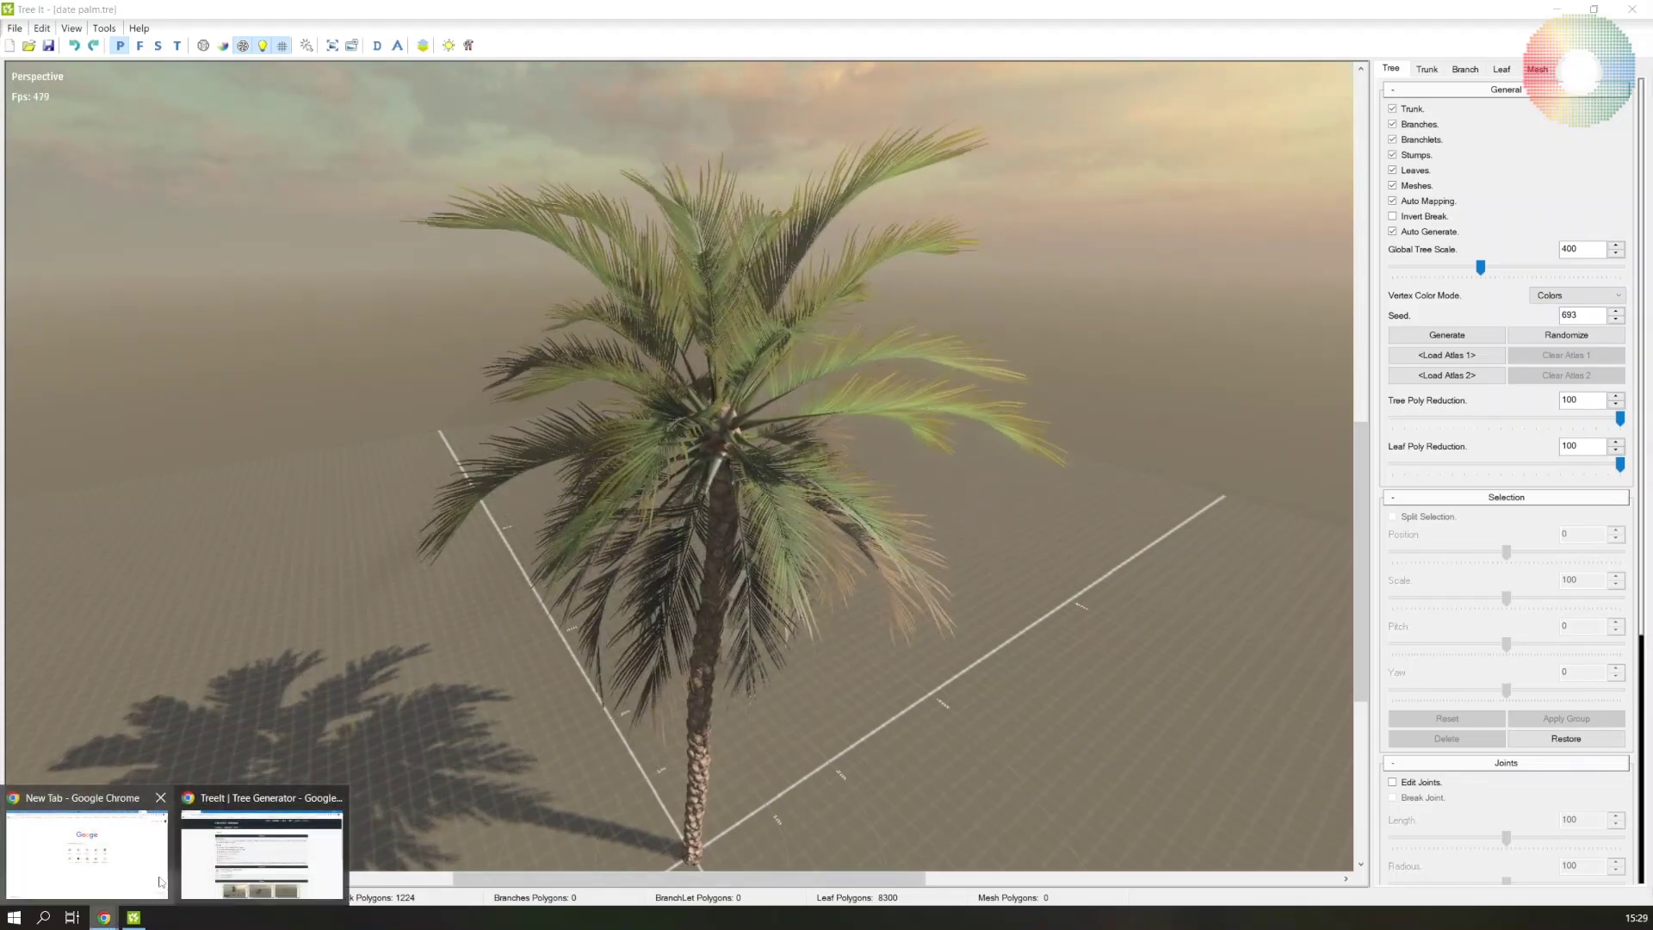
{"action": "left_click", "coordinate": [218, 870]}
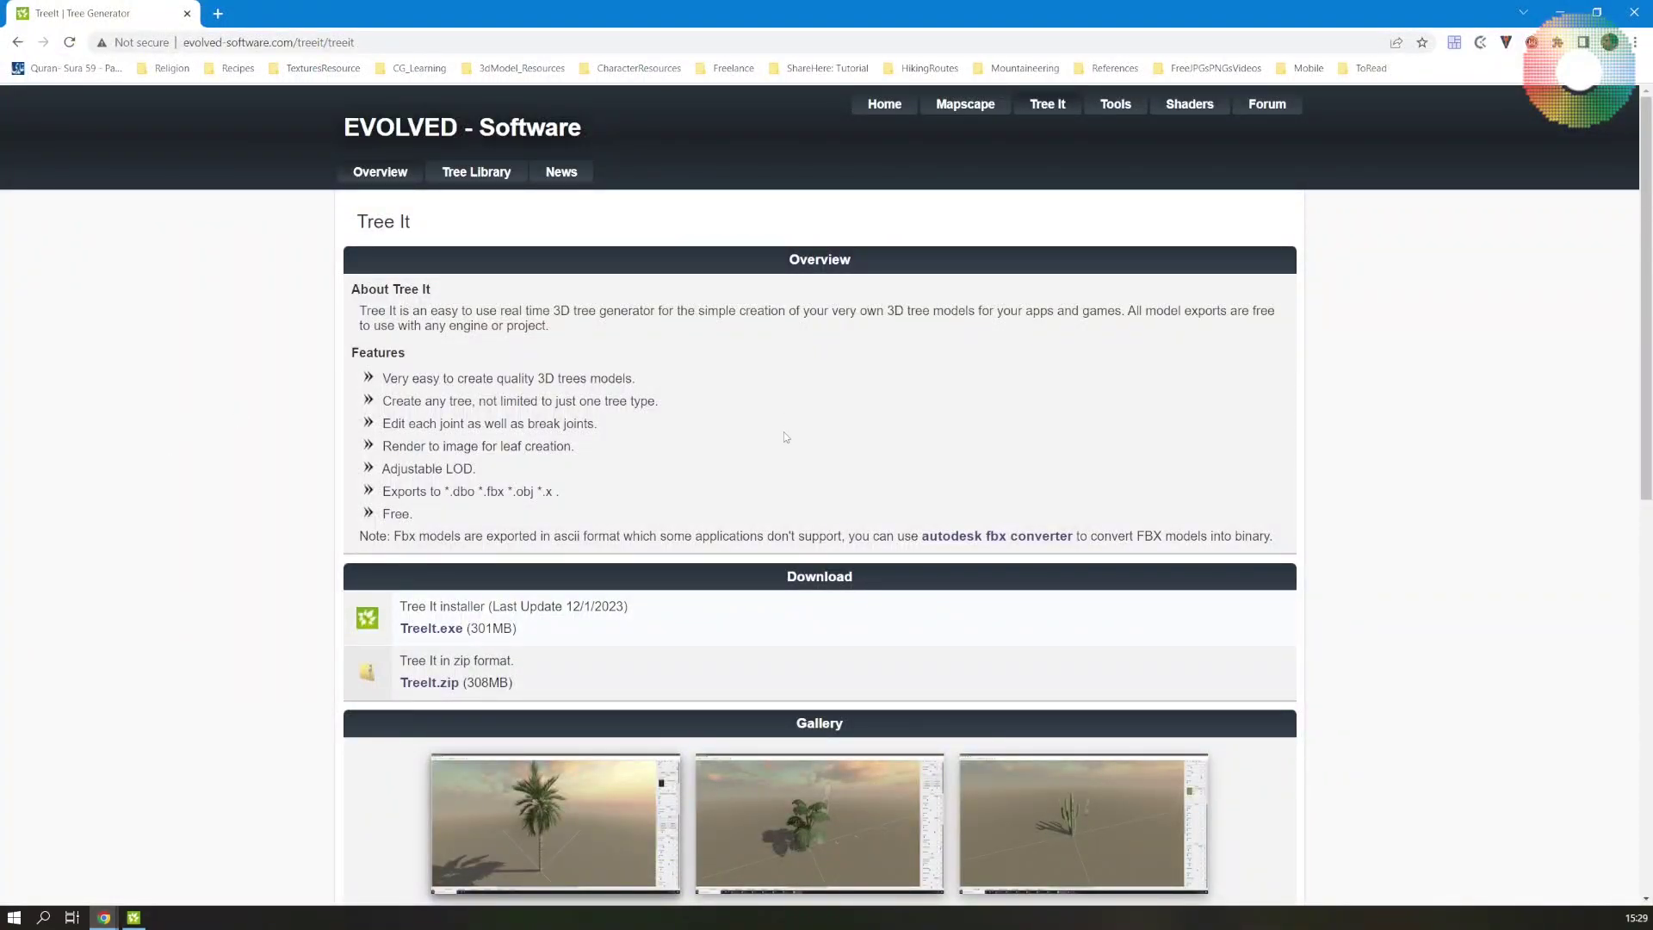
{"action": "scroll", "coordinate": [237, 482], "scroll_direction": "down", "scroll_amount": 1}
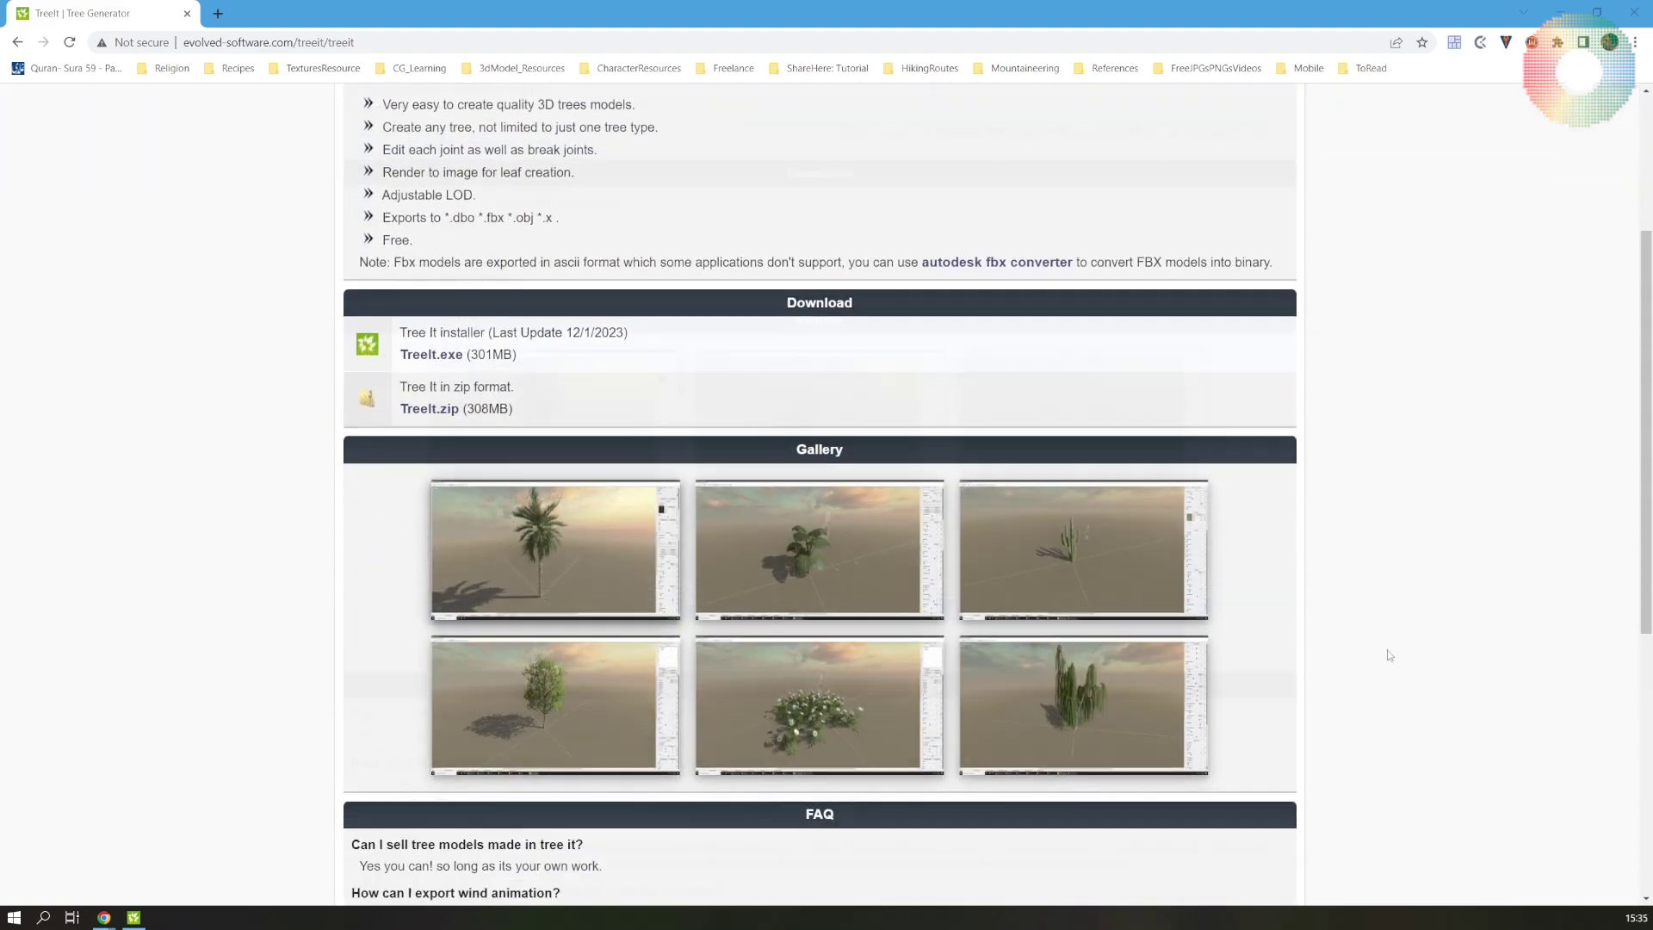
{"action": "scroll", "coordinate": [1388, 655], "scroll_direction": "down", "scroll_amount": 3}
{"action": "scroll", "coordinate": [1388, 655], "scroll_direction": "up", "scroll_amount": 2}
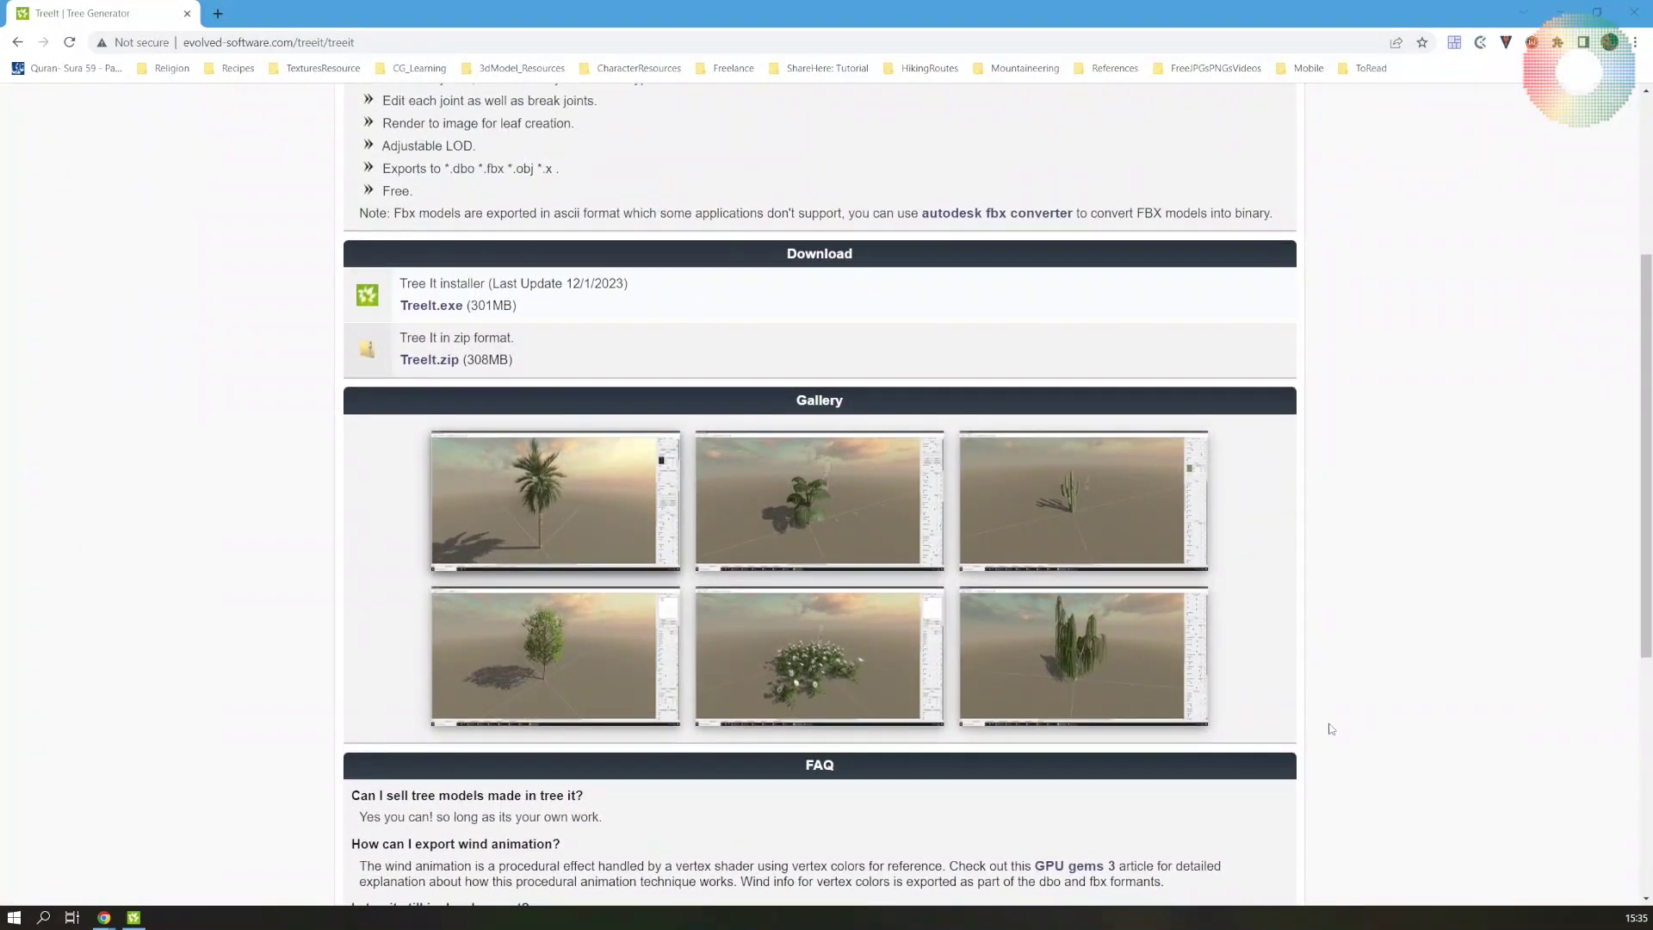
{"action": "scroll", "coordinate": [589, 666], "scroll_direction": "up", "scroll_amount": 4}
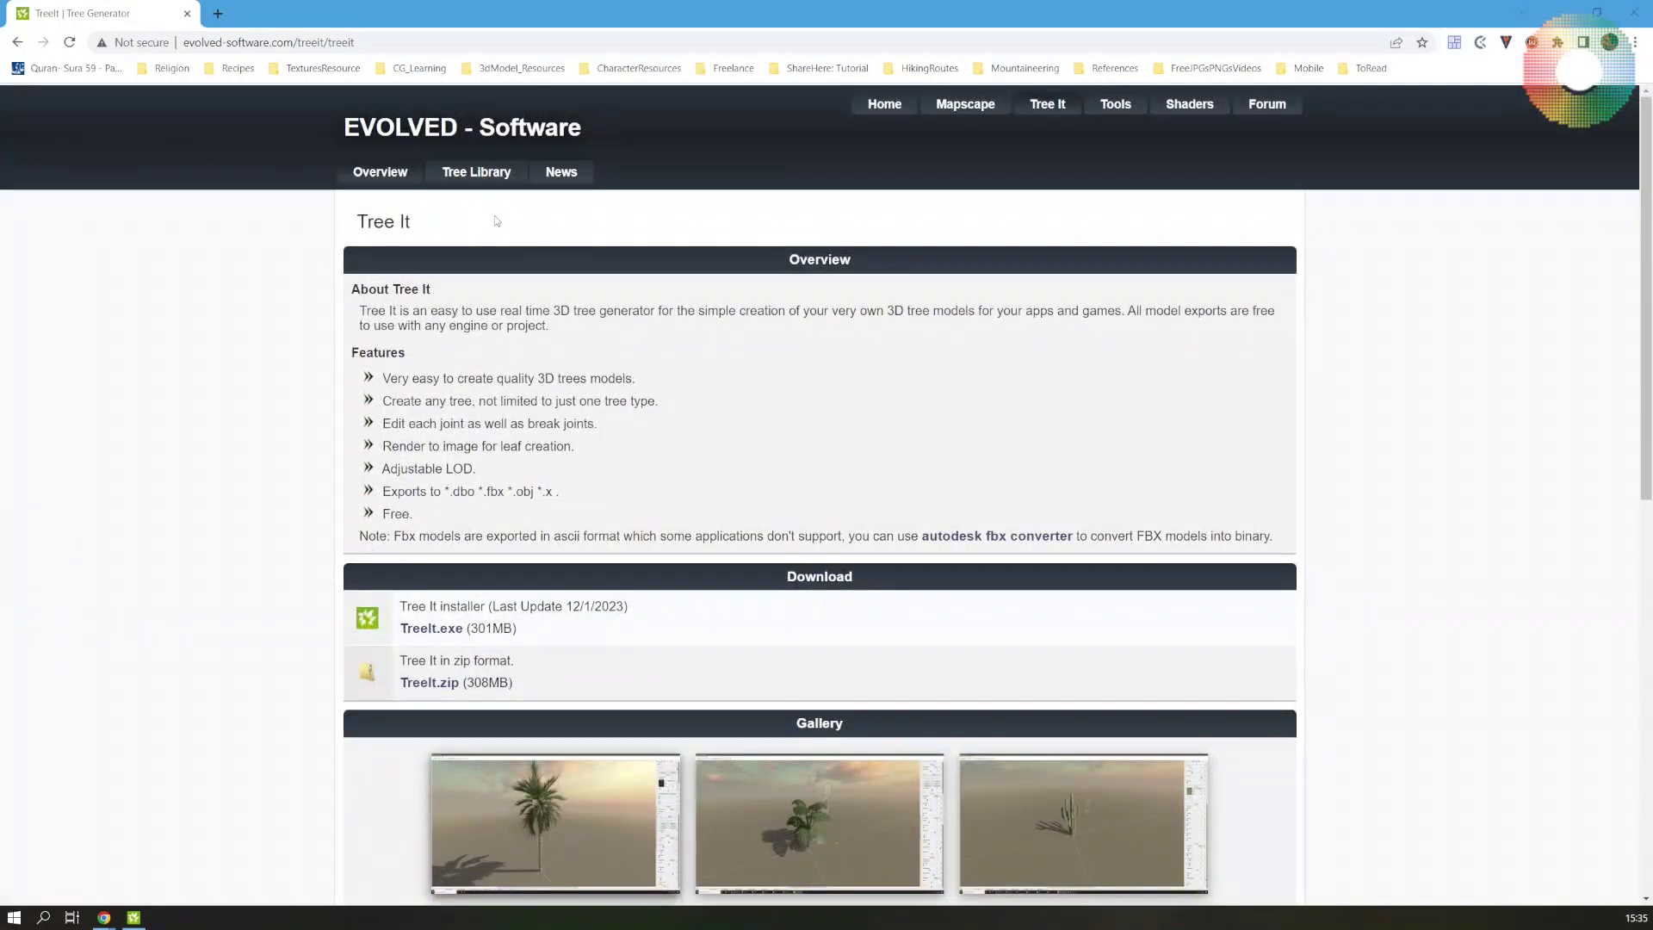
Browse the Tree Library page and open the Sketchfab profile in a new tab
{"action": "left_click", "coordinate": [476, 172]}
{"action": "scroll", "coordinate": [288, 608], "scroll_direction": "down", "scroll_amount": 5}
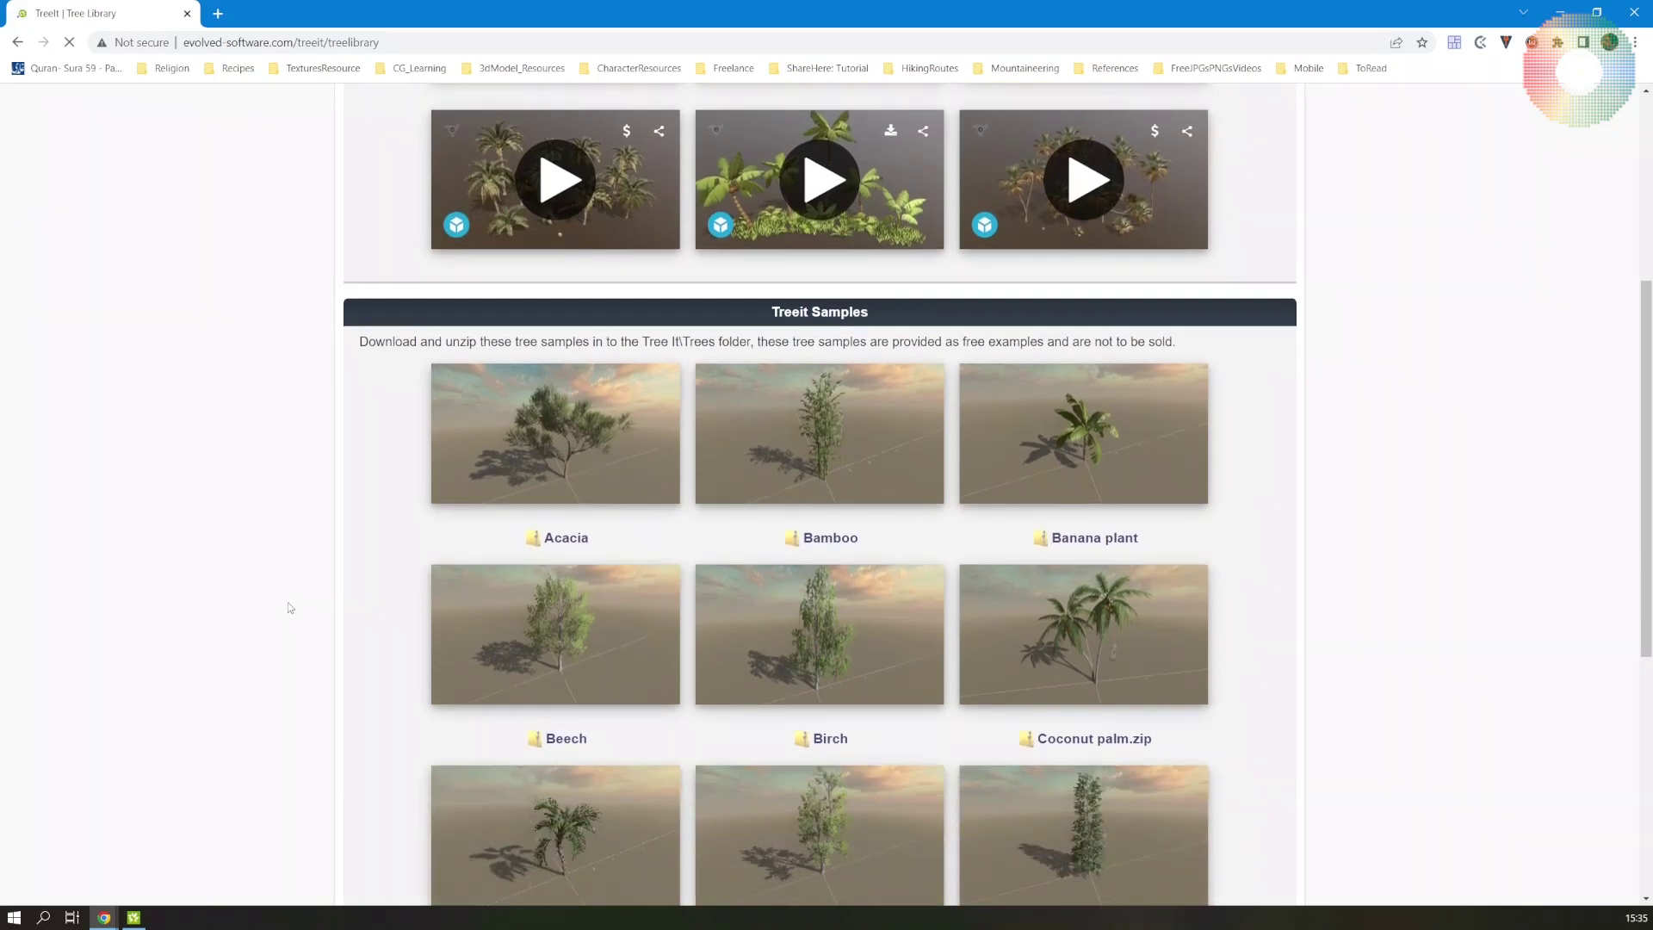
{"action": "scroll", "coordinate": [1317, 667], "scroll_direction": "down", "scroll_amount": 1}
{"action": "scroll", "coordinate": [1136, 701], "scroll_direction": "down", "scroll_amount": 2}
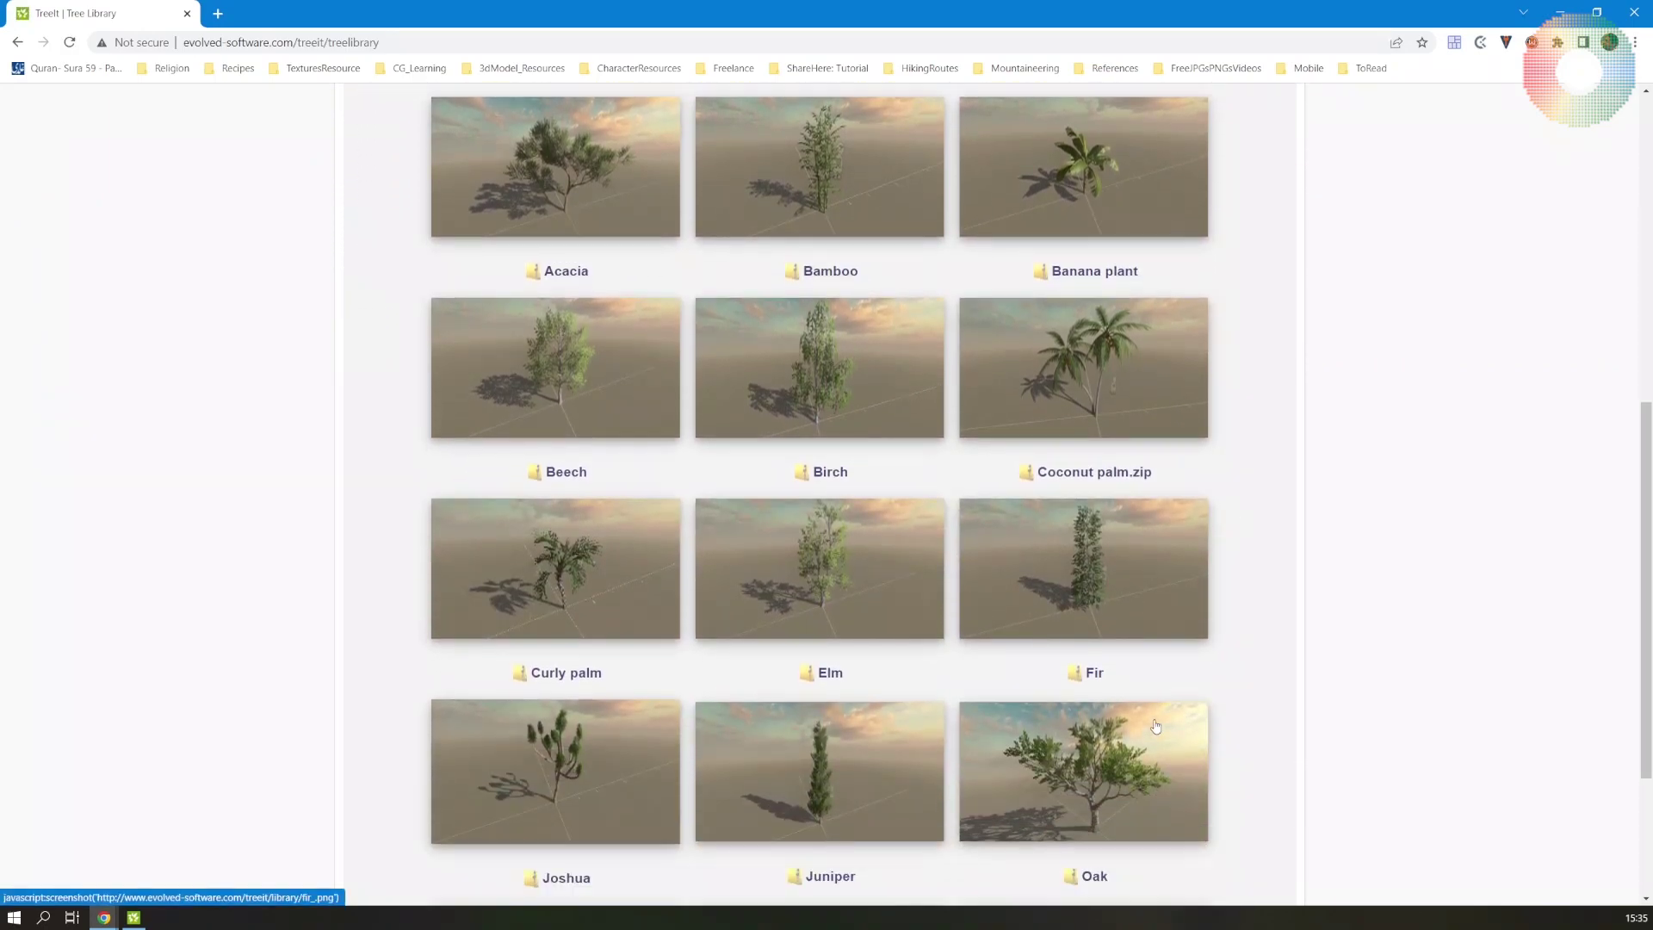
{"action": "scroll", "coordinate": [1377, 637], "scroll_direction": "up", "scroll_amount": 8}
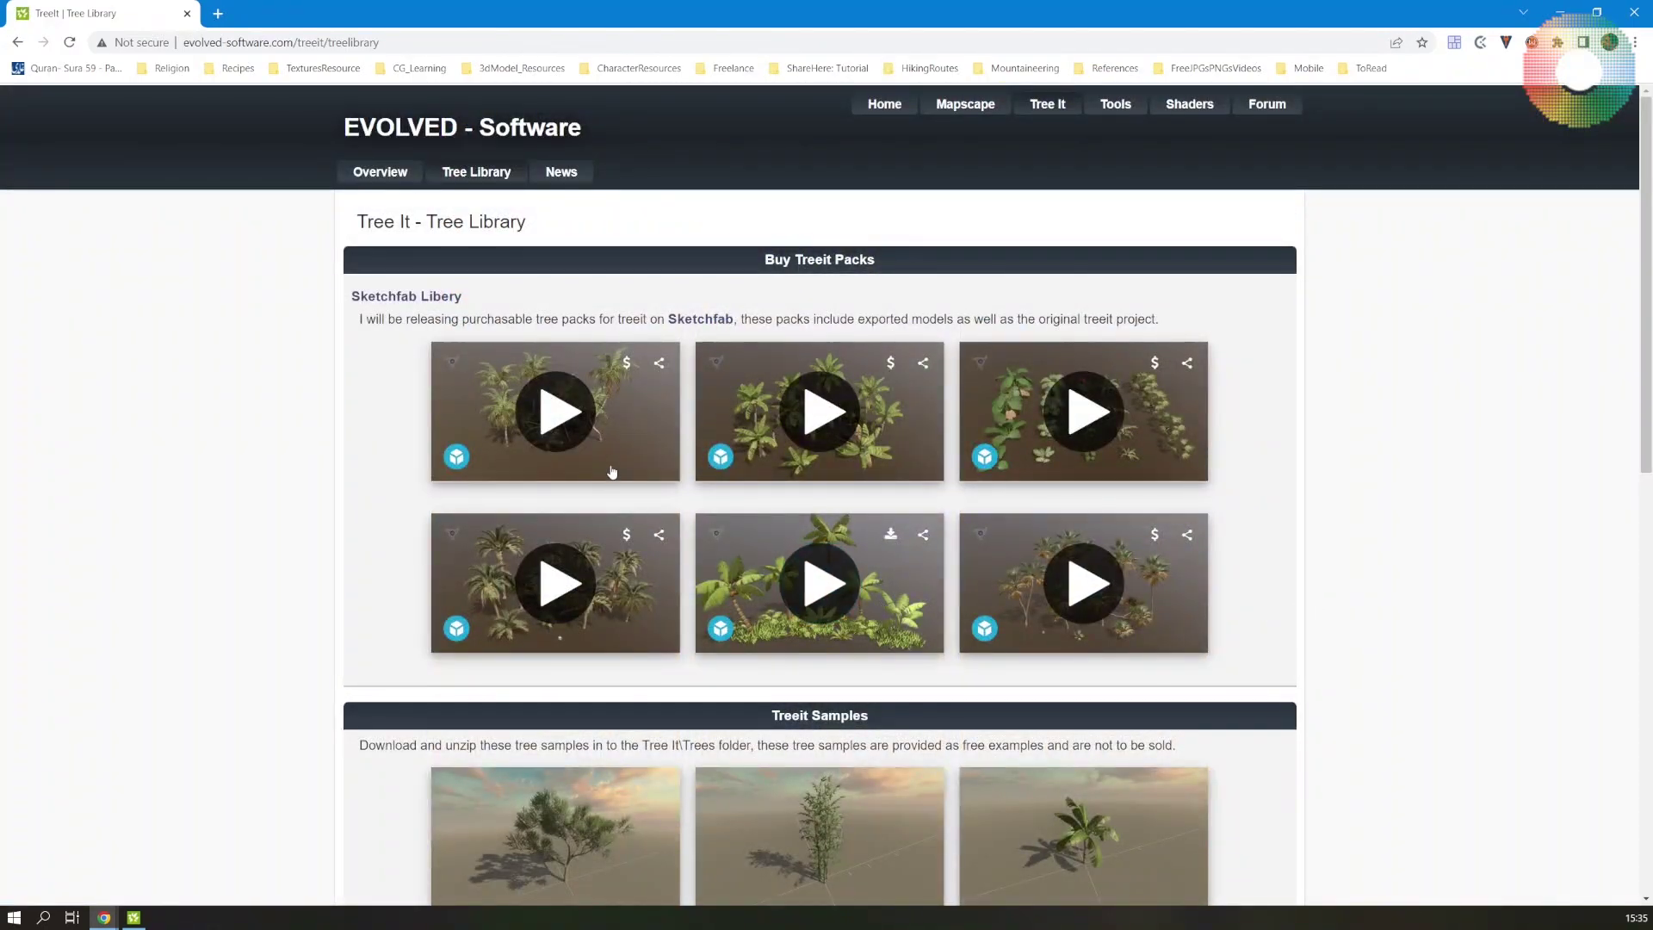
{"action": "middle_click", "coordinate": [718, 325]}
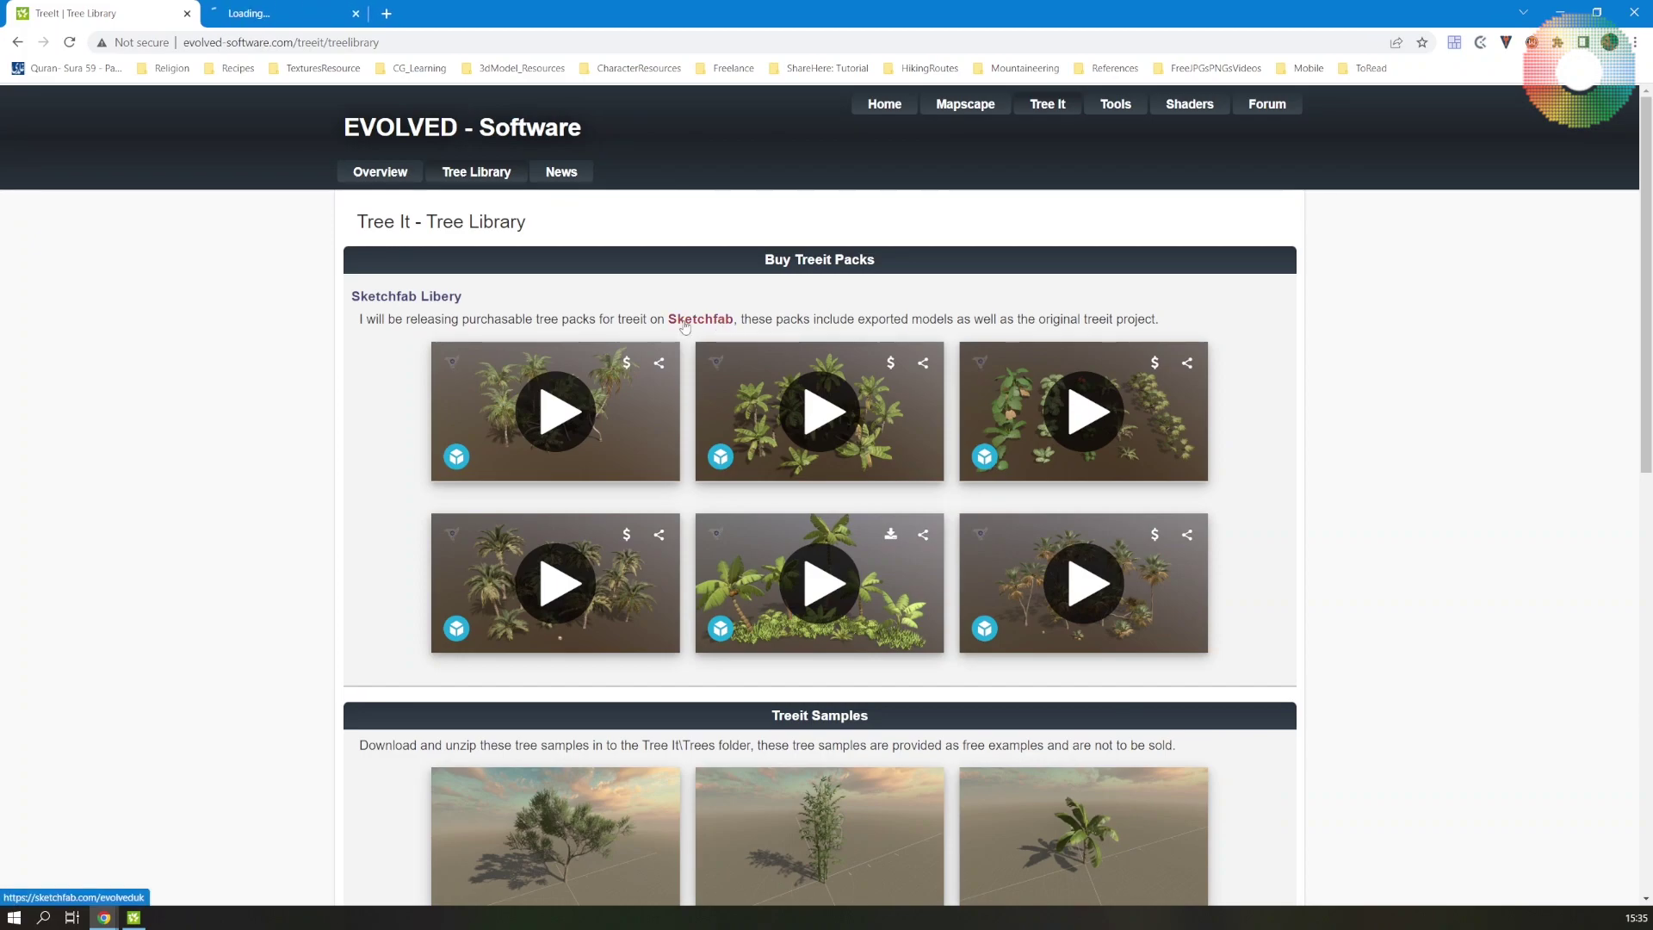
{"action": "left_click", "coordinate": [301, 19]}
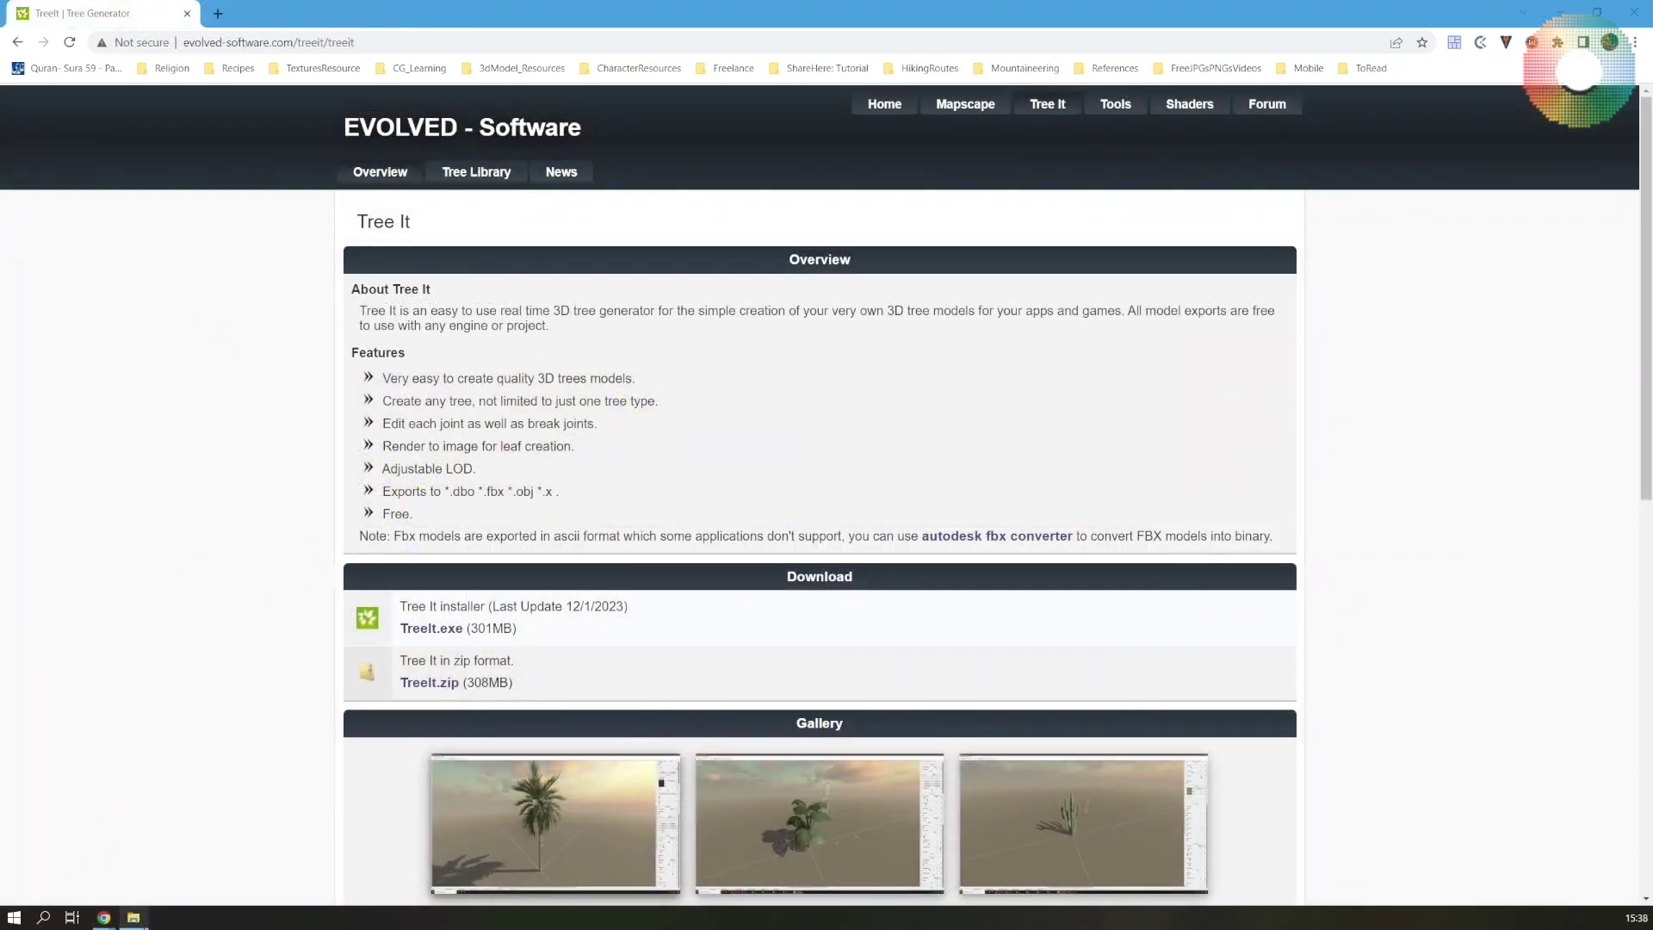
Launch Tree It.exe from its program folder, opening an untitled bare-trunk scene
{"action": "left_click", "coordinate": [133, 917]}
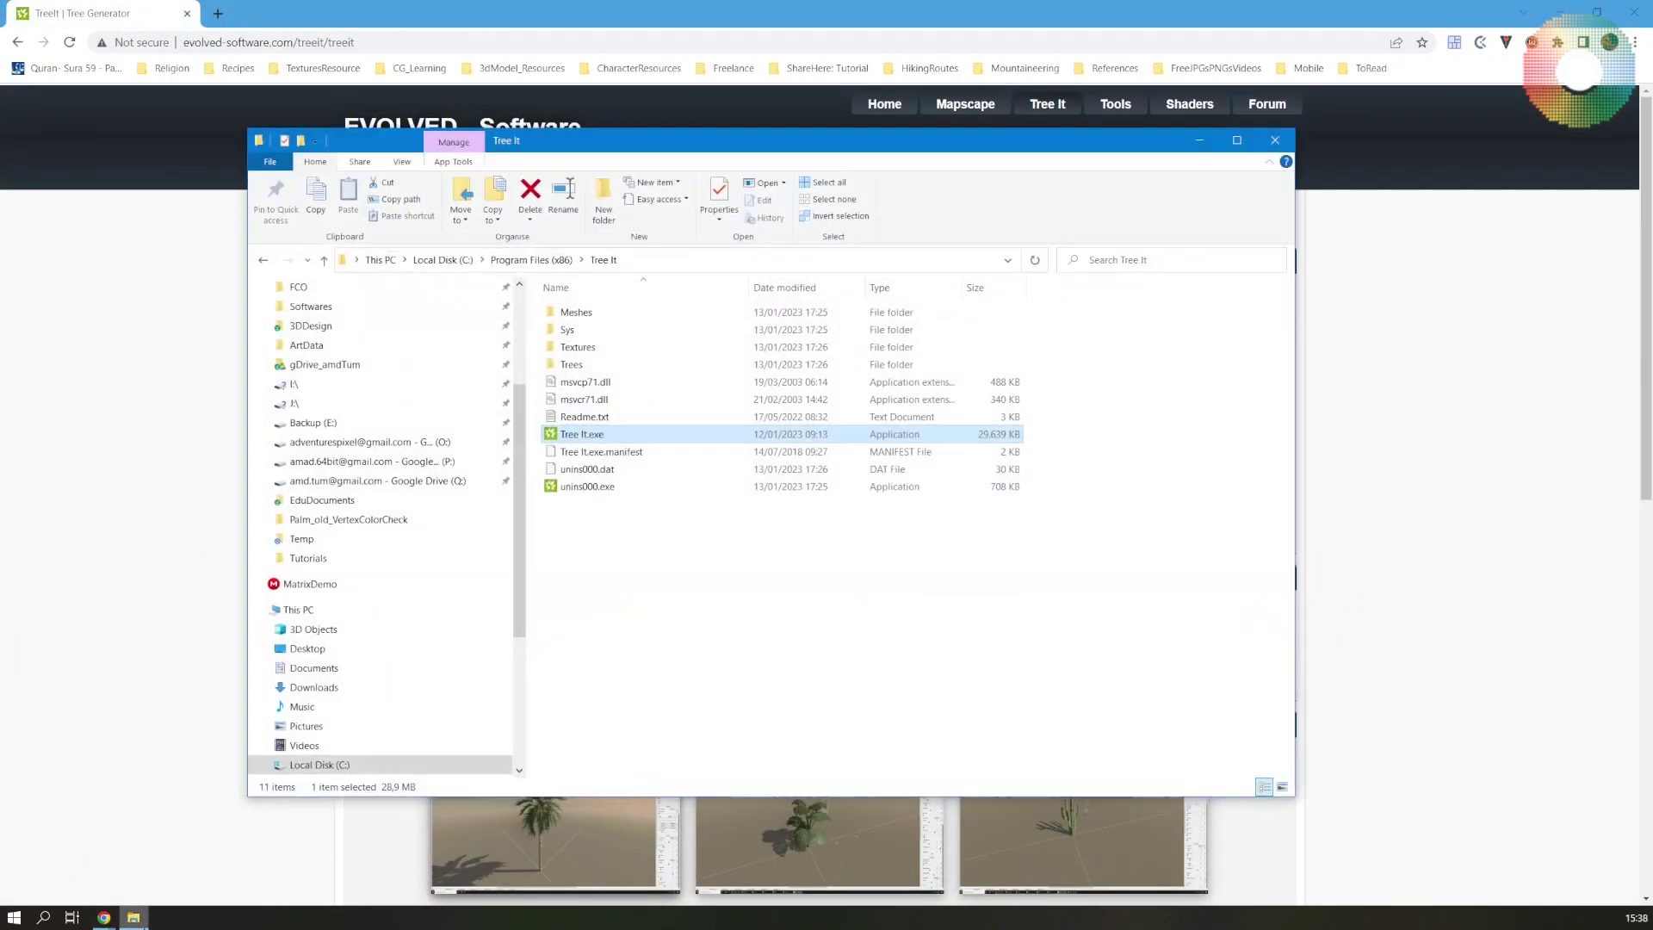
{"action": "double_click", "coordinate": [588, 436]}
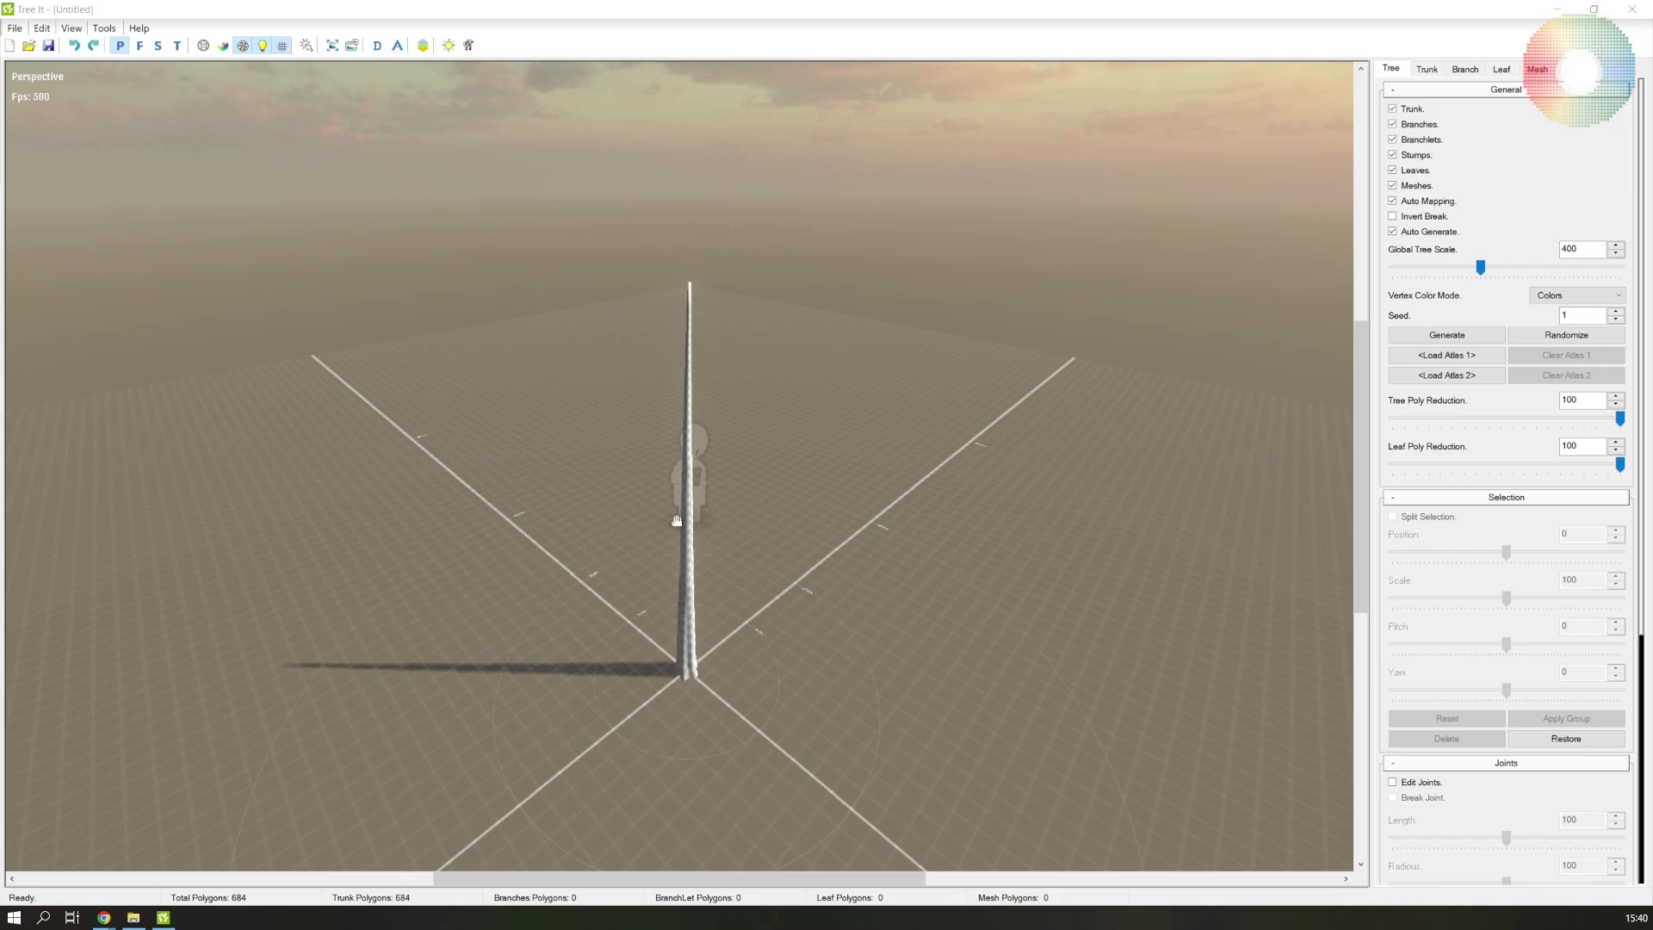
{"action": "left_click_drag", "start_coordinate": [668, 585], "coordinate": [668, 597]}
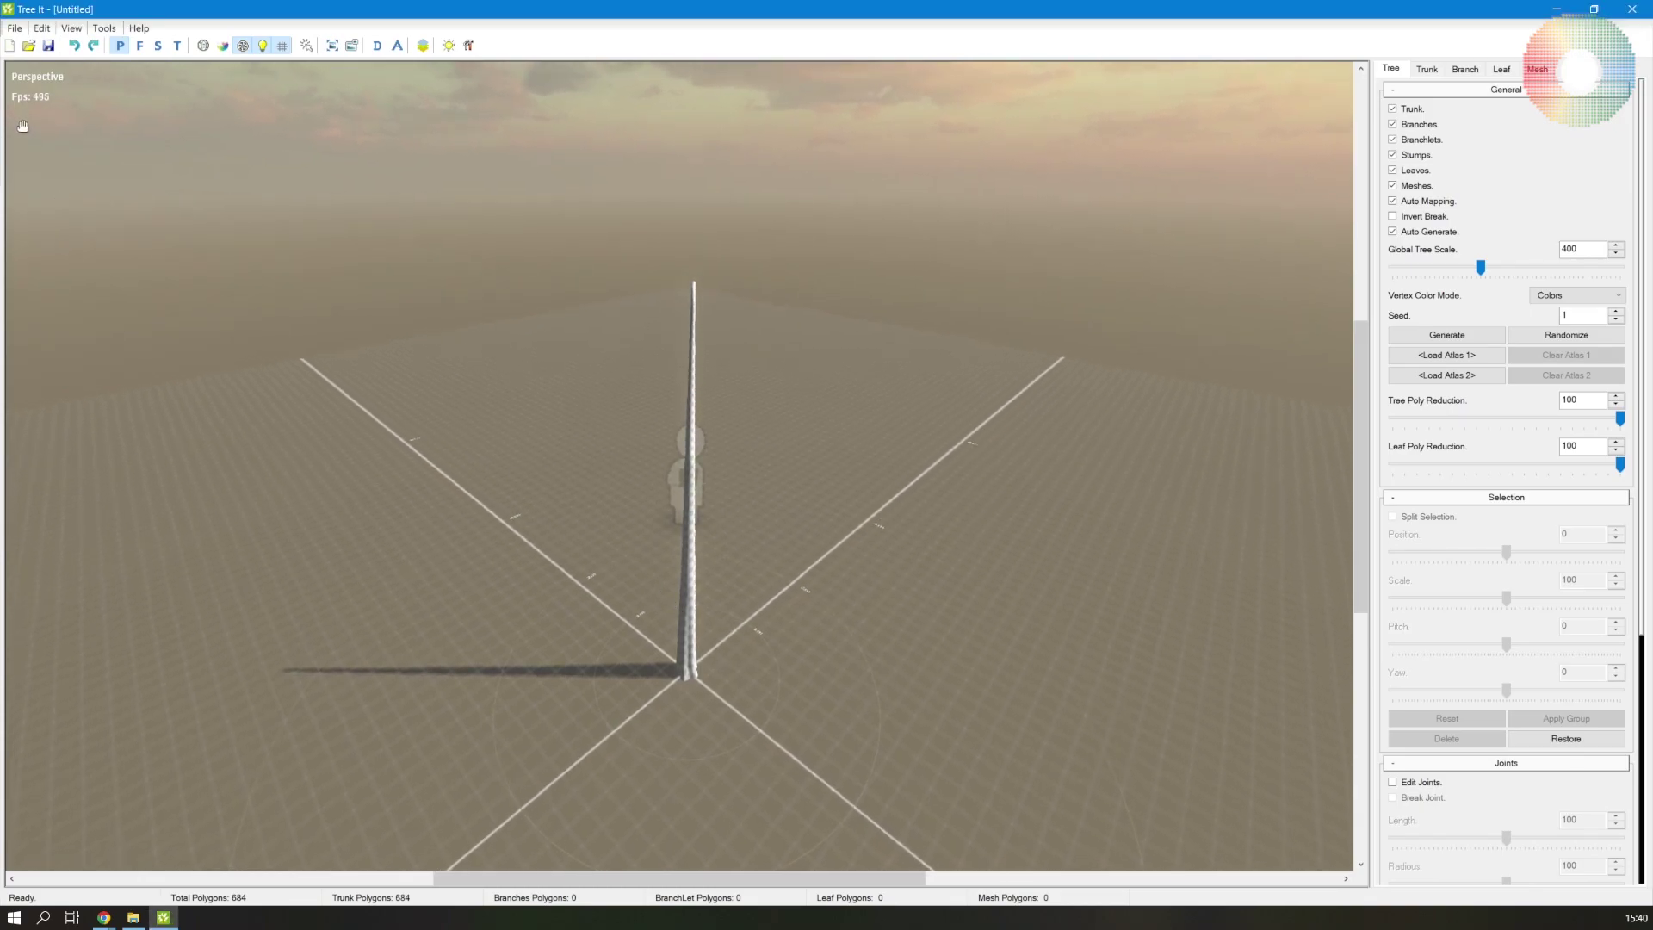
Open date palm.tre from the Trees\date palm folder
{"action": "left_click", "coordinate": [15, 28]}
{"action": "left_click", "coordinate": [32, 132]}
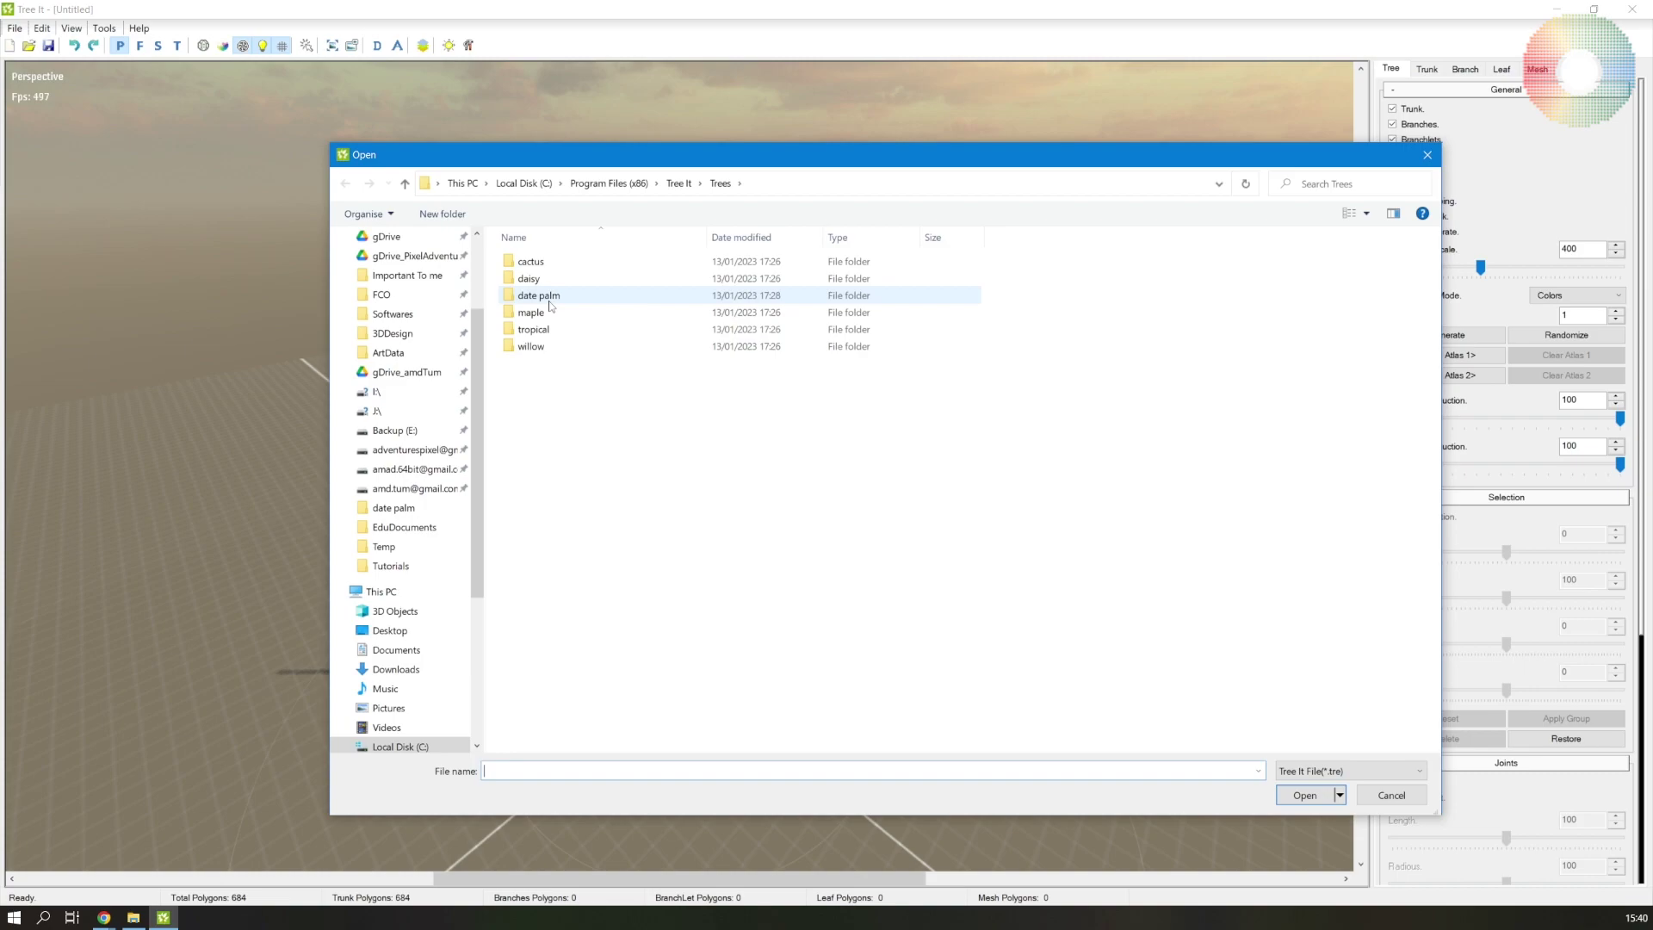
{"action": "key", "text": "BackSpace"}
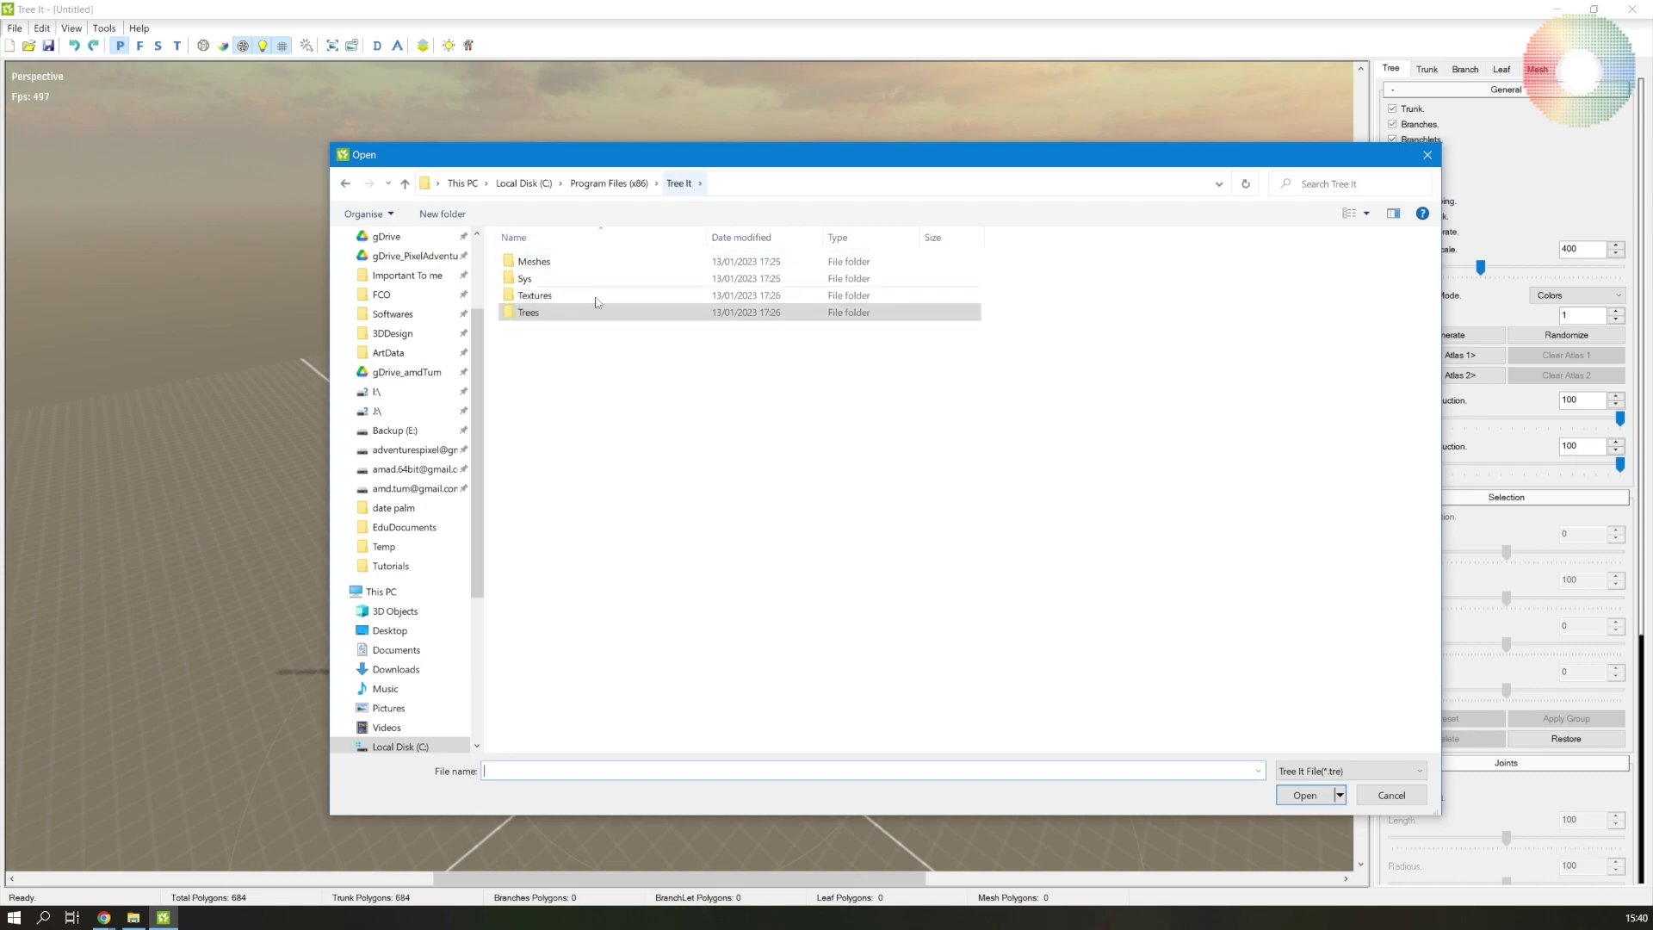
{"action": "double_click", "coordinate": [529, 313]}
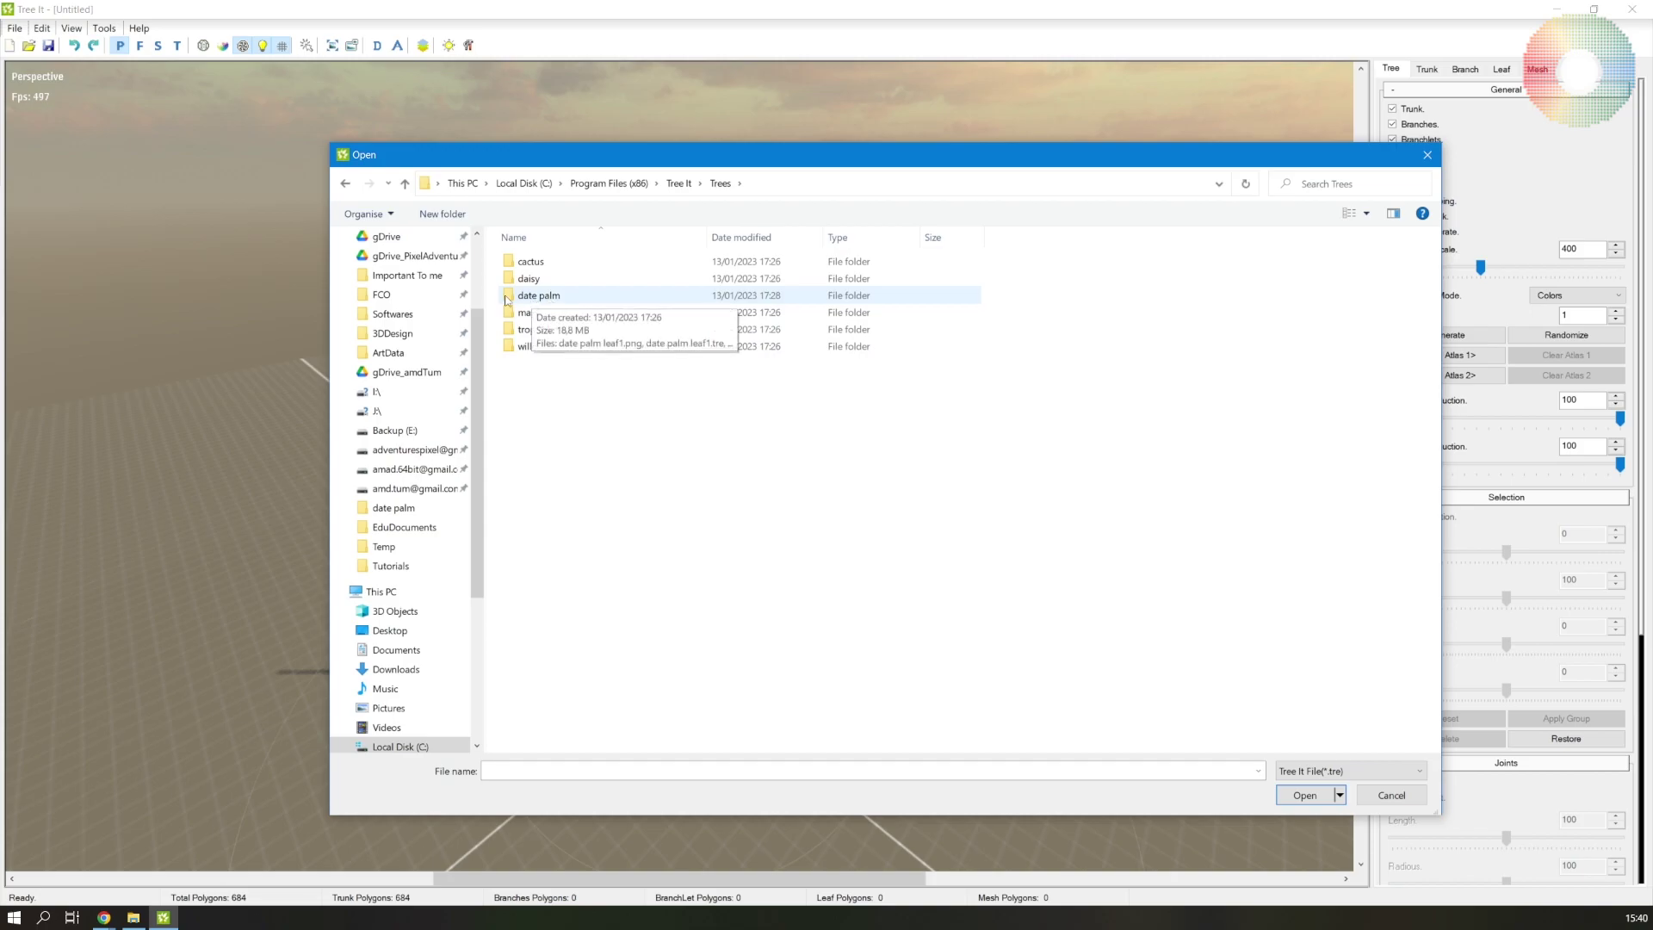
{"action": "double_click", "coordinate": [508, 297]}
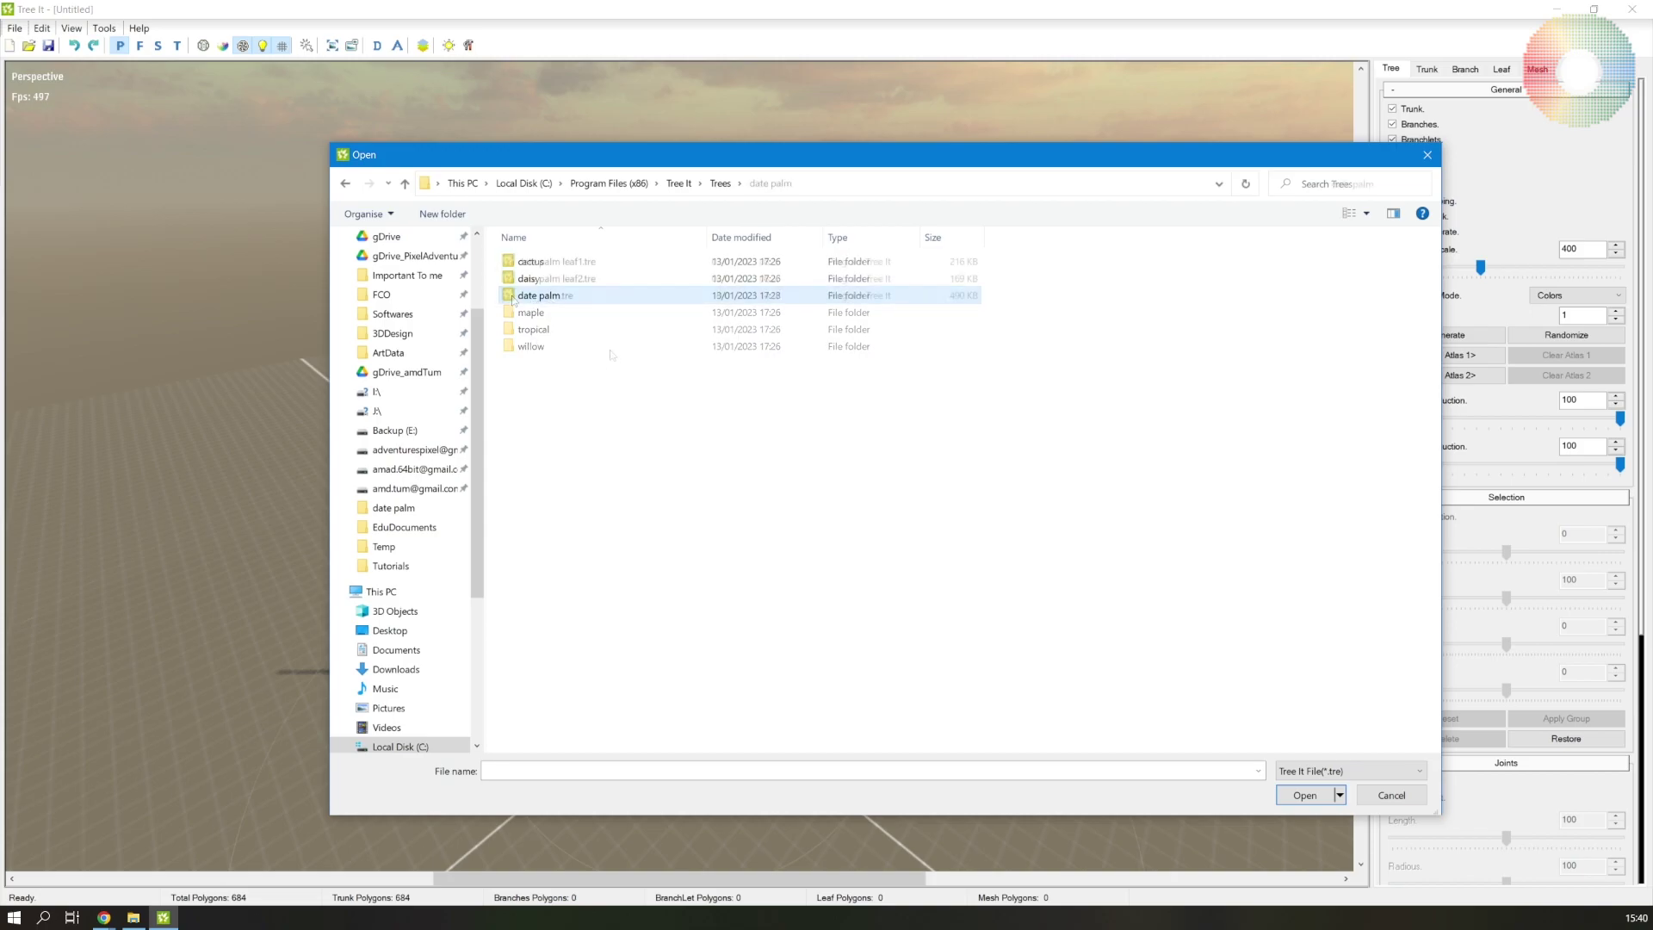
{"action": "double_click", "coordinate": [556, 301]}
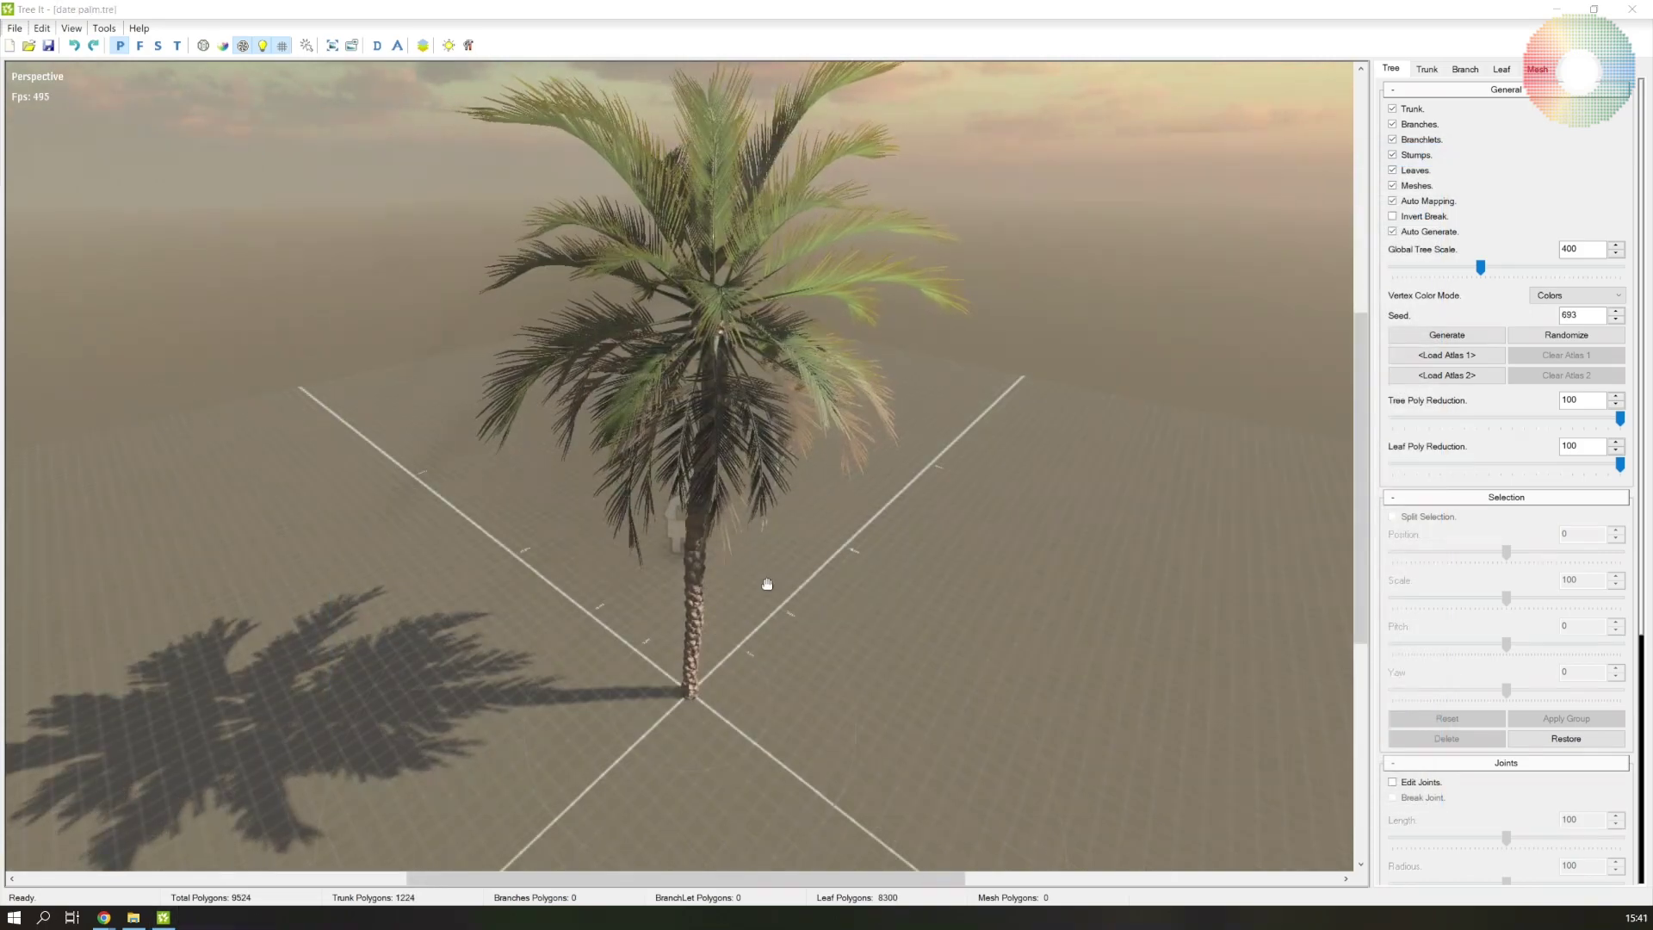
{"action": "left_click_drag", "start_coordinate": [838, 627], "coordinate": [723, 531]}
{"action": "left_click_drag", "start_coordinate": [491, 465], "coordinate": [135, 112]}
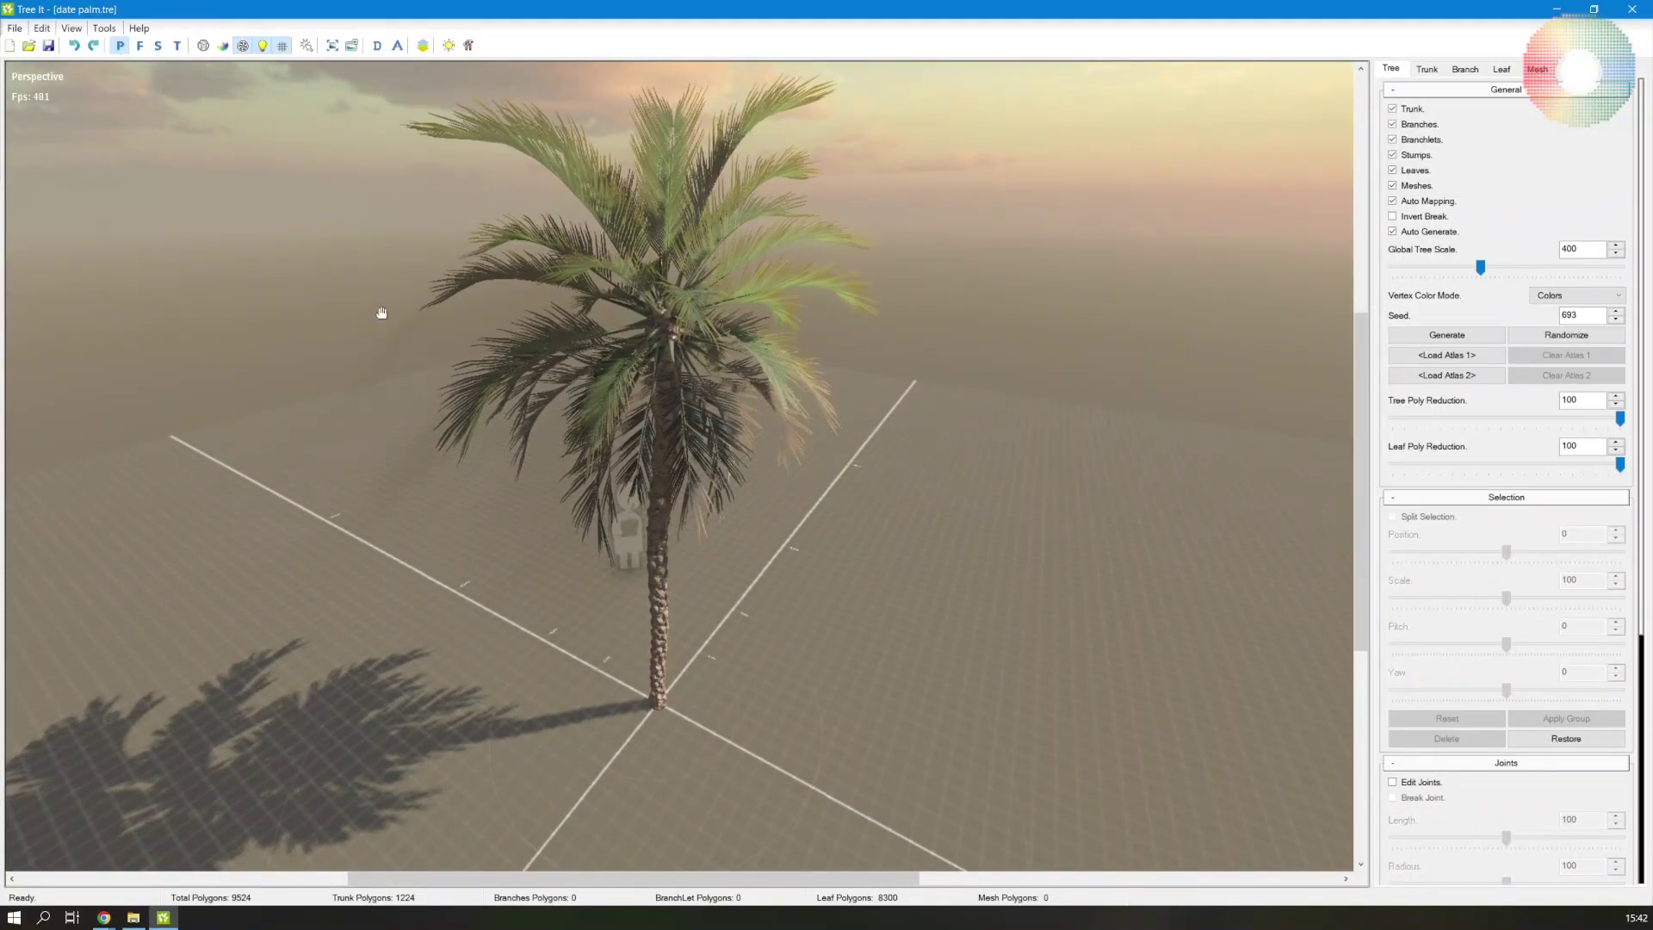
{"action": "left_click", "coordinate": [140, 47]}
{"action": "left_click", "coordinate": [158, 46]}
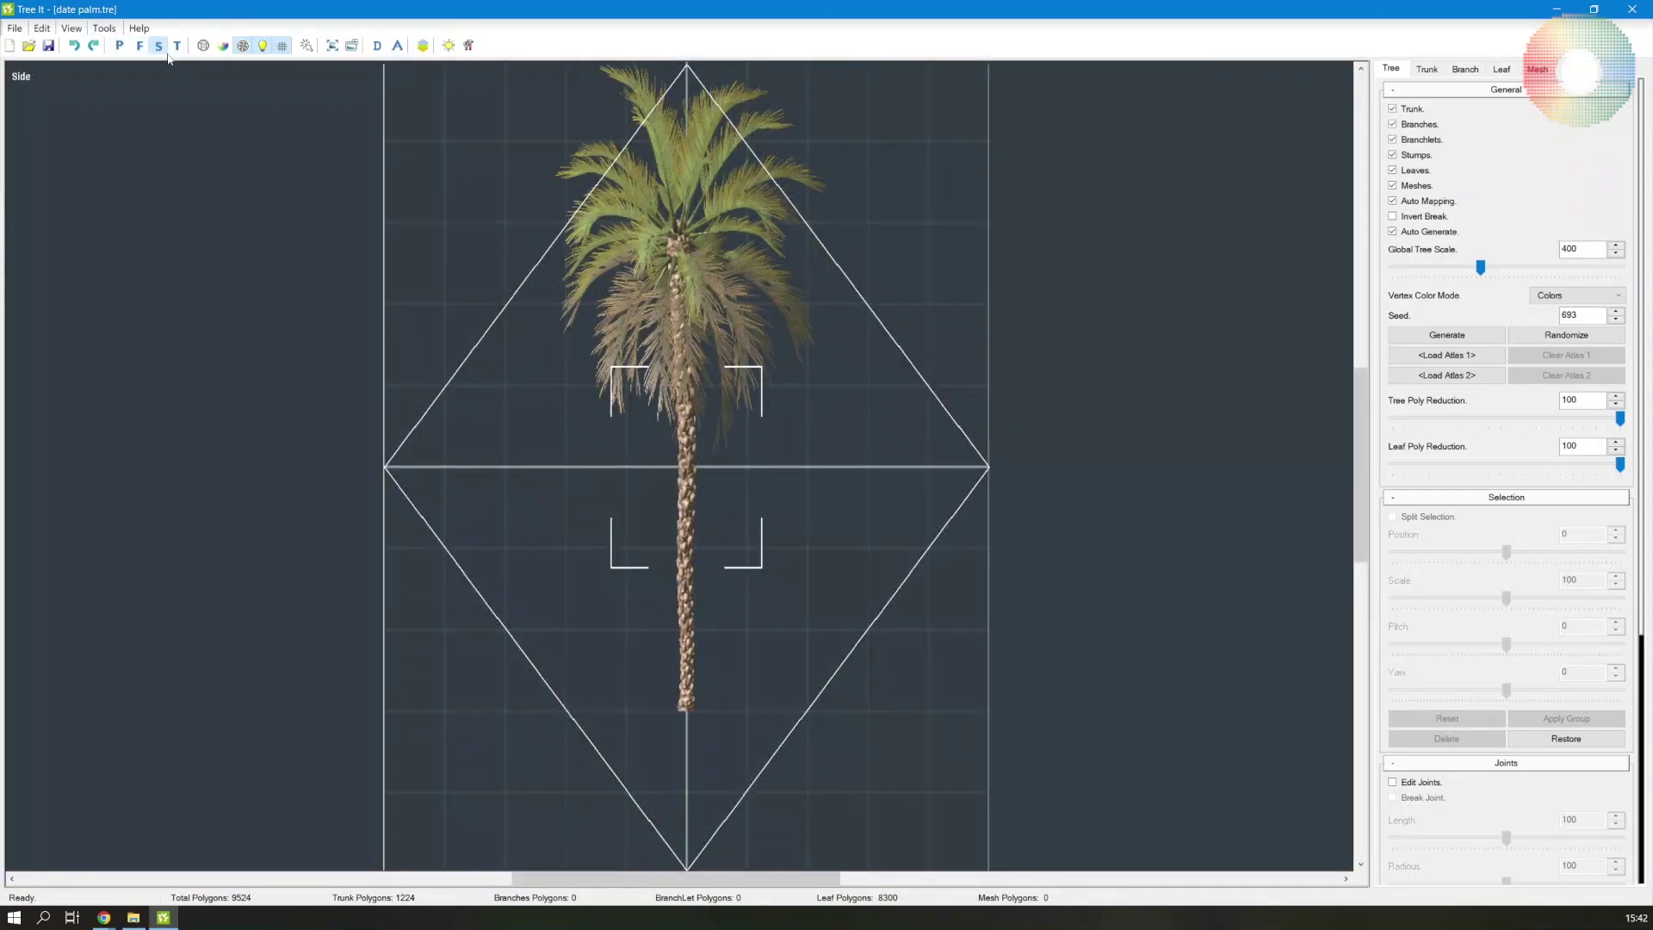
{"action": "left_click", "coordinate": [178, 46]}
{"action": "left_click_drag", "start_coordinate": [933, 596], "coordinate": [214, 76]}
{"action": "left_click", "coordinate": [203, 47]}
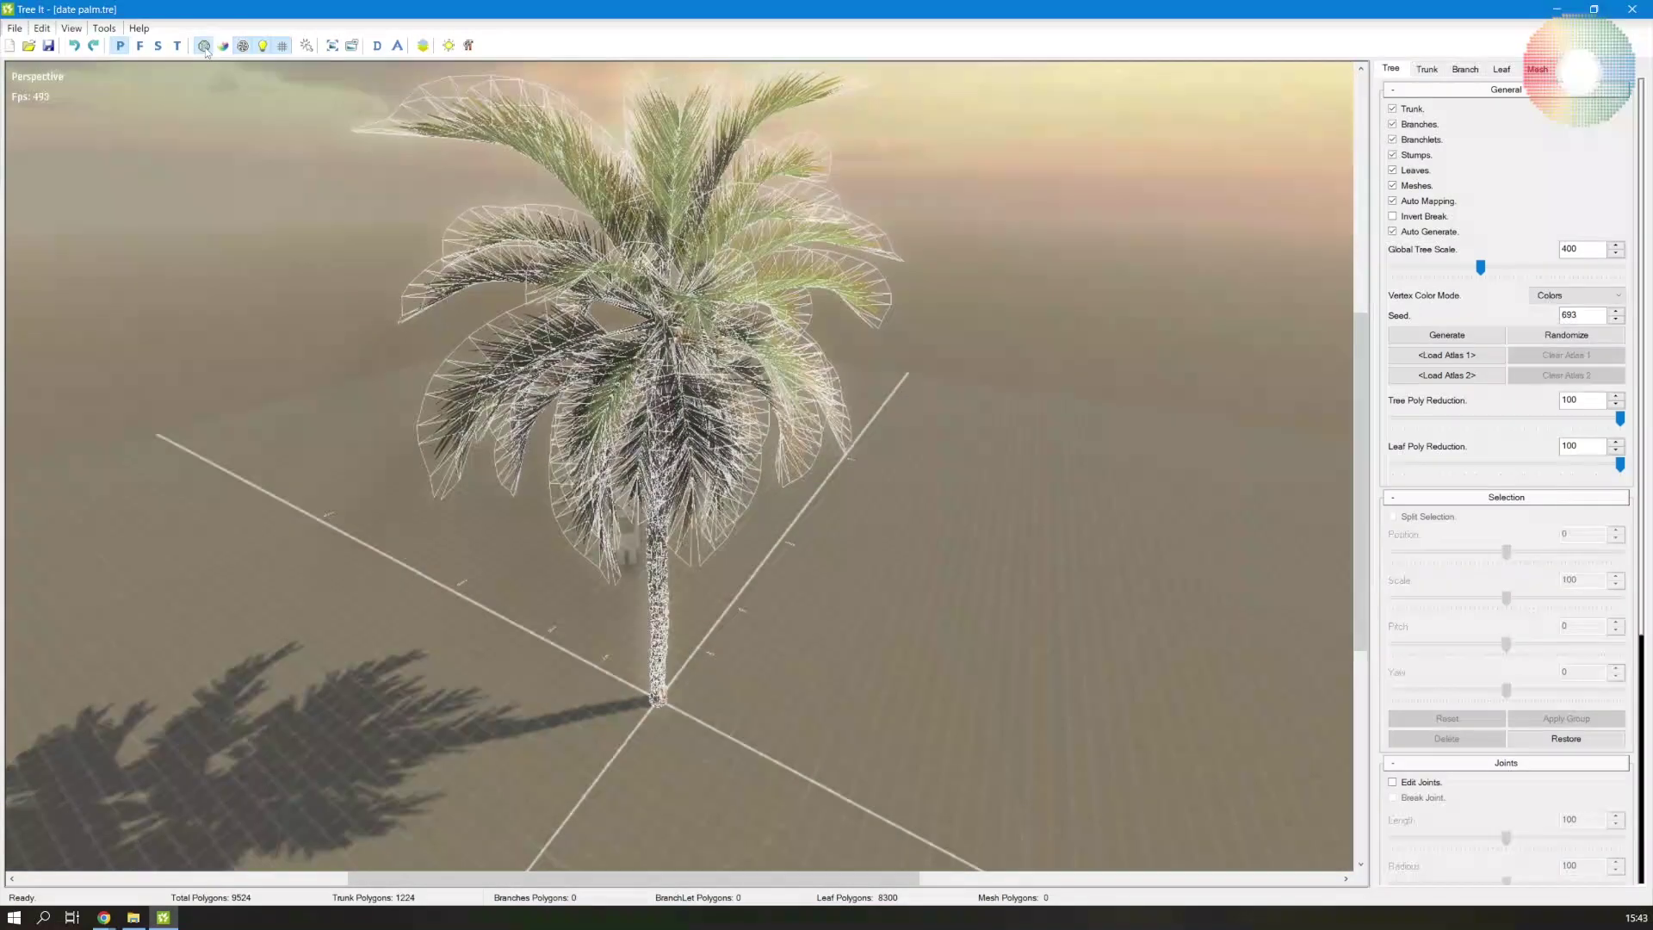
{"action": "left_click", "coordinate": [223, 47]}
{"action": "left_click", "coordinate": [243, 46]}
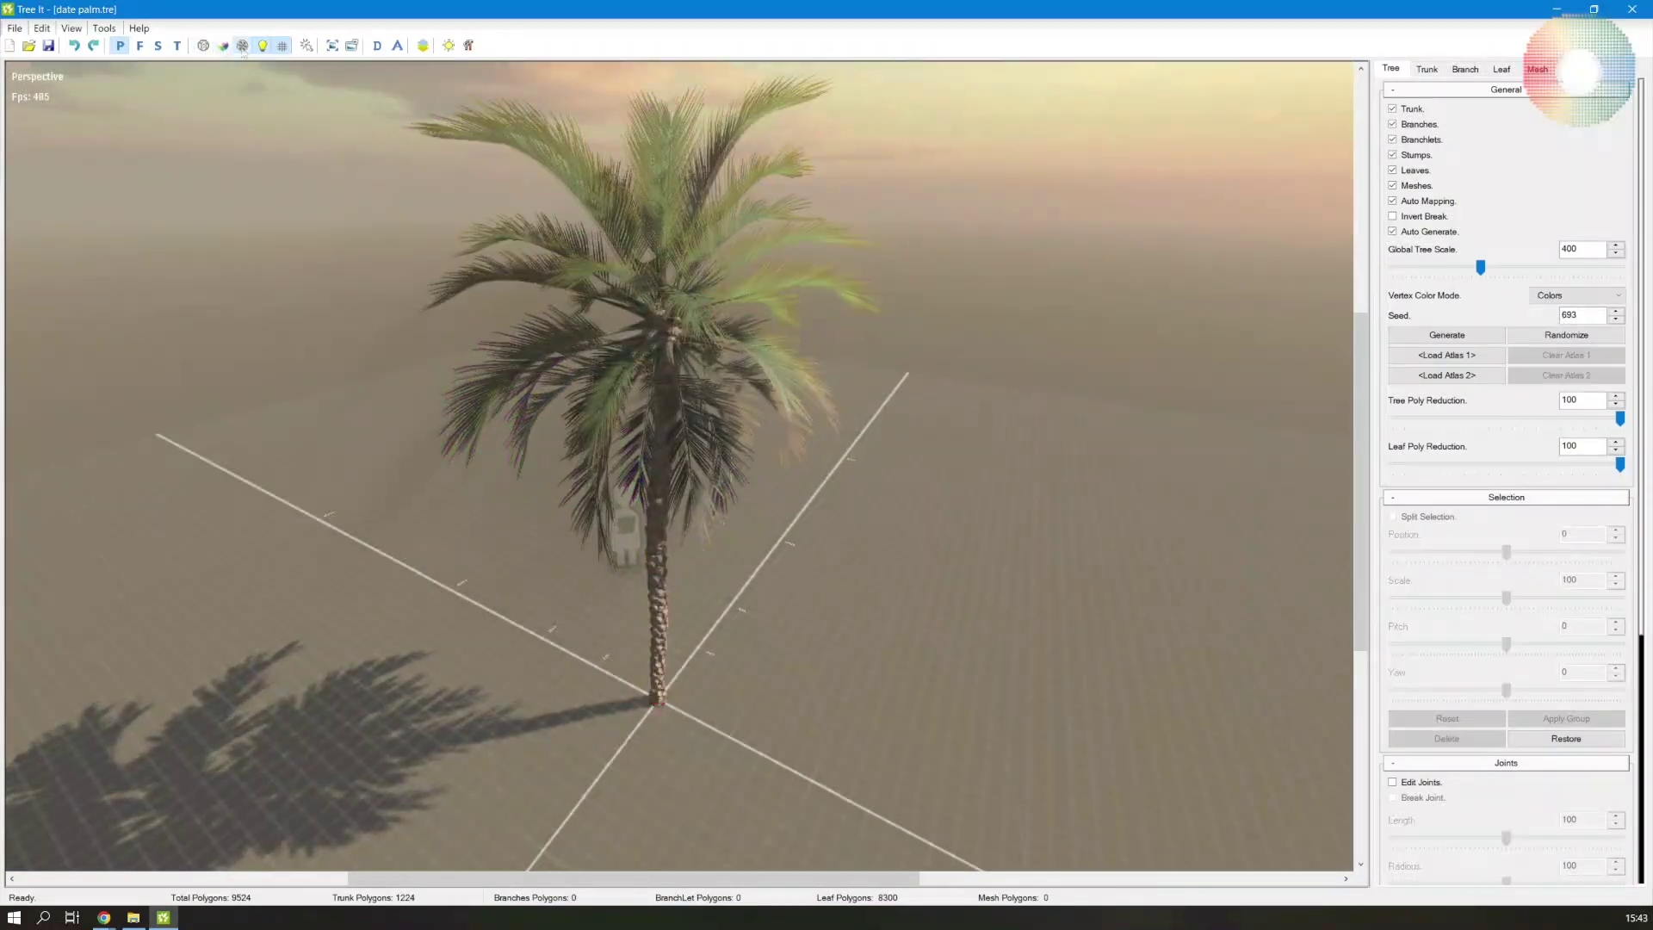
{"action": "left_click", "coordinate": [263, 46]}
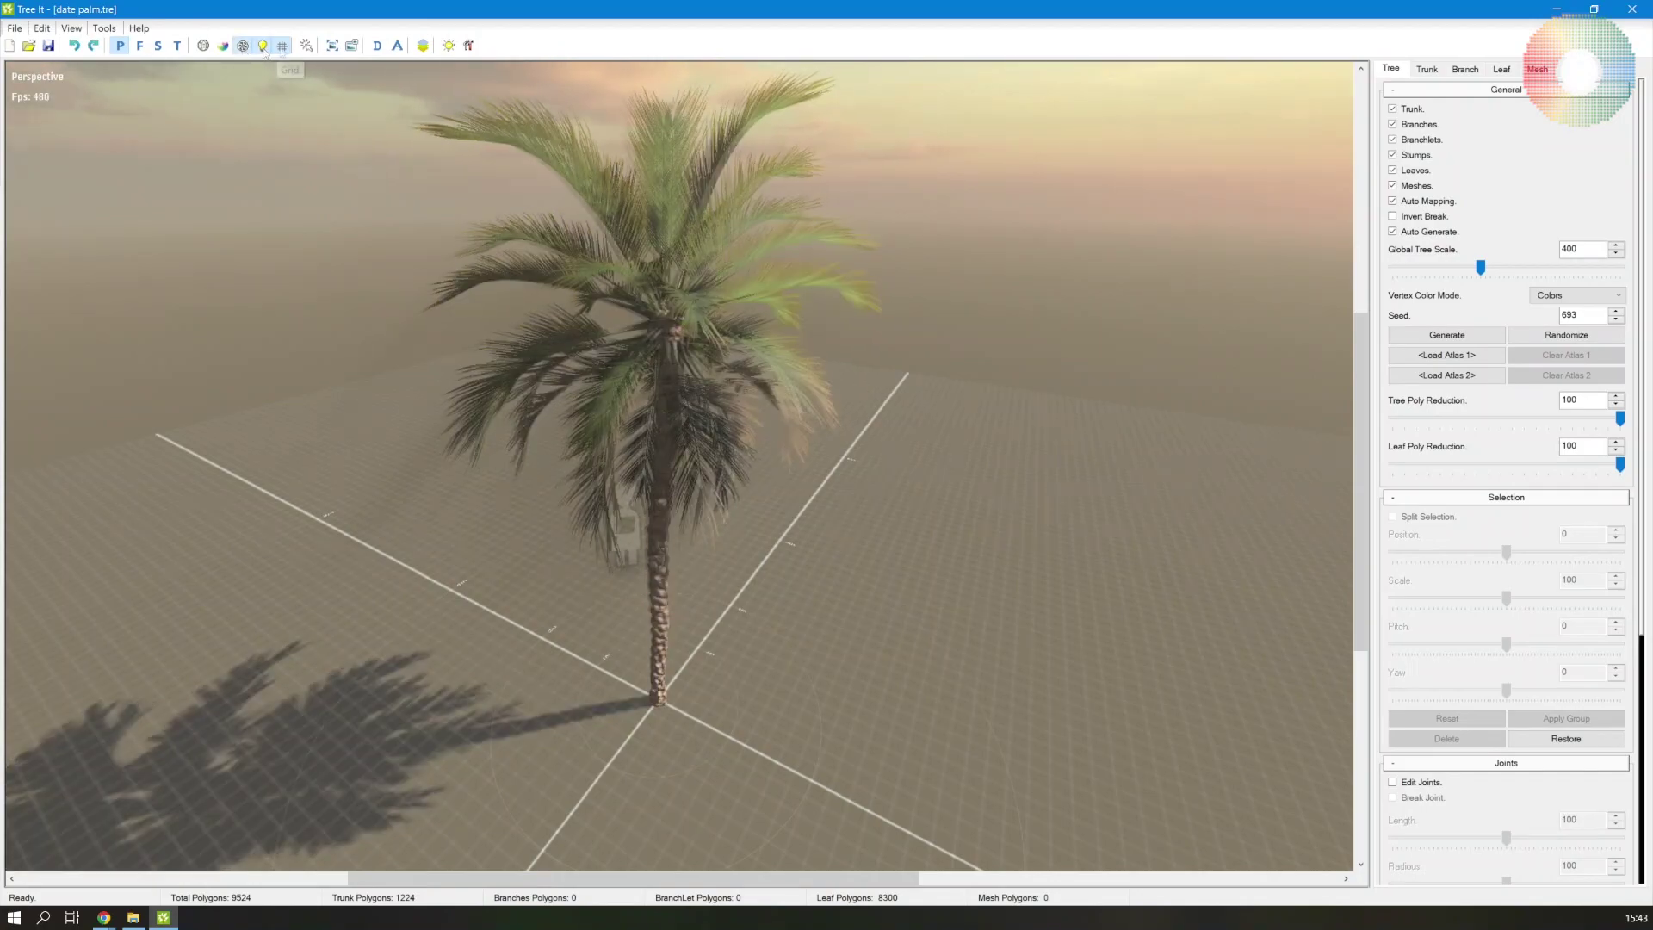
{"action": "left_click", "coordinate": [263, 46]}
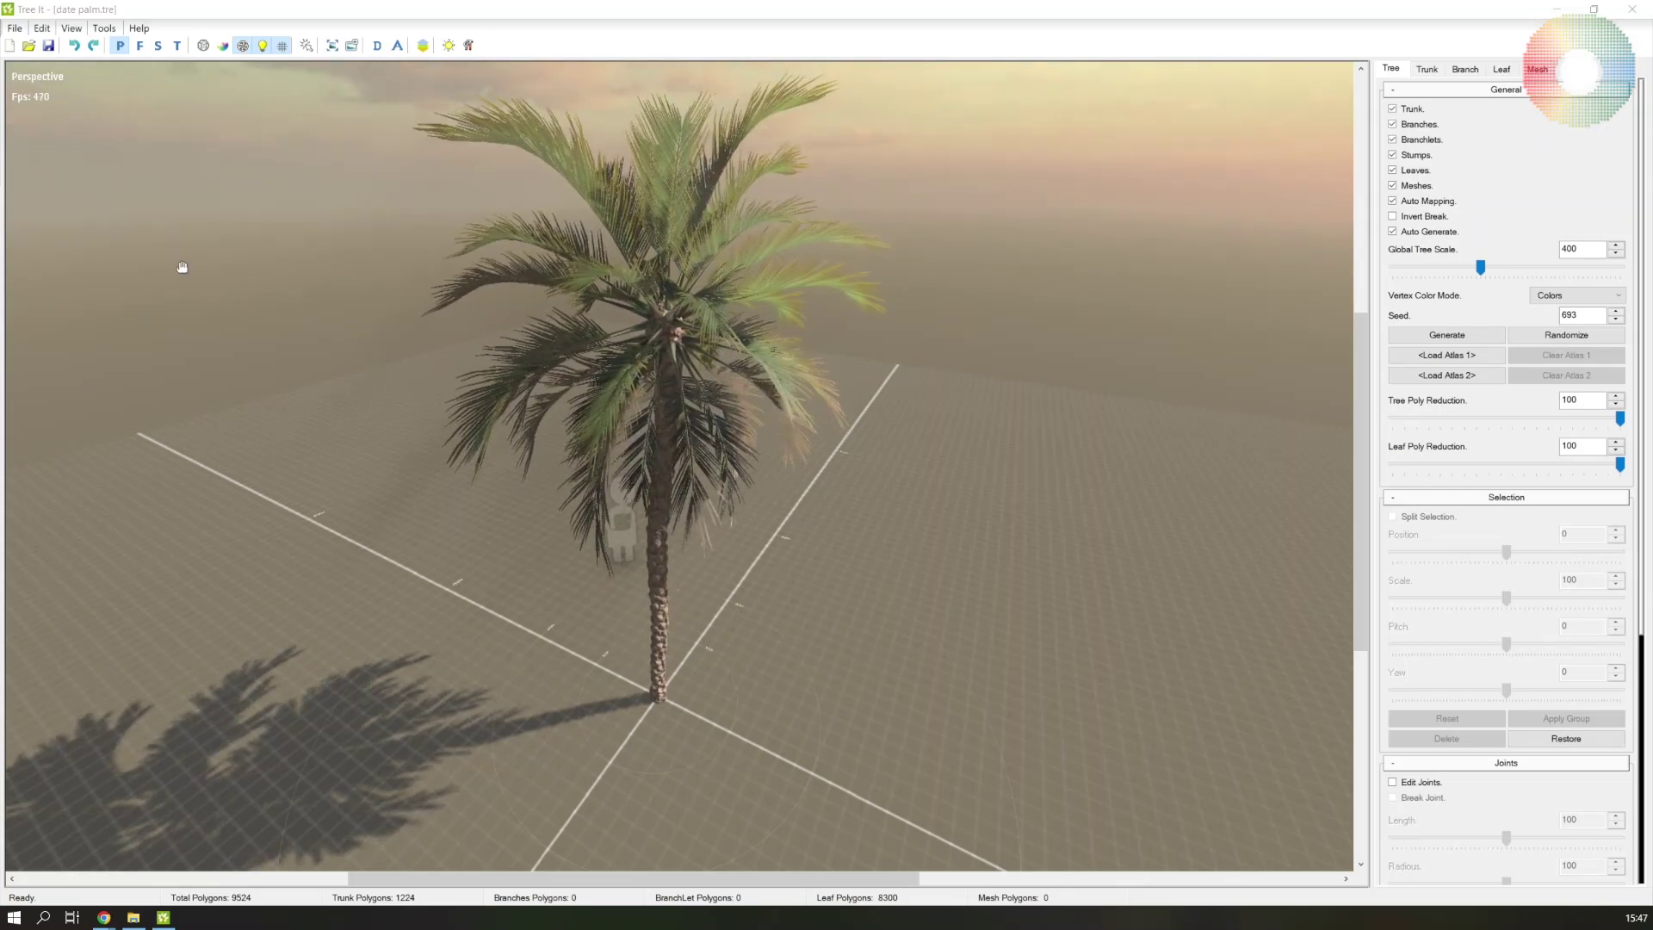
Start a new blank tree, replacing the current one
{"action": "left_click", "coordinate": [14, 28]}
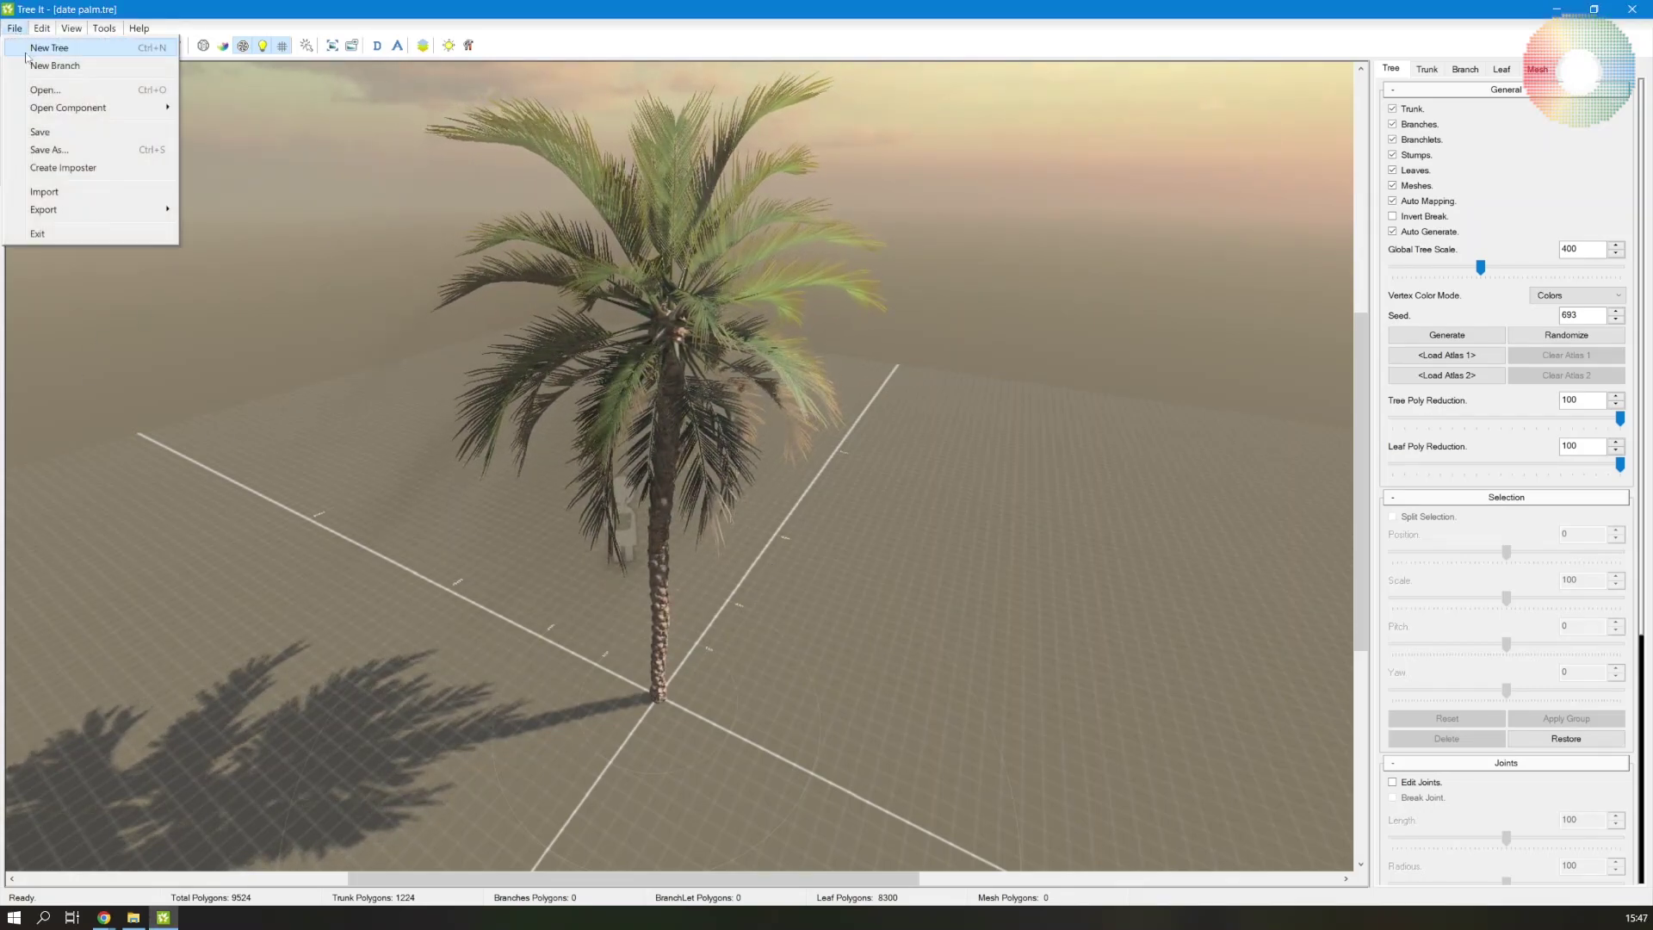
{"action": "left_click", "coordinate": [25, 53]}
{"action": "left_click", "coordinate": [818, 610]}
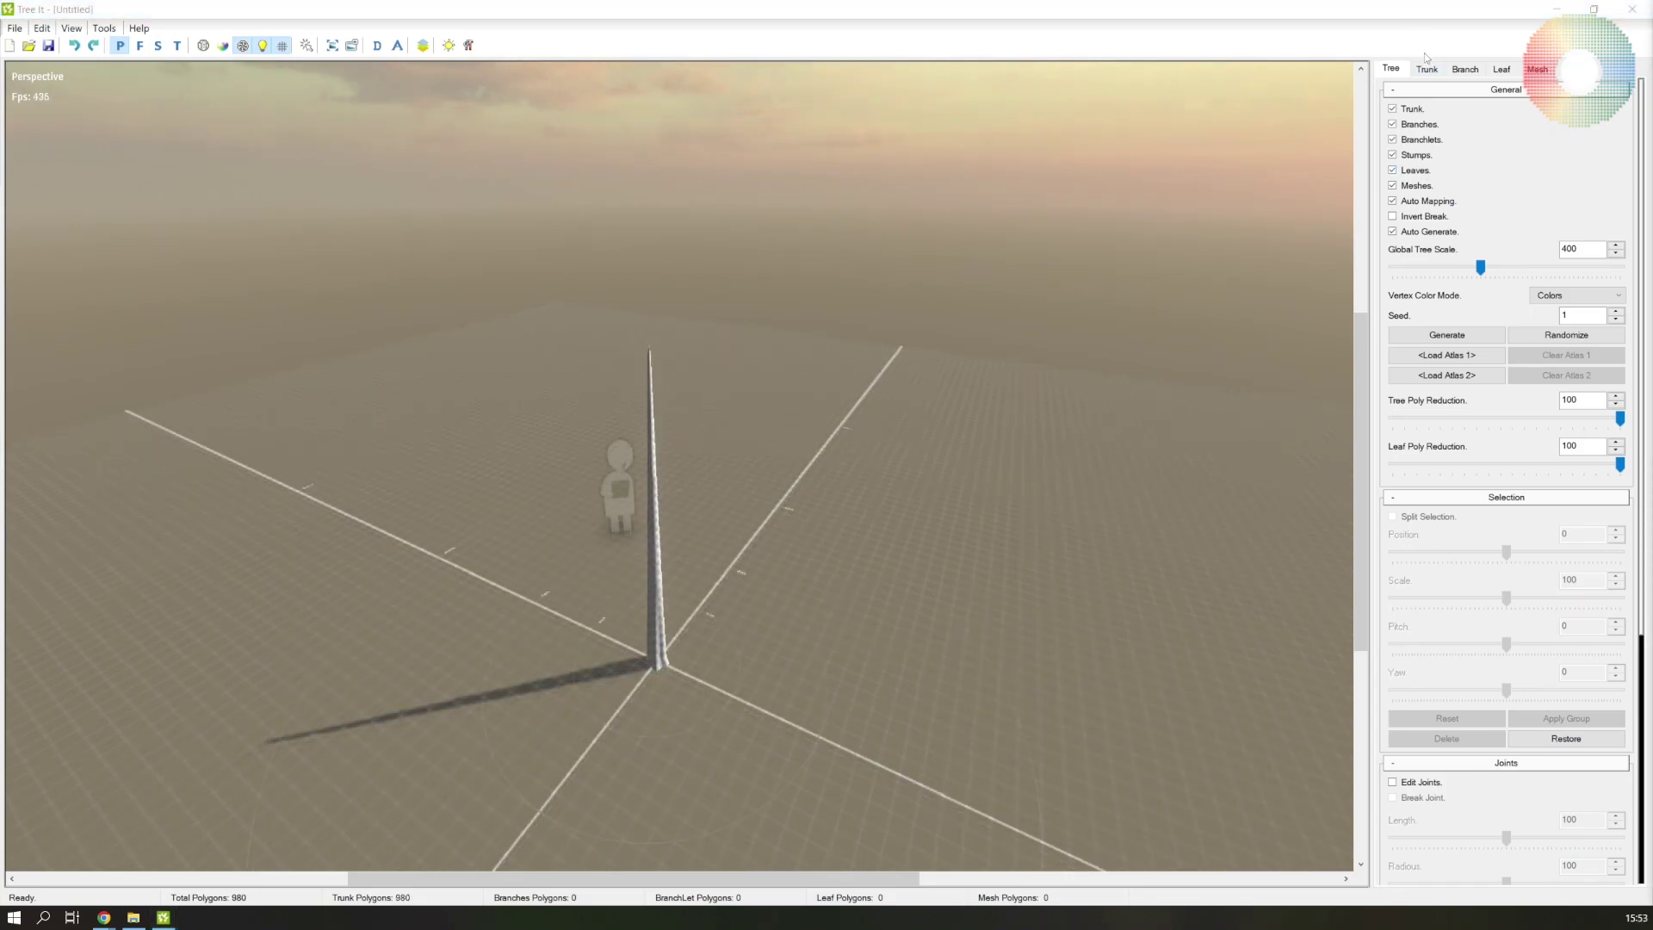
Set trunk length 110, radius 135 and radius noise 32, with crinkliness returned to 0
{"action": "left_click", "coordinate": [1427, 68]}
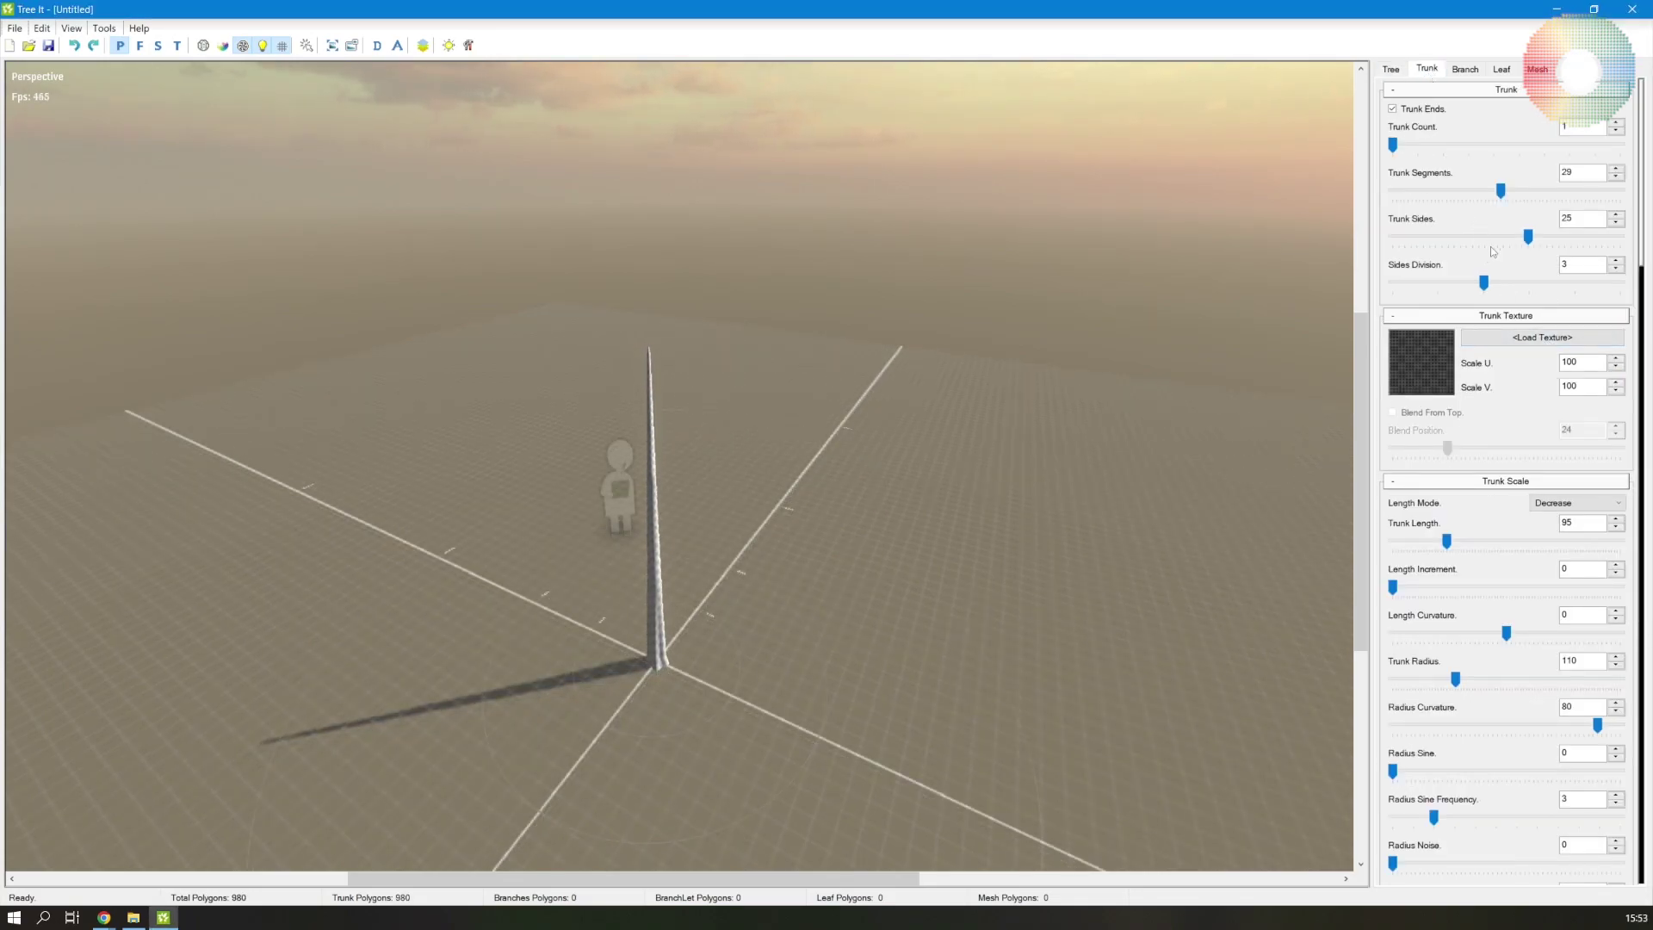
{"action": "scroll", "coordinate": [1490, 246], "scroll_direction": "down", "scroll_amount": 2}
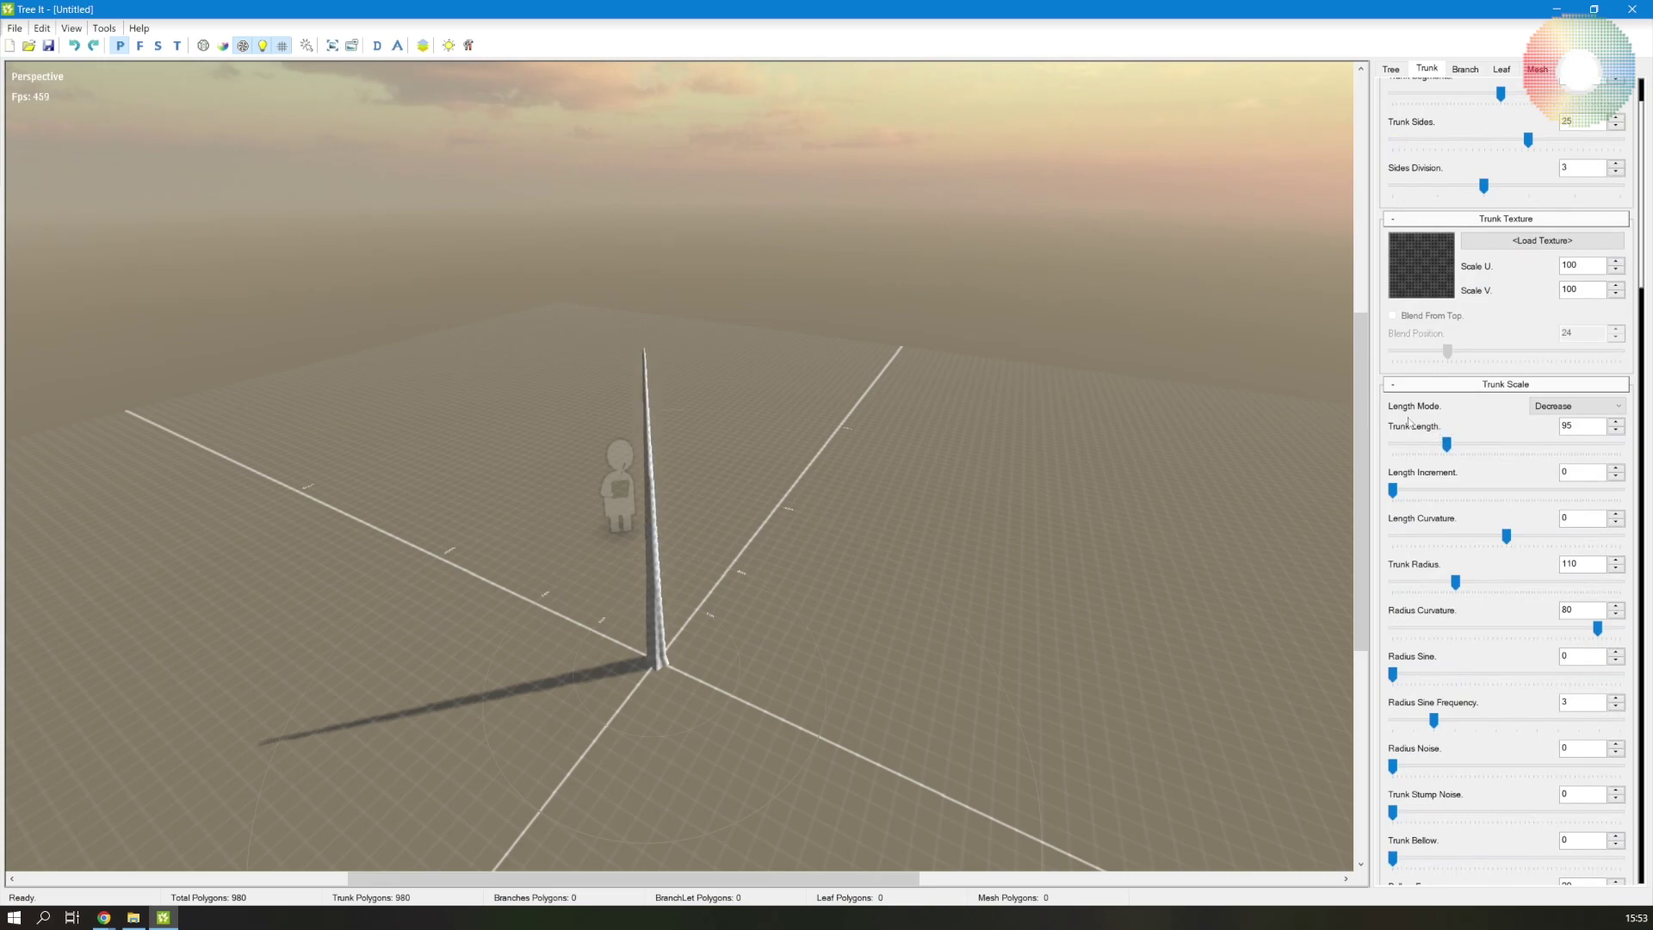
{"action": "left_click_drag", "start_coordinate": [1446, 444], "coordinate": [1454, 454]}
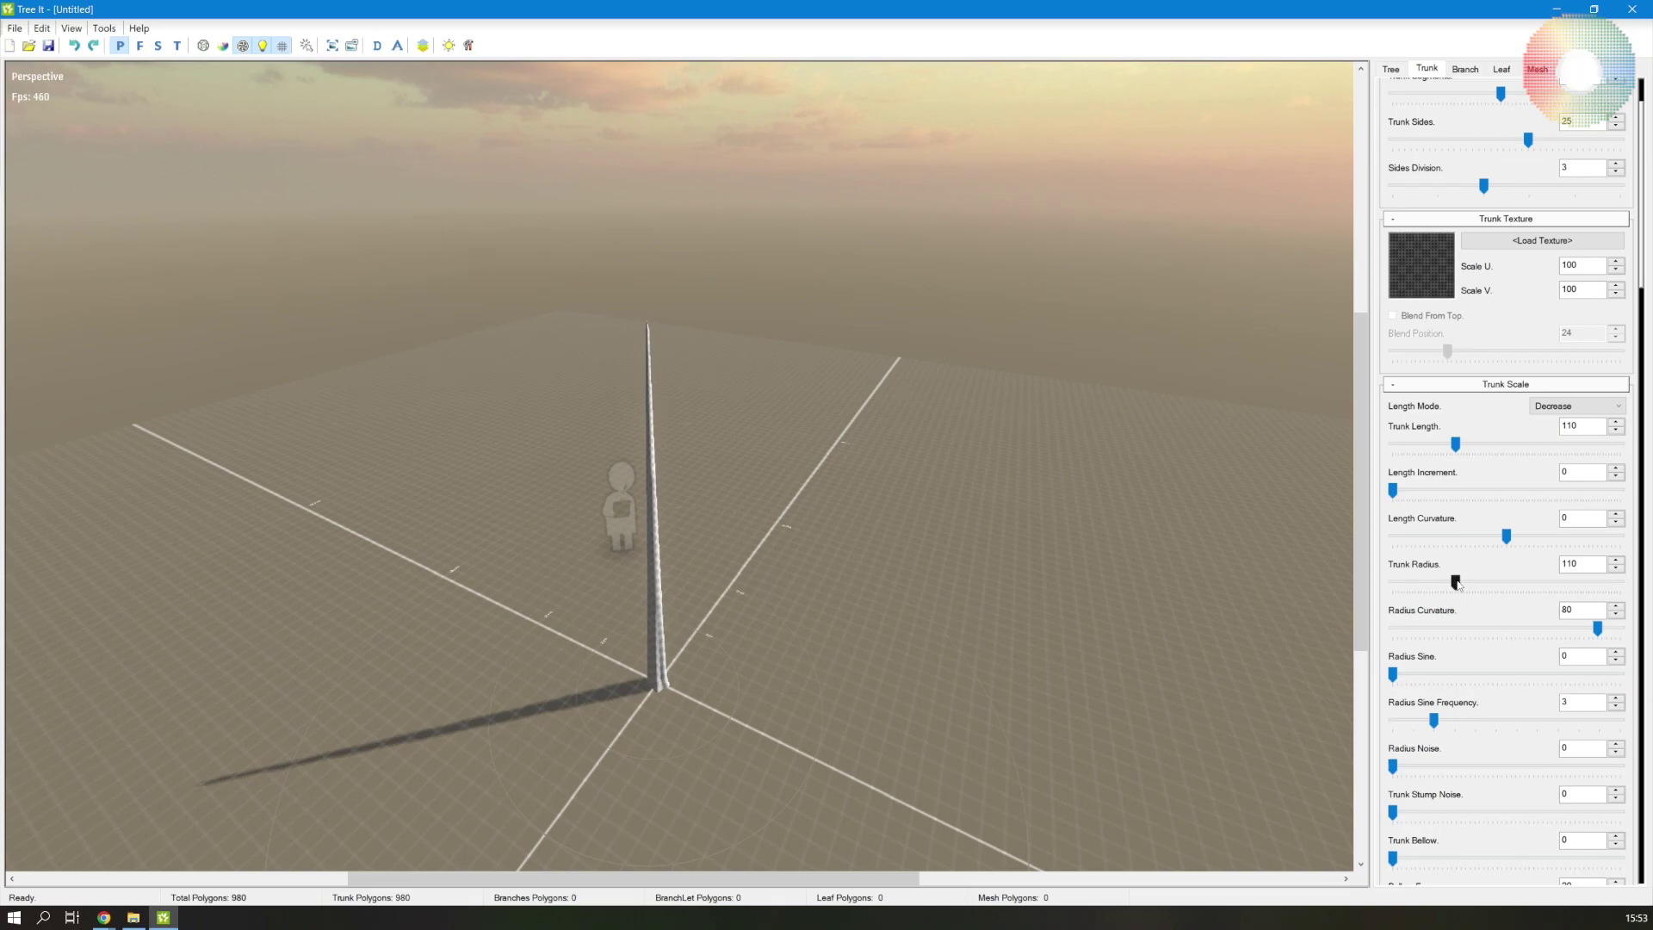
{"action": "left_click_drag", "start_coordinate": [1458, 584], "coordinate": [1469, 583]}
{"action": "left_click_drag", "start_coordinate": [1392, 766], "coordinate": [1467, 783]}
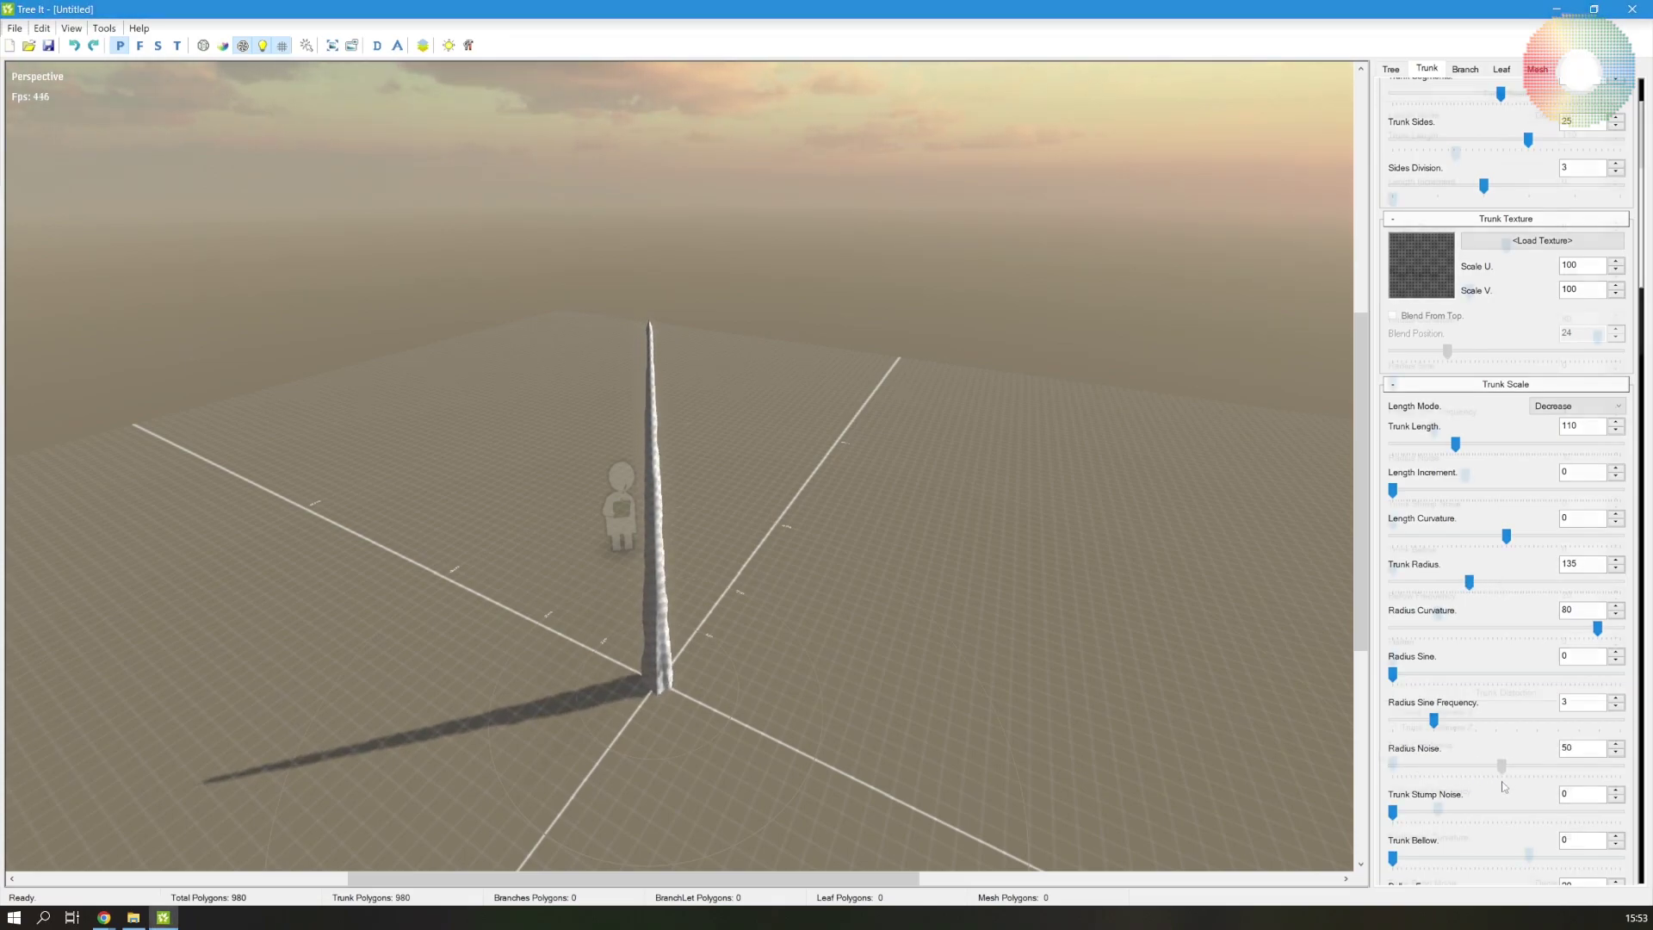
{"action": "scroll", "coordinate": [1380, 754], "scroll_direction": "down", "scroll_amount": 4}
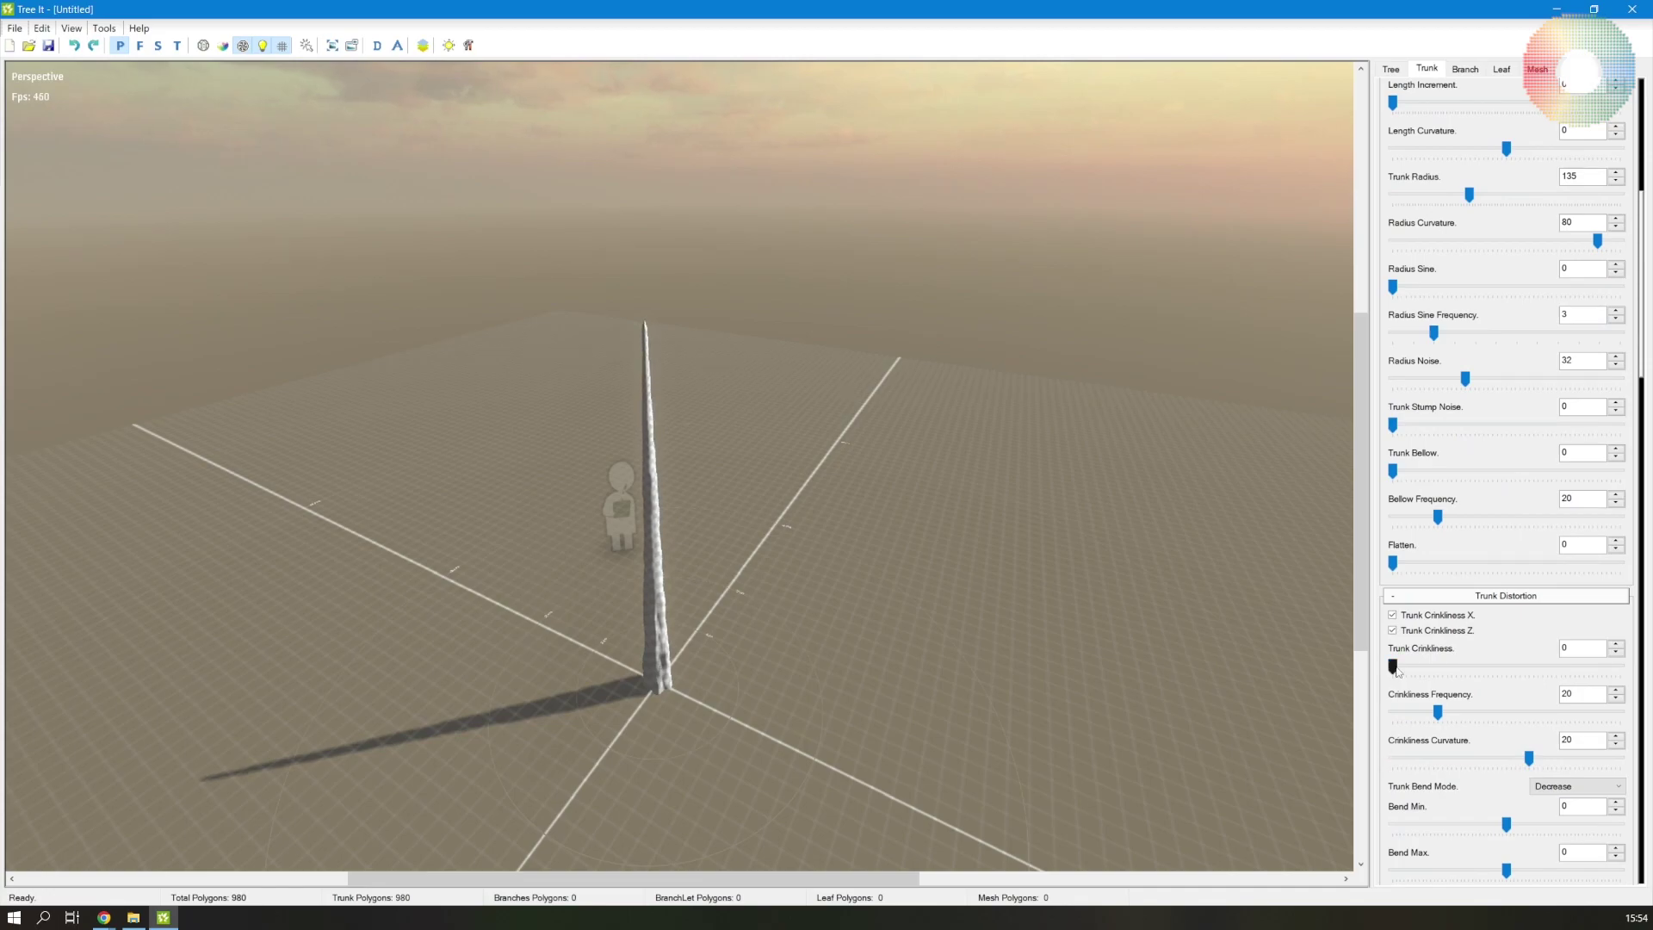
{"action": "left_click_drag", "start_coordinate": [1395, 669], "coordinate": [1433, 674]}
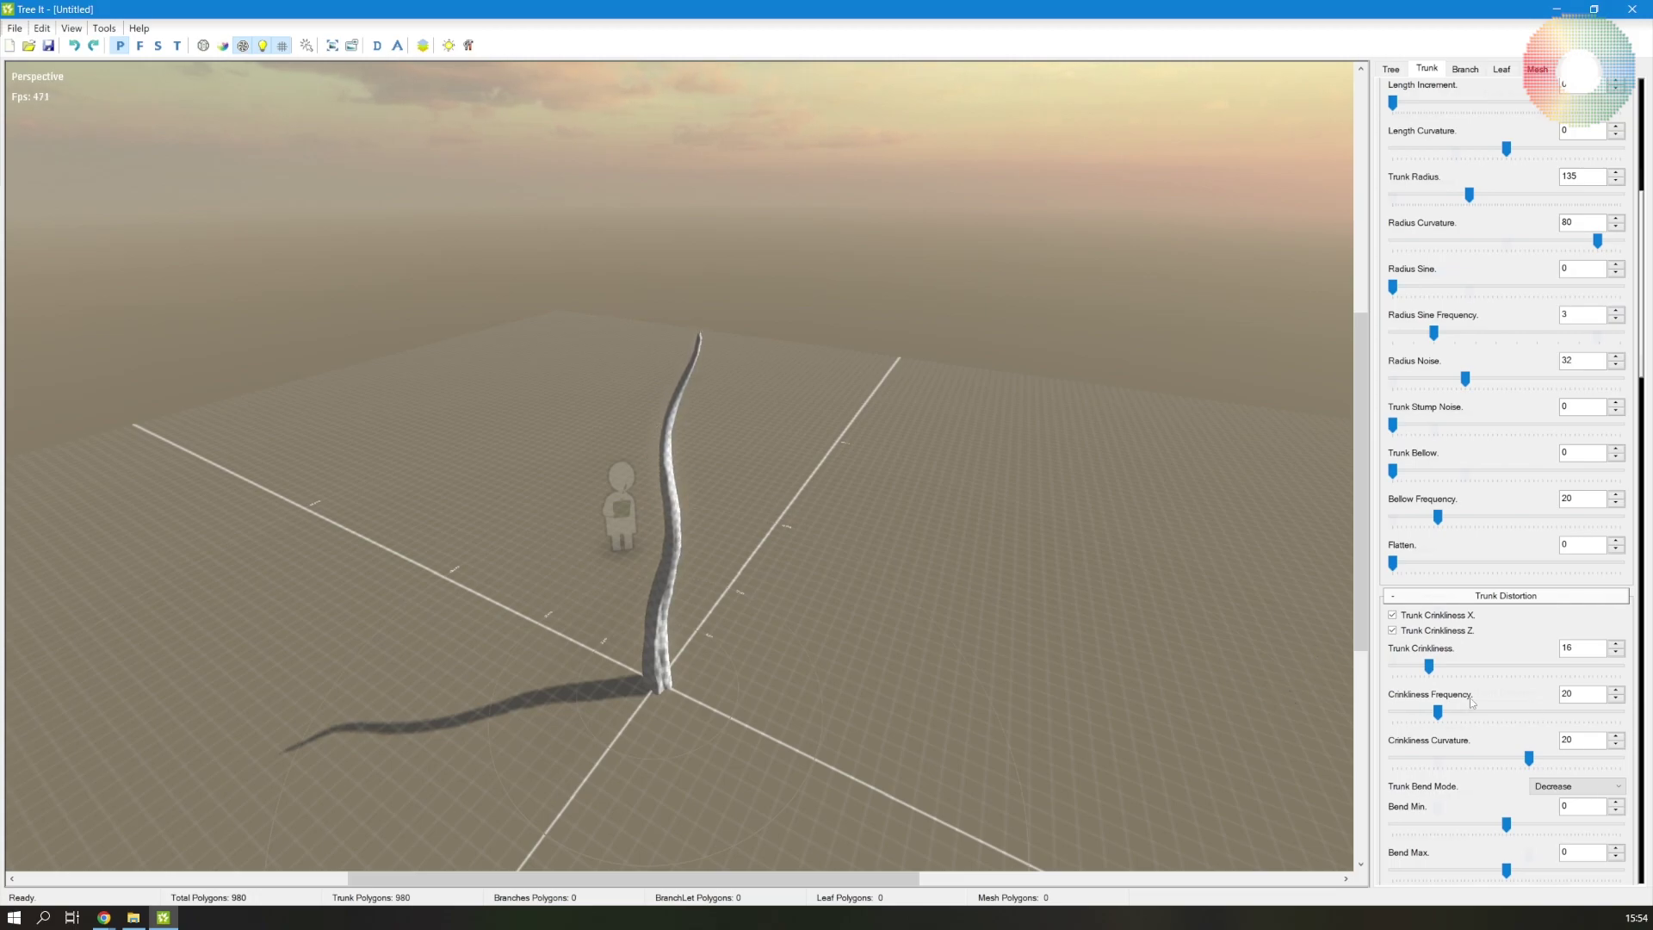
{"action": "scroll", "coordinate": [1471, 701], "scroll_direction": "up", "scroll_amount": 1}
{"action": "left_click_drag", "start_coordinate": [1429, 762], "coordinate": [1359, 714]}
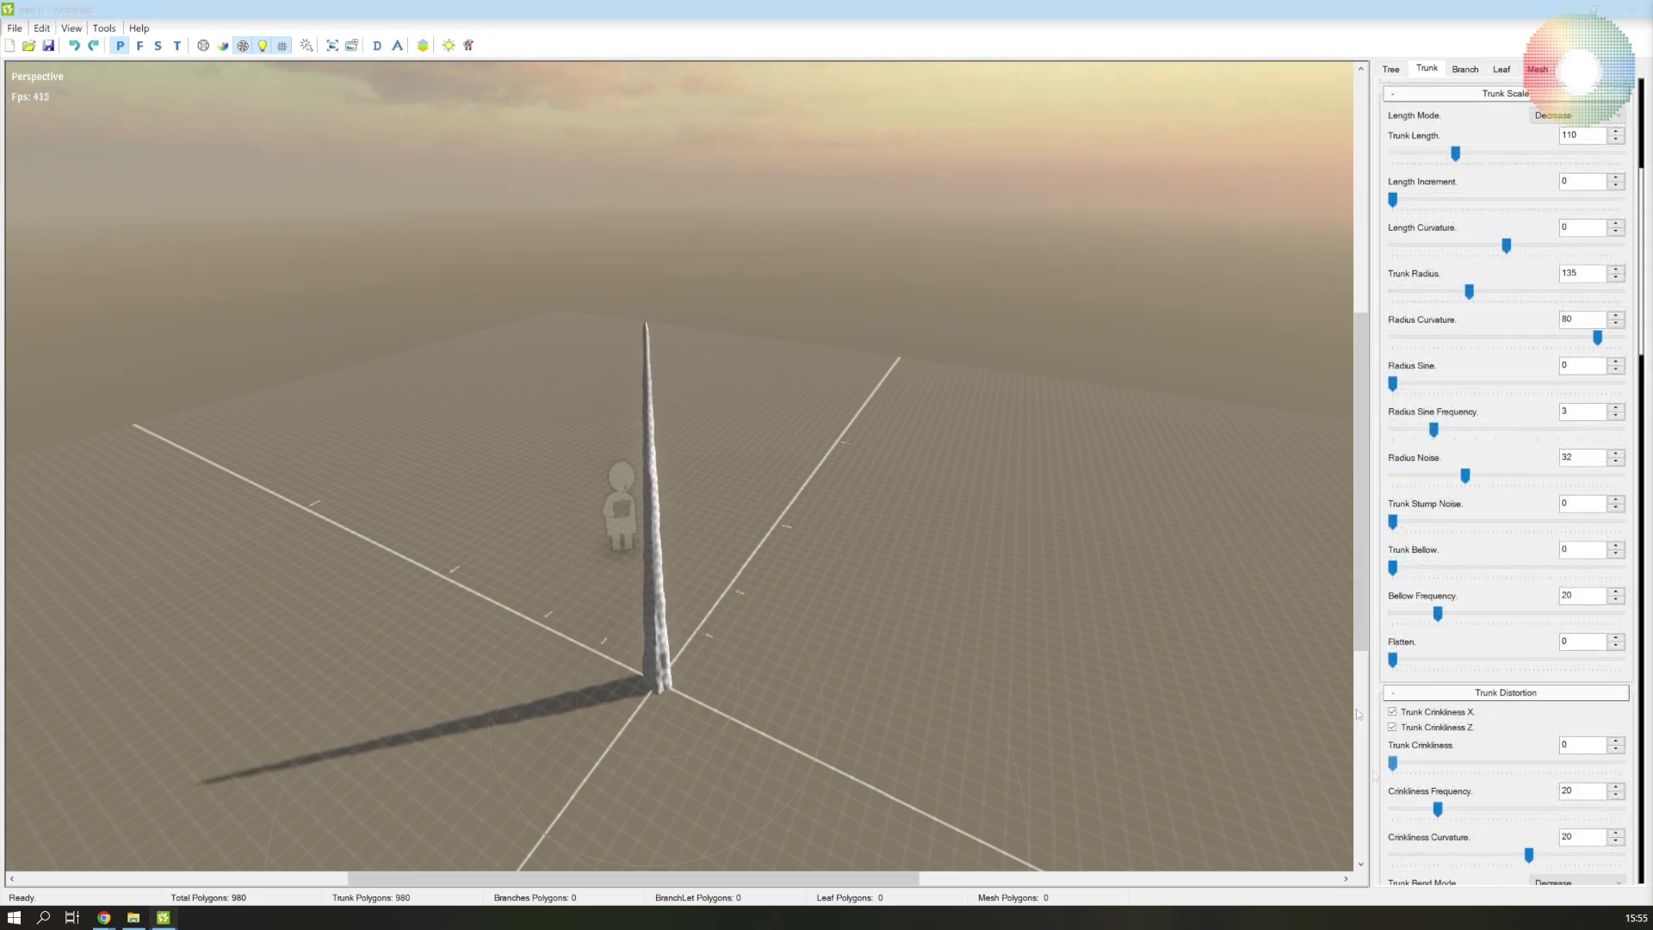
{"action": "scroll", "coordinate": [1378, 713], "scroll_direction": "up", "scroll_amount": 4}
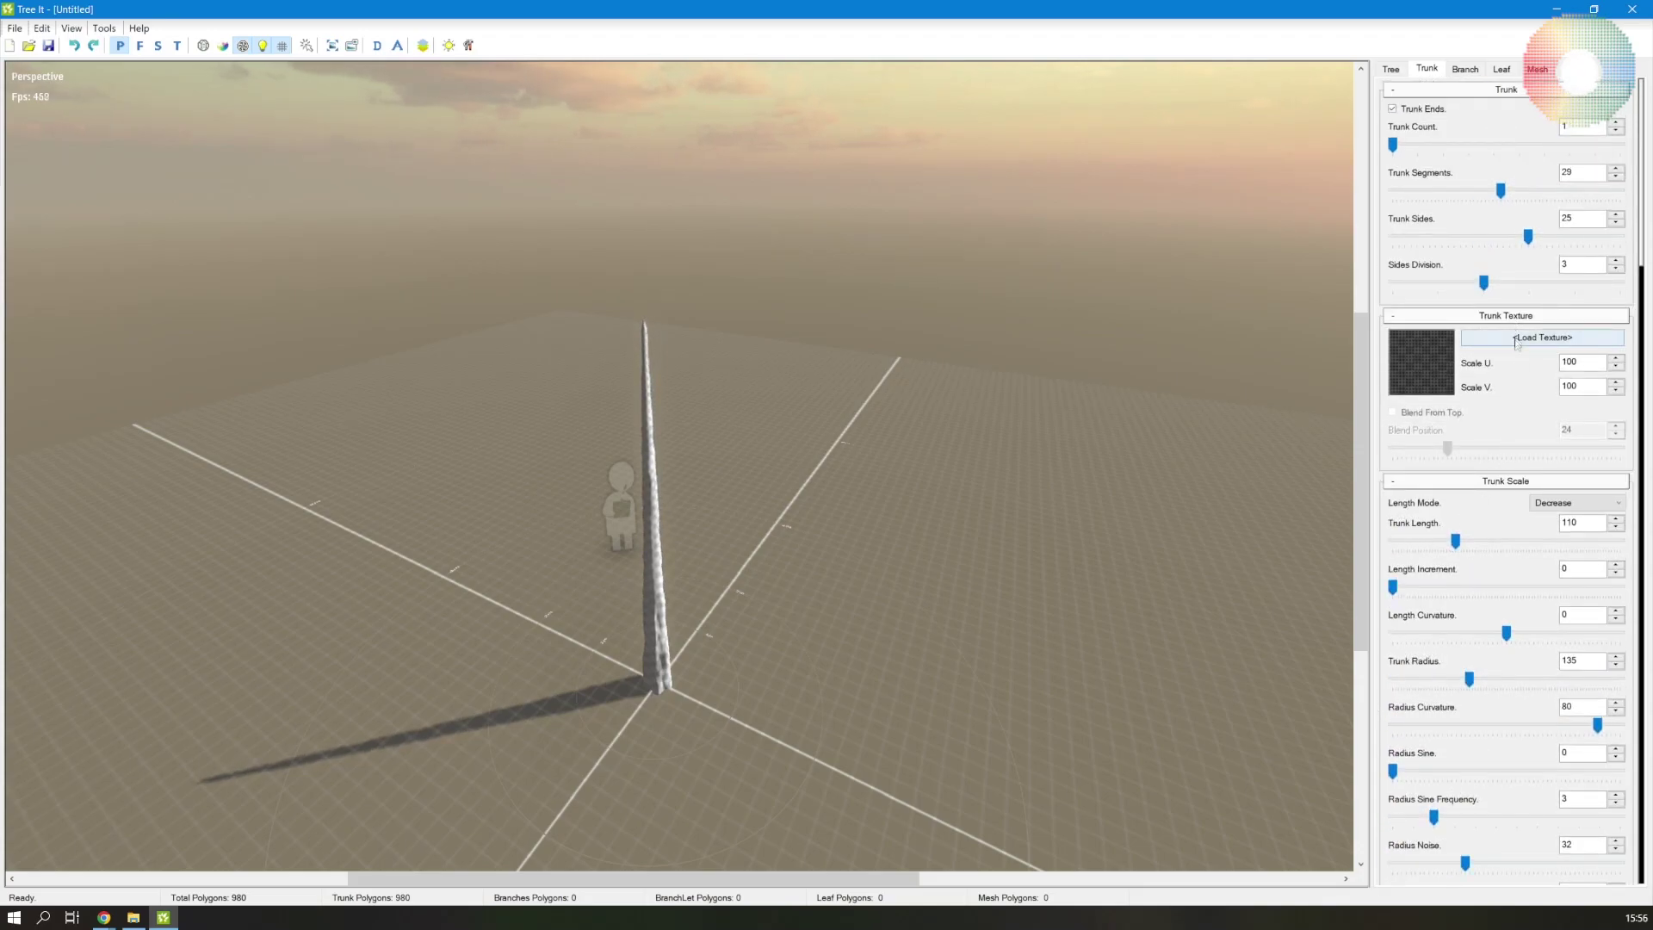
Load palm01.png from the Bark folder as the trunk's base texture, leaving no normal map
{"action": "left_click", "coordinate": [1550, 341]}
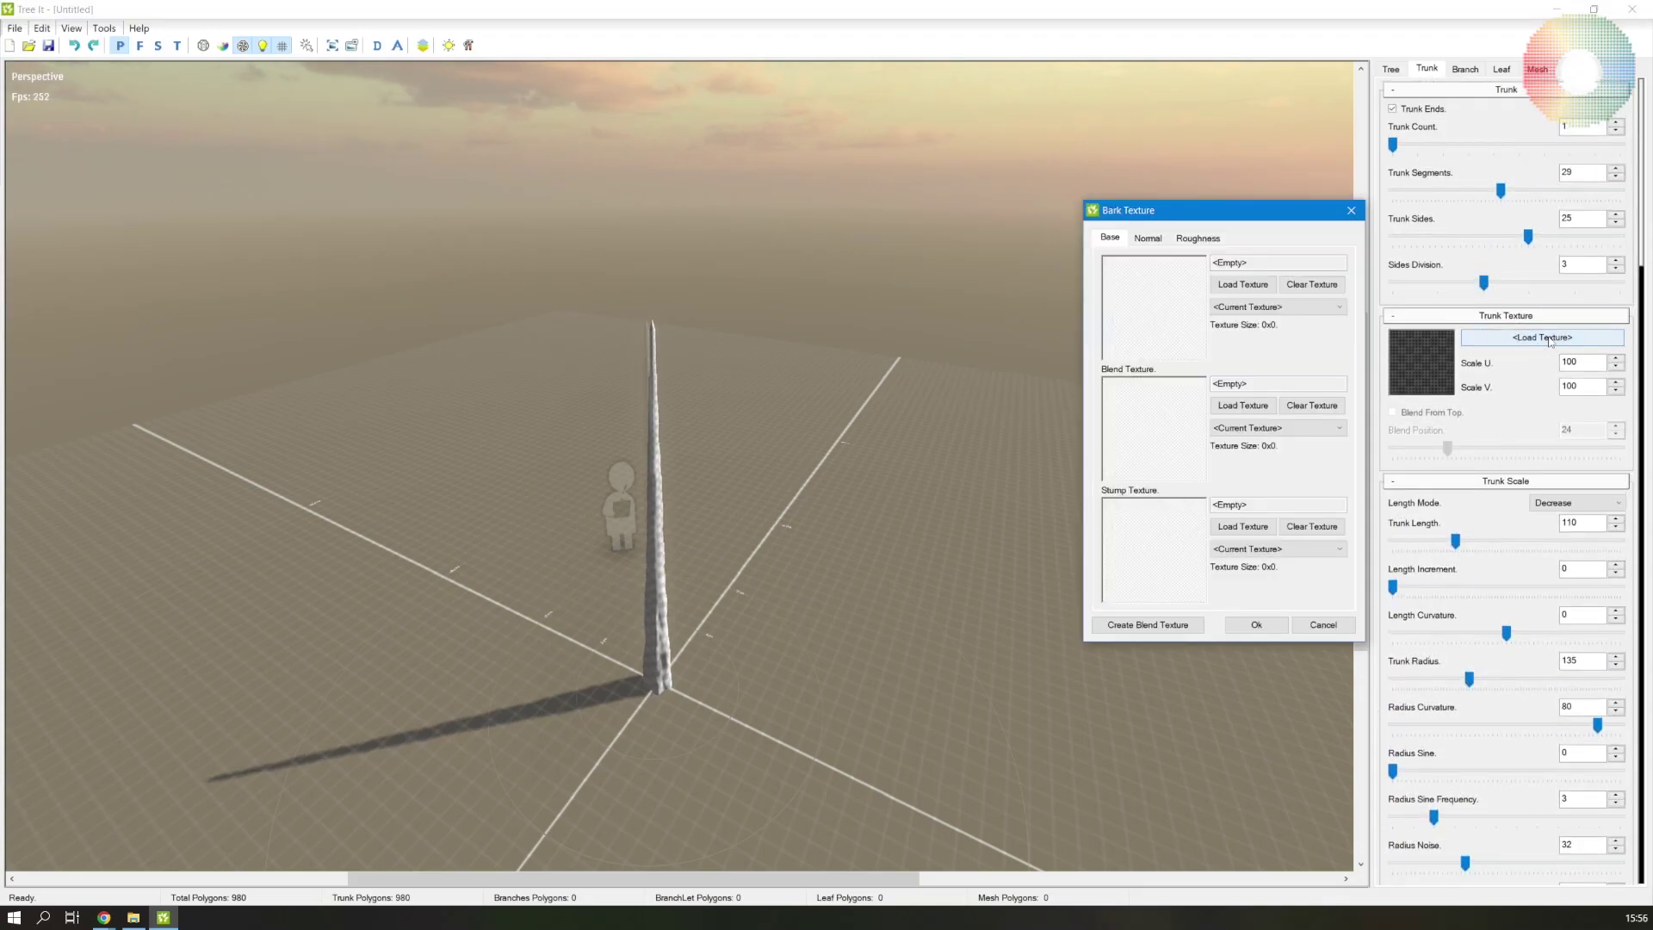
{"action": "left_click", "coordinate": [1266, 288]}
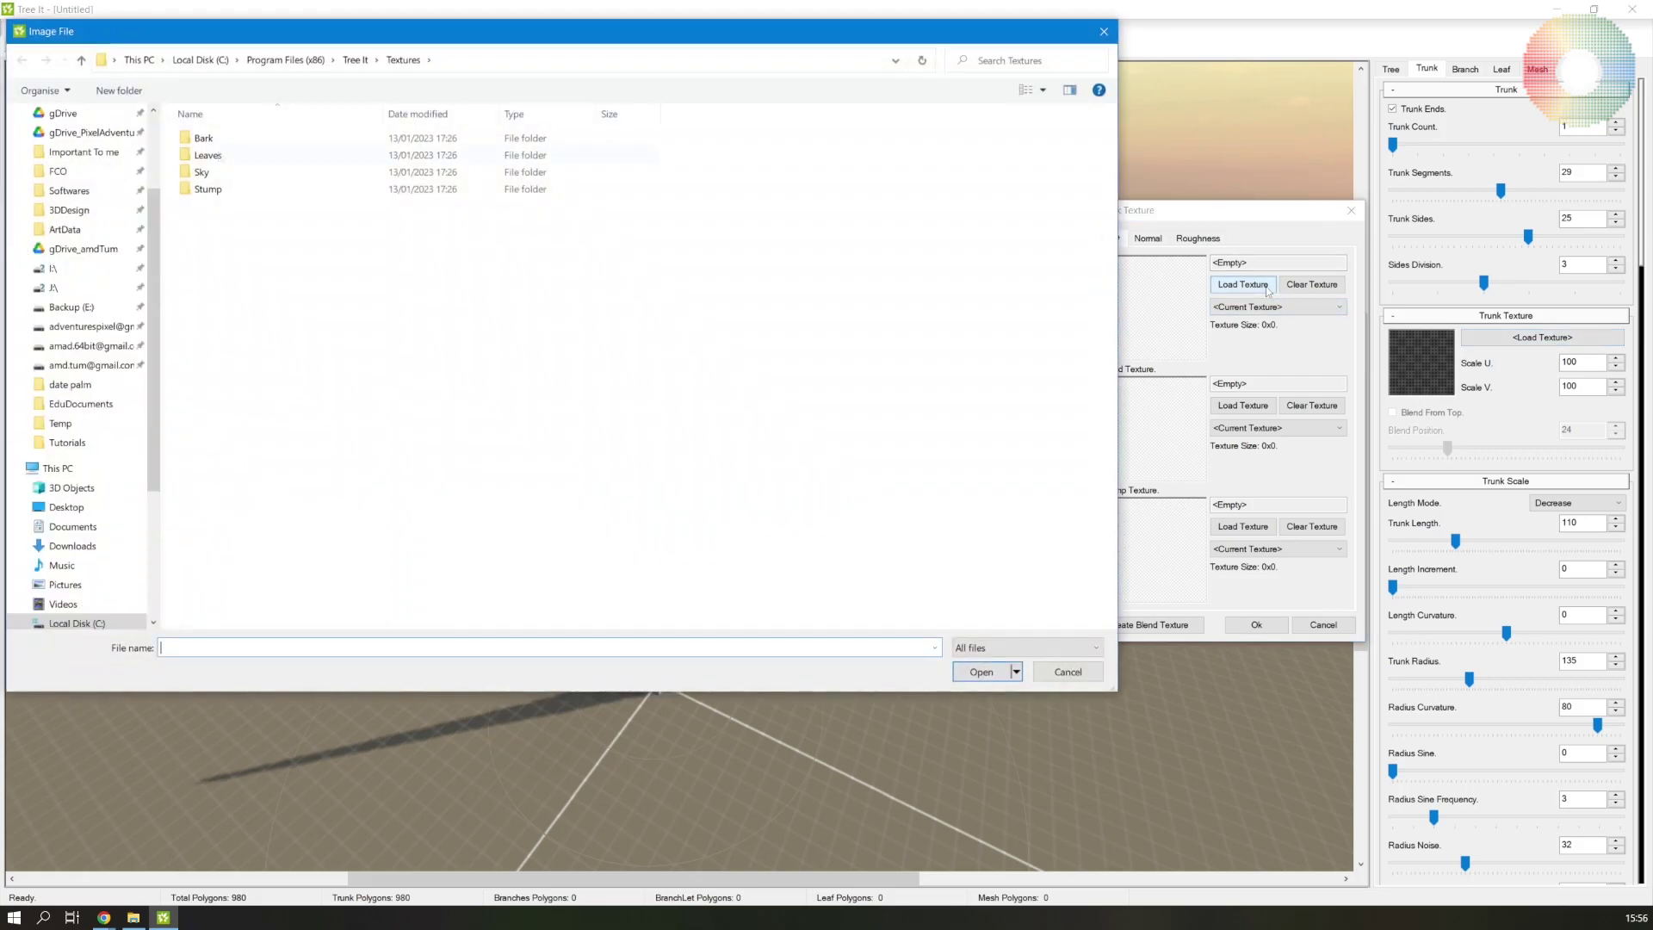
{"action": "left_click_drag", "start_coordinate": [310, 37], "coordinate": [510, 165]}
{"action": "double_click", "coordinate": [403, 269]}
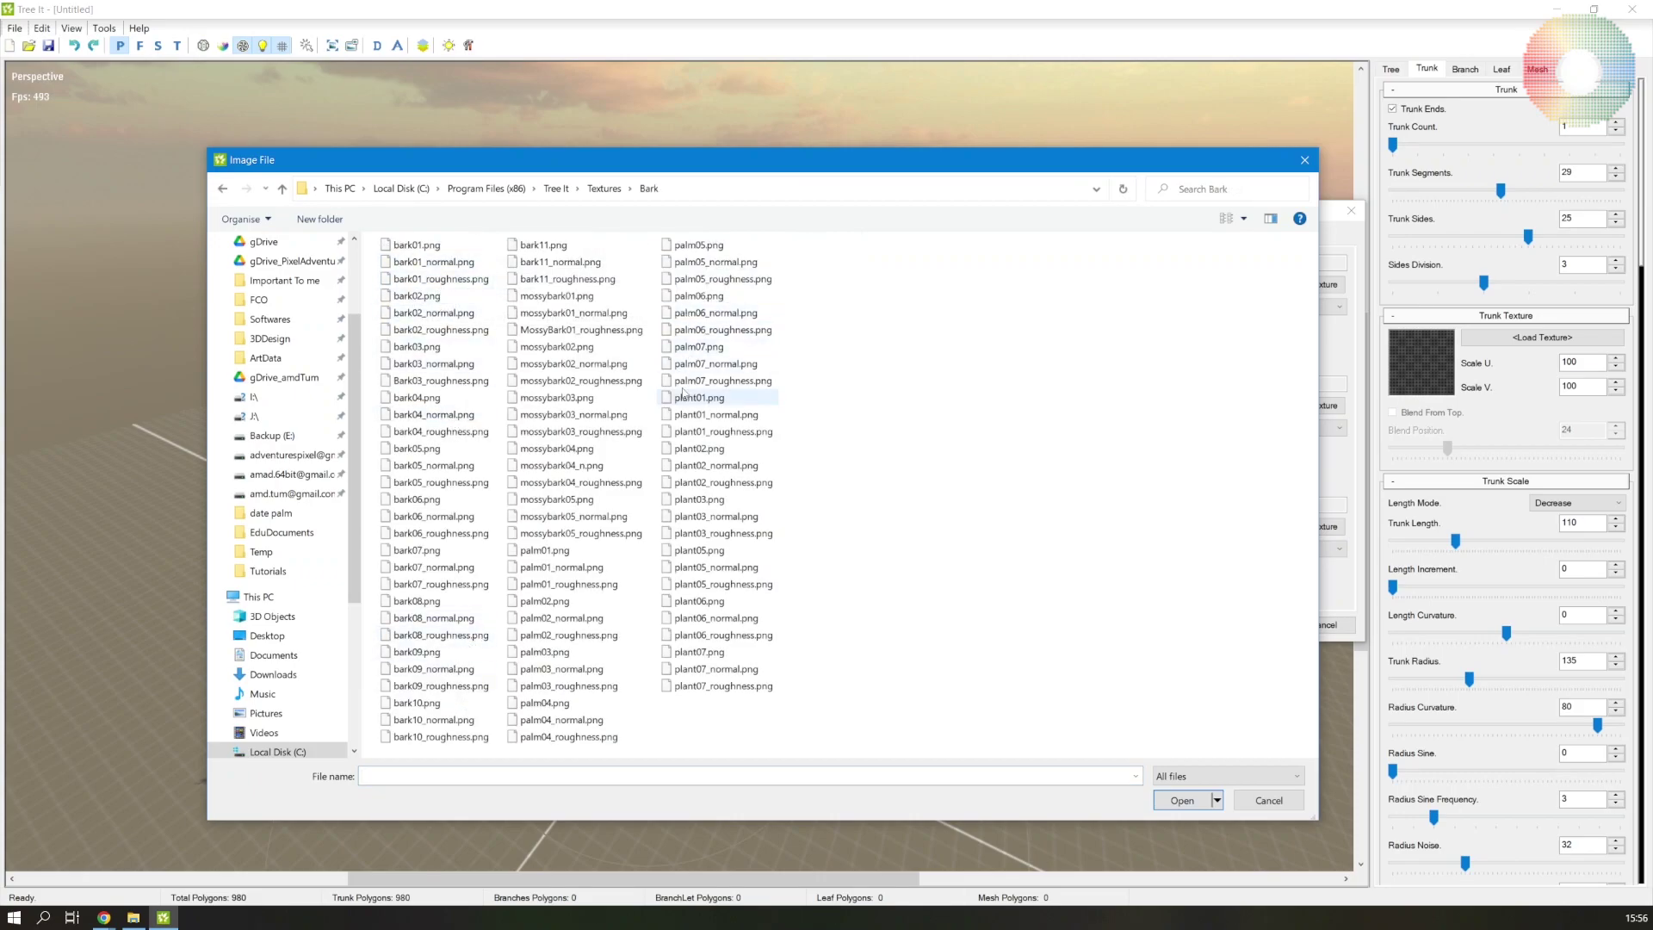
{"action": "double_click", "coordinate": [540, 550]}
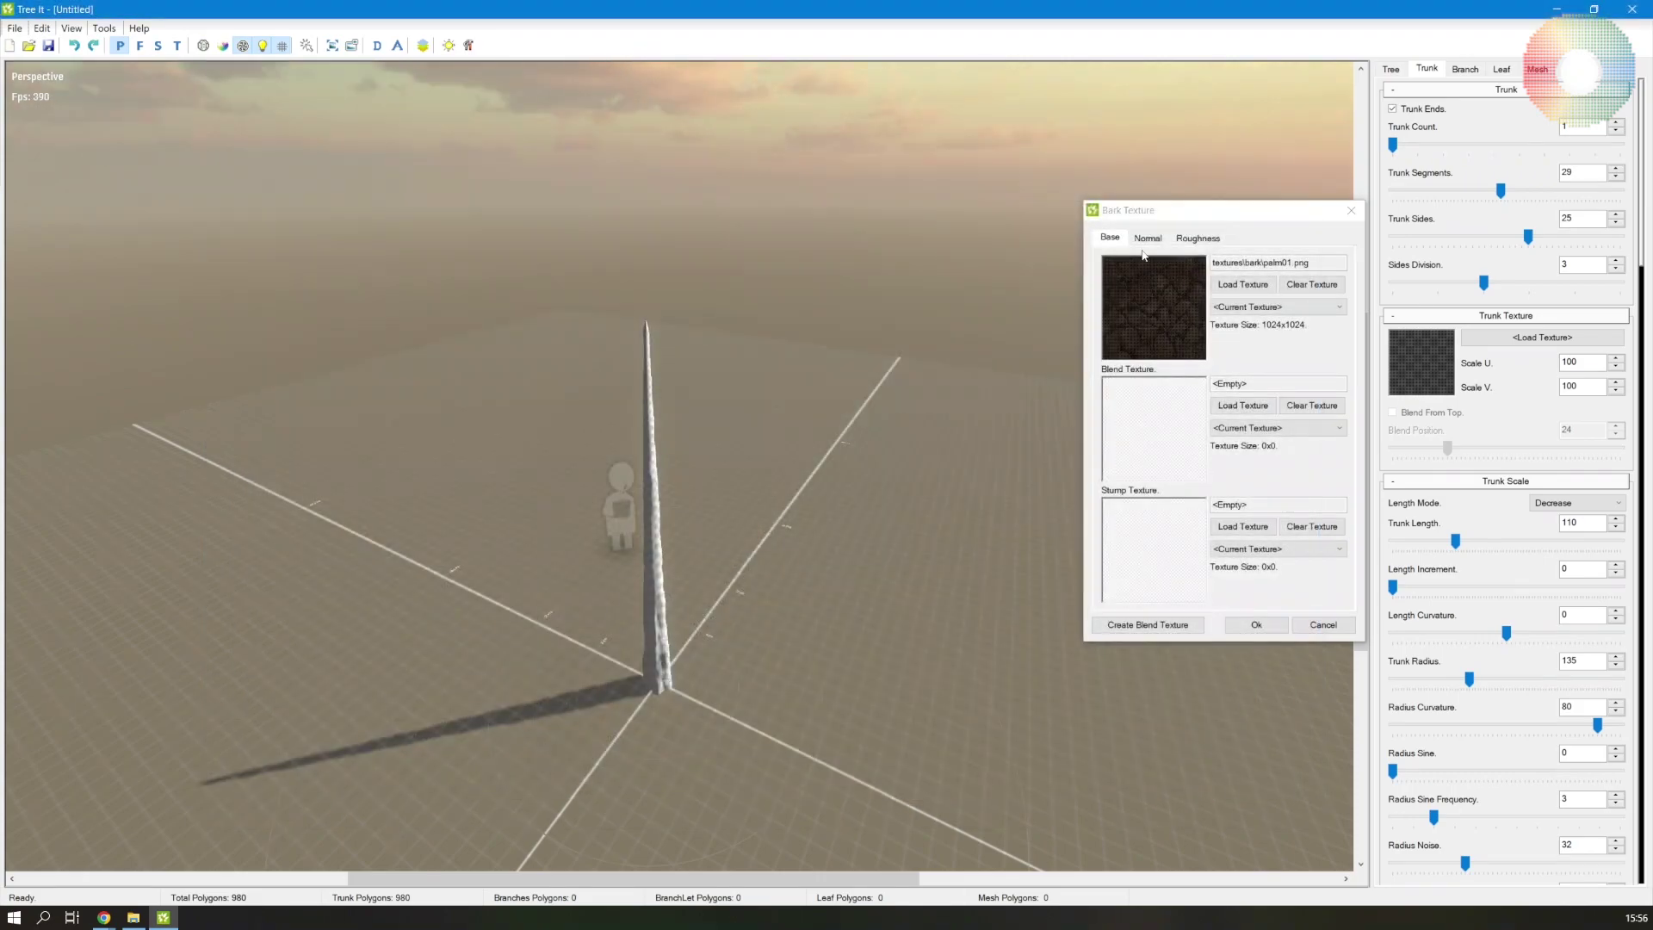
{"action": "left_click", "coordinate": [1147, 239]}
{"action": "left_click", "coordinate": [1242, 284]}
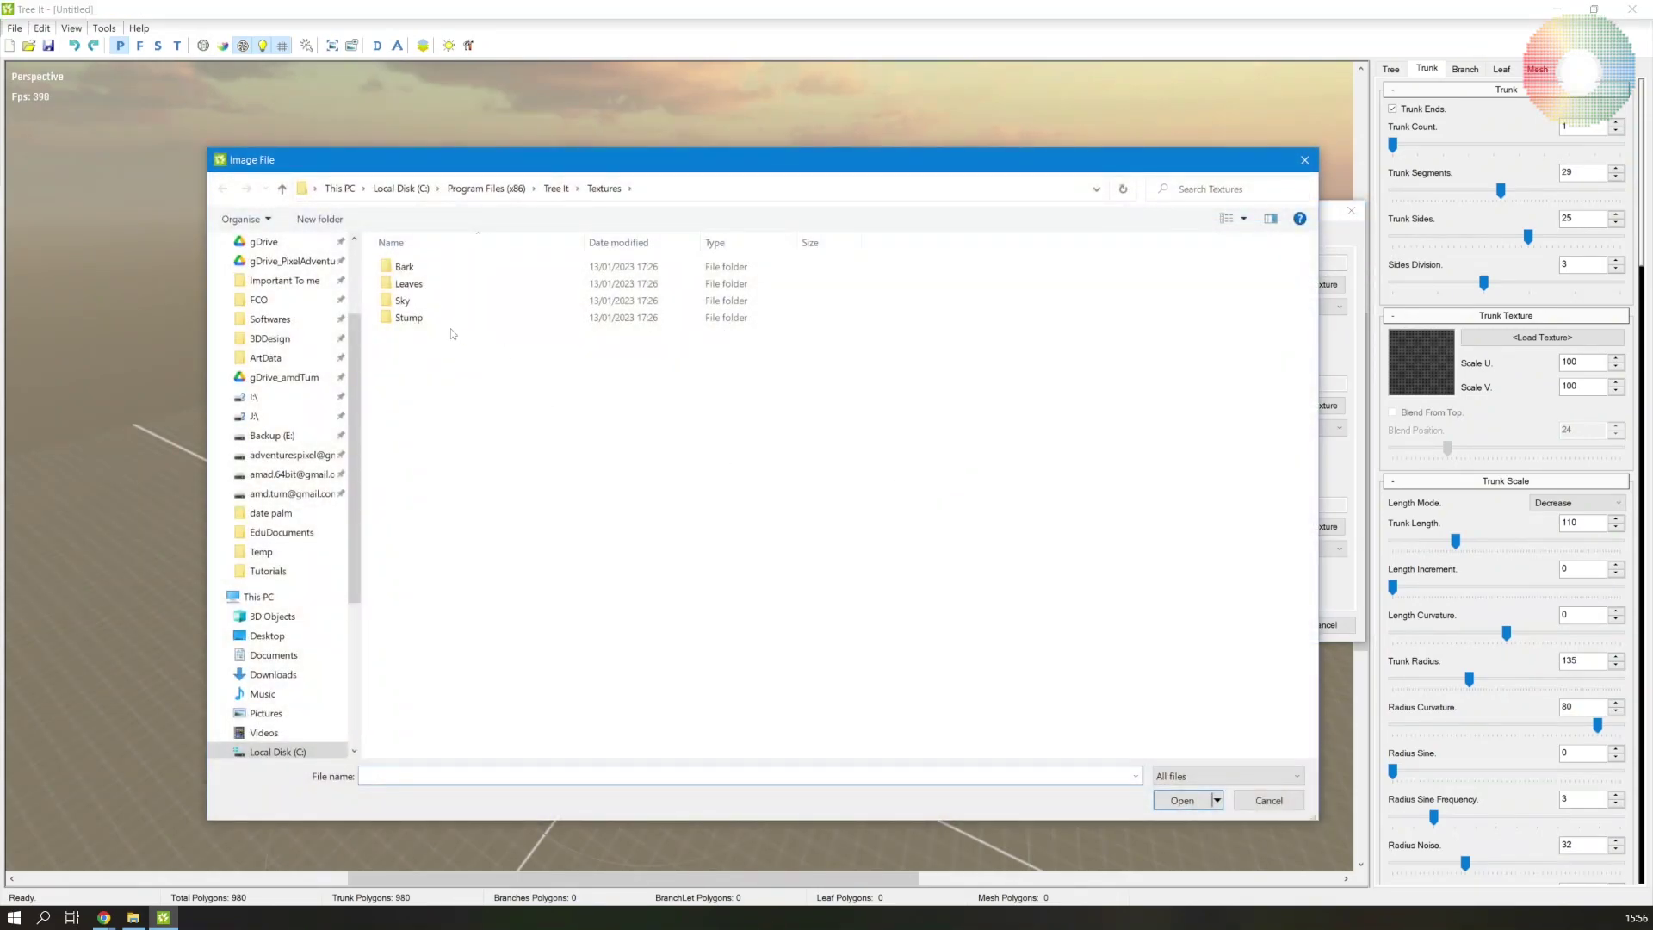
{"action": "key", "text": "Escape"}
{"action": "key", "text": "Return"}
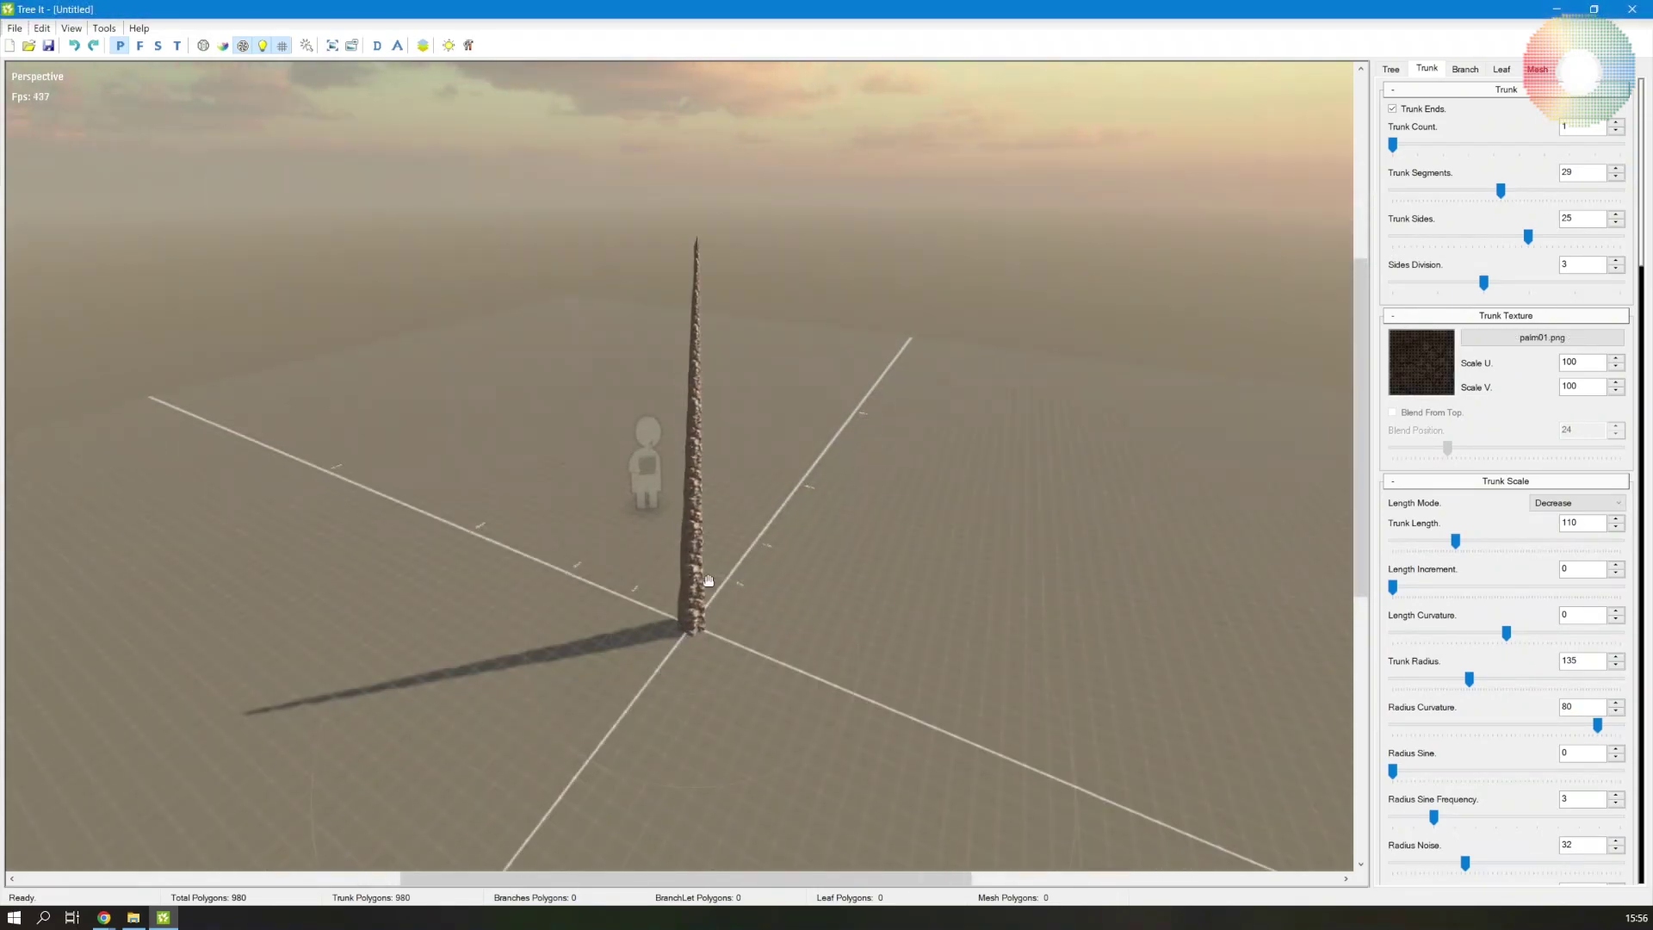
{"action": "scroll", "coordinate": [707, 580], "scroll_direction": "up", "scroll_amount": 5}
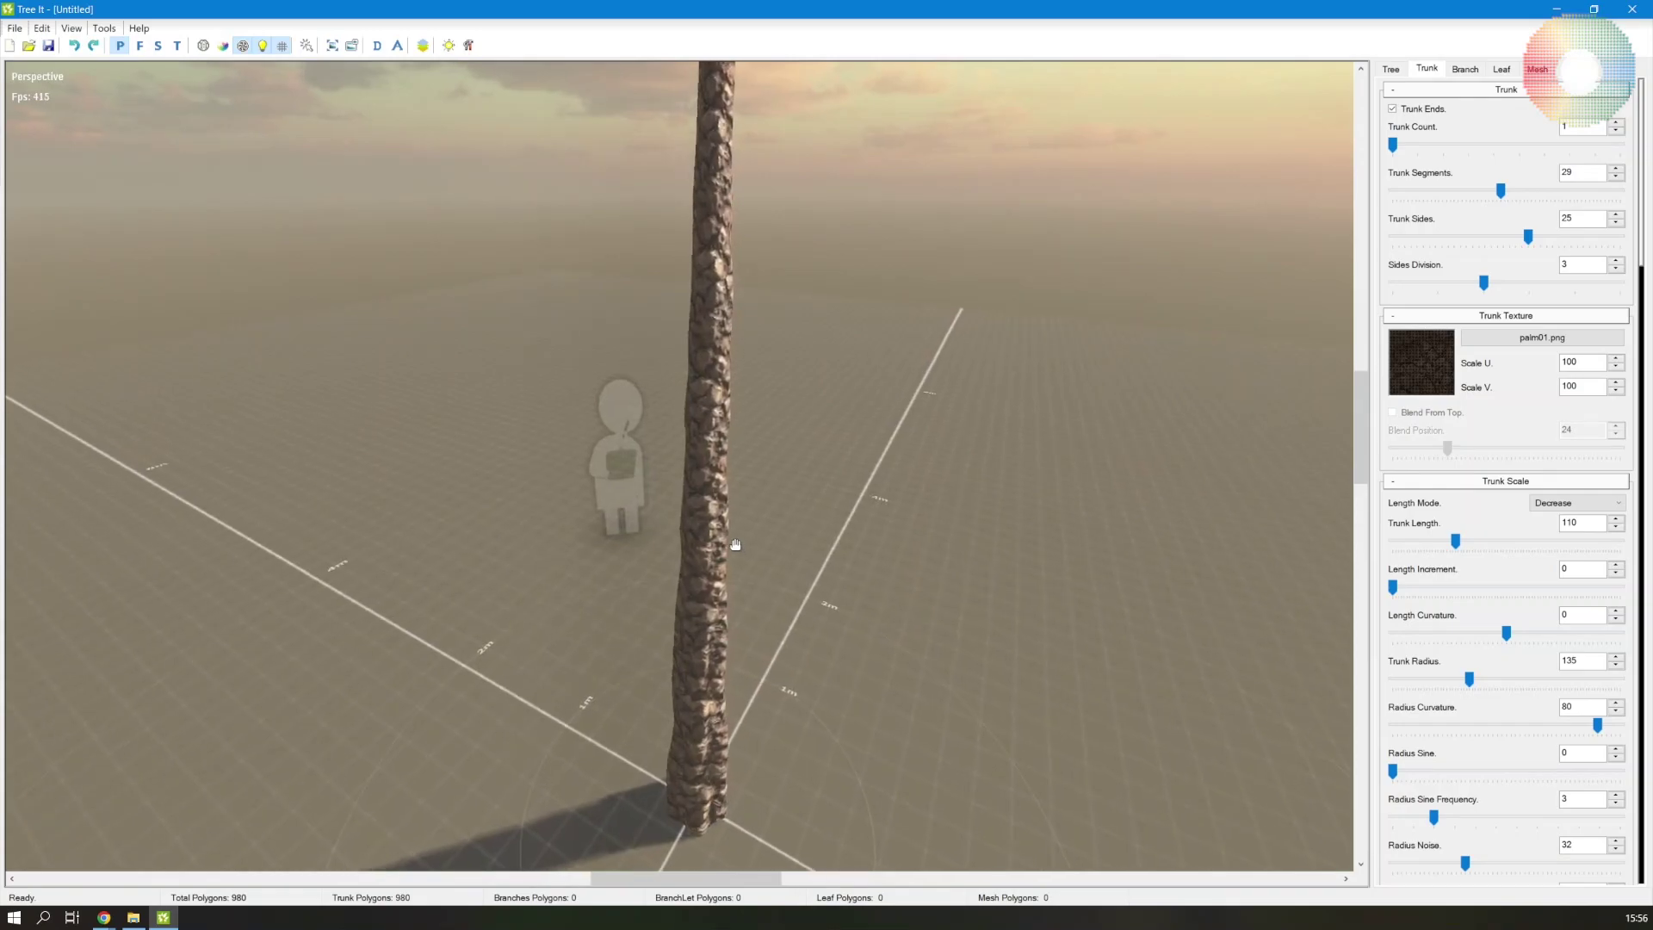
{"action": "scroll", "coordinate": [732, 516], "scroll_direction": "down", "scroll_amount": 3}
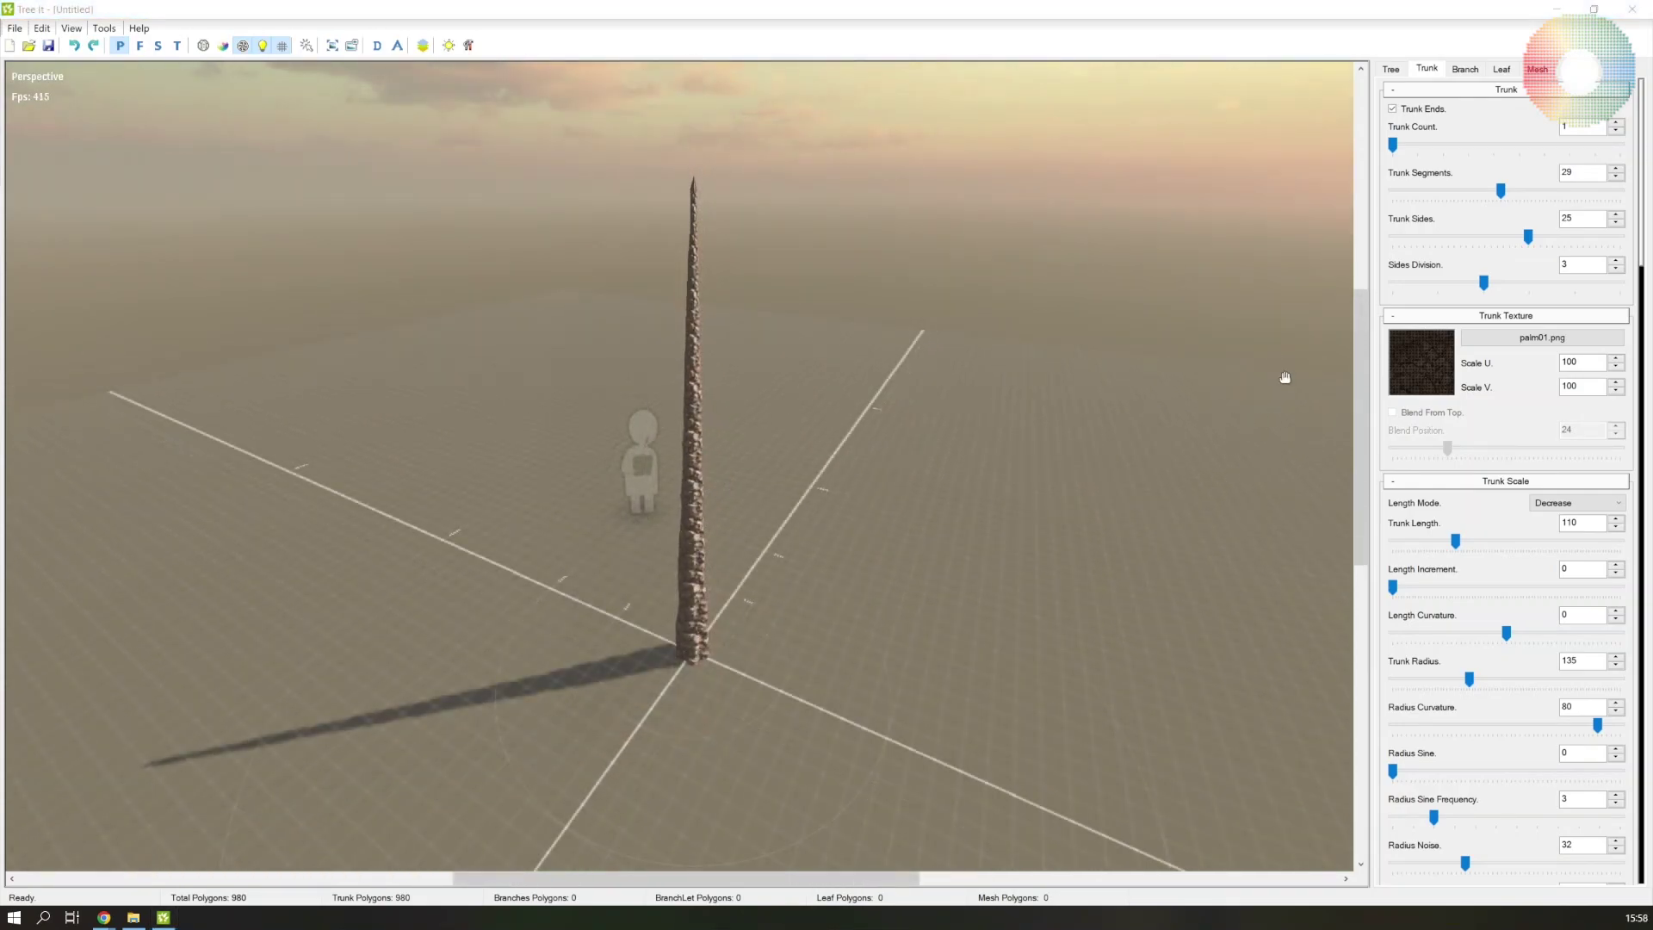
Try 7 branches with 21 branchlets and a branch length of 75
{"action": "left_click", "coordinate": [1464, 71]}
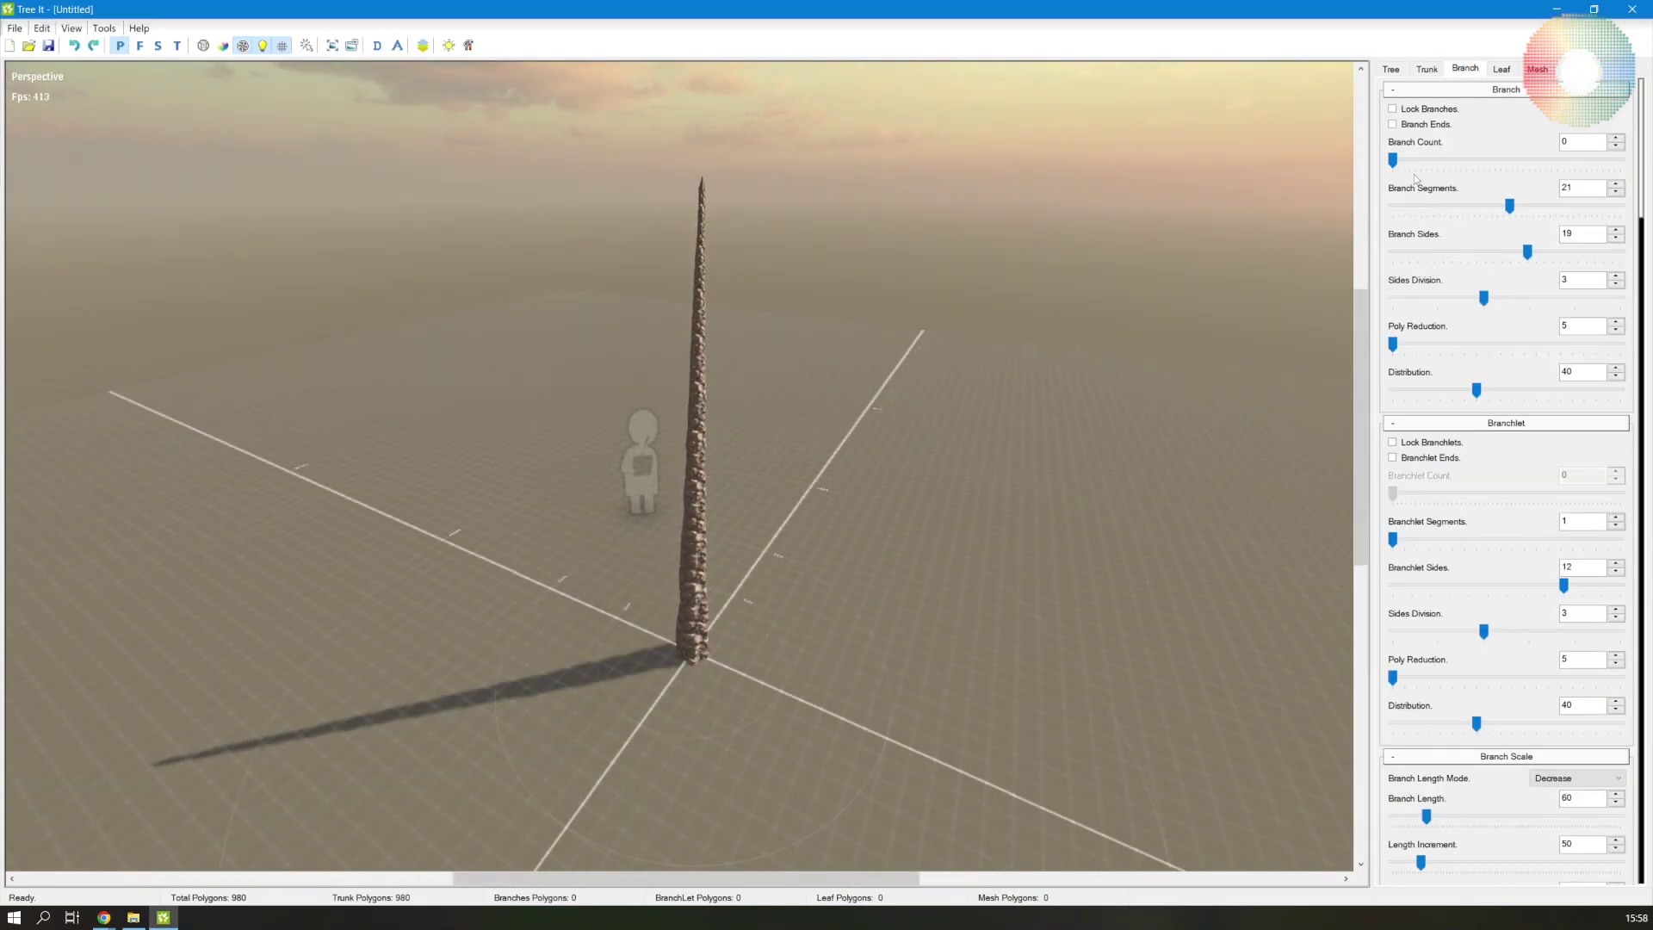
{"action": "left_click_drag", "start_coordinate": [1392, 160], "coordinate": [1434, 170]}
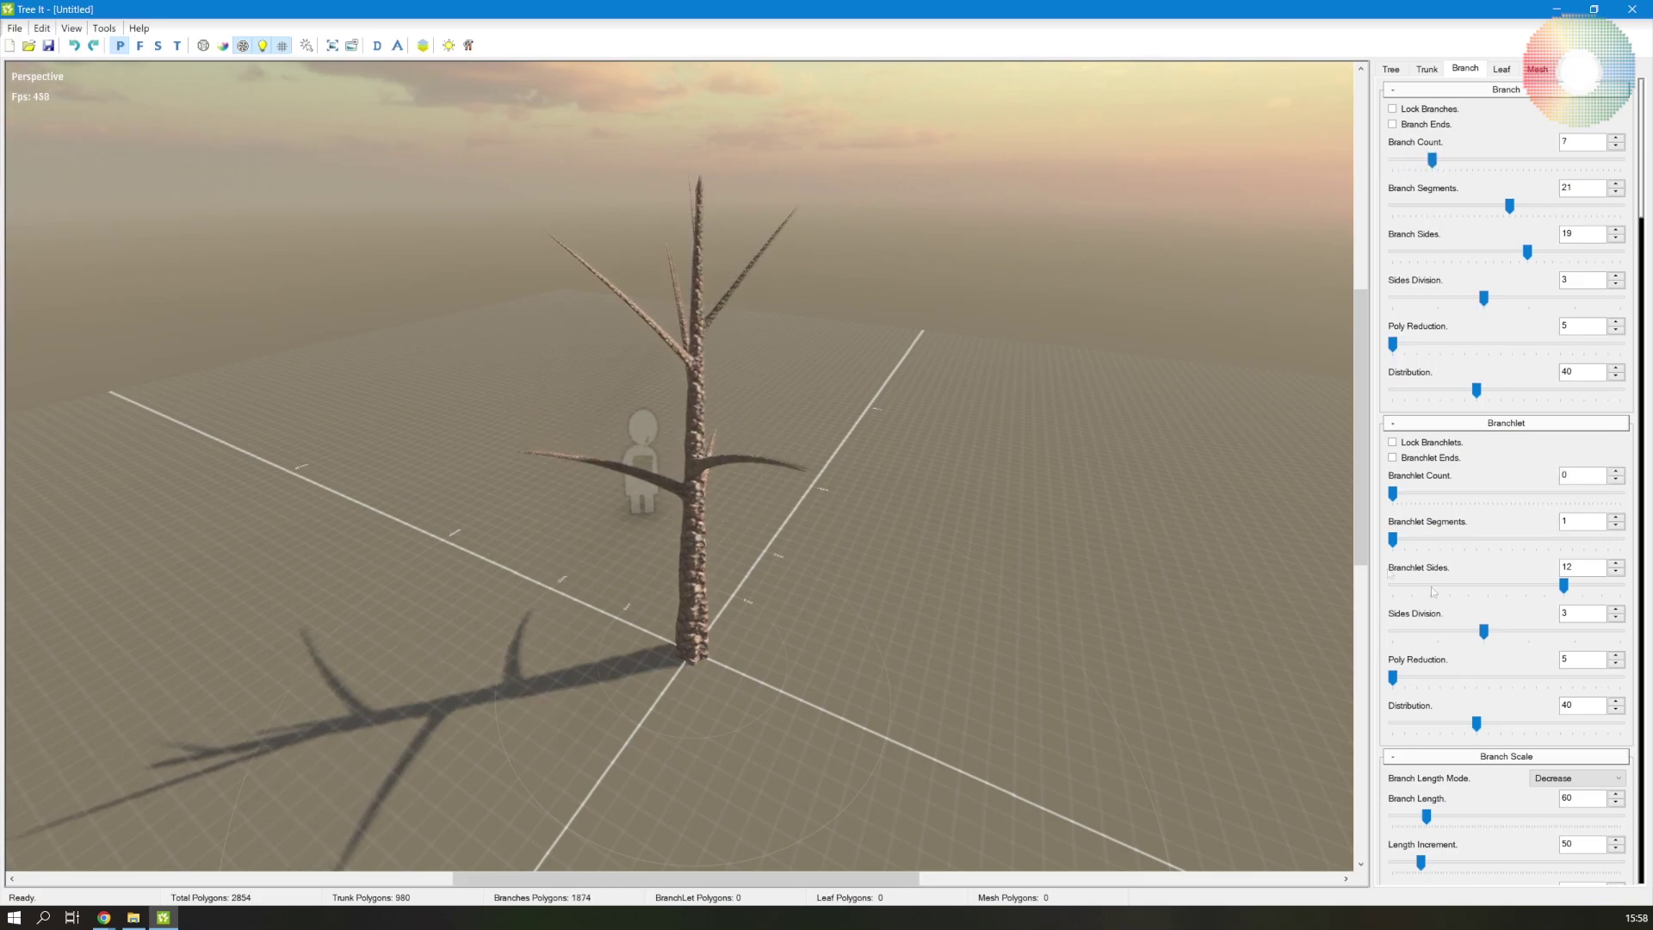
{"action": "left_click_drag", "start_coordinate": [1394, 494], "coordinate": [1423, 494]}
{"action": "scroll", "coordinate": [1424, 494], "scroll_direction": "down", "scroll_amount": 2}
{"action": "left_click_drag", "start_coordinate": [1426, 623], "coordinate": [1446, 625]}
{"action": "scroll", "coordinate": [1446, 625], "scroll_direction": "down", "scroll_amount": 6}
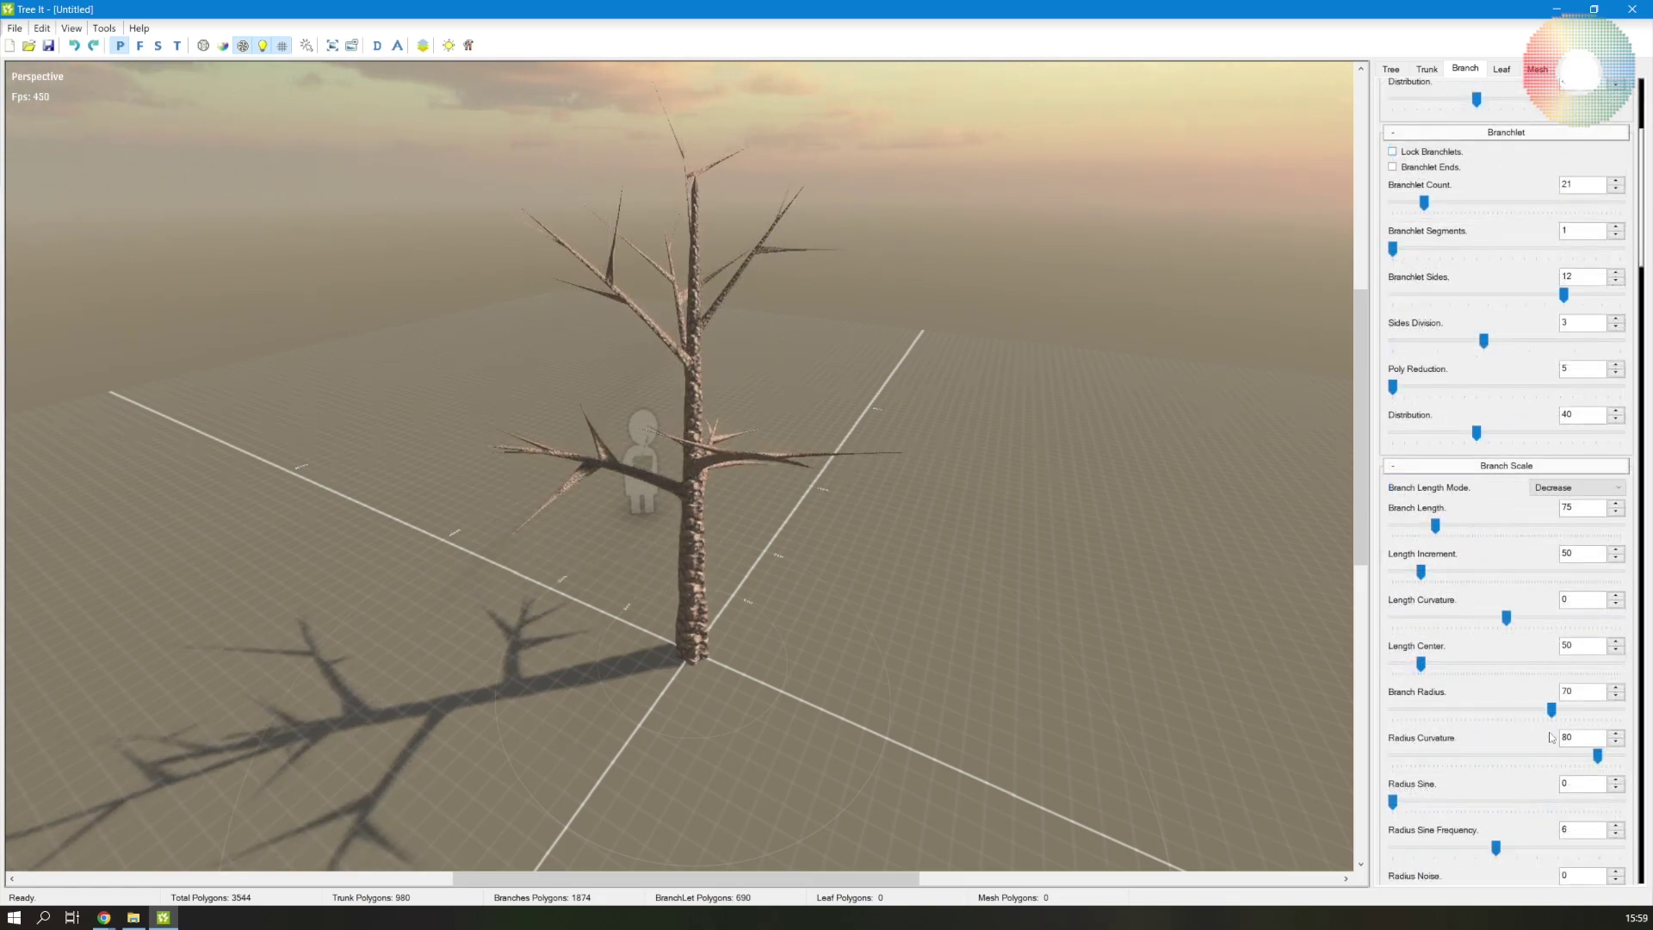
{"action": "scroll", "coordinate": [1380, 762], "scroll_direction": "down", "scroll_amount": 1}
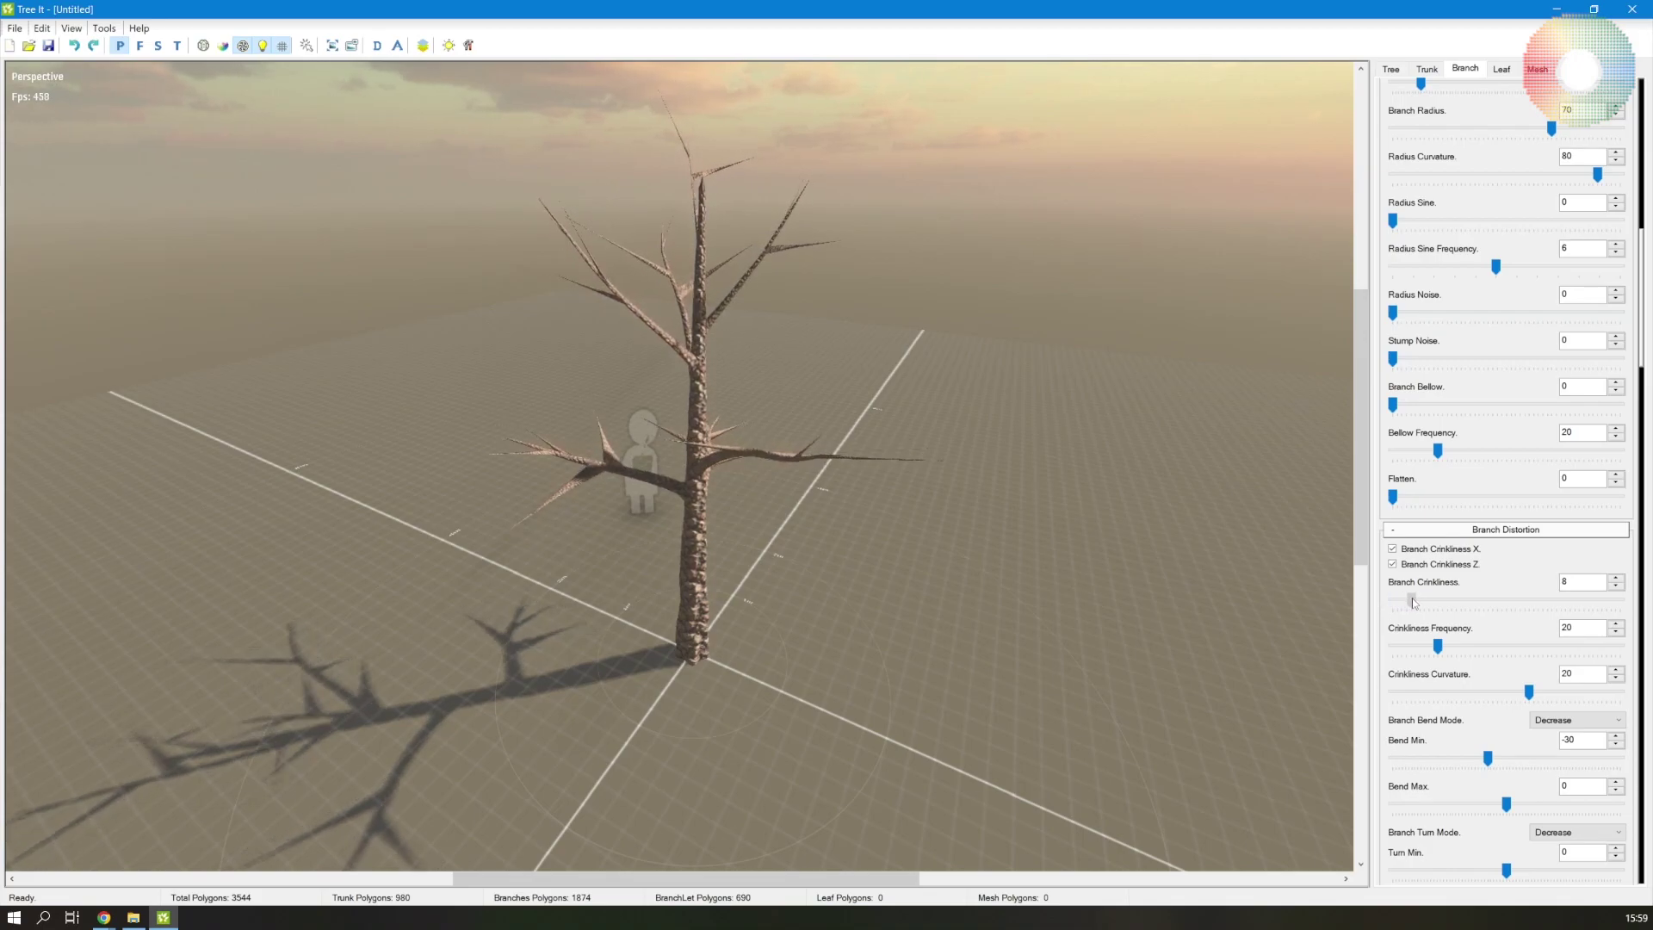
Raise branch crinkliness to 14, then set Branch Count back to 0
{"action": "left_click_drag", "start_coordinate": [1392, 600], "coordinate": [1424, 600]}
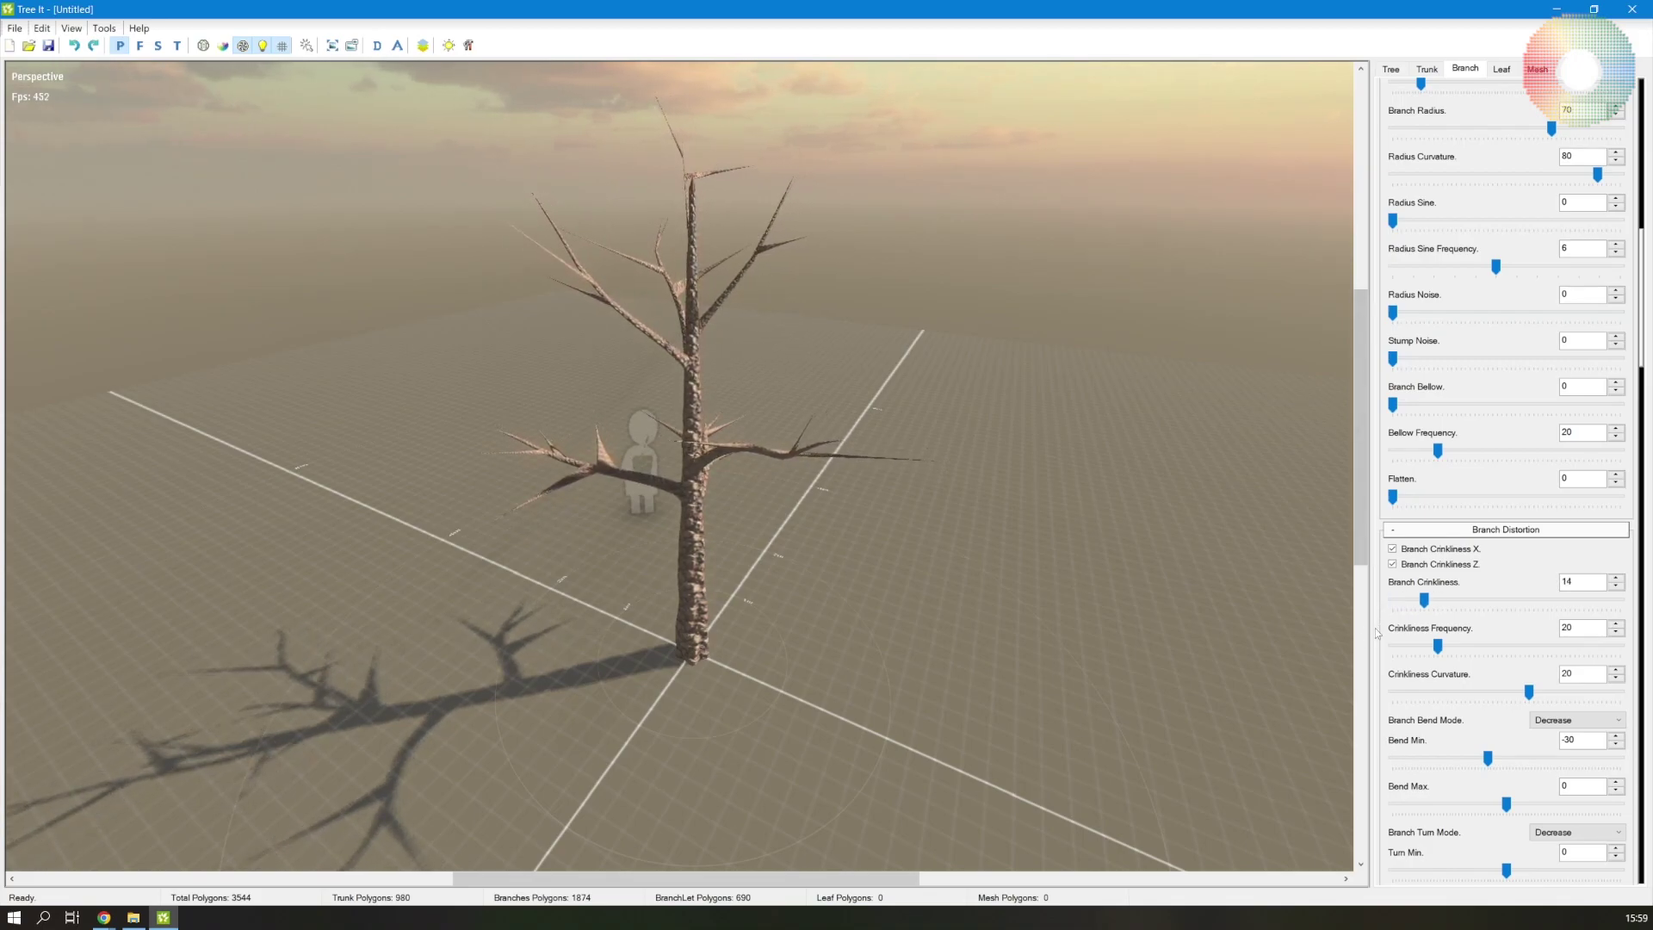
{"action": "scroll", "coordinate": [1411, 119], "scroll_direction": "up", "scroll_amount": 12}
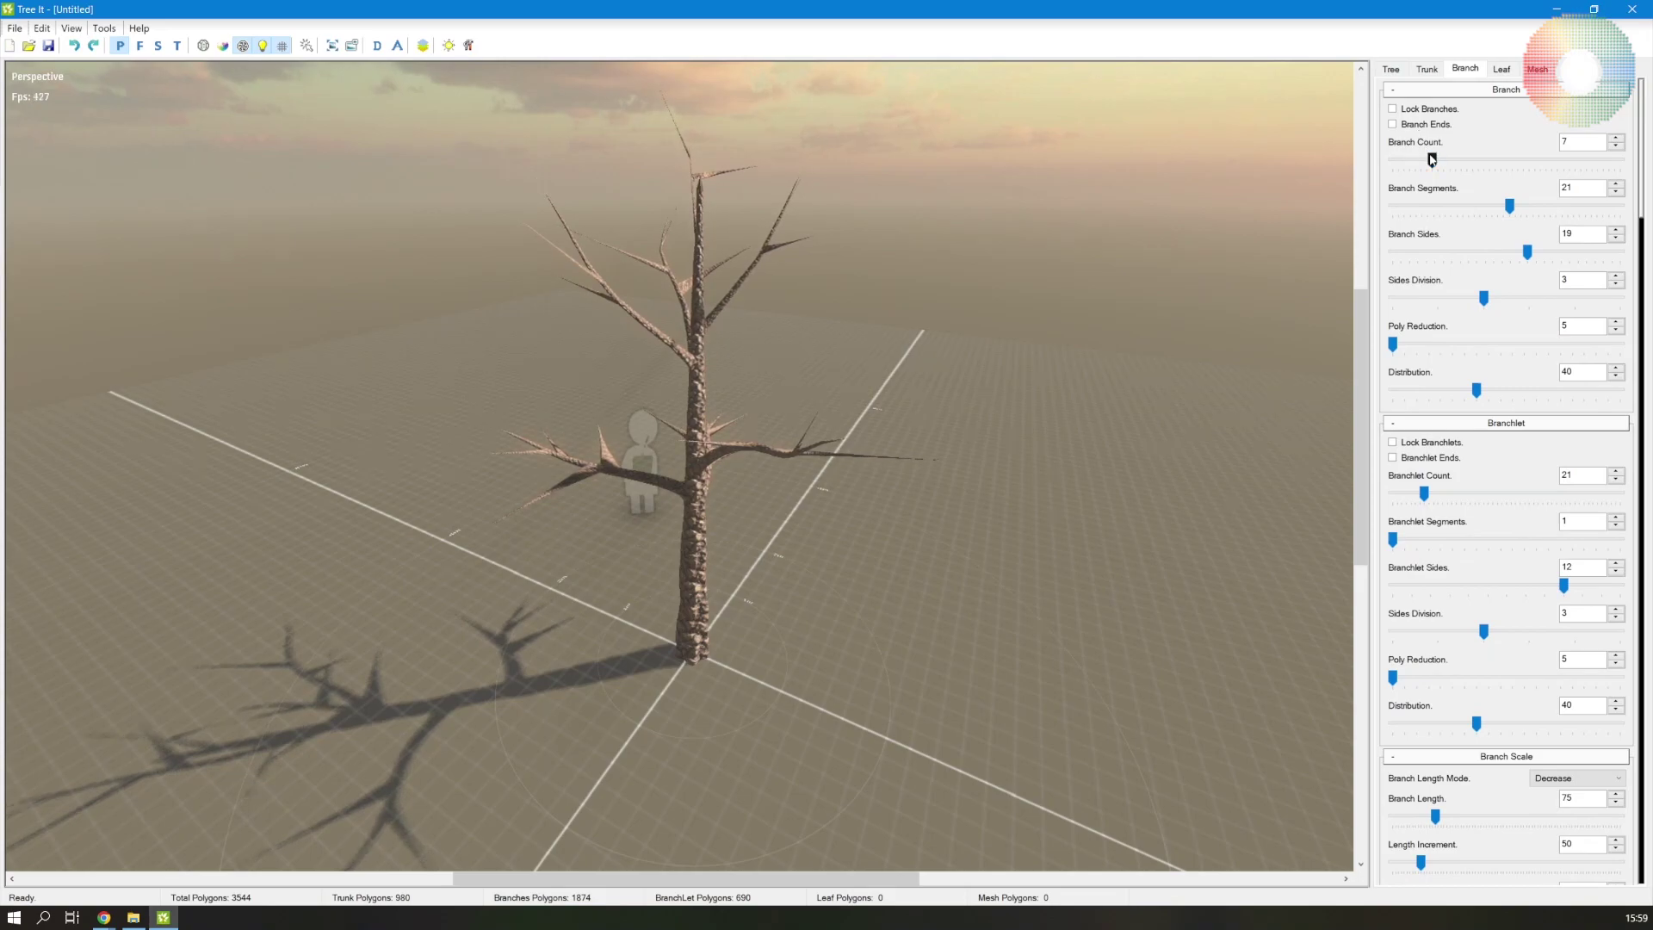
{"action": "left_click_drag", "start_coordinate": [1432, 159], "coordinate": [1374, 163]}
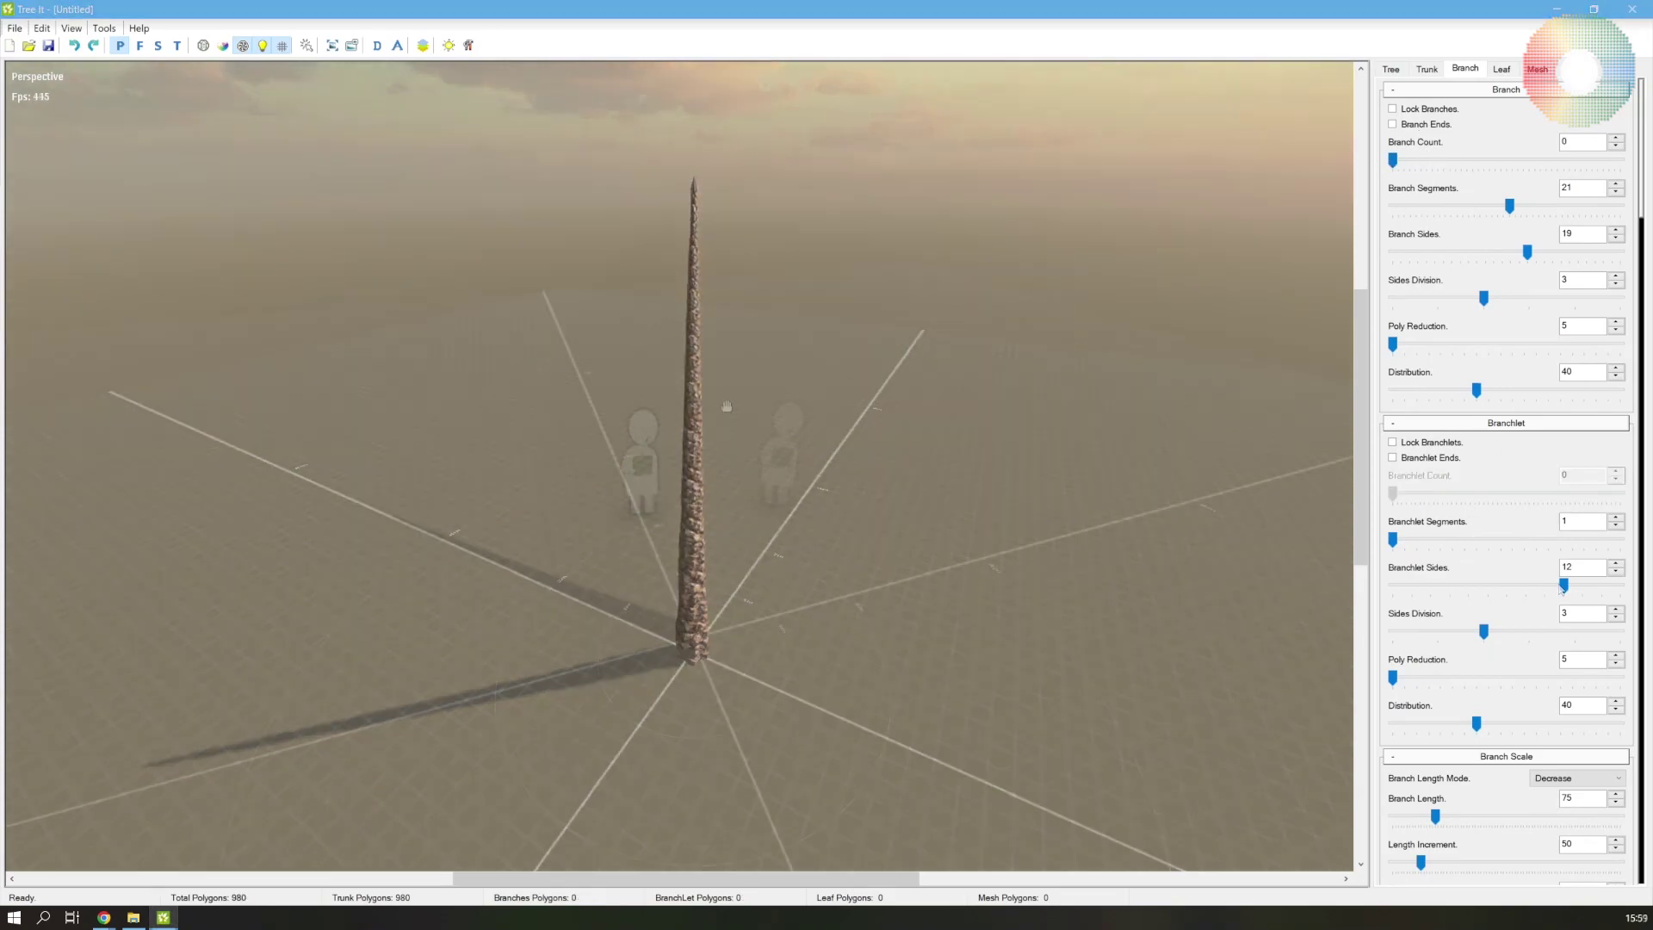
Show the 24 leaves along the trunk and select the Leaf Count value for editing
{"action": "left_click_drag", "start_coordinate": [726, 409], "coordinate": [792, 345]}
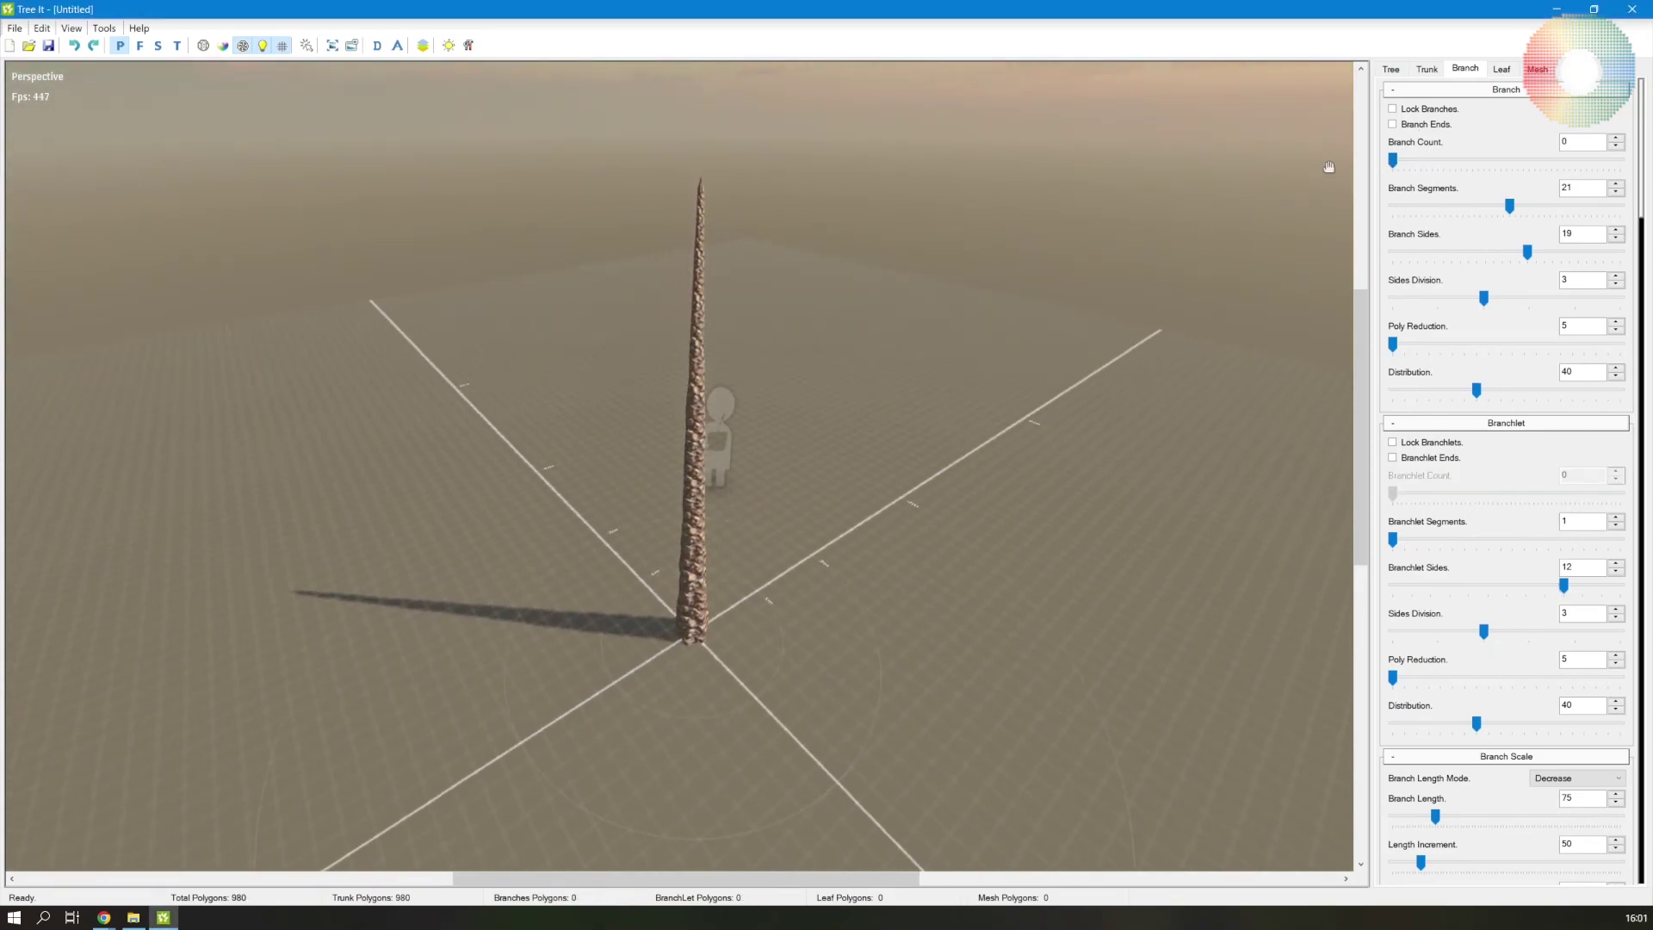
{"action": "left_click", "coordinate": [1498, 72]}
{"action": "scroll", "coordinate": [1399, 557], "scroll_direction": "up", "scroll_amount": 3}
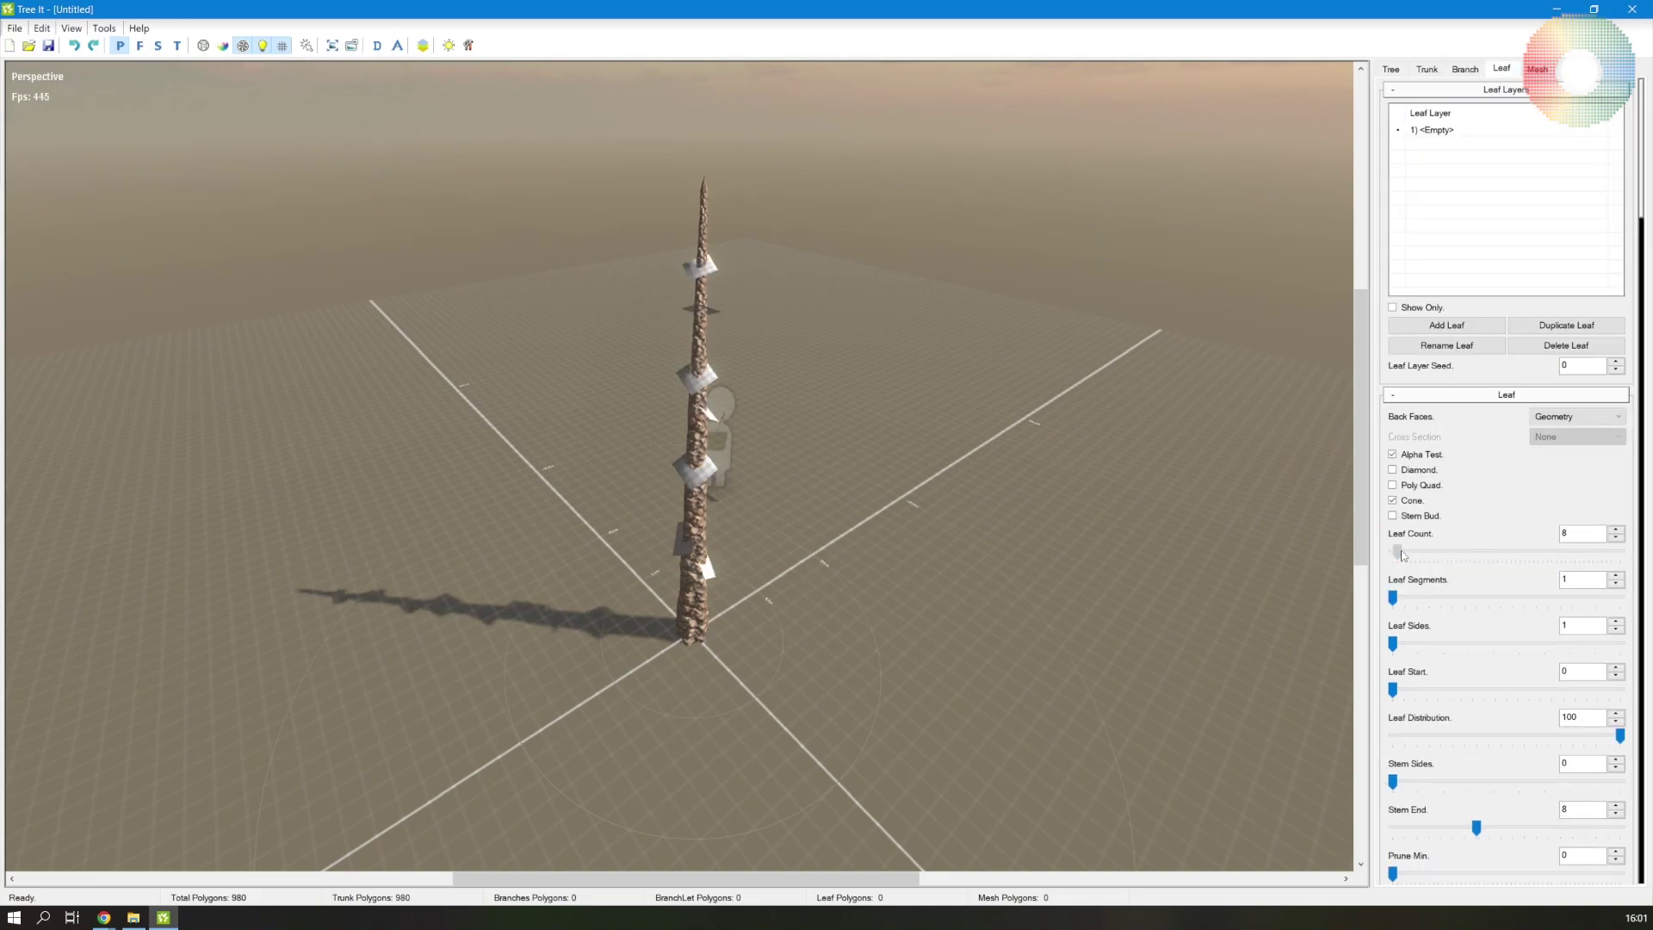
{"action": "key", "text": "ctrl+shift+Tab"}
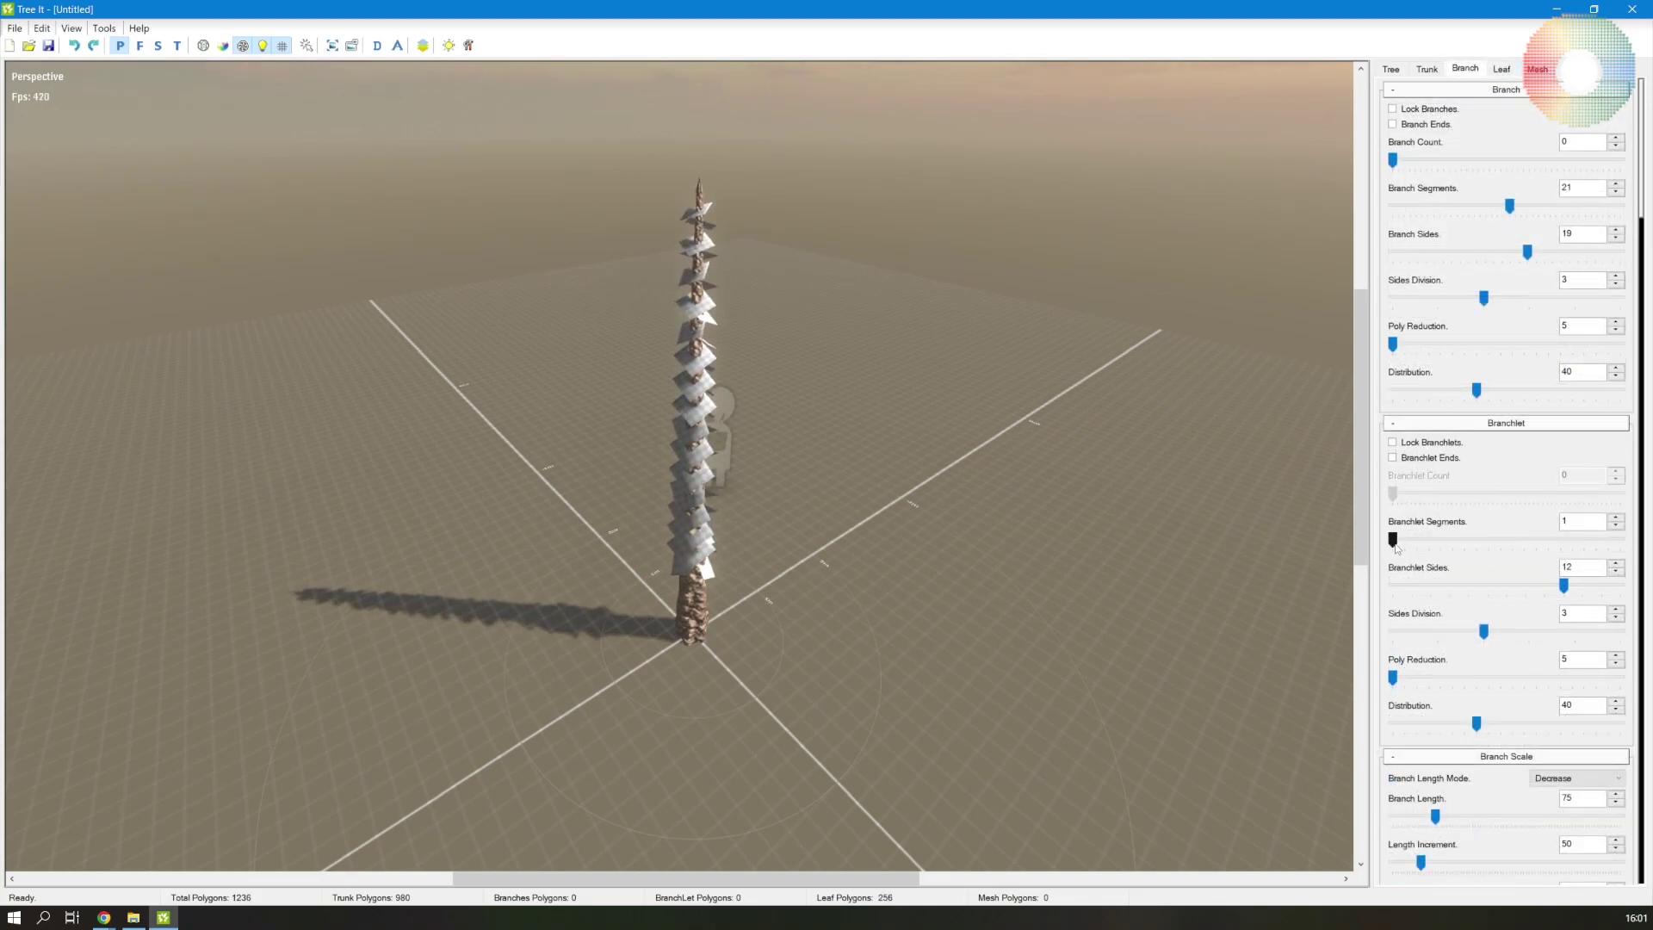
{"action": "scroll", "coordinate": [1399, 160], "scroll_direction": "up", "scroll_amount": 8}
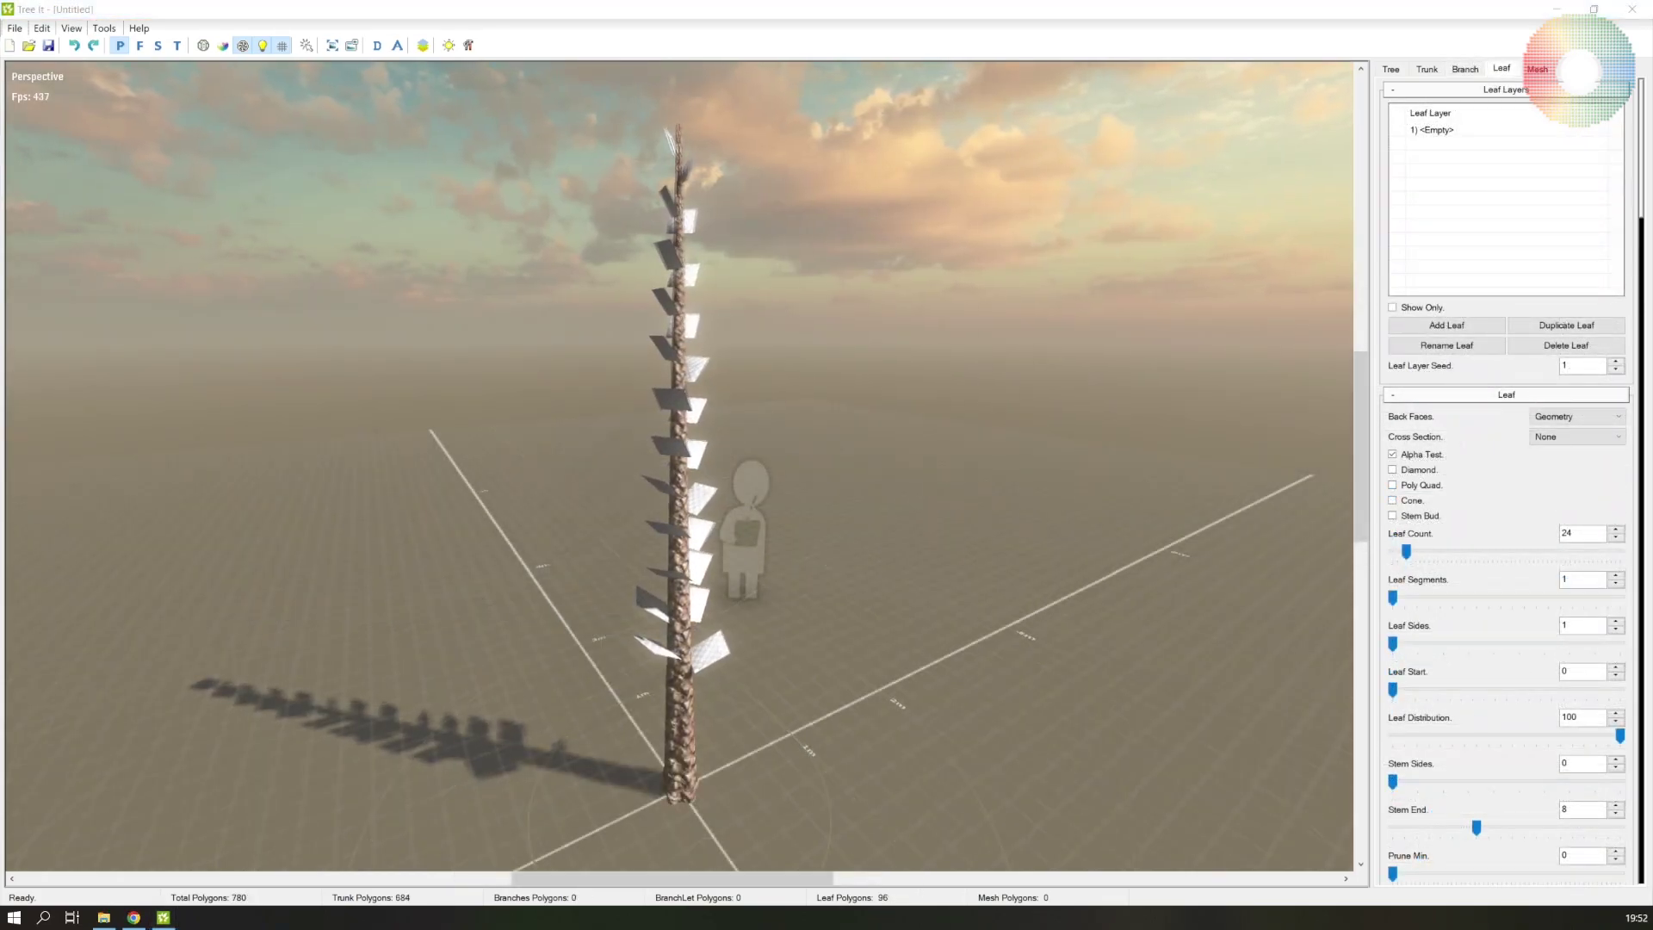
{"action": "left_click_drag", "start_coordinate": [1575, 533], "coordinate": [1547, 543]}
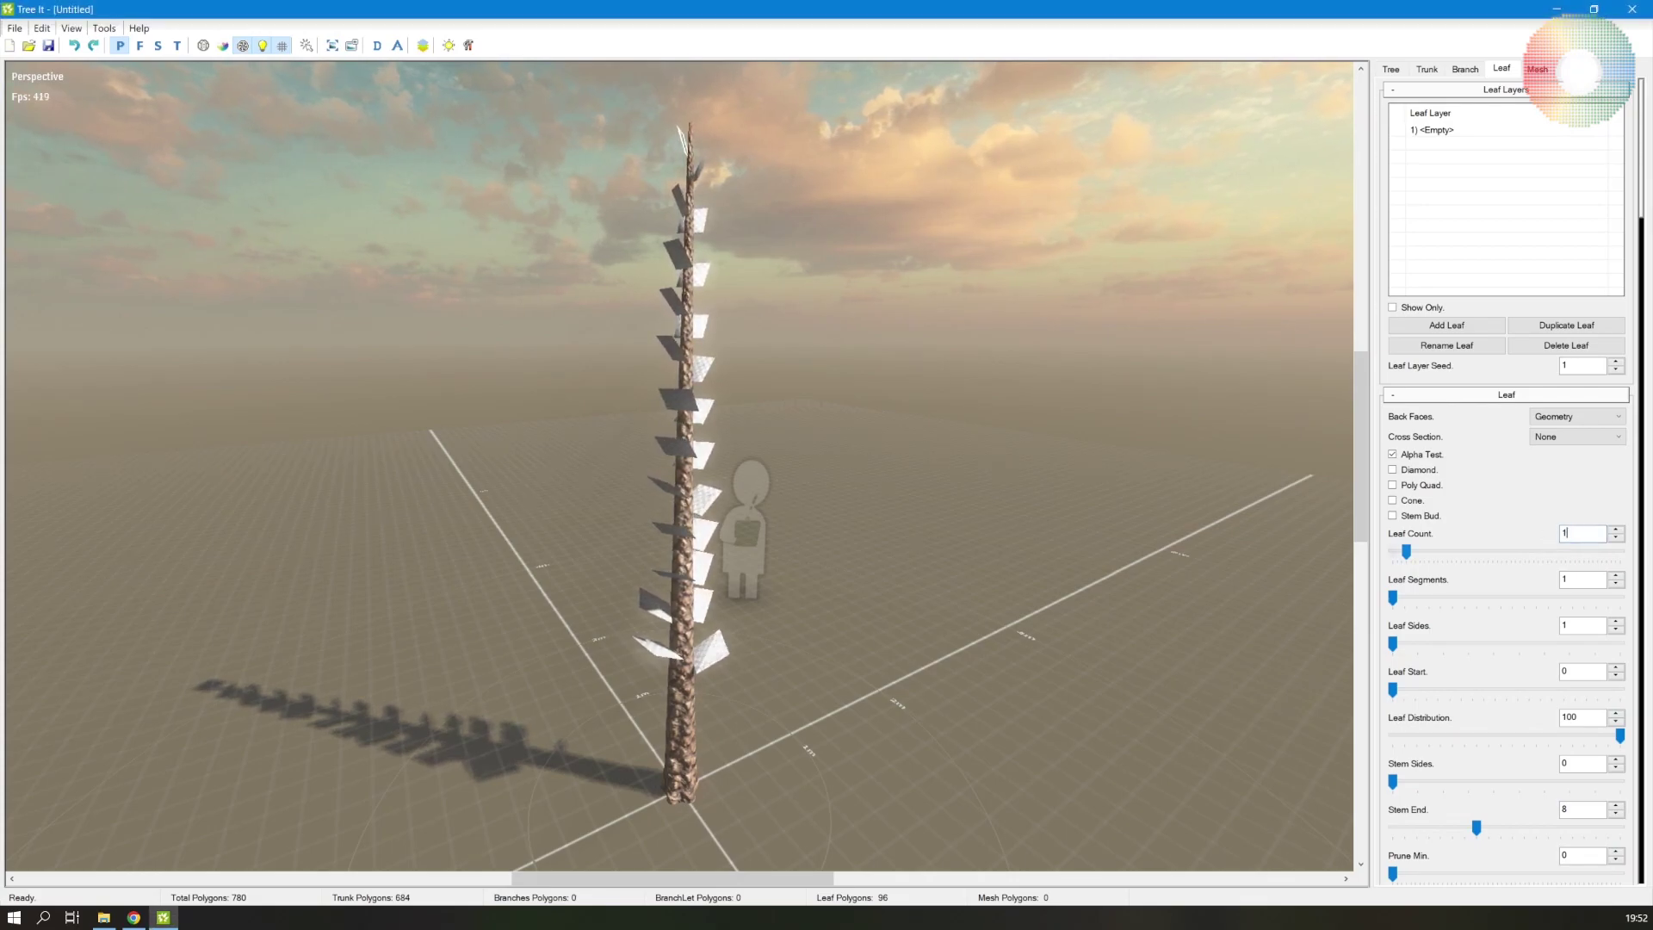
Set Leaf Count to 1, Leaf Segments to 12 and Leaf Sides to 4
{"action": "type", "text": "1"}
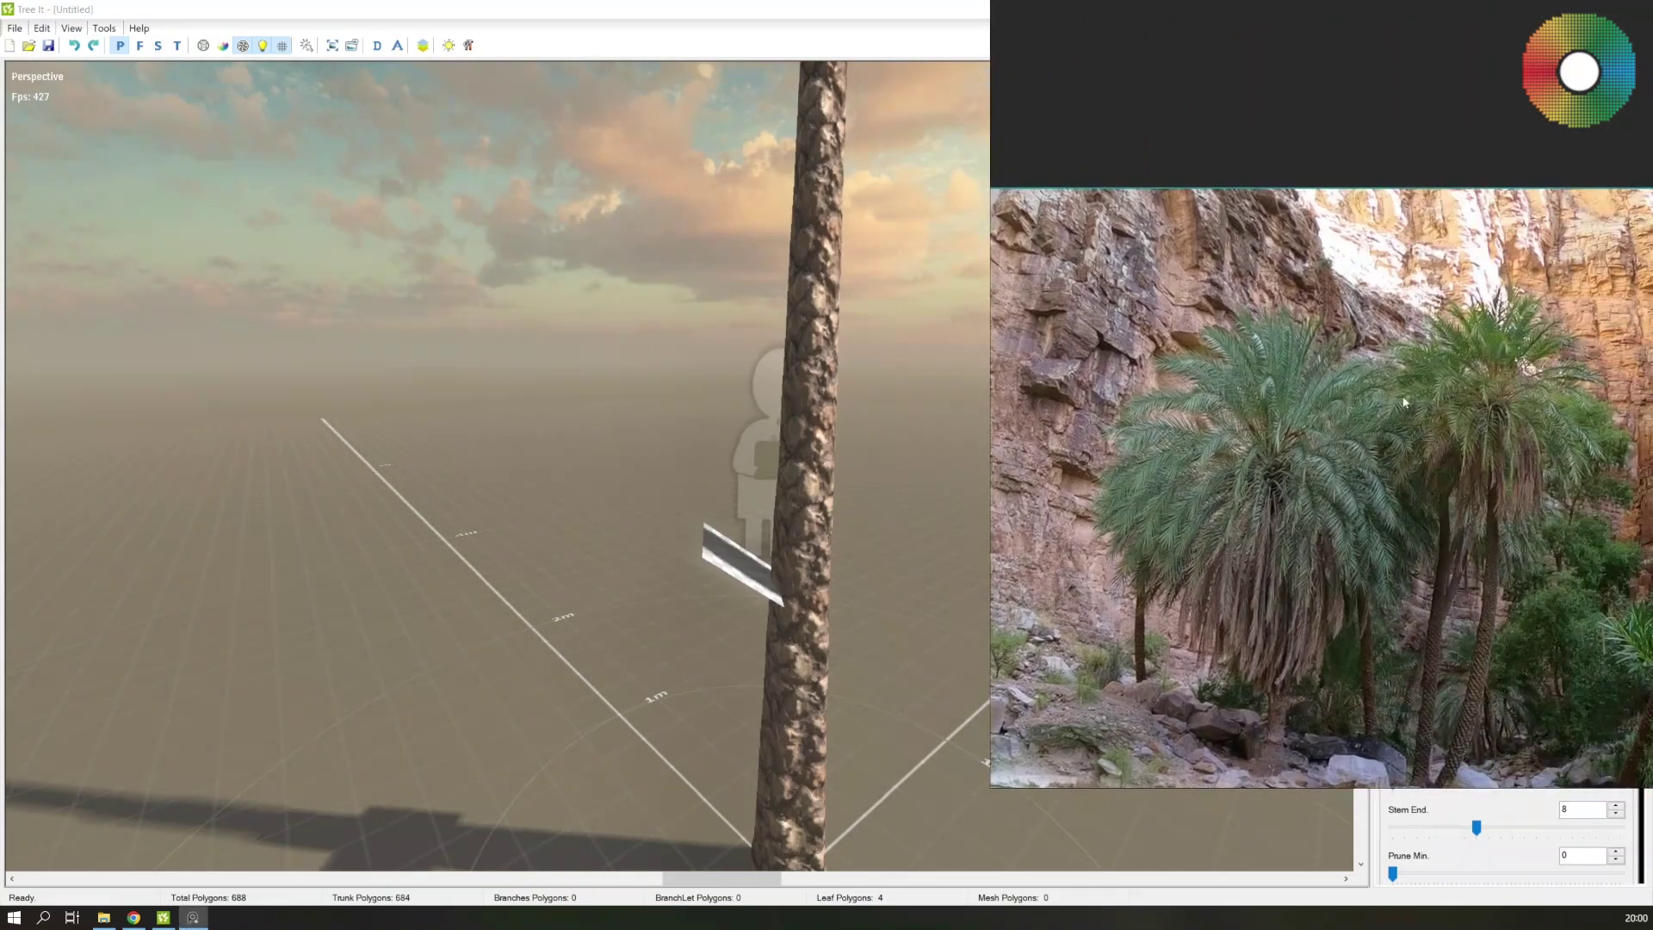
{"action": "left_click_drag", "start_coordinate": [1382, 493], "coordinate": [1112, 509]}
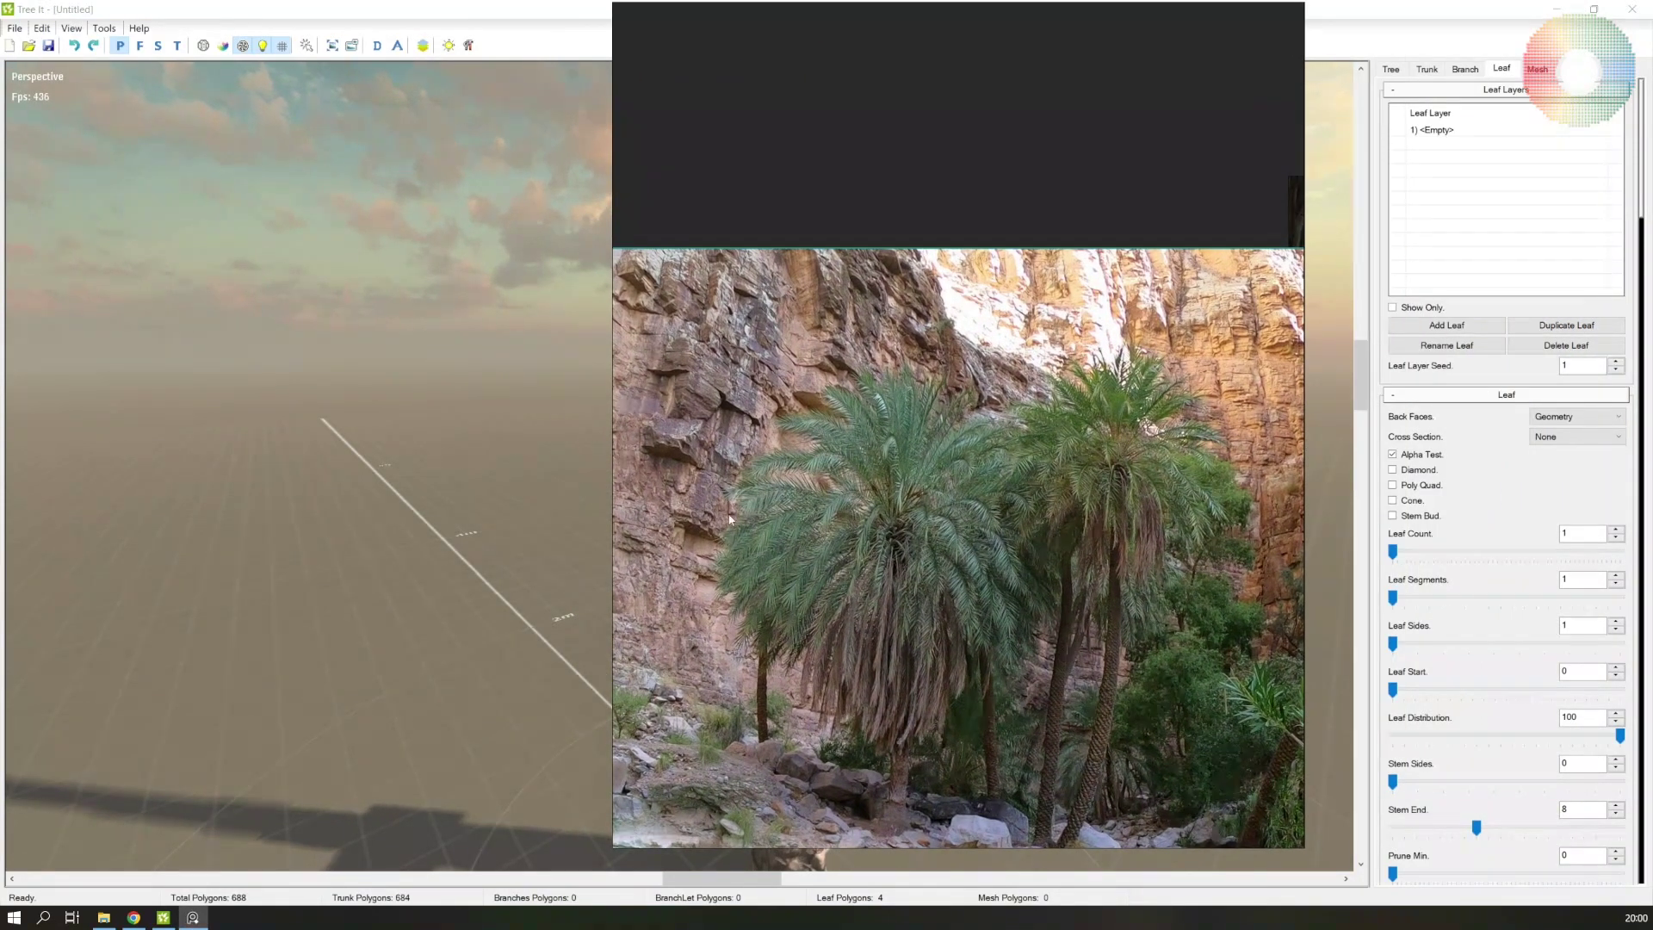
{"action": "key", "text": "Escape"}
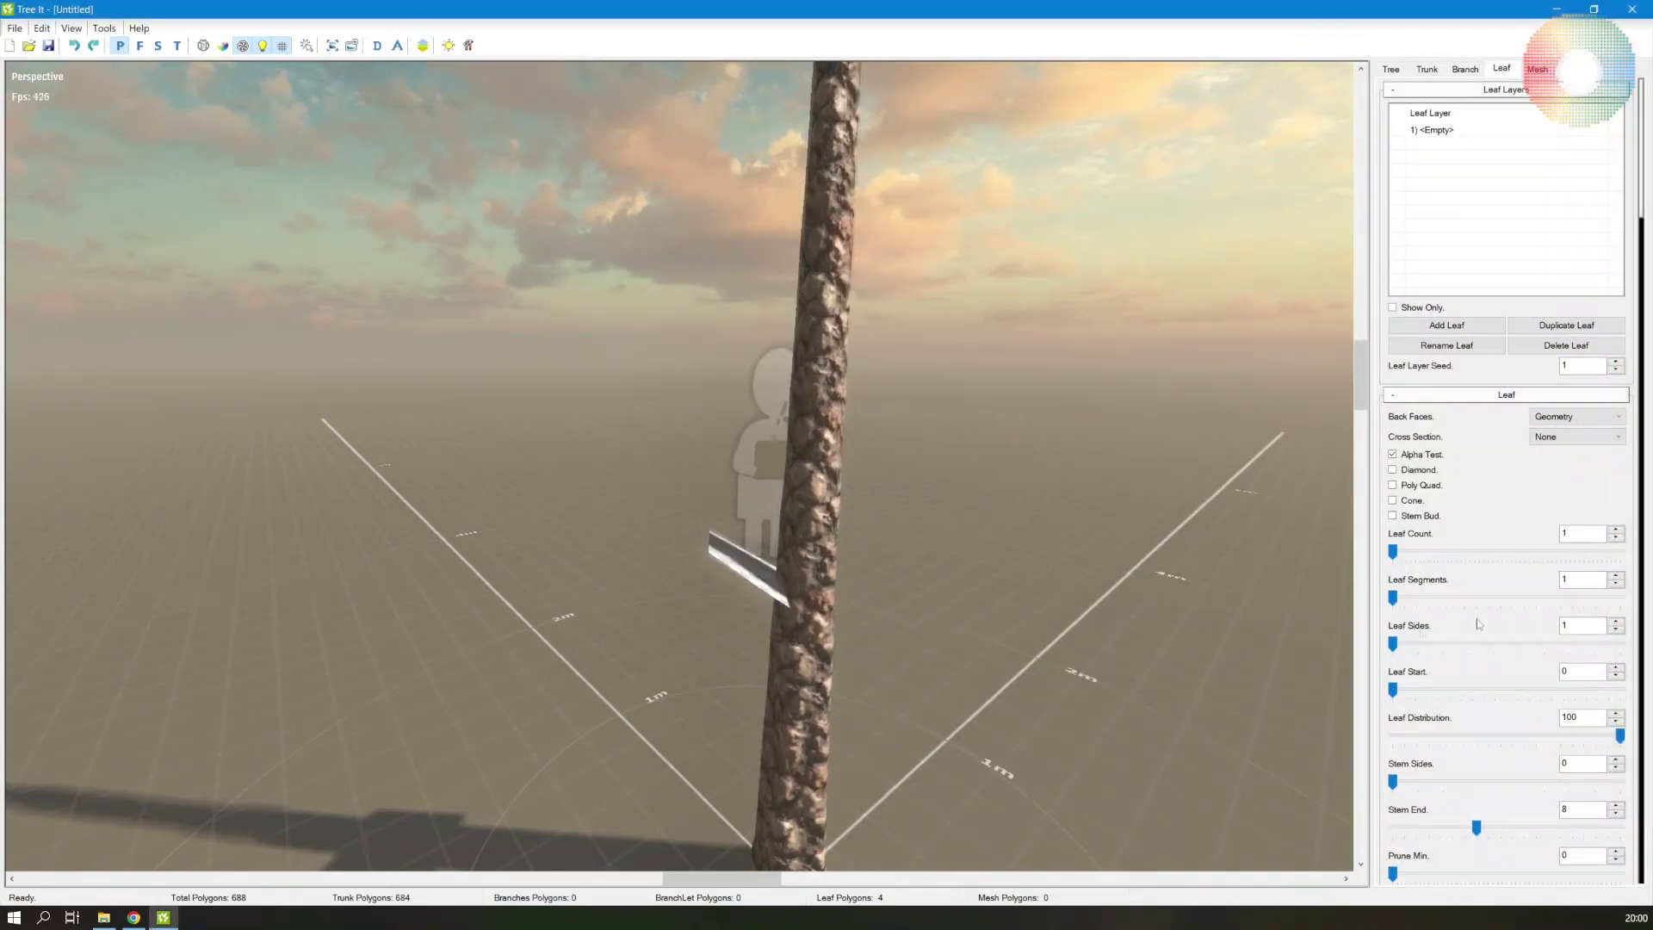
{"action": "type", "text": "12"}
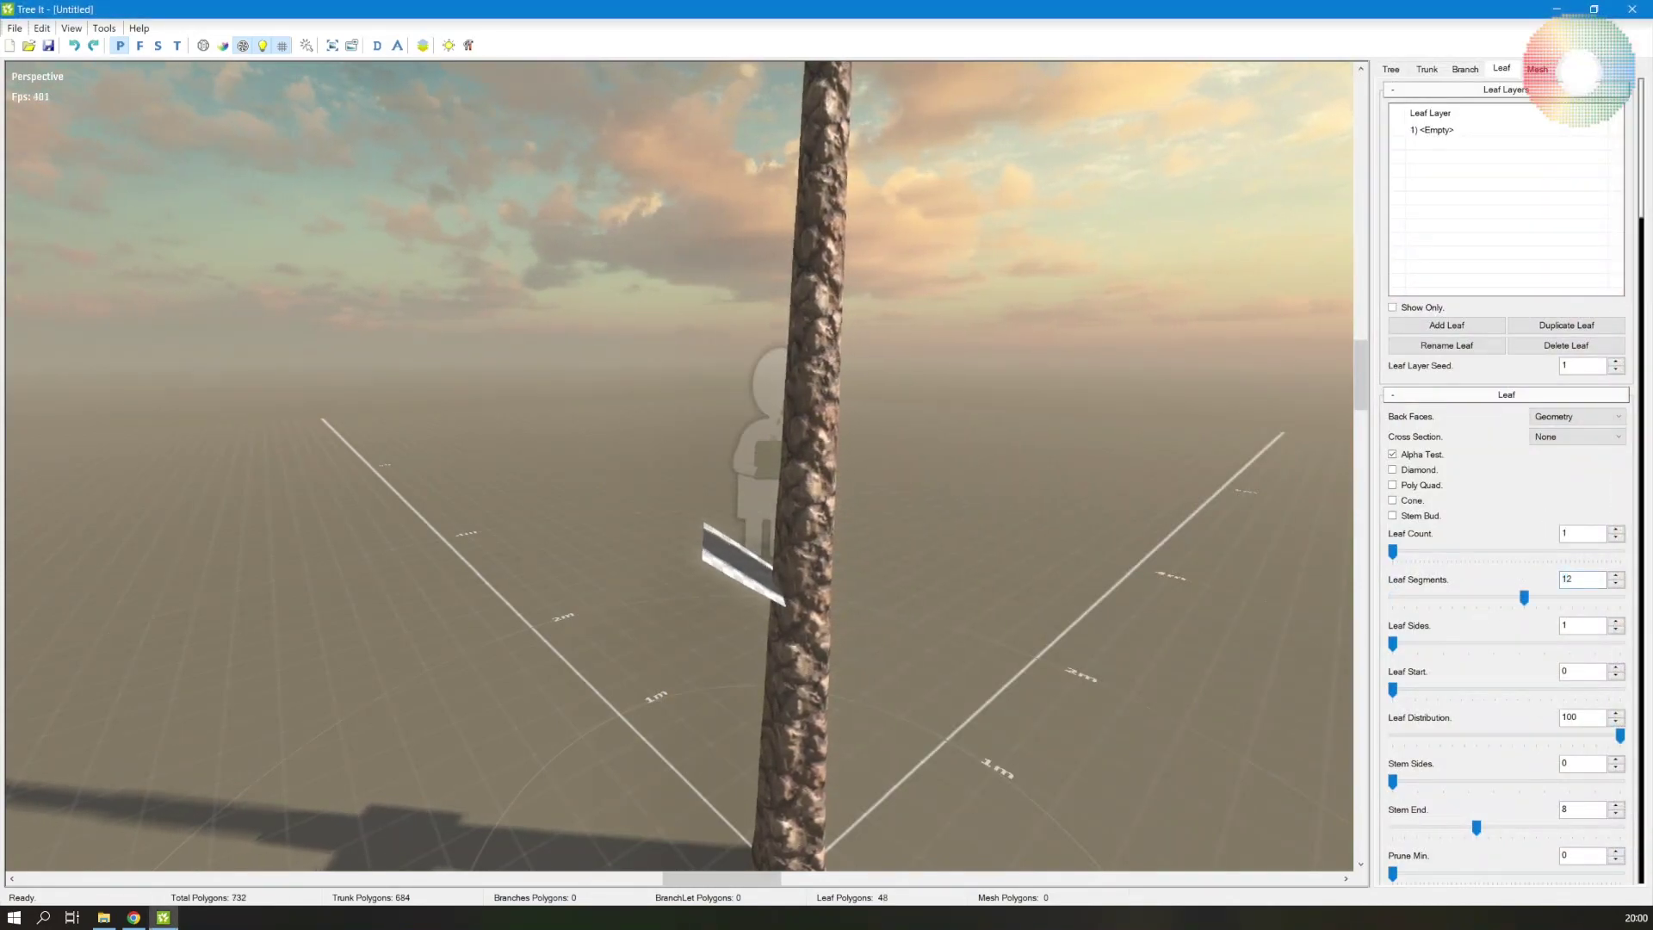
{"action": "double_click", "coordinate": [1563, 625]}
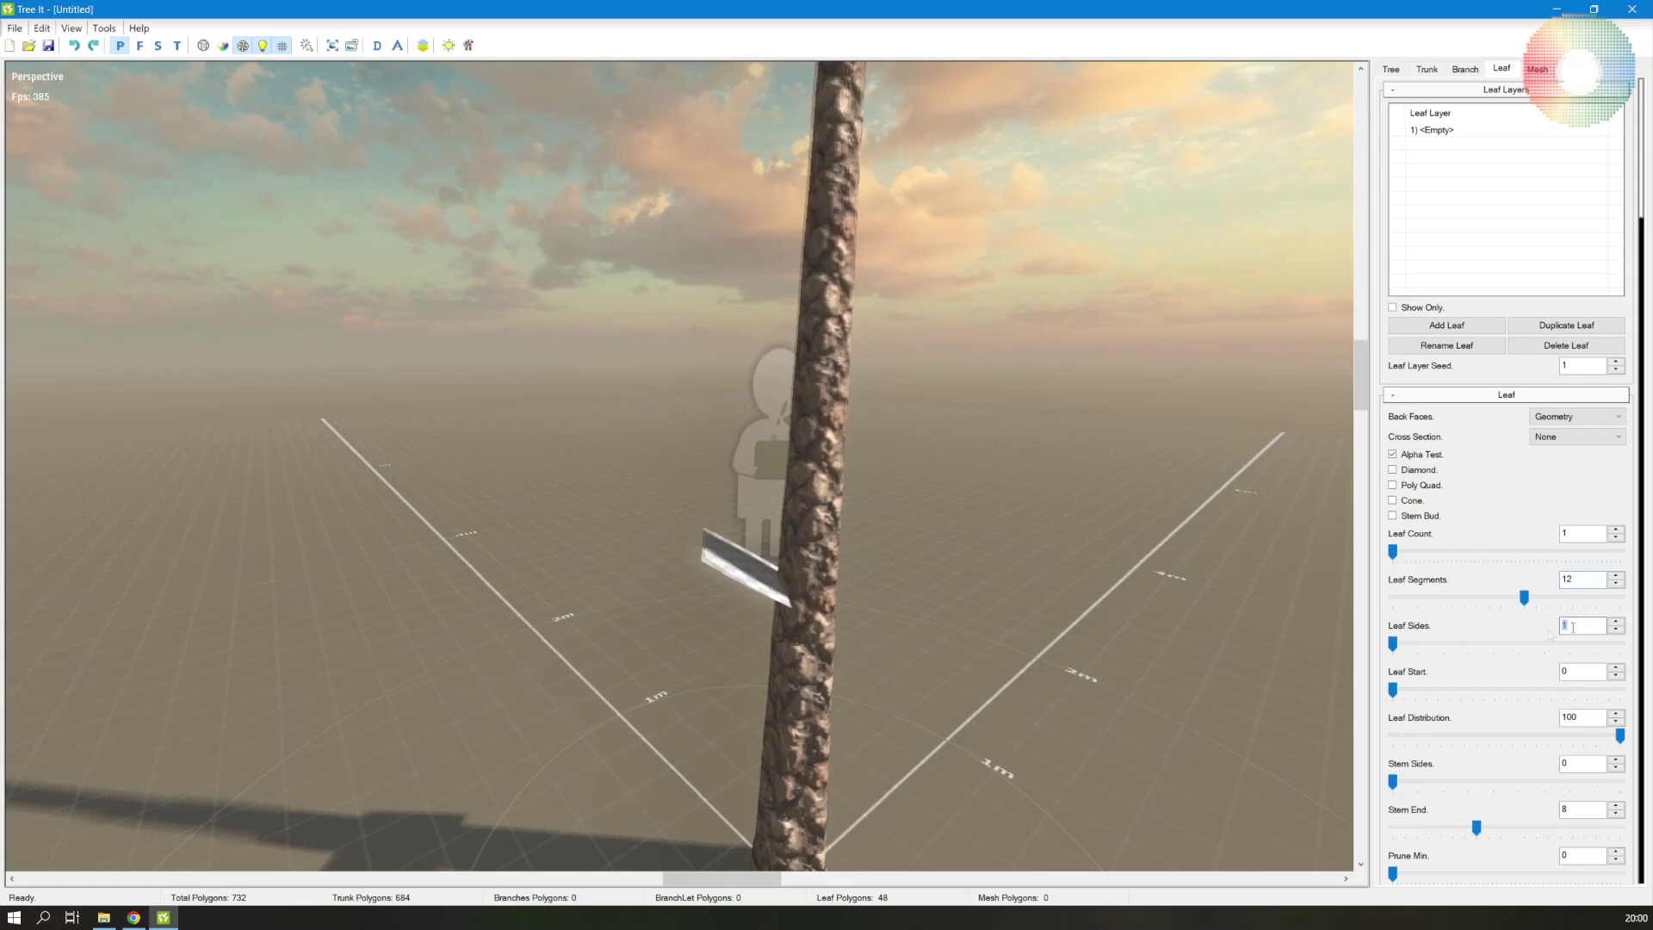
{"action": "type", "text": "4"}
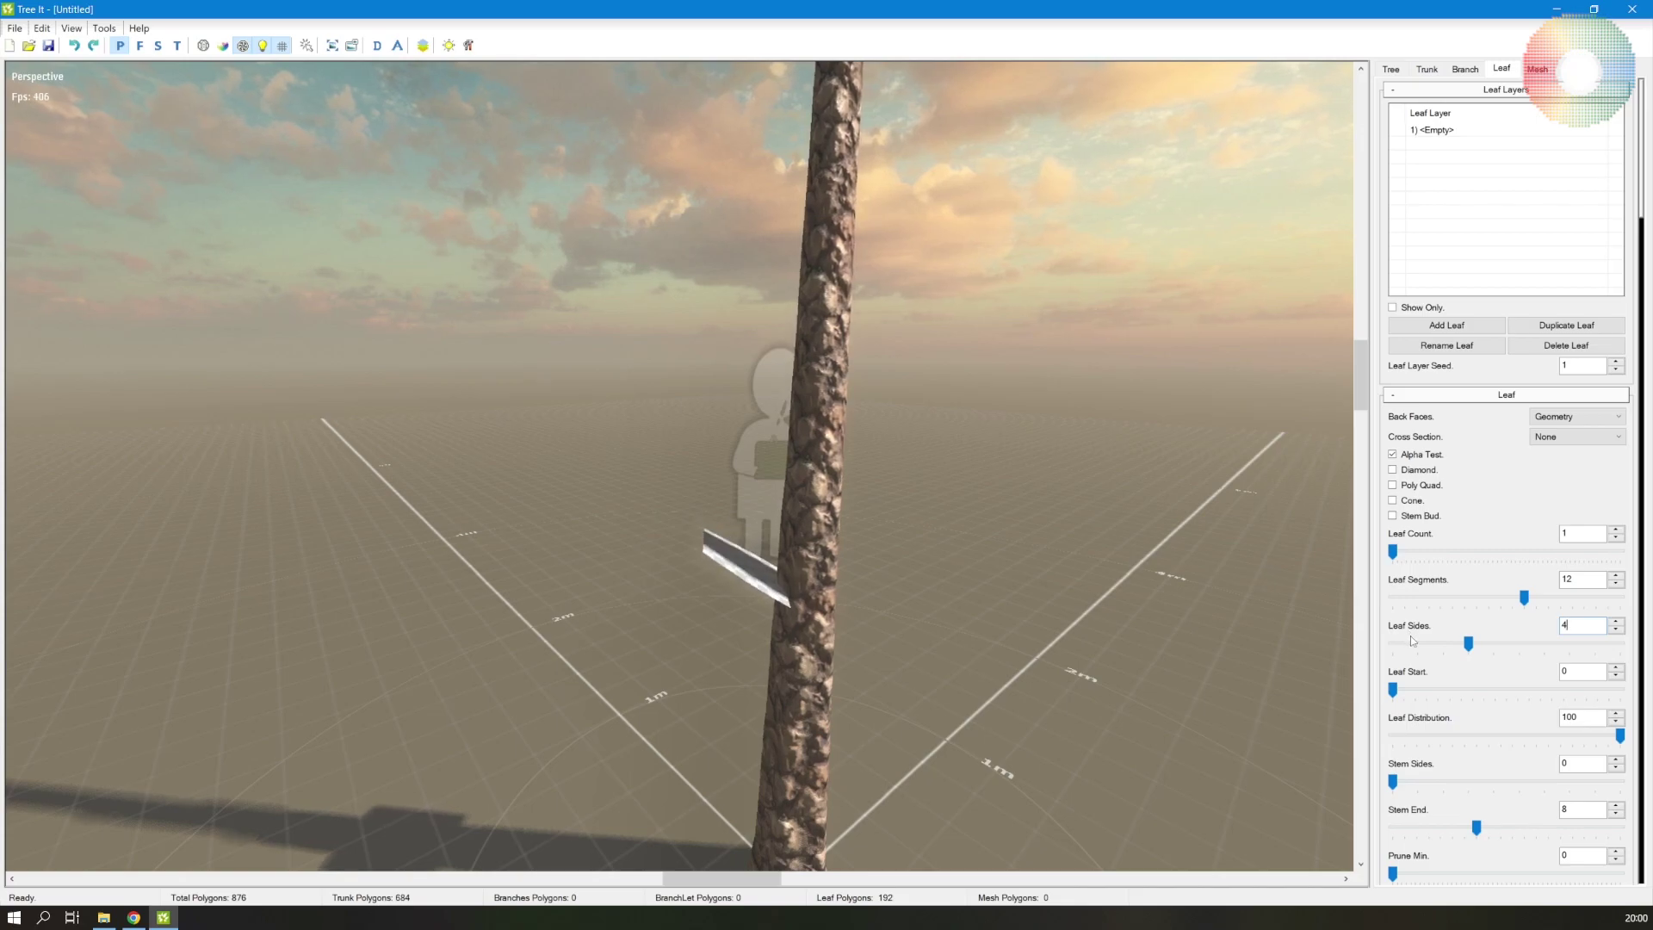
Look over the Branch and Trunk settings, then go back to the Leaf settings
{"action": "left_click", "coordinate": [1465, 70]}
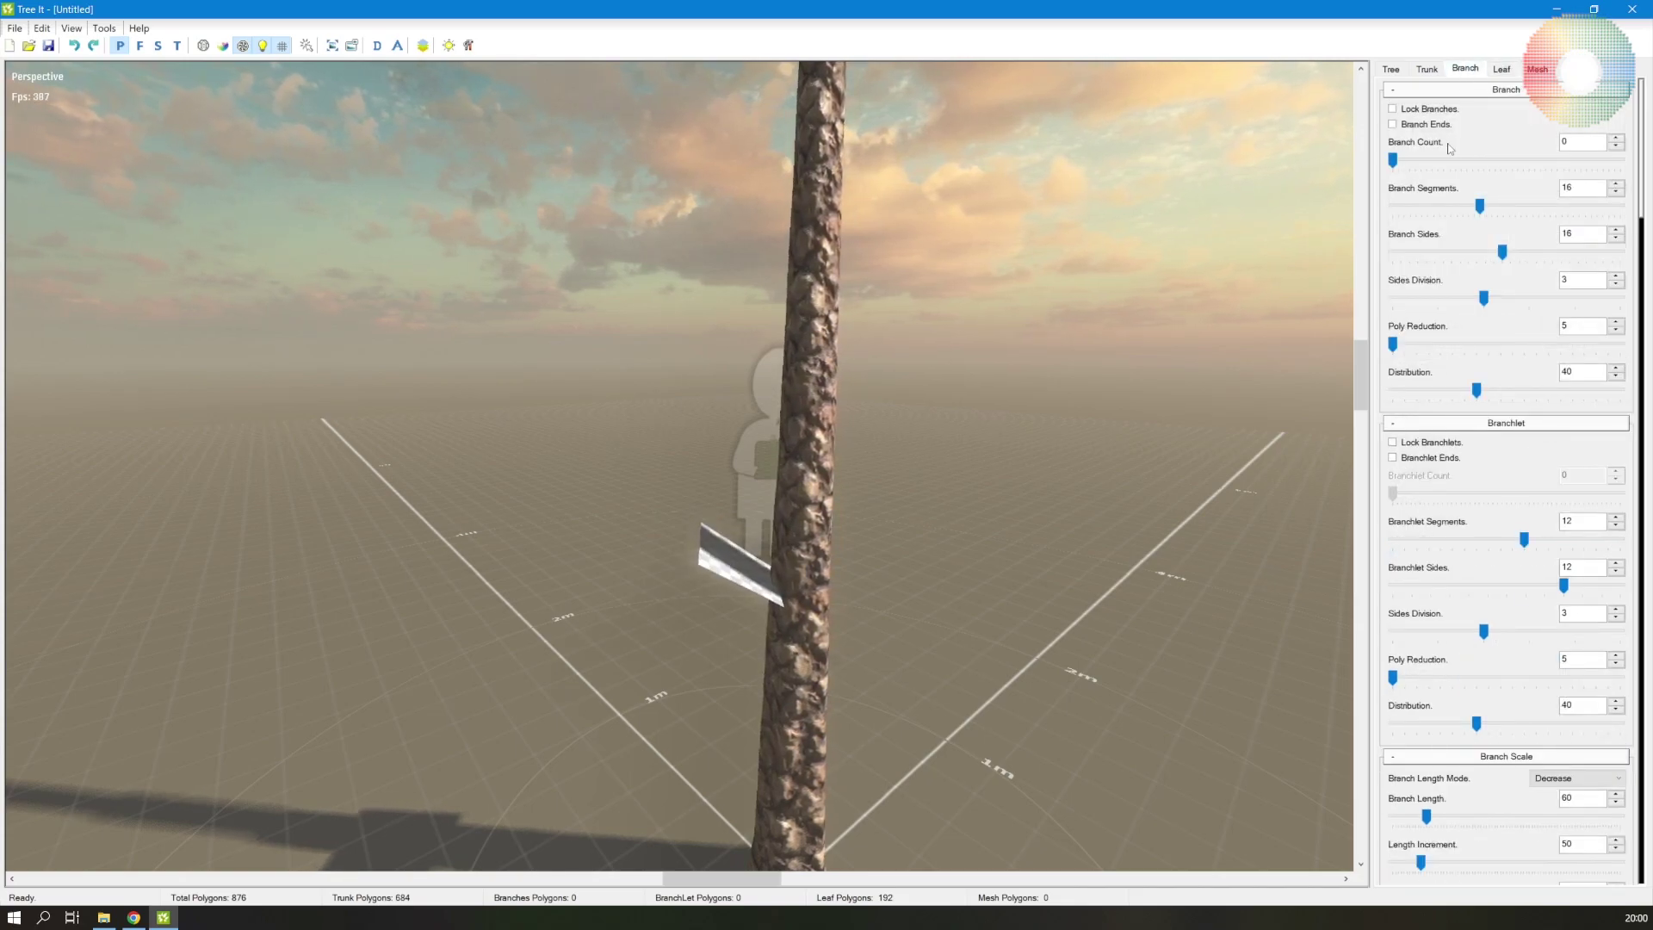
{"action": "left_click", "coordinate": [1425, 70]}
{"action": "left_click", "coordinate": [1501, 68]}
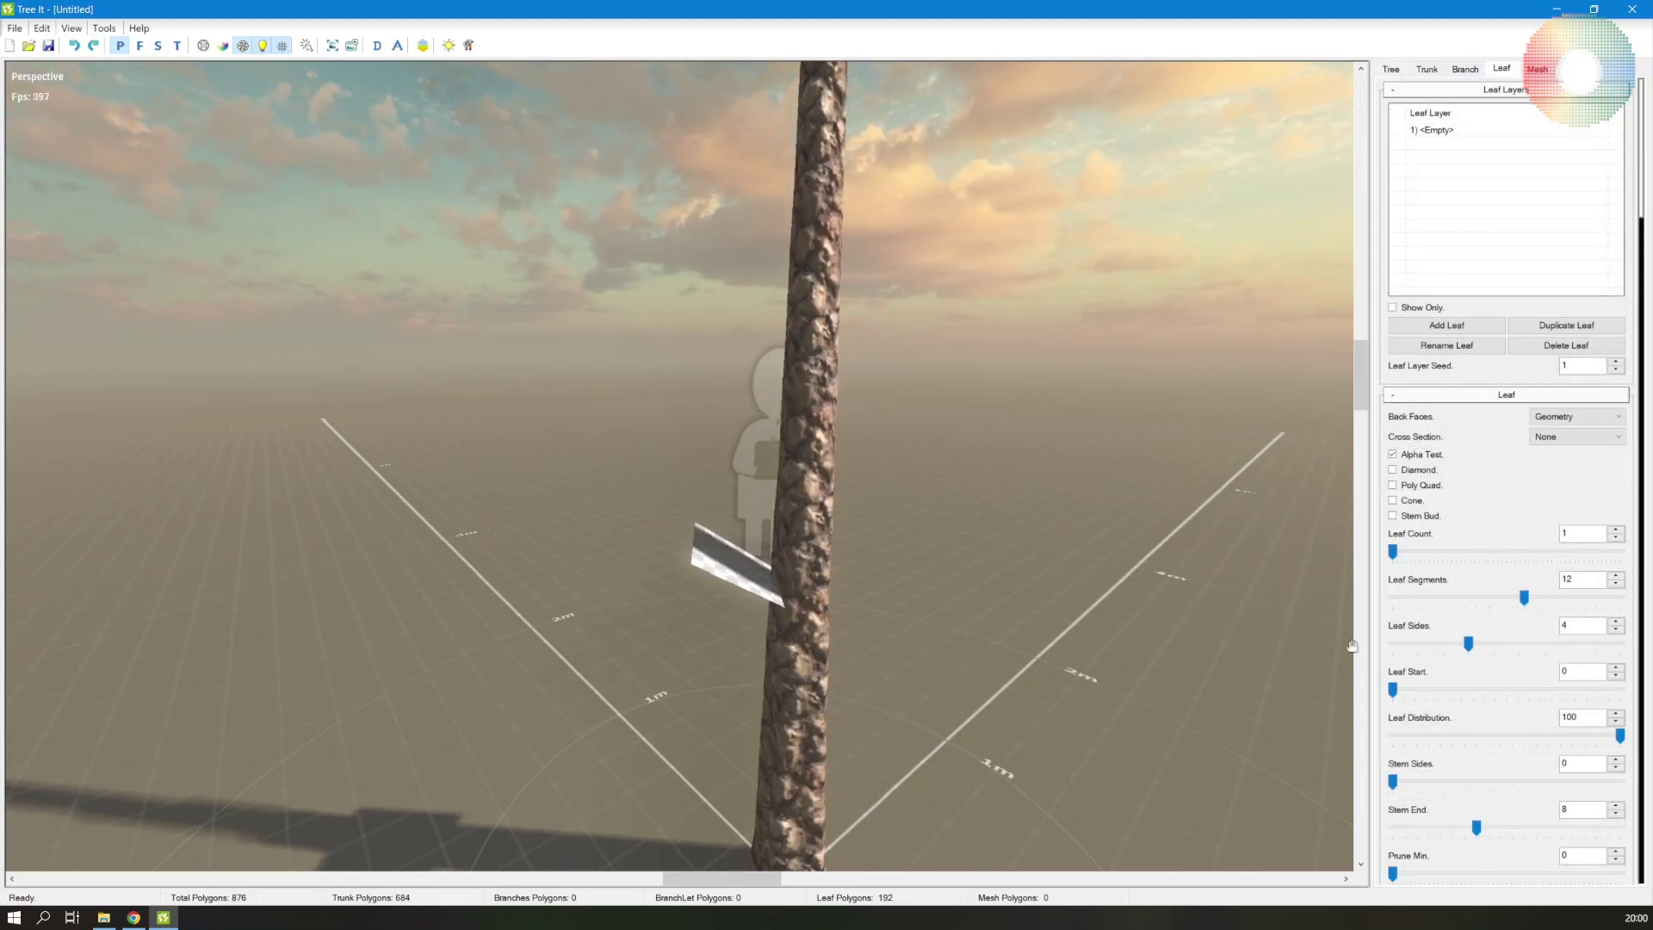
Turn on the wireframe overlay and lower Leaf Segments to 11
{"action": "key", "text": "w"}
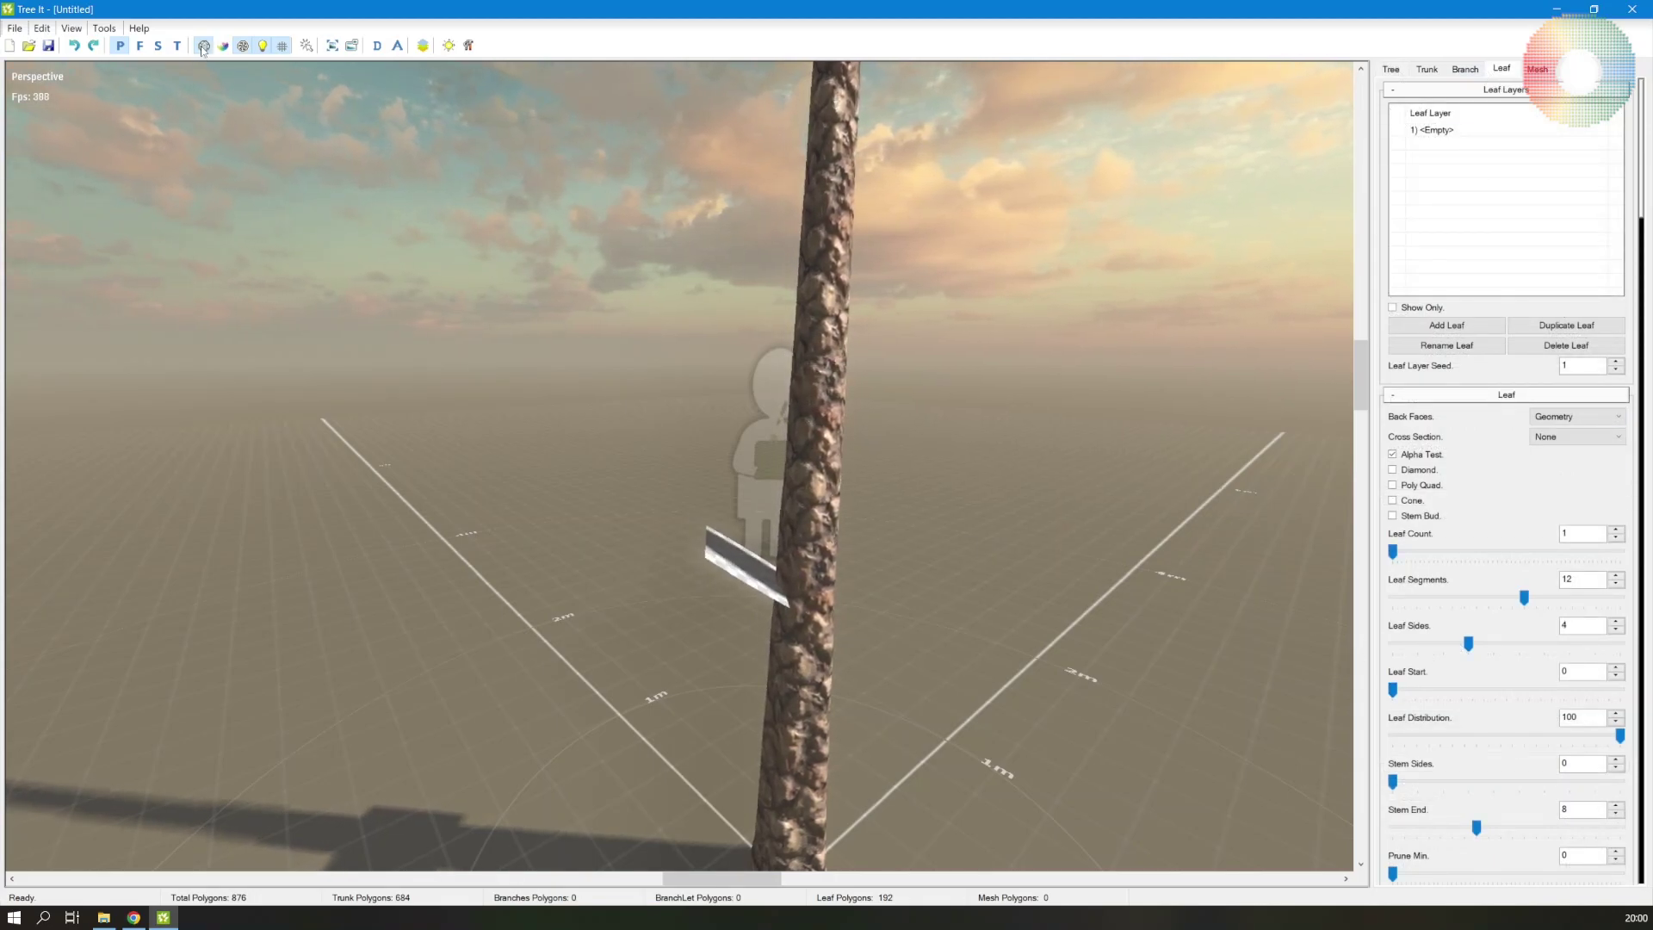
{"action": "left_click_drag", "start_coordinate": [659, 442], "coordinate": [841, 613]}
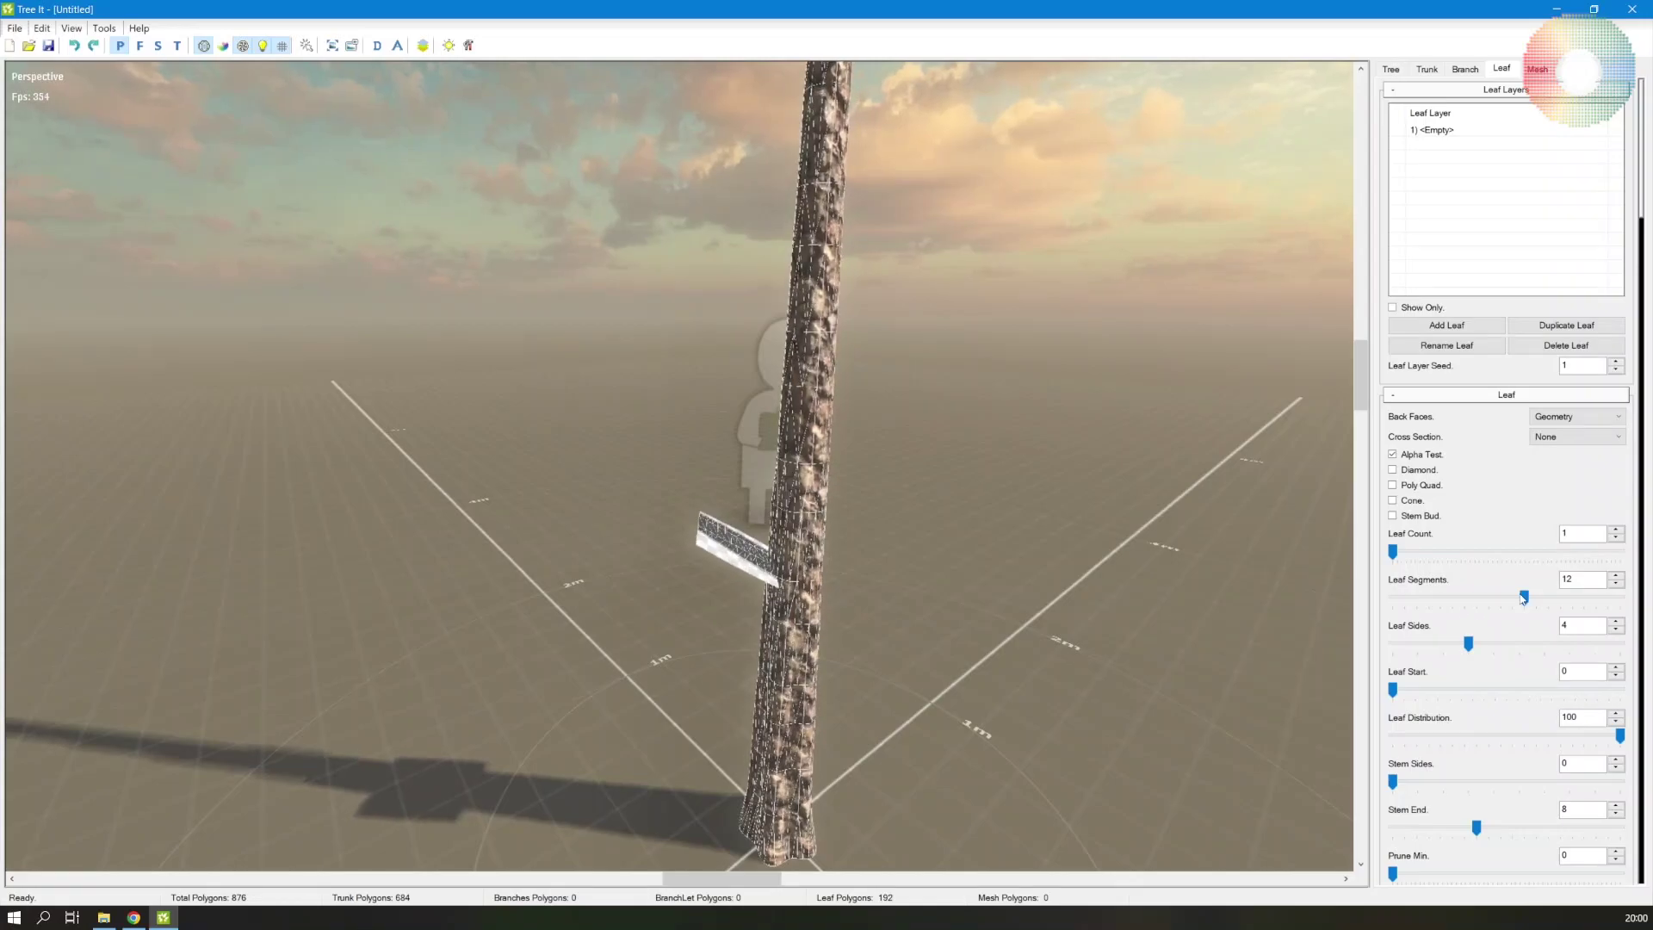
{"action": "mouse_move", "coordinate": [1526, 599]}
{"action": "left_mouse_down"}
{"action": "mouse_move", "coordinate": [1480, 599]}
{"action": "mouse_move", "coordinate": [1512, 600]}
{"action": "left_mouse_up"}
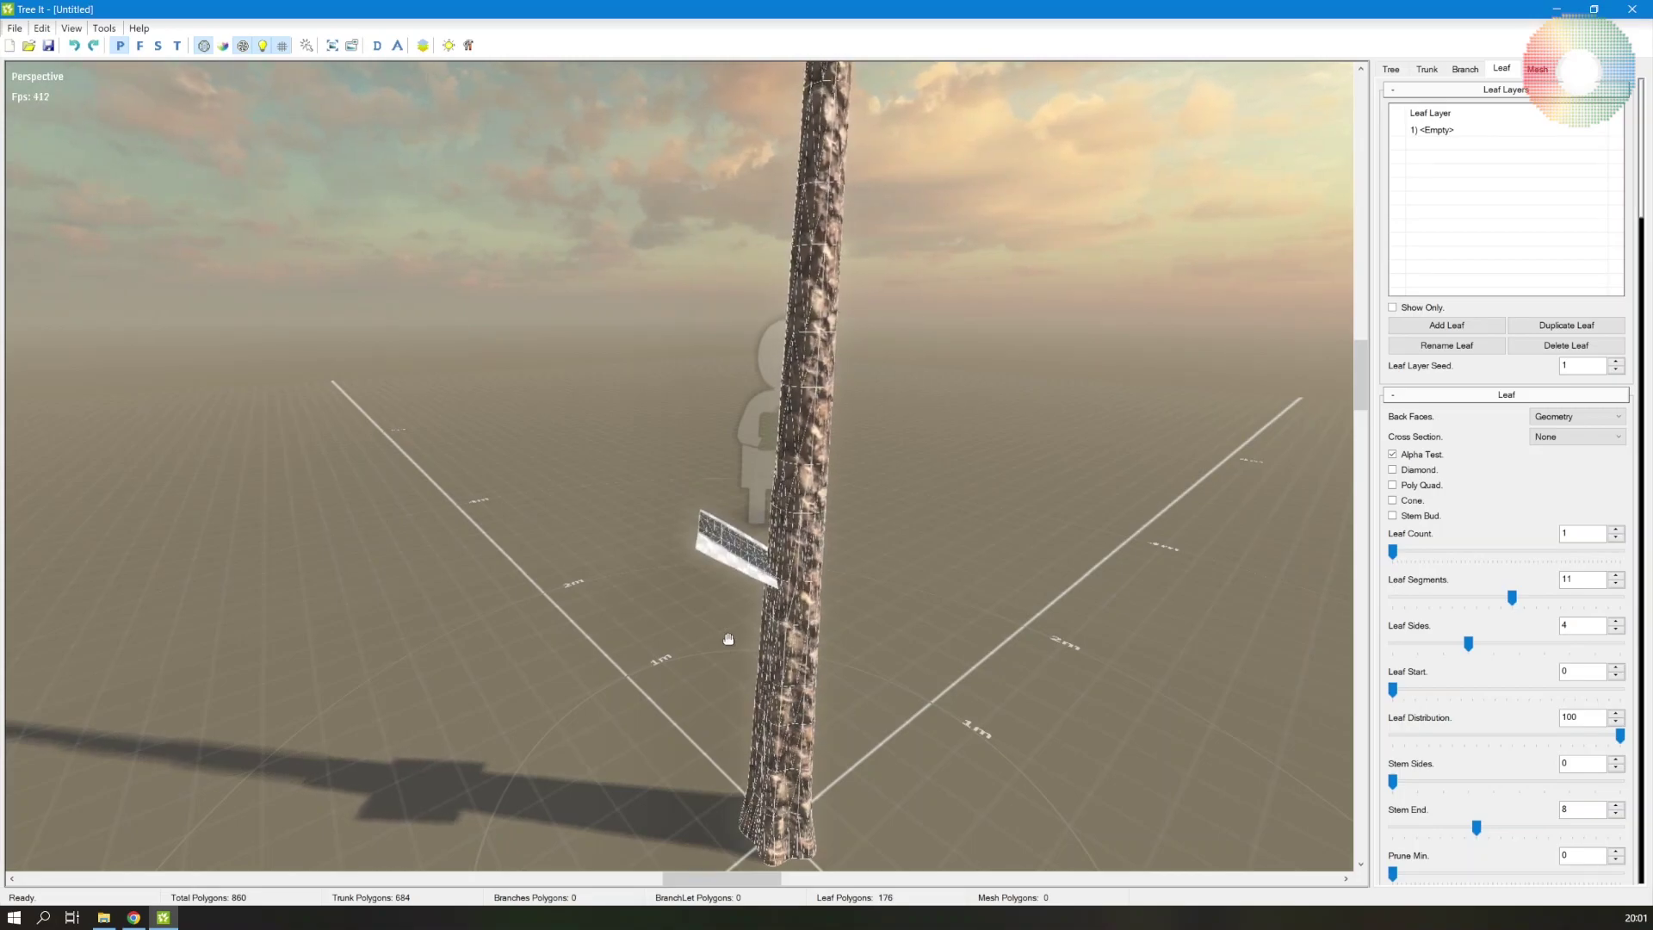
{"action": "left_click_drag", "start_coordinate": [729, 639], "coordinate": [731, 559]}
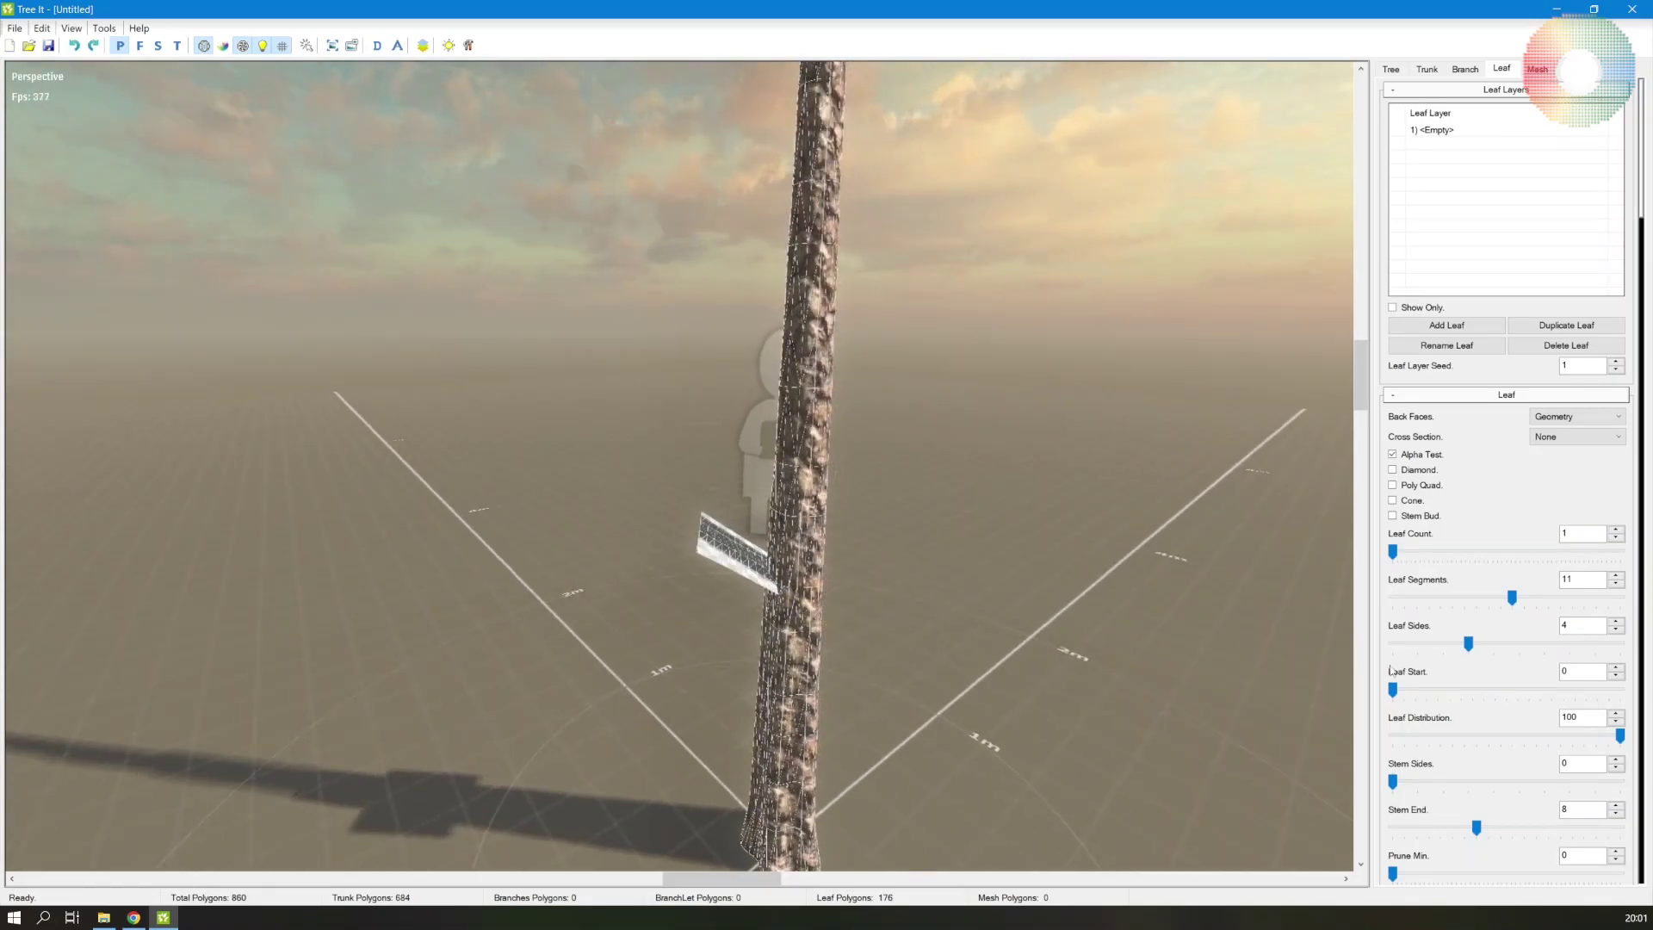
Set leaf length 240, width 145 and length increment 140
{"action": "scroll", "coordinate": [1382, 694], "scroll_direction": "down", "scroll_amount": 5}
{"action": "scroll", "coordinate": [1382, 695], "scroll_direction": "down", "scroll_amount": 5}
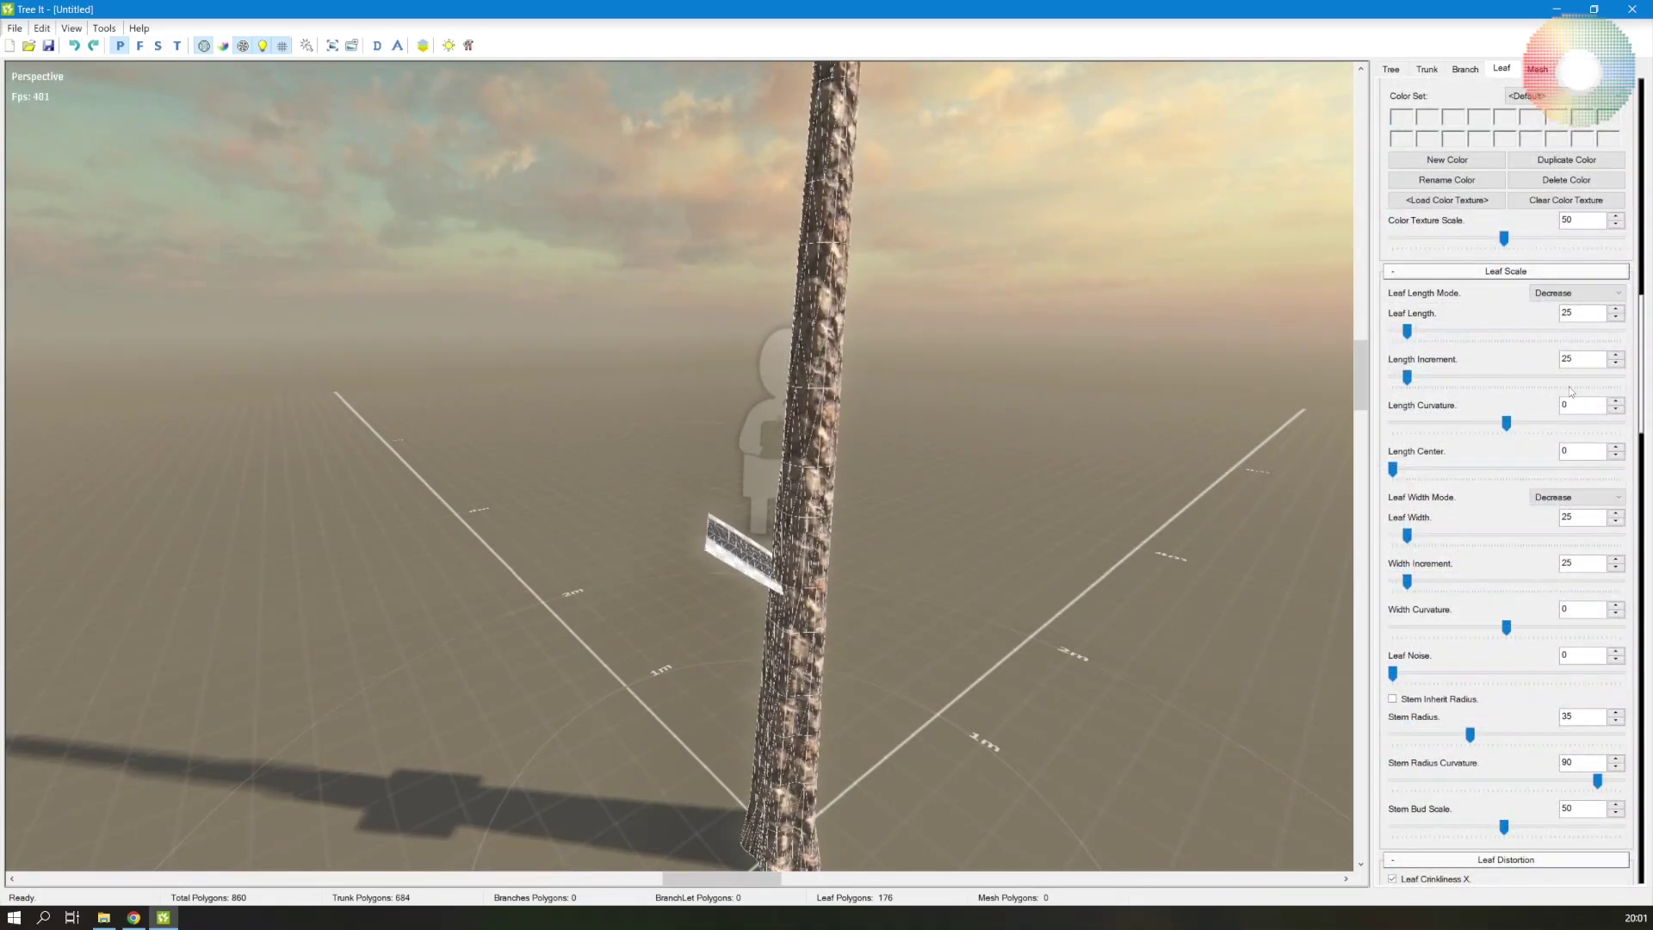
{"action": "left_click_drag", "start_coordinate": [1406, 330], "coordinate": [1528, 330]}
{"action": "double_click", "coordinate": [1576, 516]}
{"action": "type", "text": "145"}
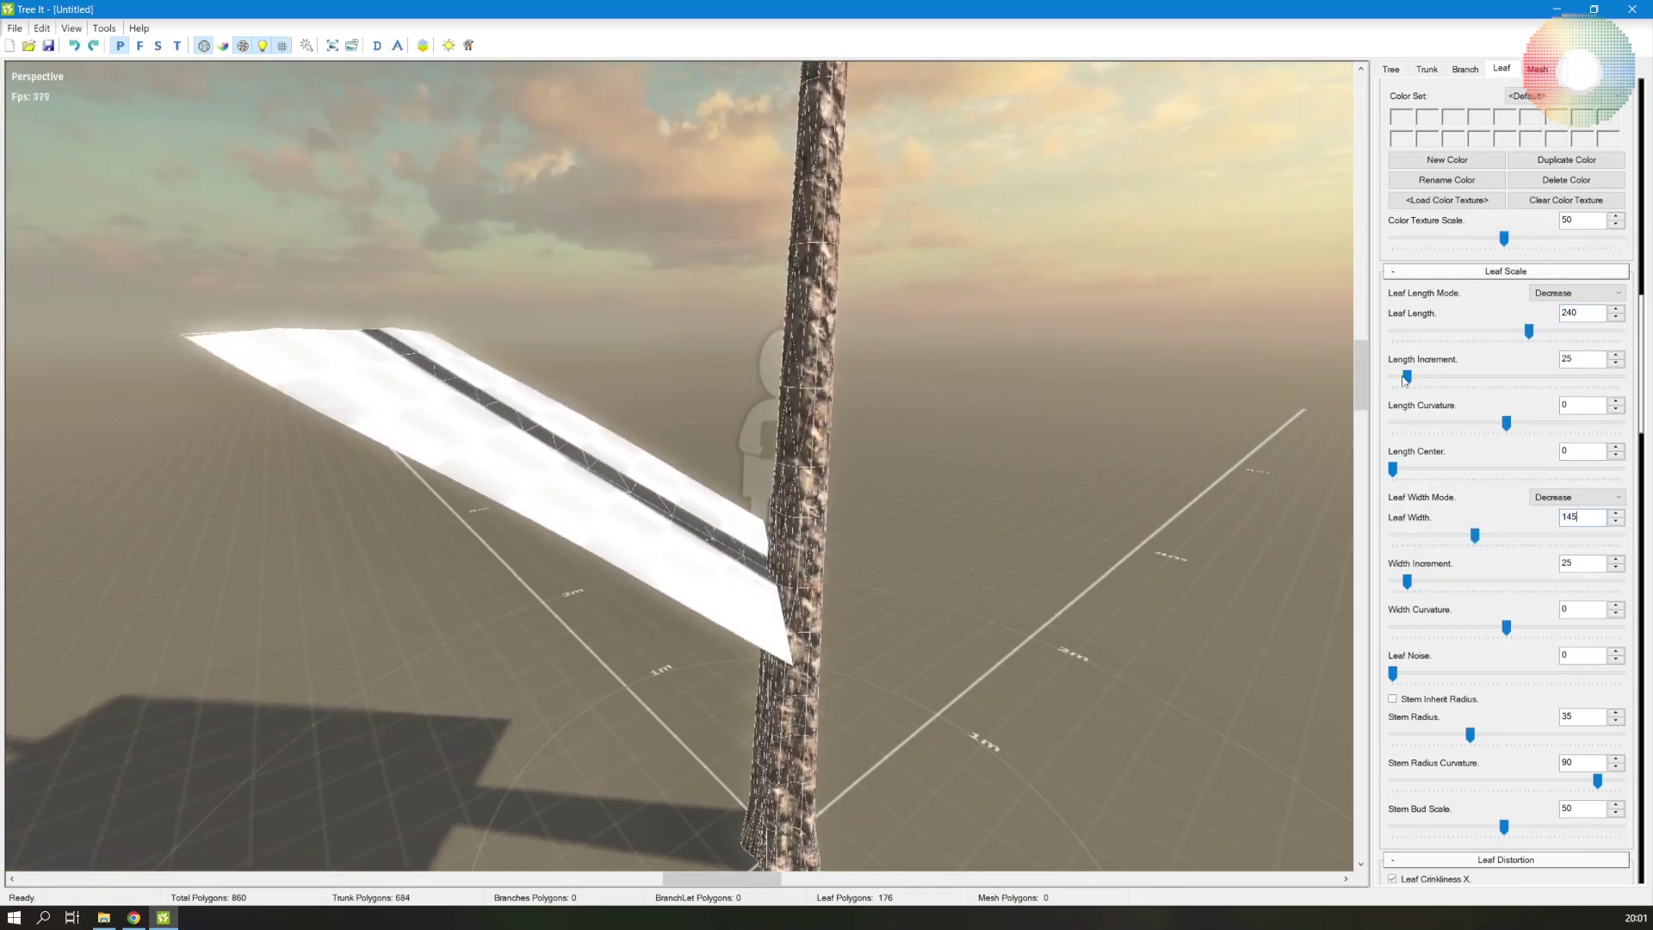
{"action": "left_click_drag", "start_coordinate": [1407, 377], "coordinate": [1472, 385]}
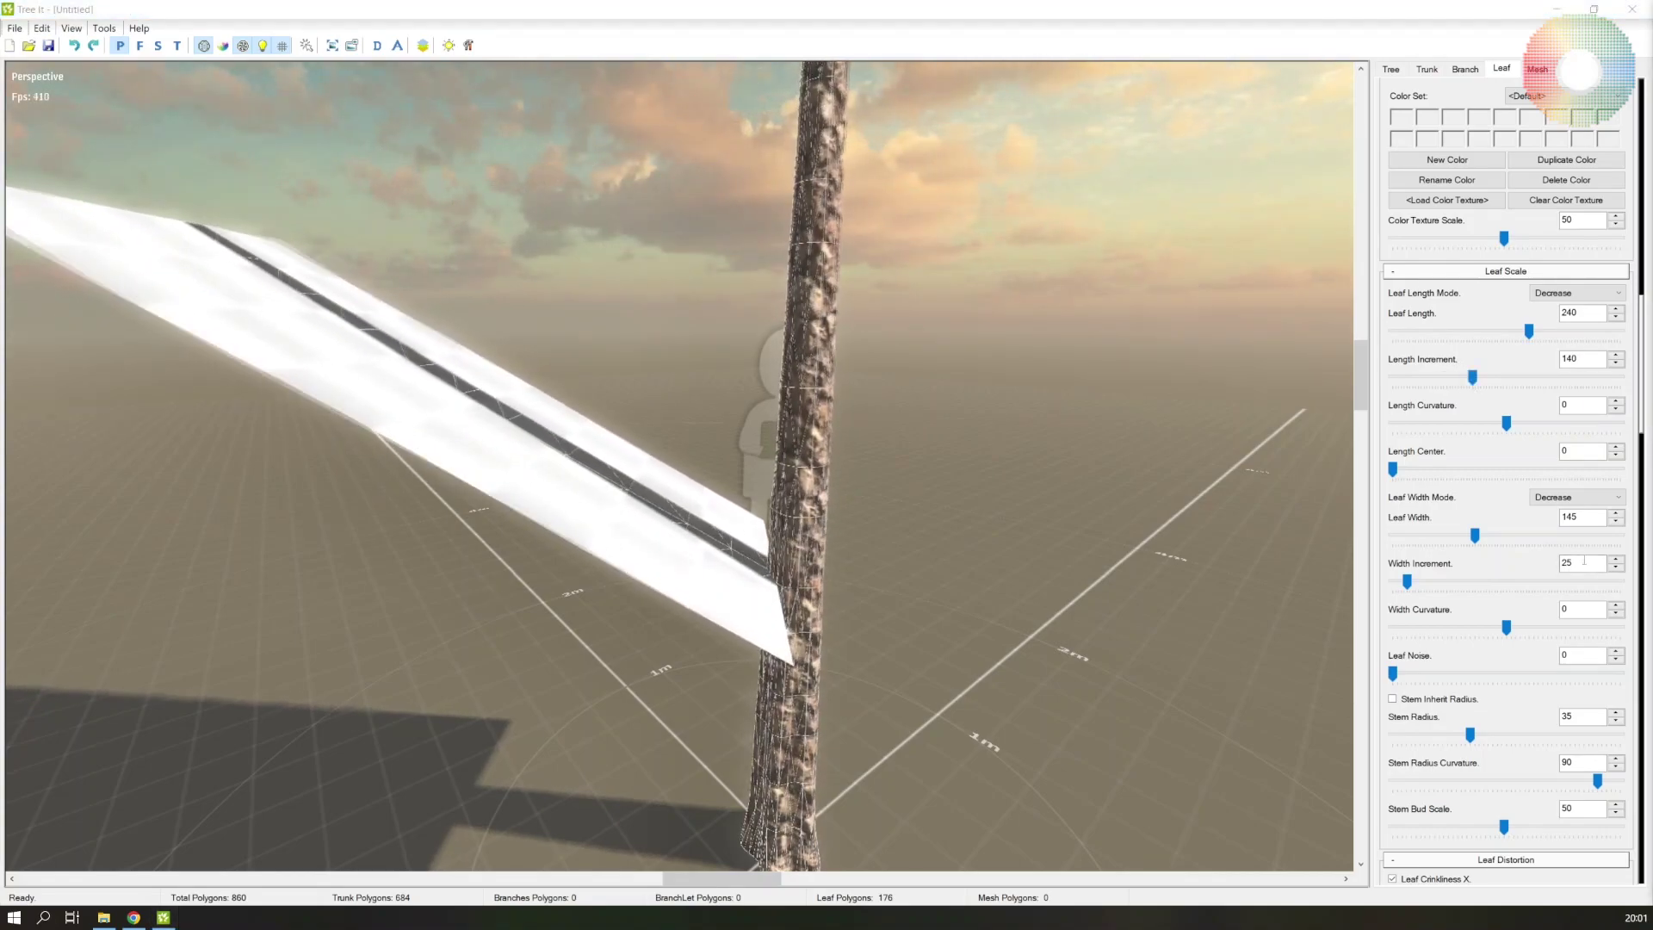
{"action": "double_click", "coordinate": [1555, 557]}
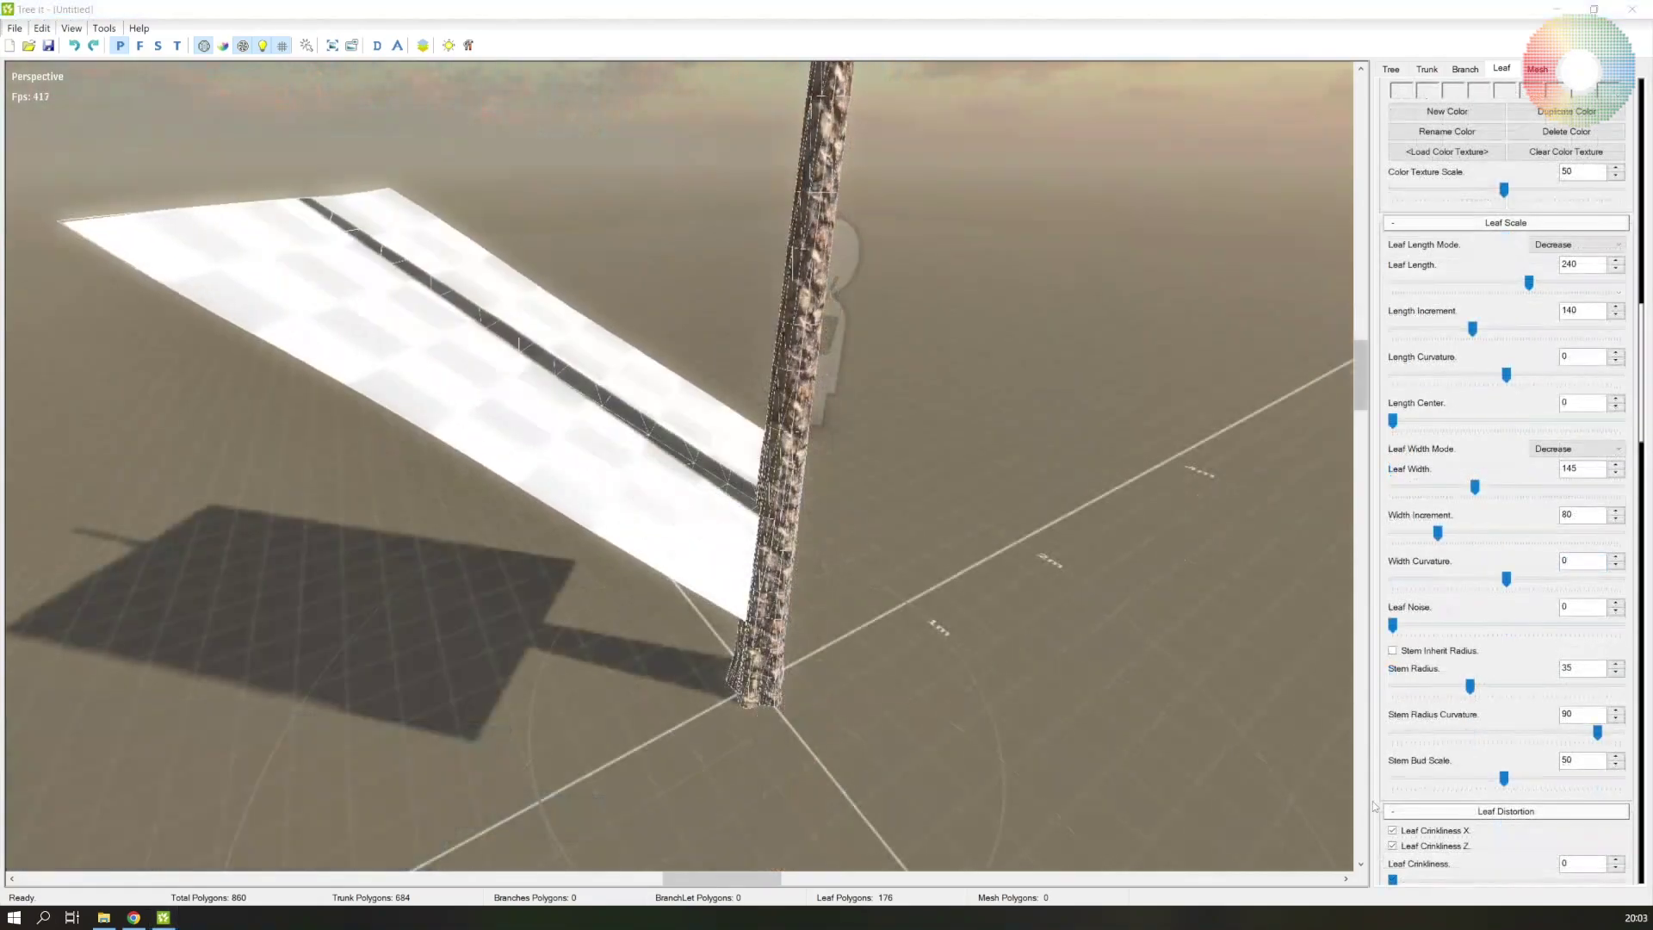
Set the leaf's minimum bend to -40
{"action": "scroll", "coordinate": [1375, 807], "scroll_direction": "up", "scroll_amount": 2}
{"action": "scroll", "coordinate": [1374, 808], "scroll_direction": "down", "scroll_amount": 6}
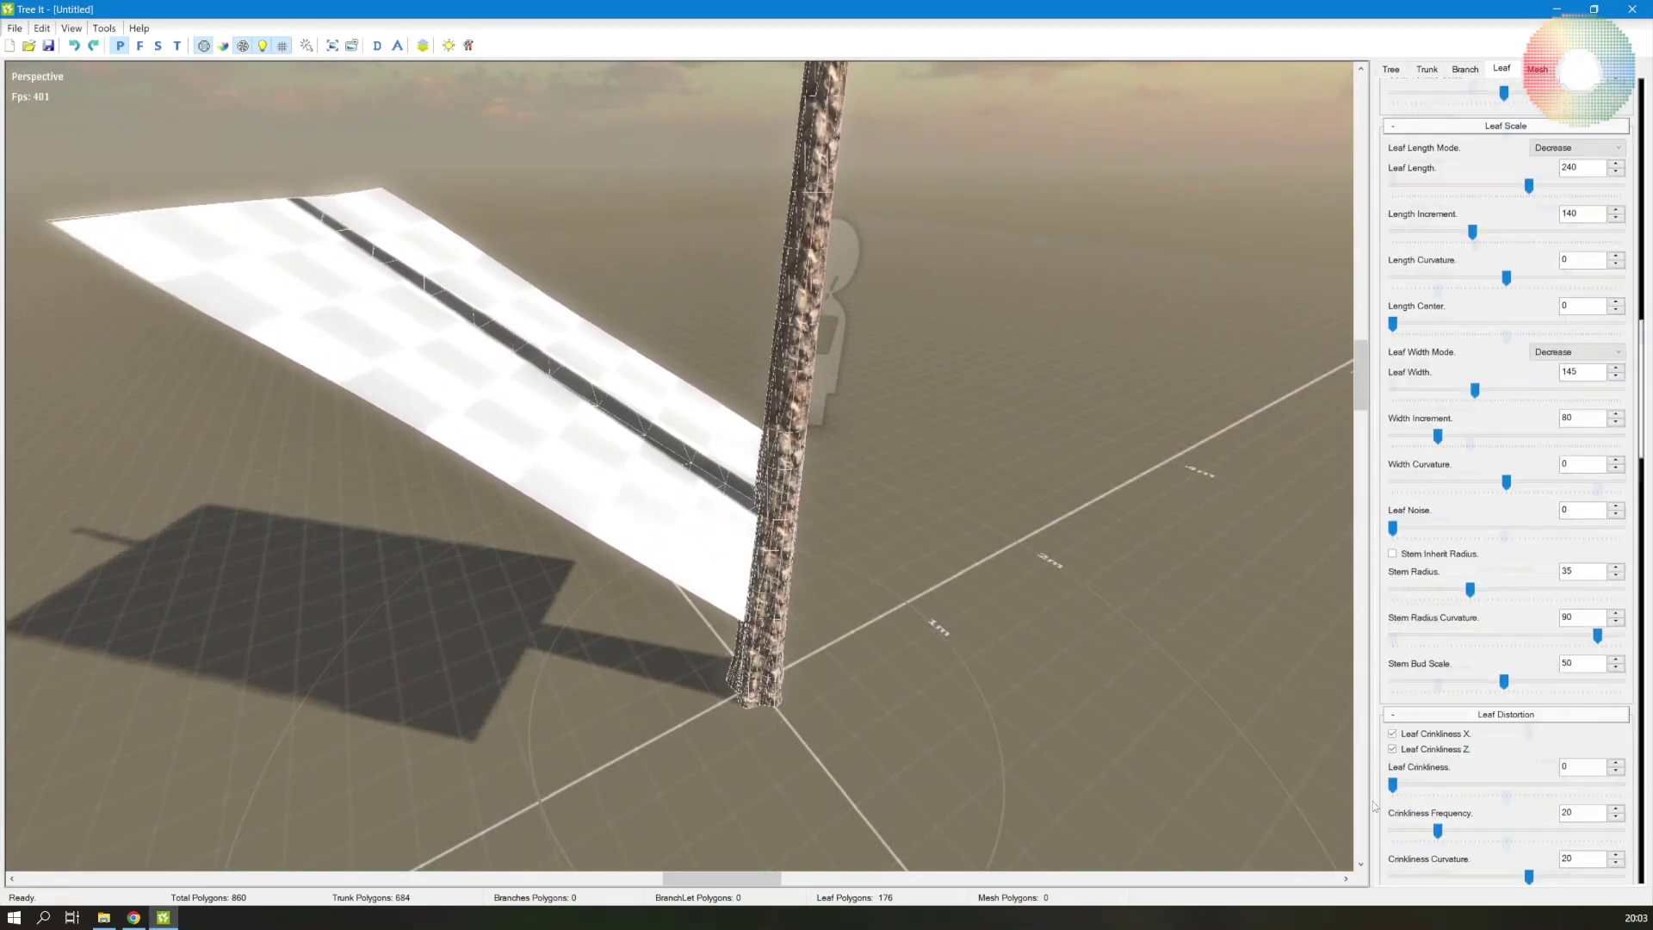
{"action": "scroll", "coordinate": [1374, 807], "scroll_direction": "down", "scroll_amount": 3}
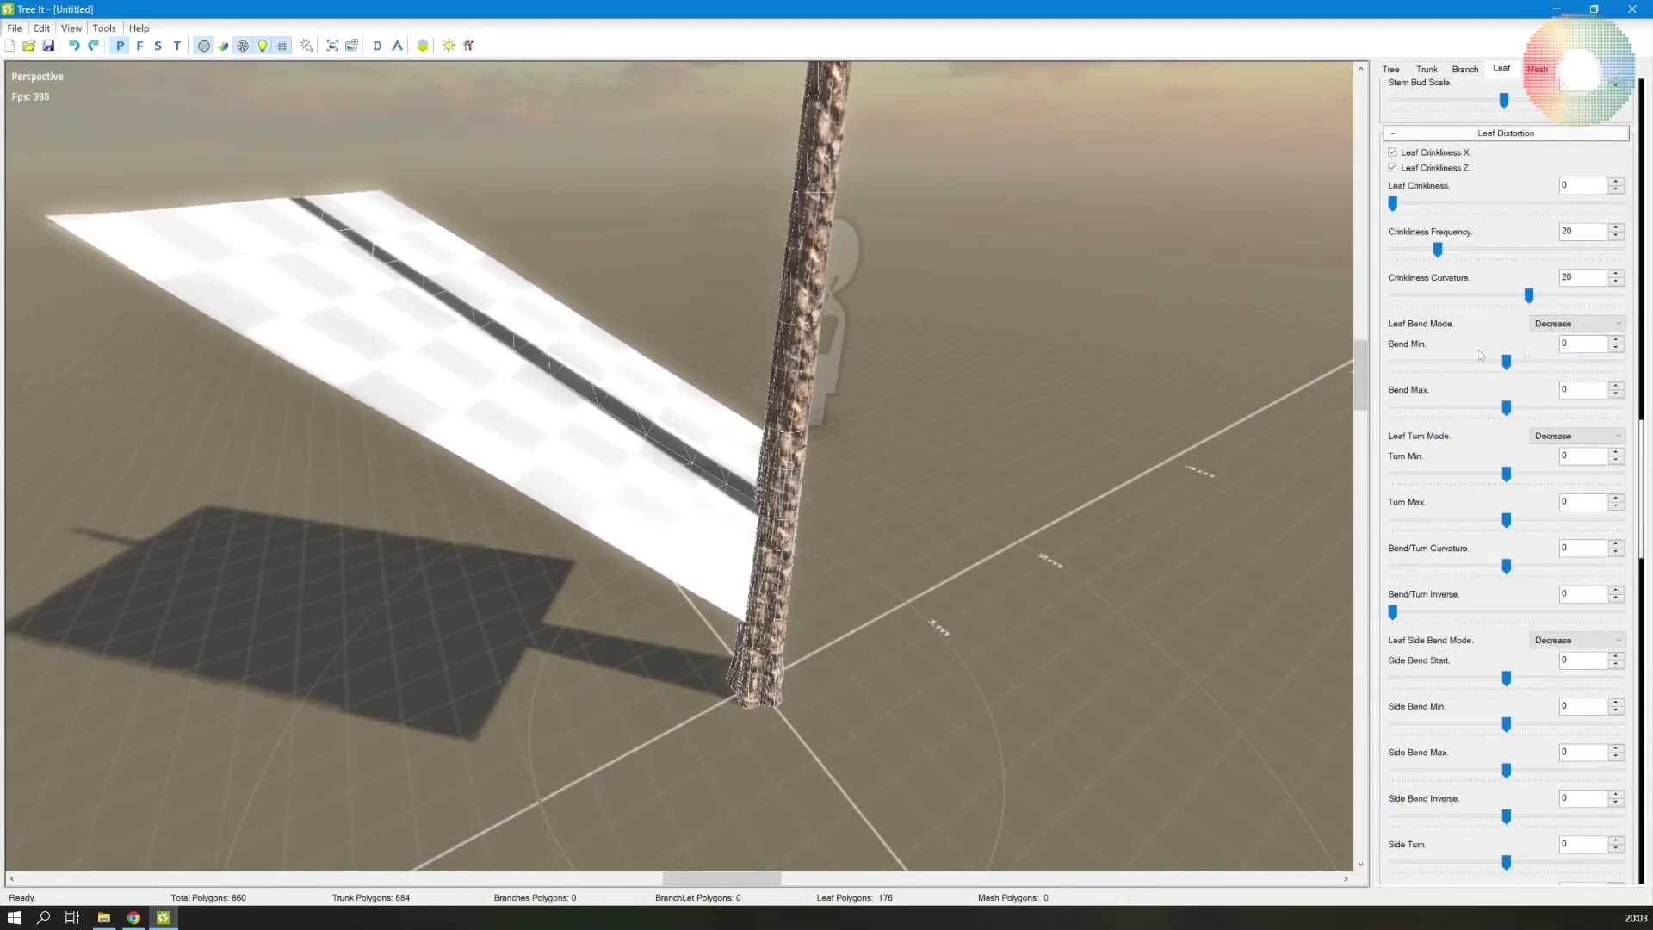
{"action": "left_click", "coordinate": [1564, 344]}
{"action": "key", "text": "BackSpace"}
{"action": "type", "text": "-"}
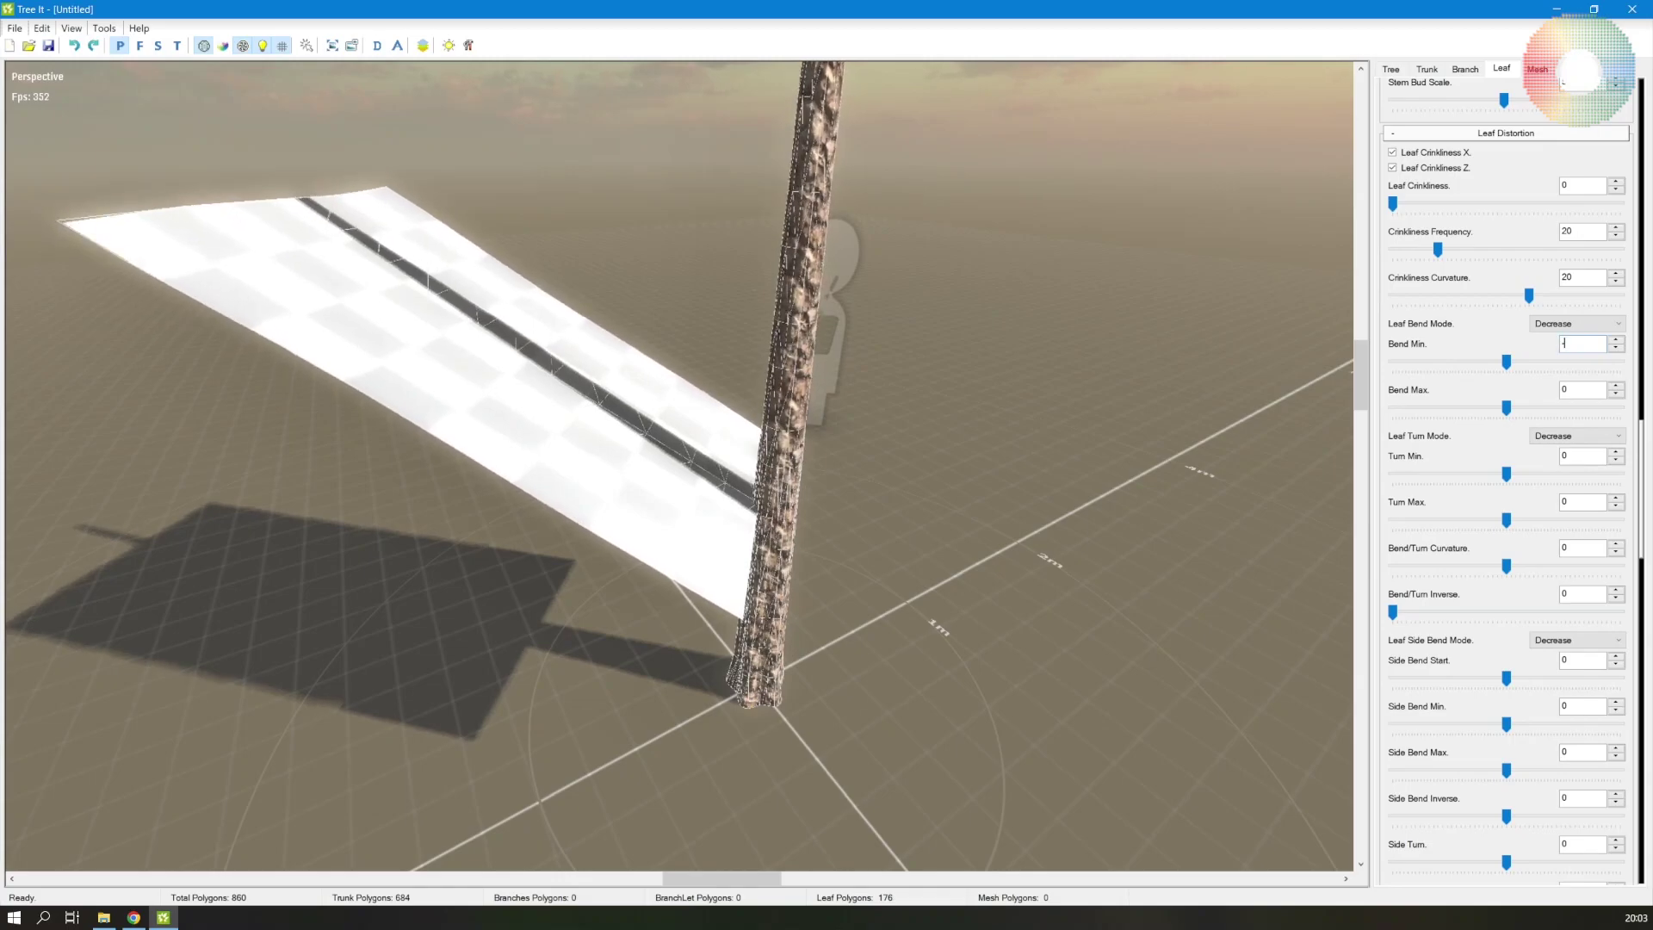
{"action": "type", "text": "40"}
{"action": "key", "text": "Tab"}
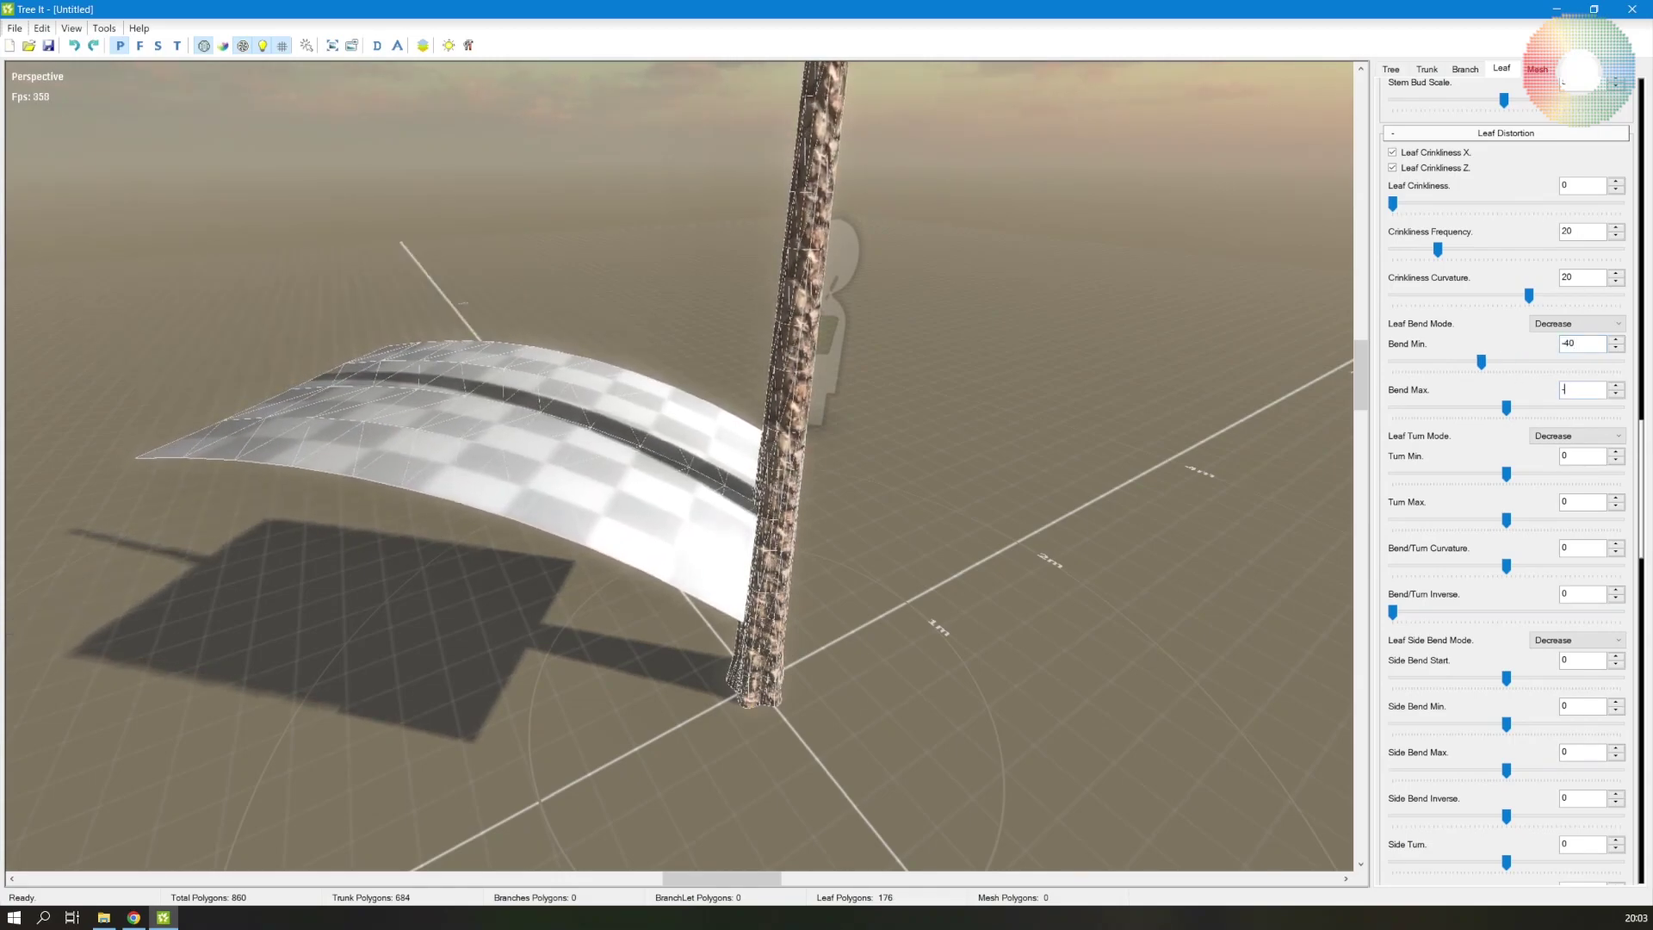
{"action": "type", "text": "-40"}
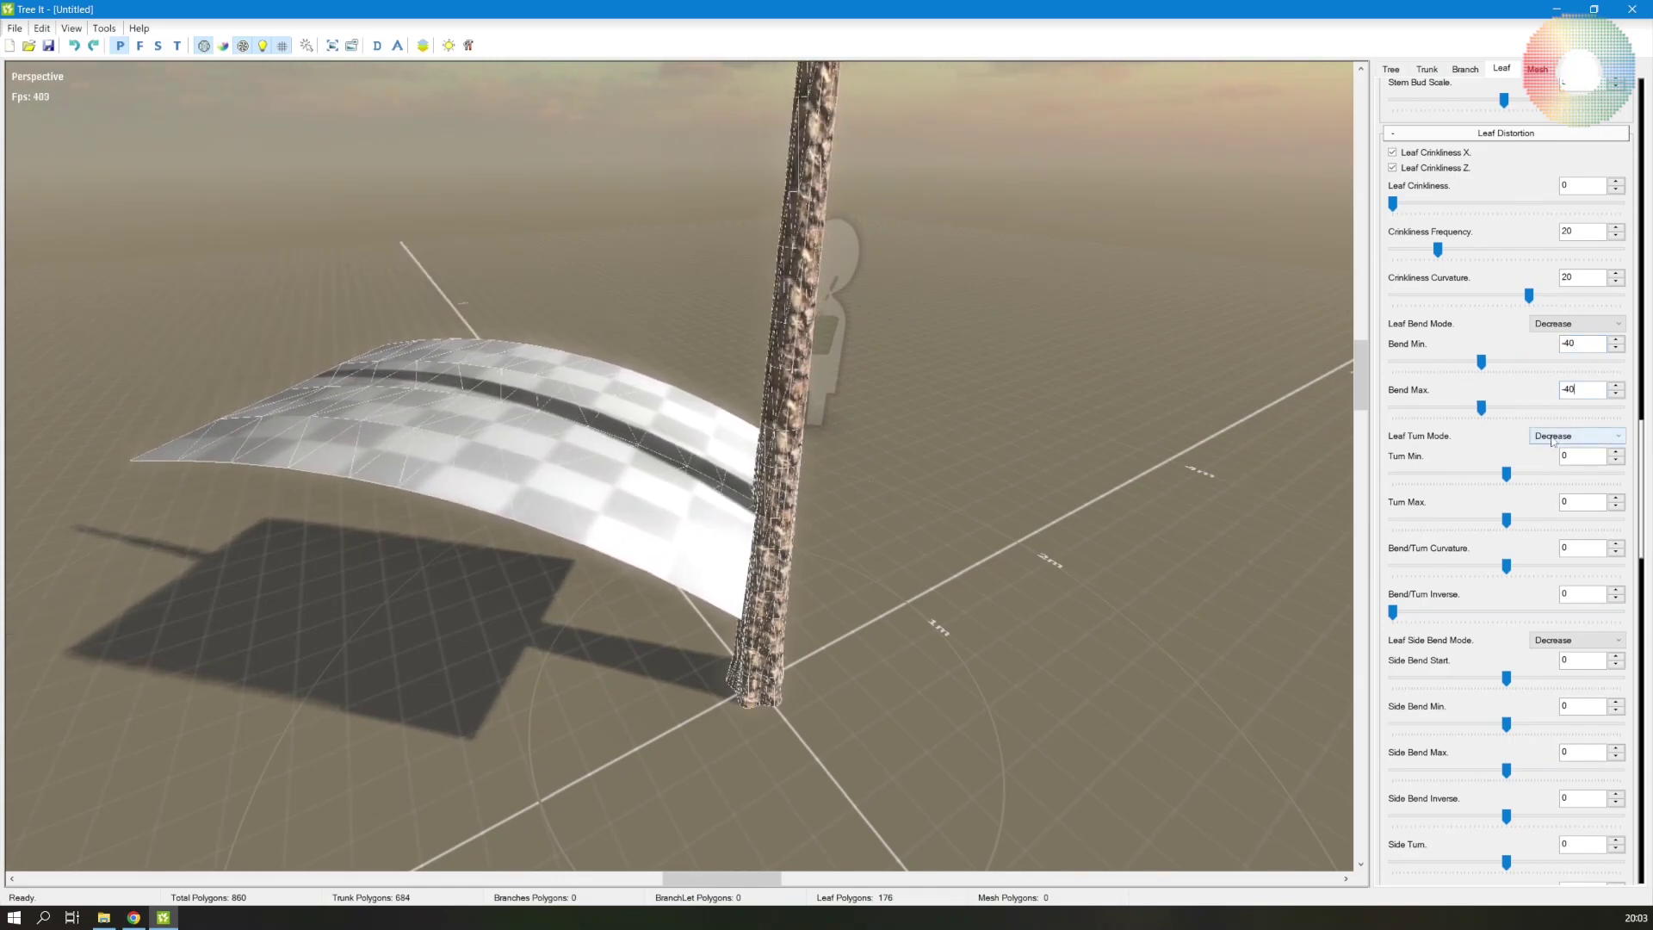
Switch leaf turn to Randomize with a -25 minimum turn
{"action": "left_click", "coordinate": [1553, 436]}
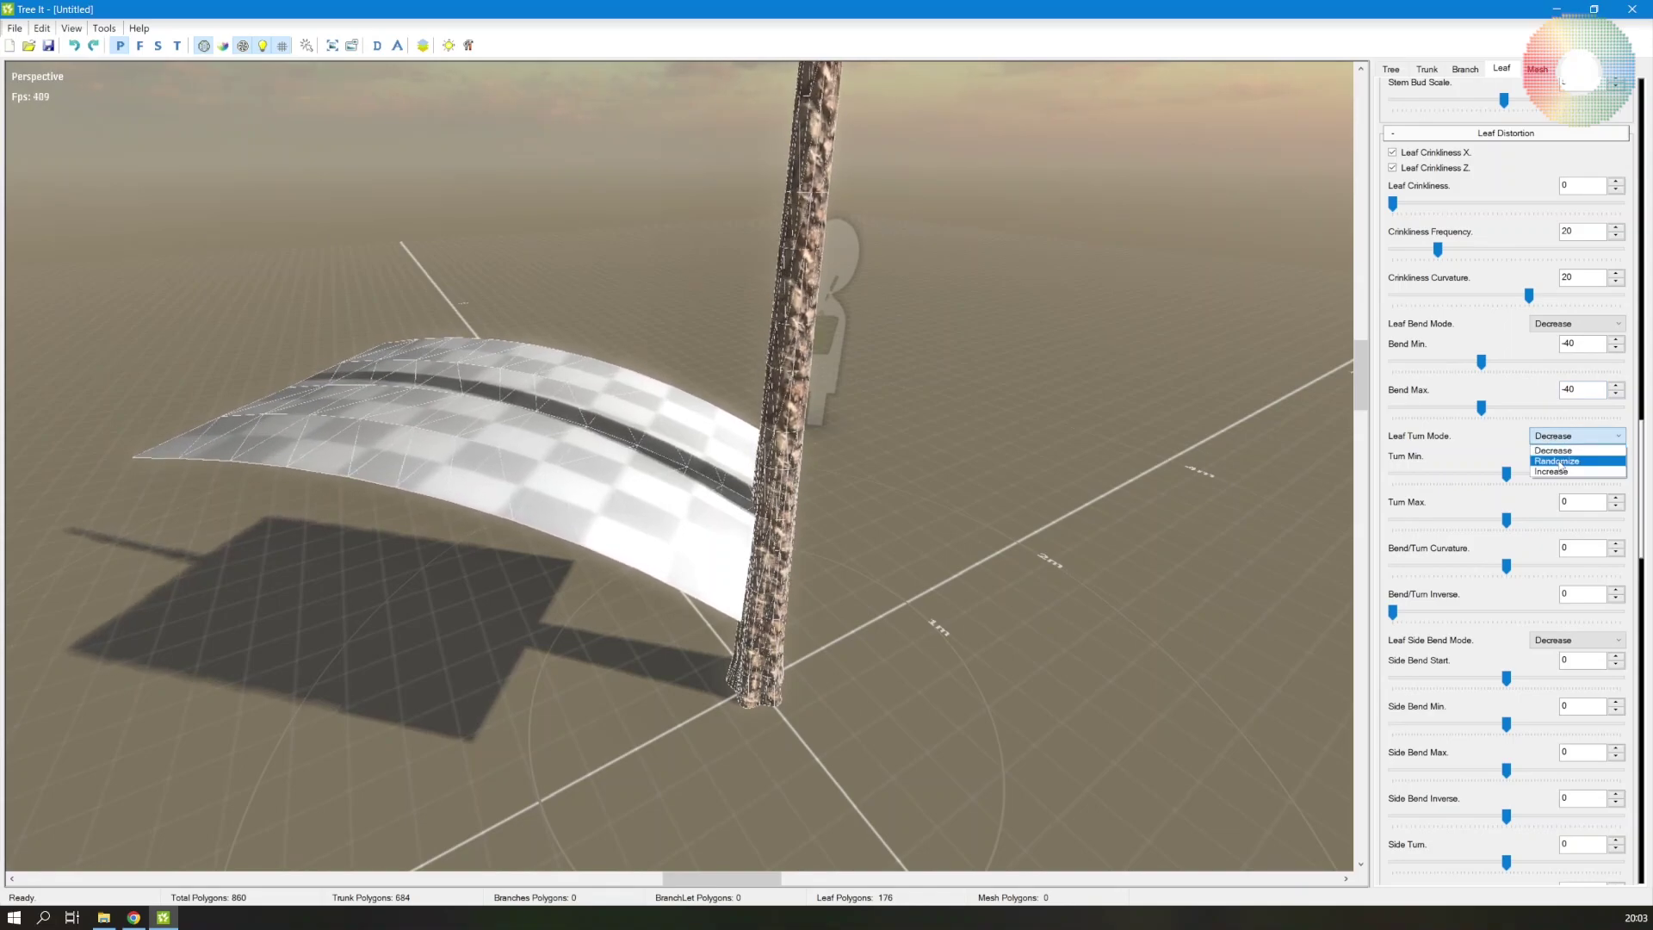
{"action": "left_click", "coordinate": [1561, 462]}
{"action": "type", "text": "-25"}
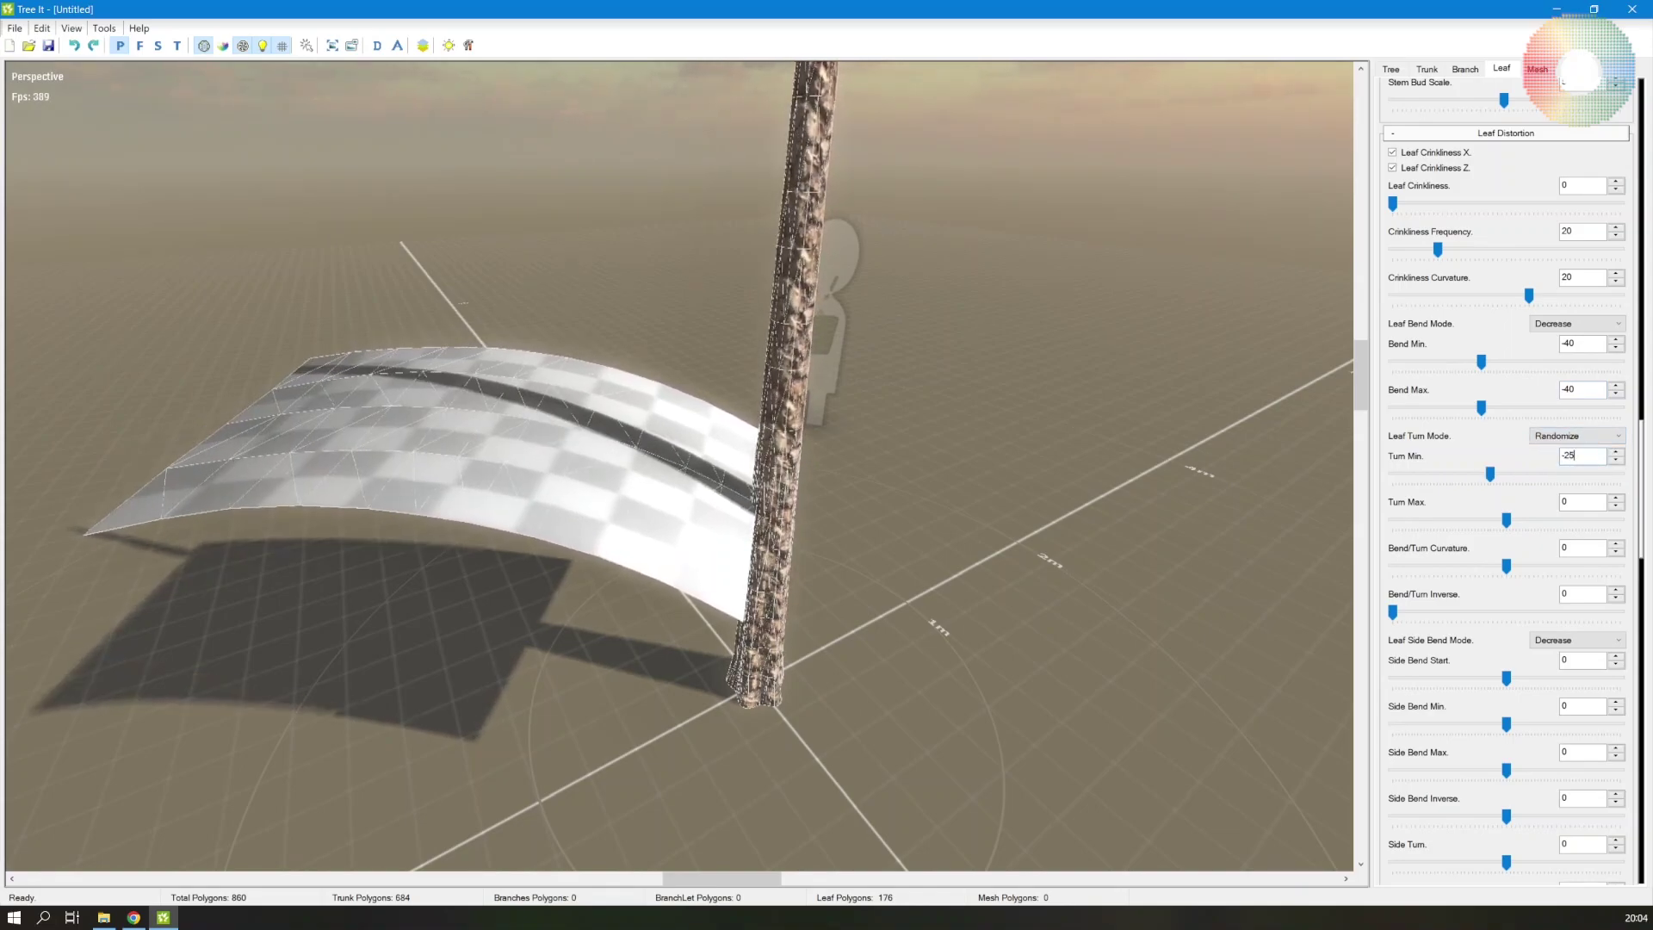
{"action": "key", "text": "Tab"}
{"action": "type", "text": "25"}
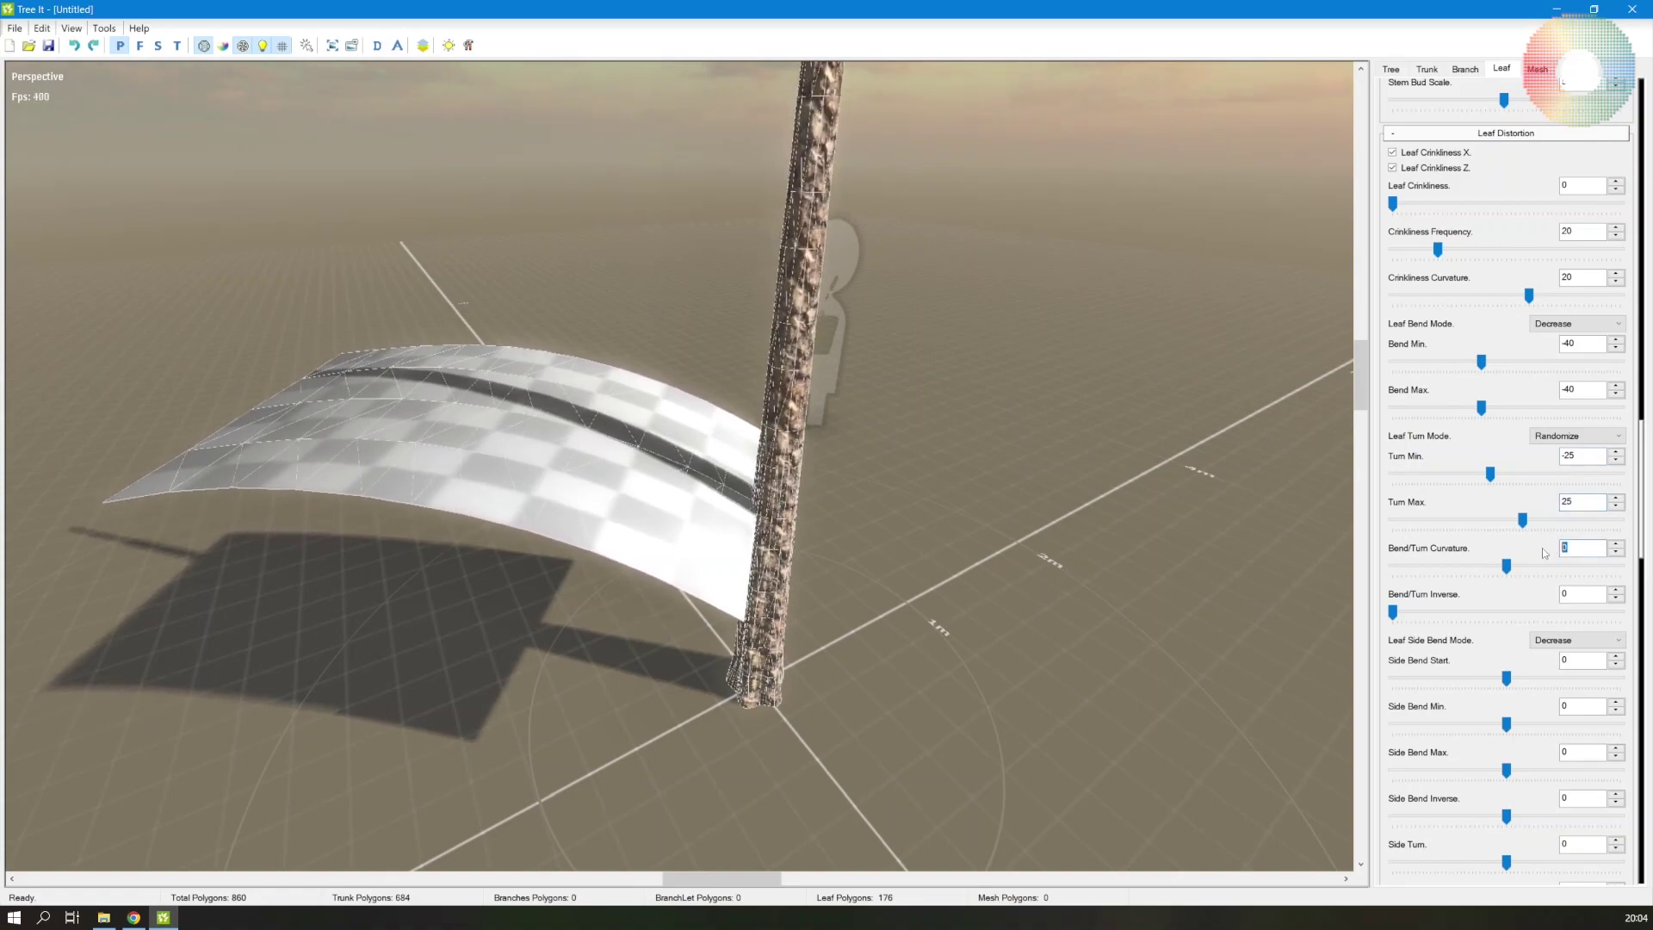
{"action": "type", "text": "20"}
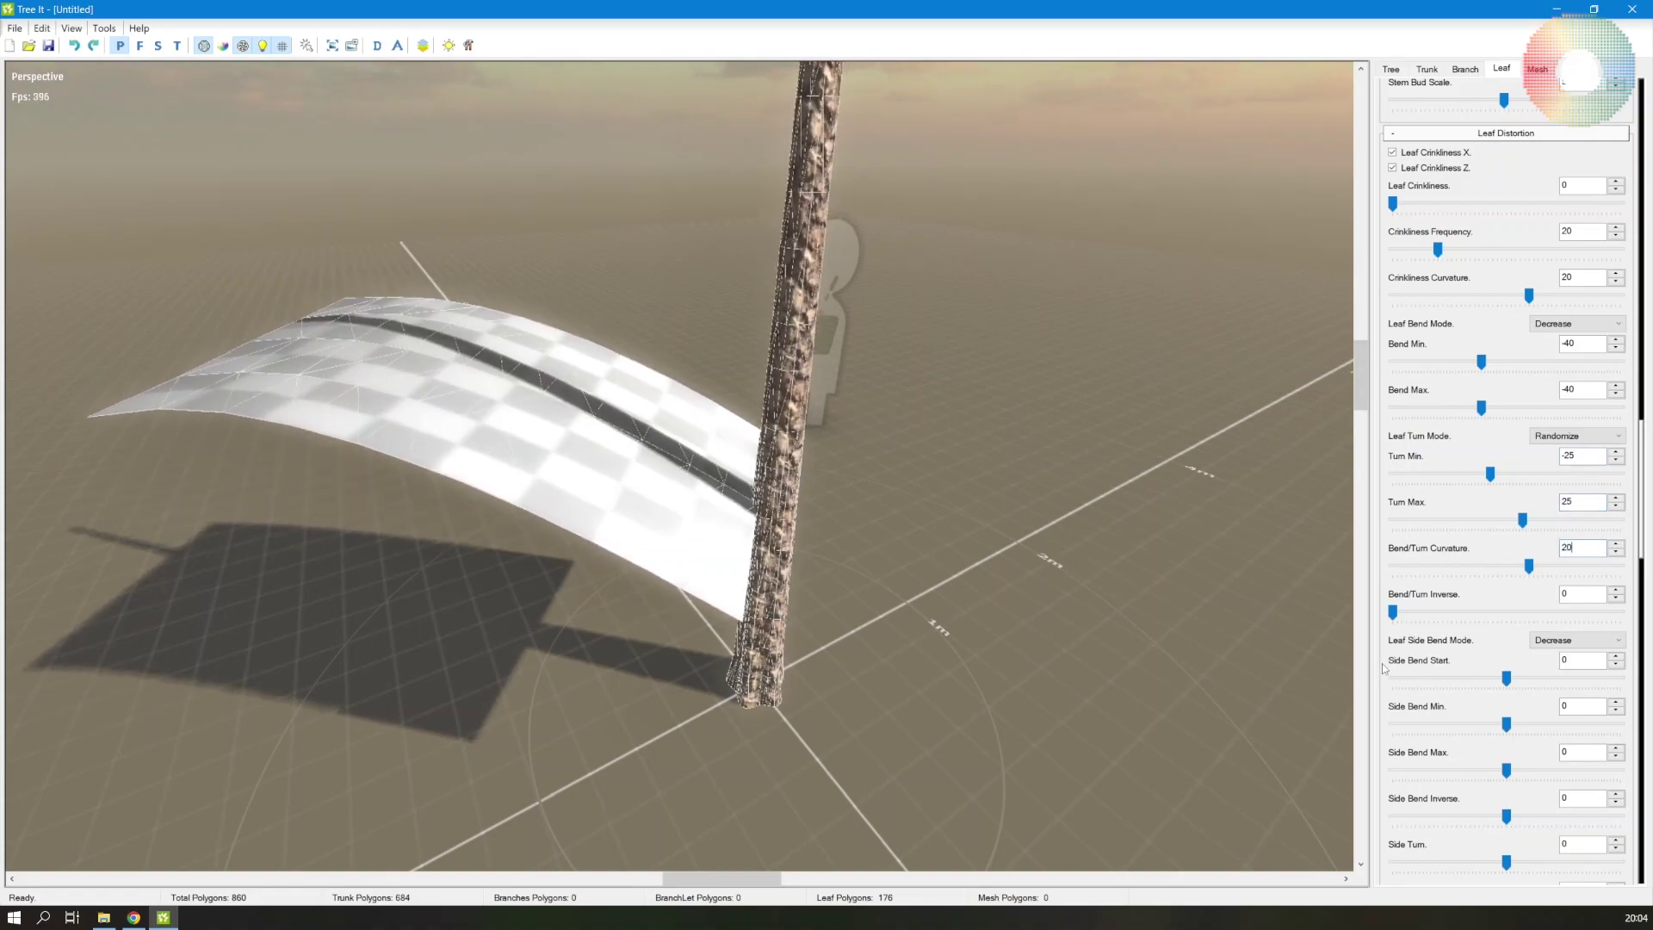
Set Side Bend Mode to Randomize with side bend start -25
{"action": "scroll", "coordinate": [1379, 670], "scroll_direction": "down", "scroll_amount": 1}
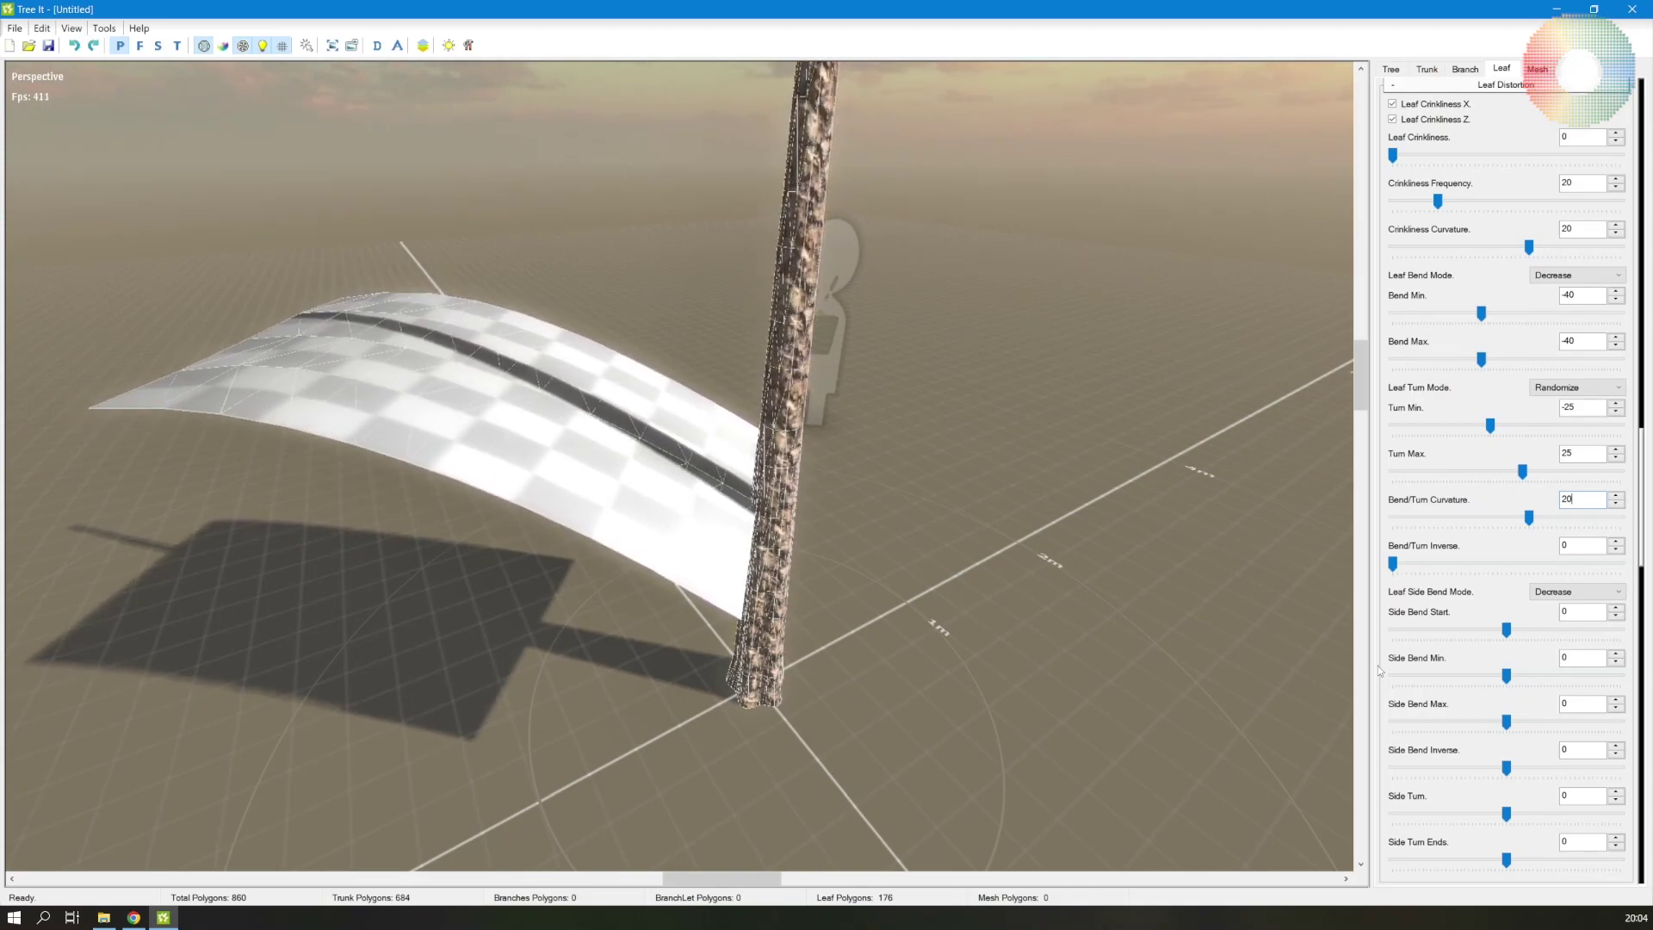
{"action": "scroll", "coordinate": [1424, 459], "scroll_direction": "down", "scroll_amount": 3}
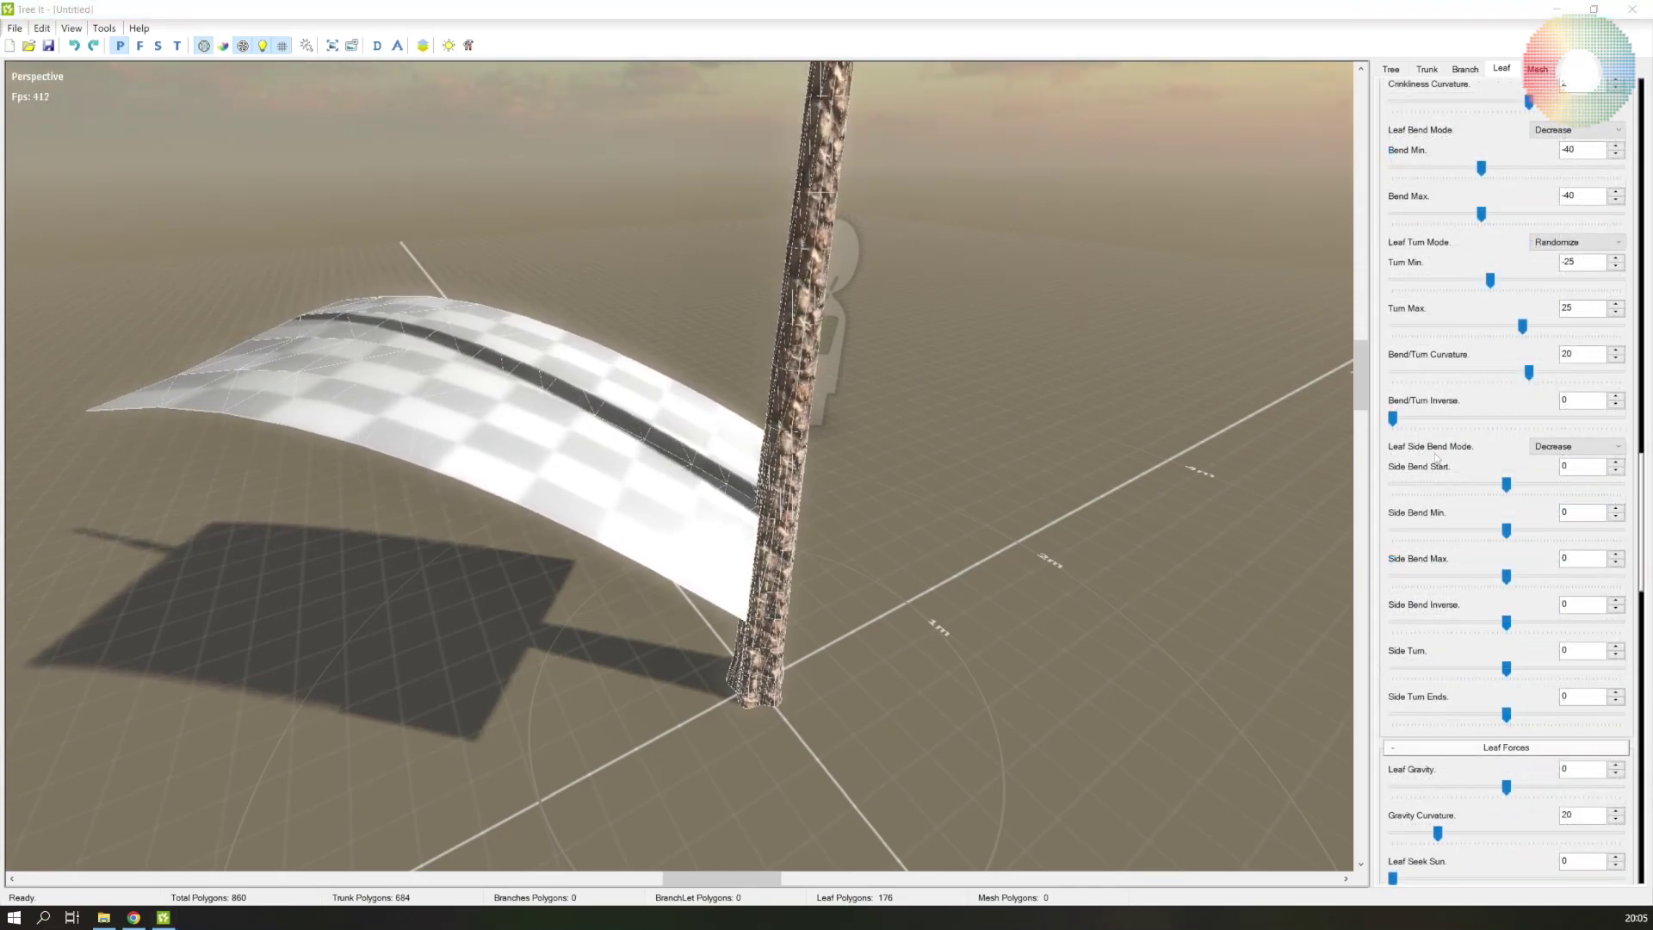
{"action": "left_click", "coordinate": [1575, 446]}
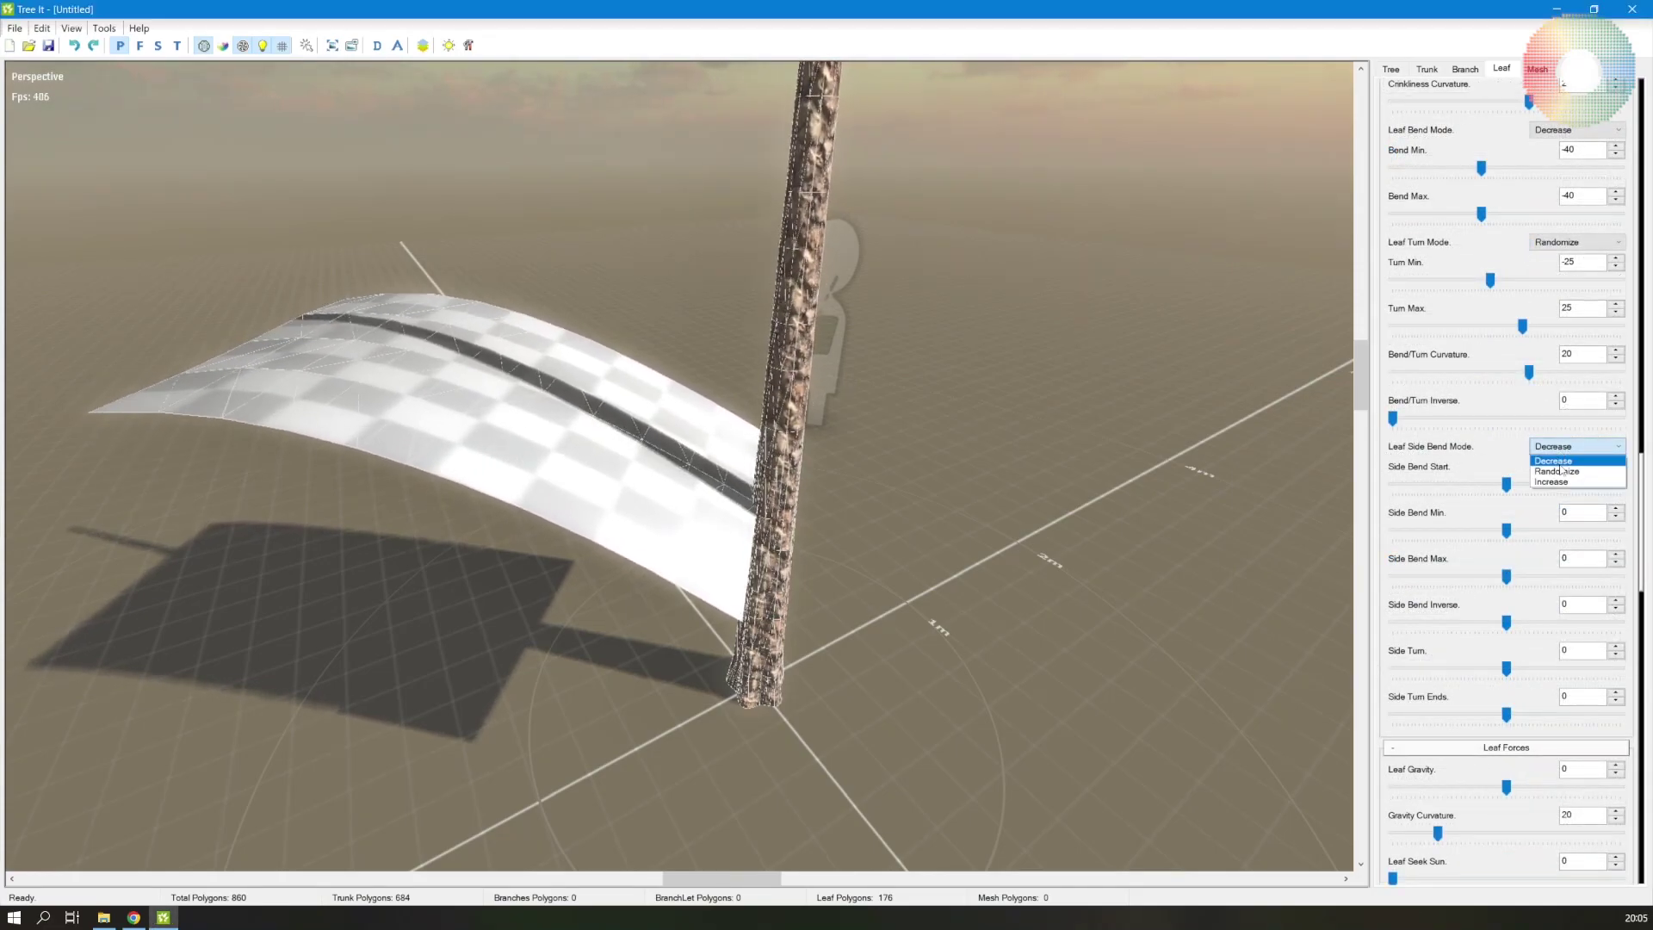
{"action": "left_click", "coordinate": [1556, 470]}
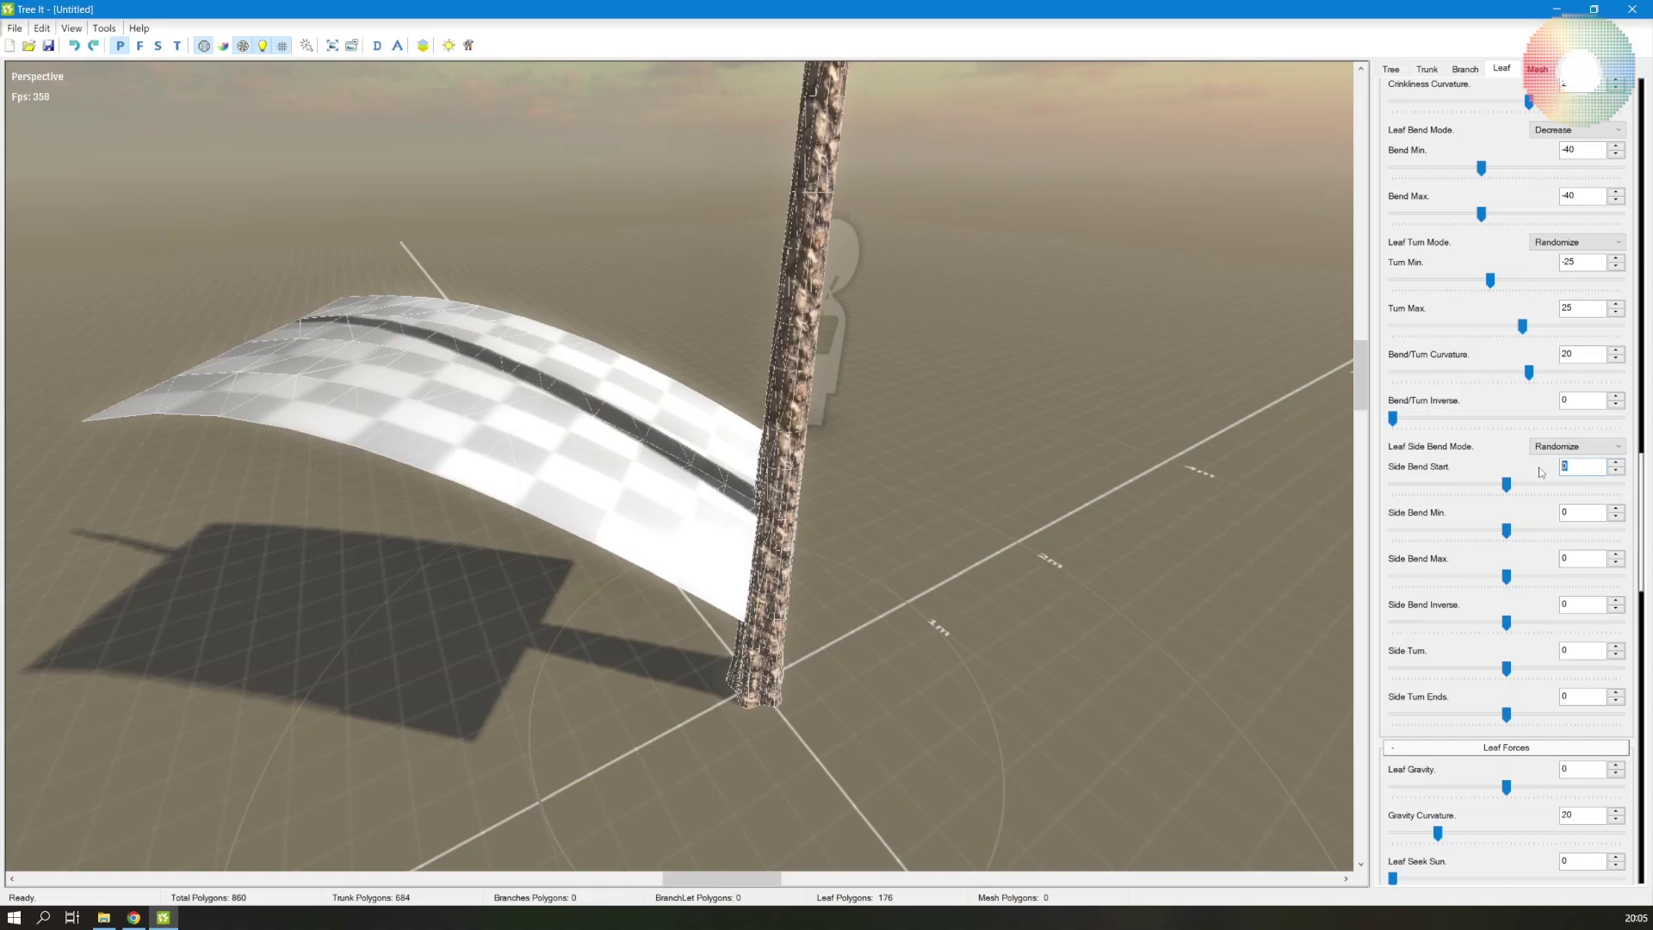
{"action": "type", "text": "-25"}
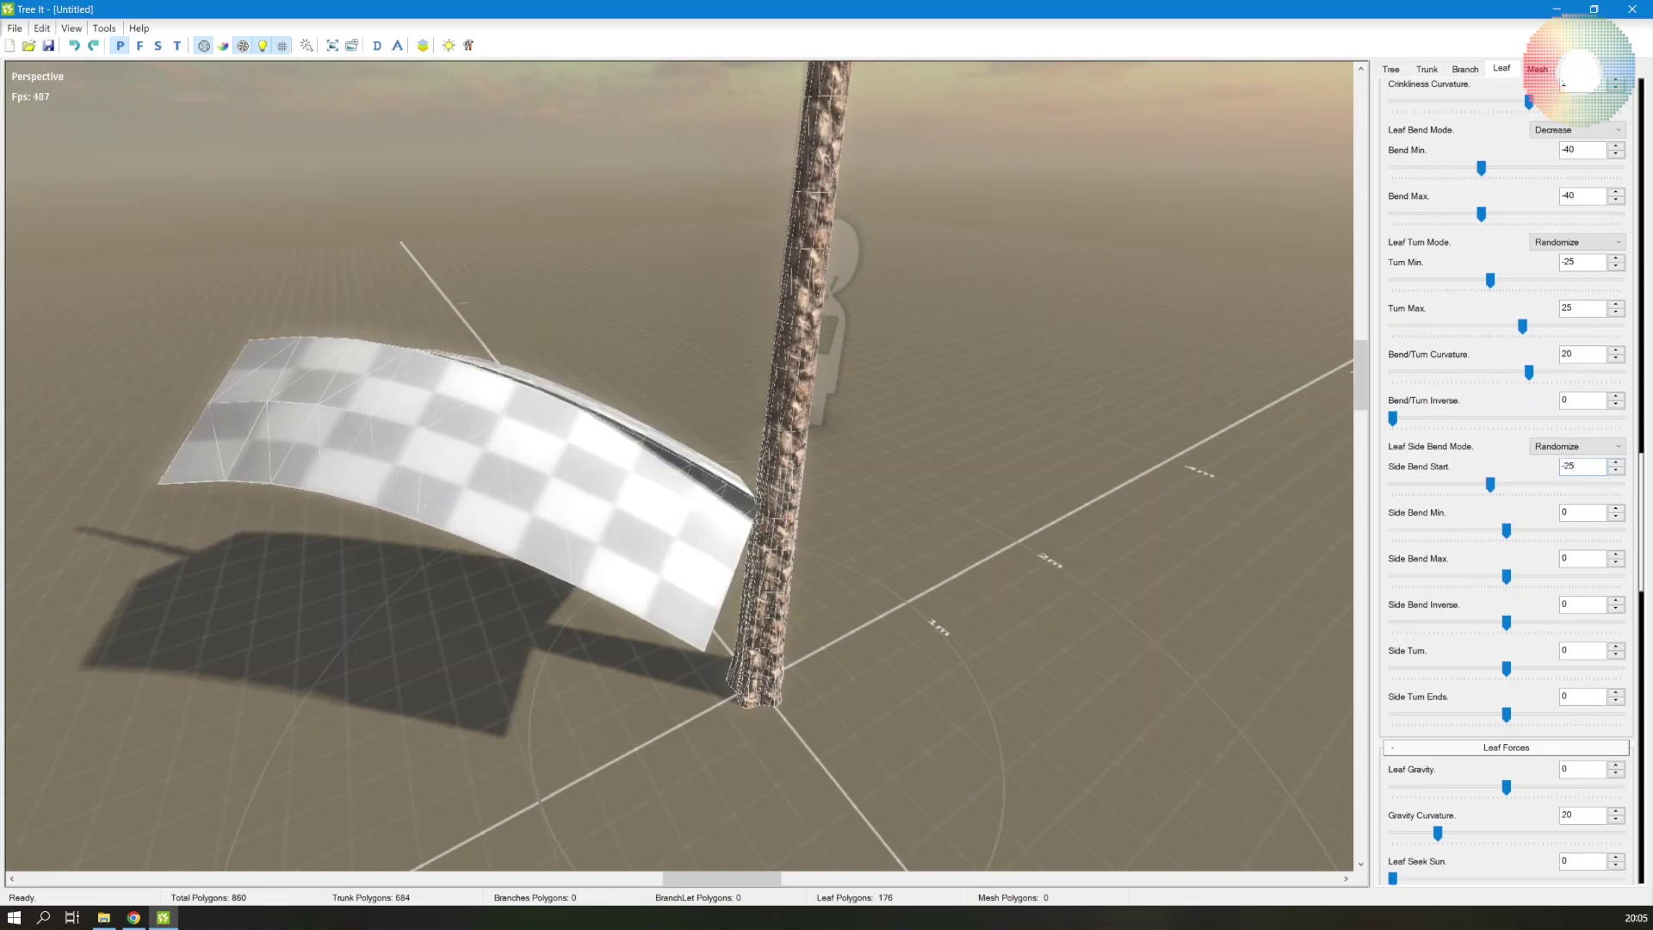
{"action": "middle_click_drag", "start_coordinate": [861, 568], "coordinate": [908, 654]}
Give side bend min 5, max 54, inverse 40, side turn 51 and side turn ends 36
{"action": "key", "text": "Tab"}
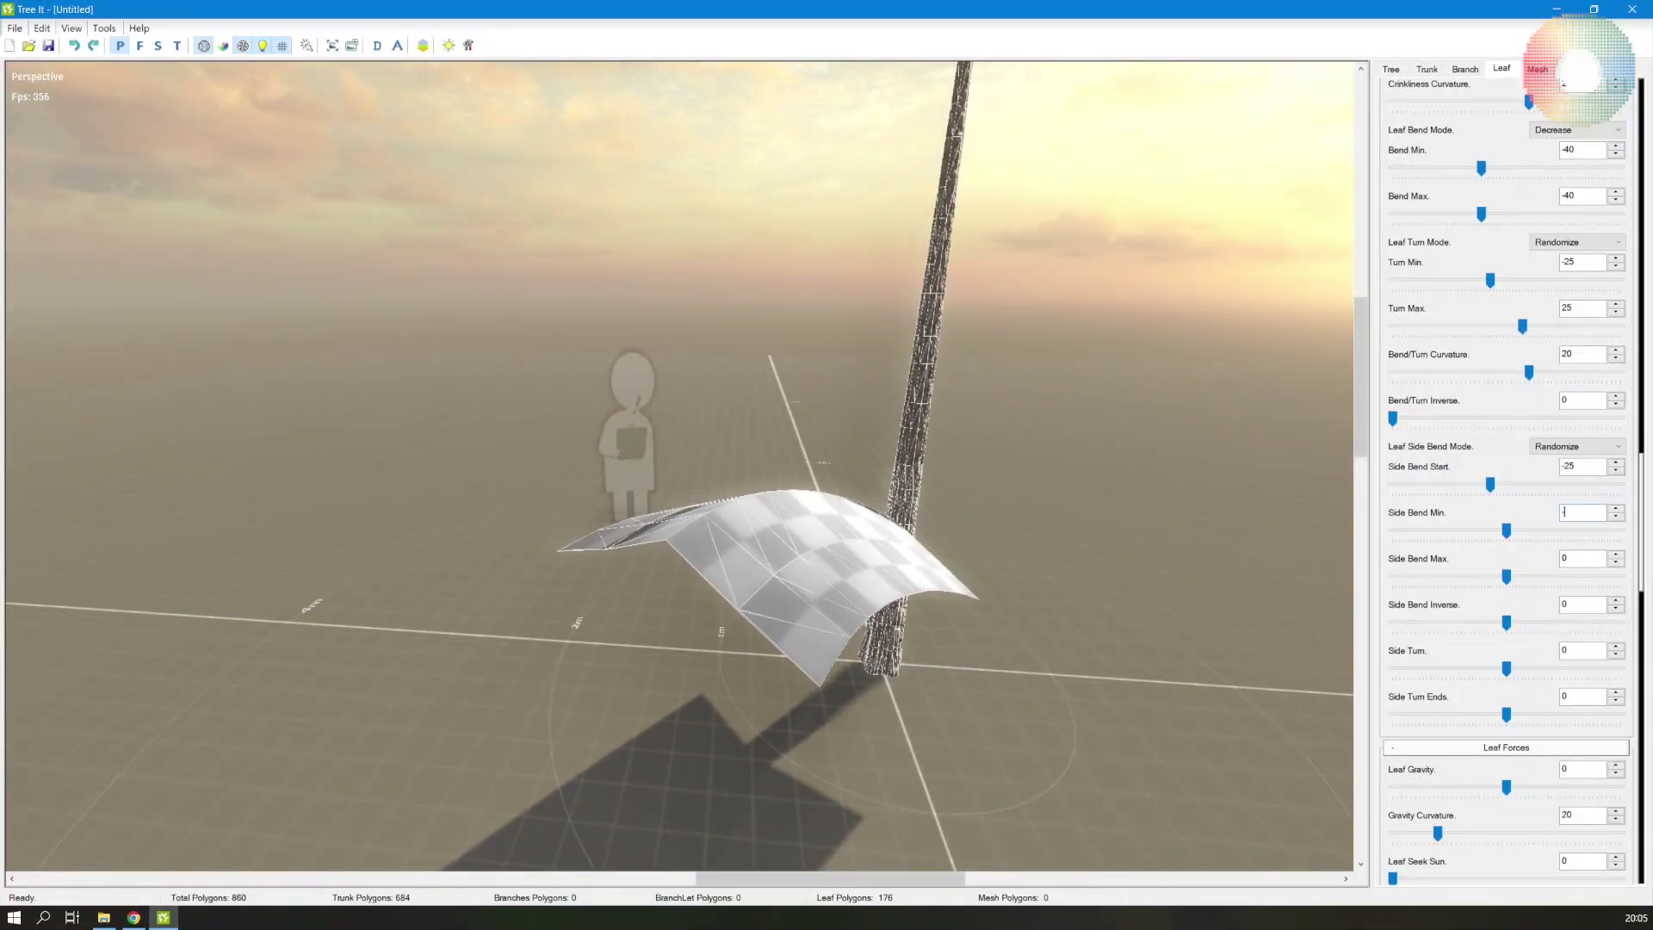
{"action": "type", "text": "-18"}
{"action": "key", "text": "Delete"}
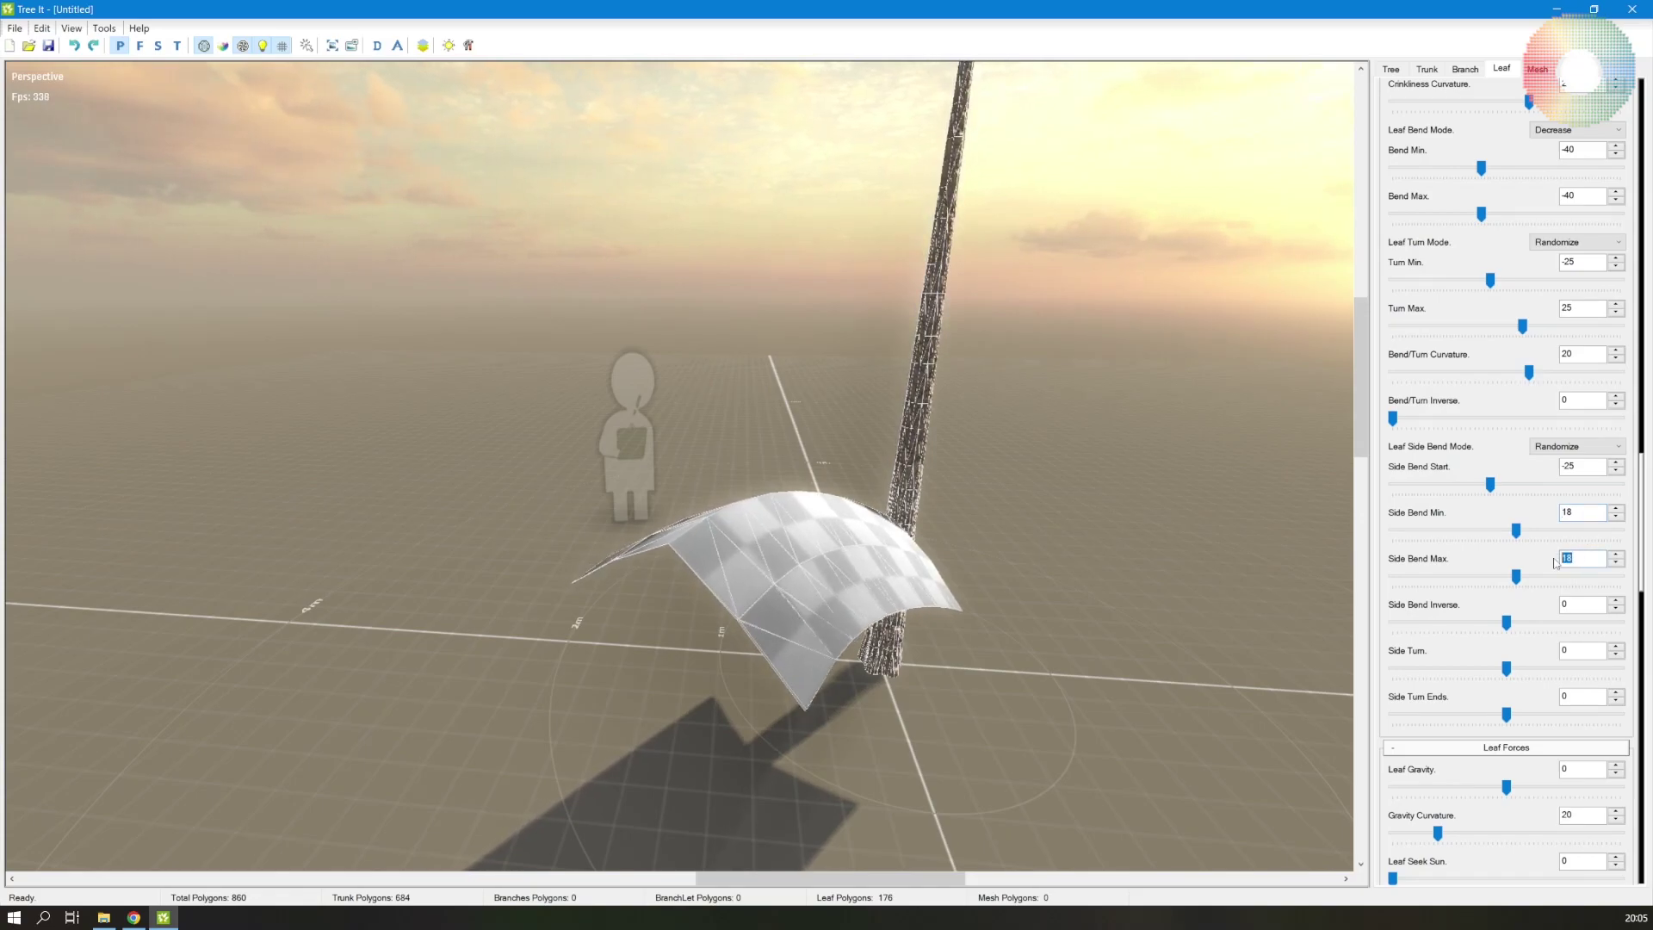
{"action": "type", "text": "54"}
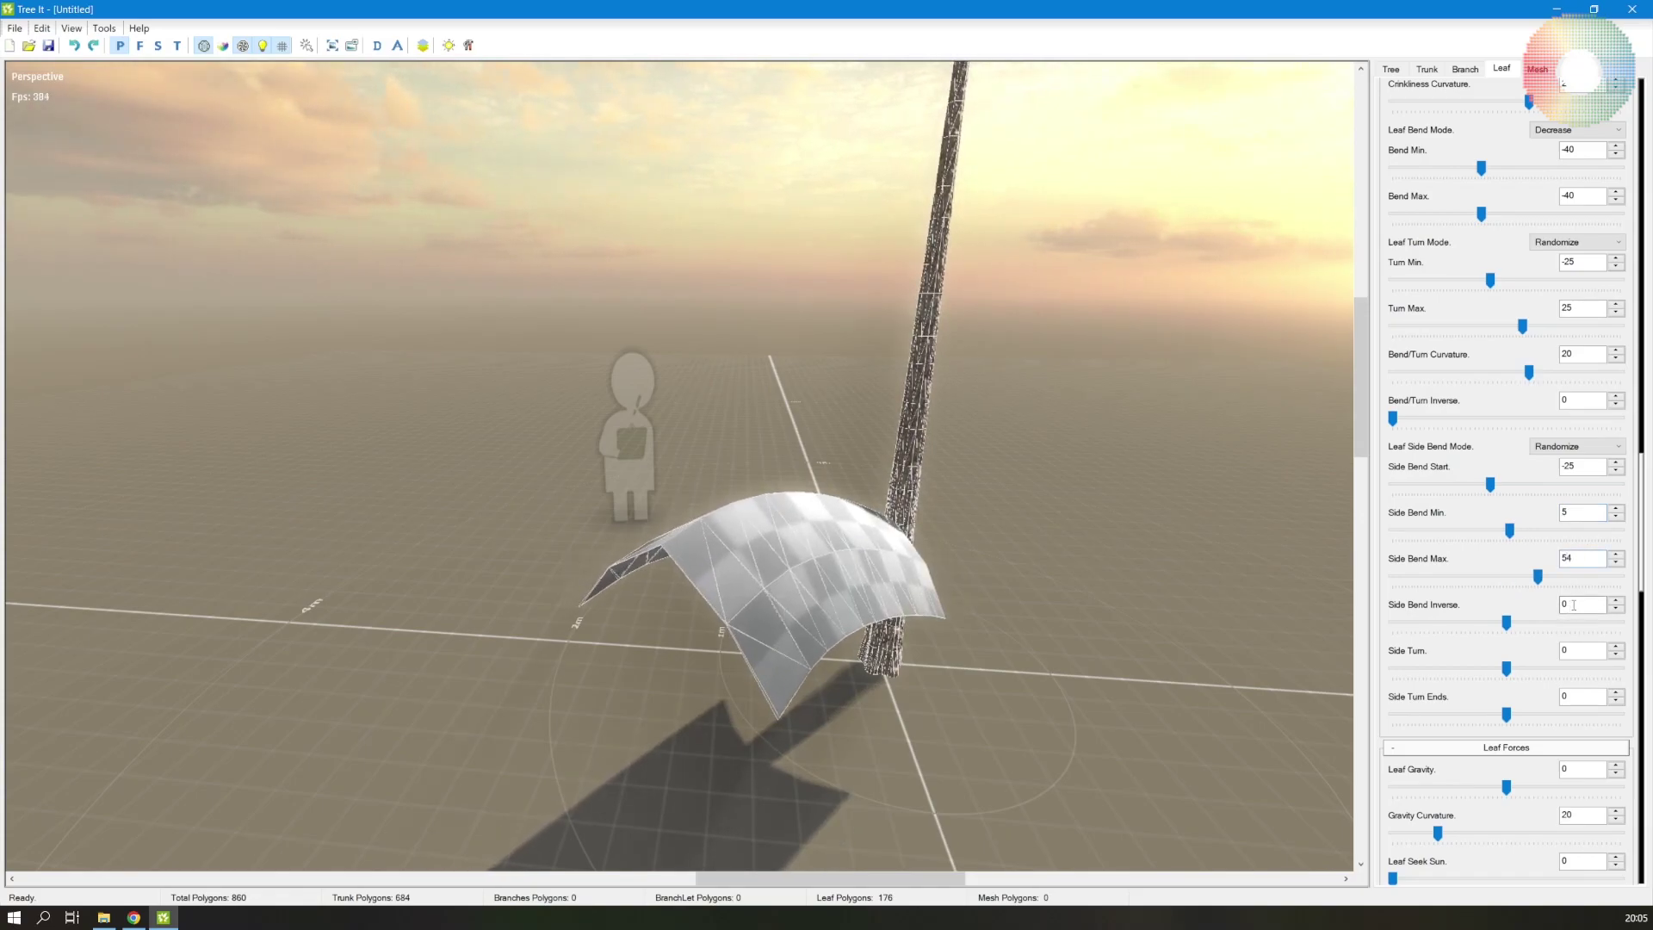
{"action": "type", "text": "40"}
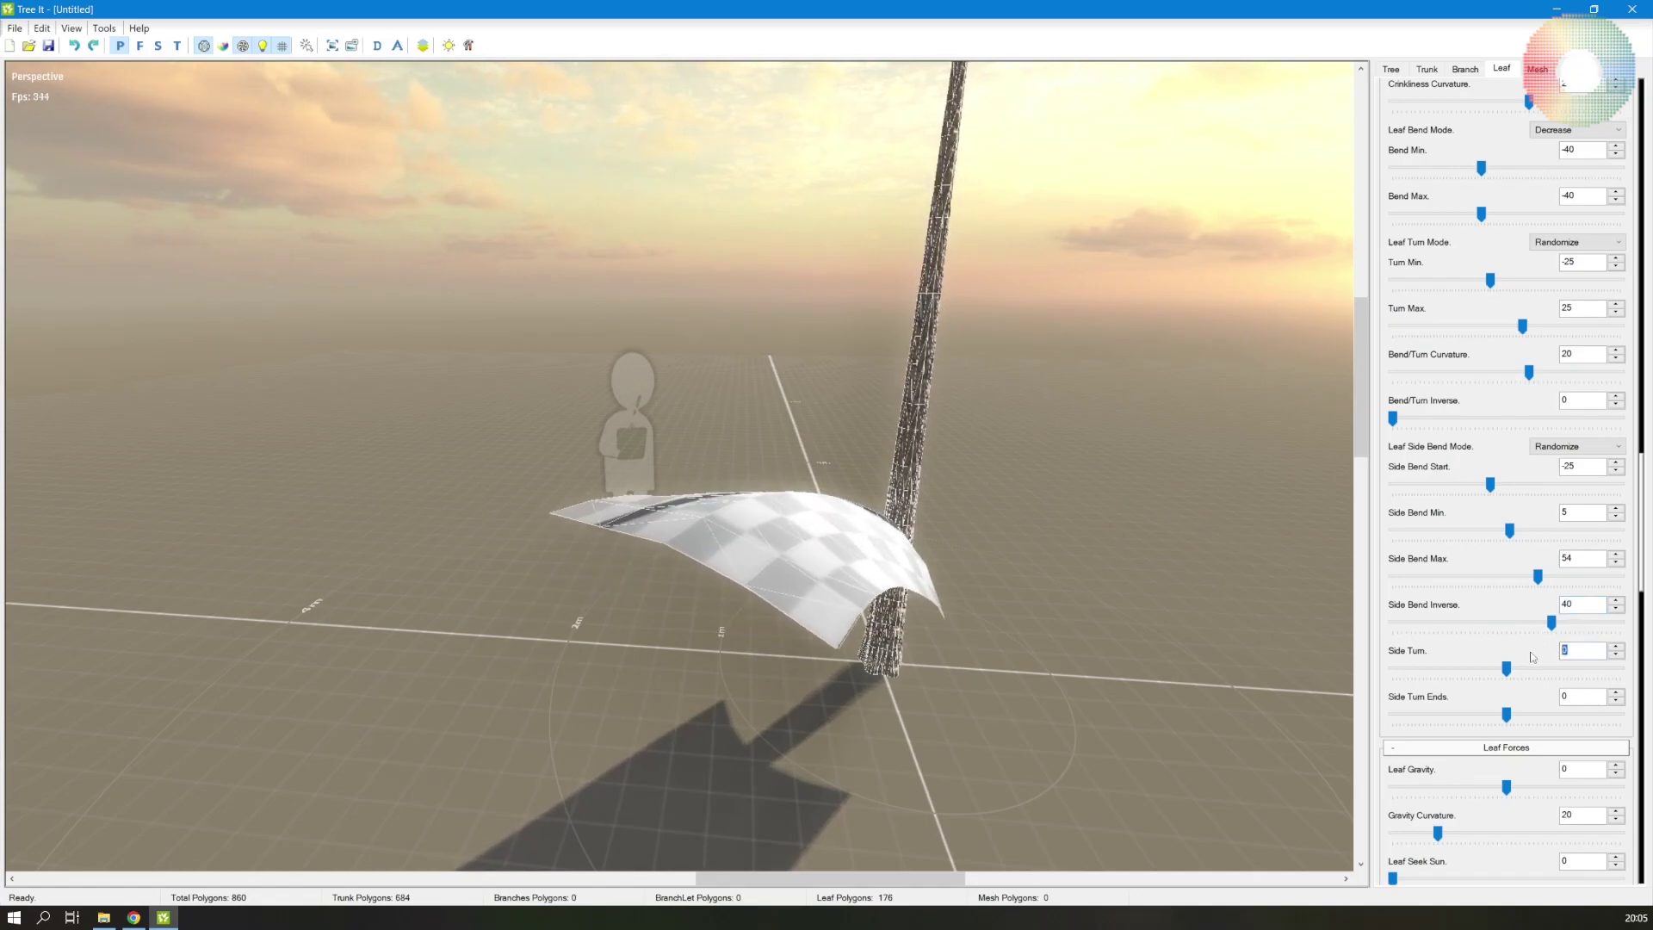
{"action": "type", "text": "51"}
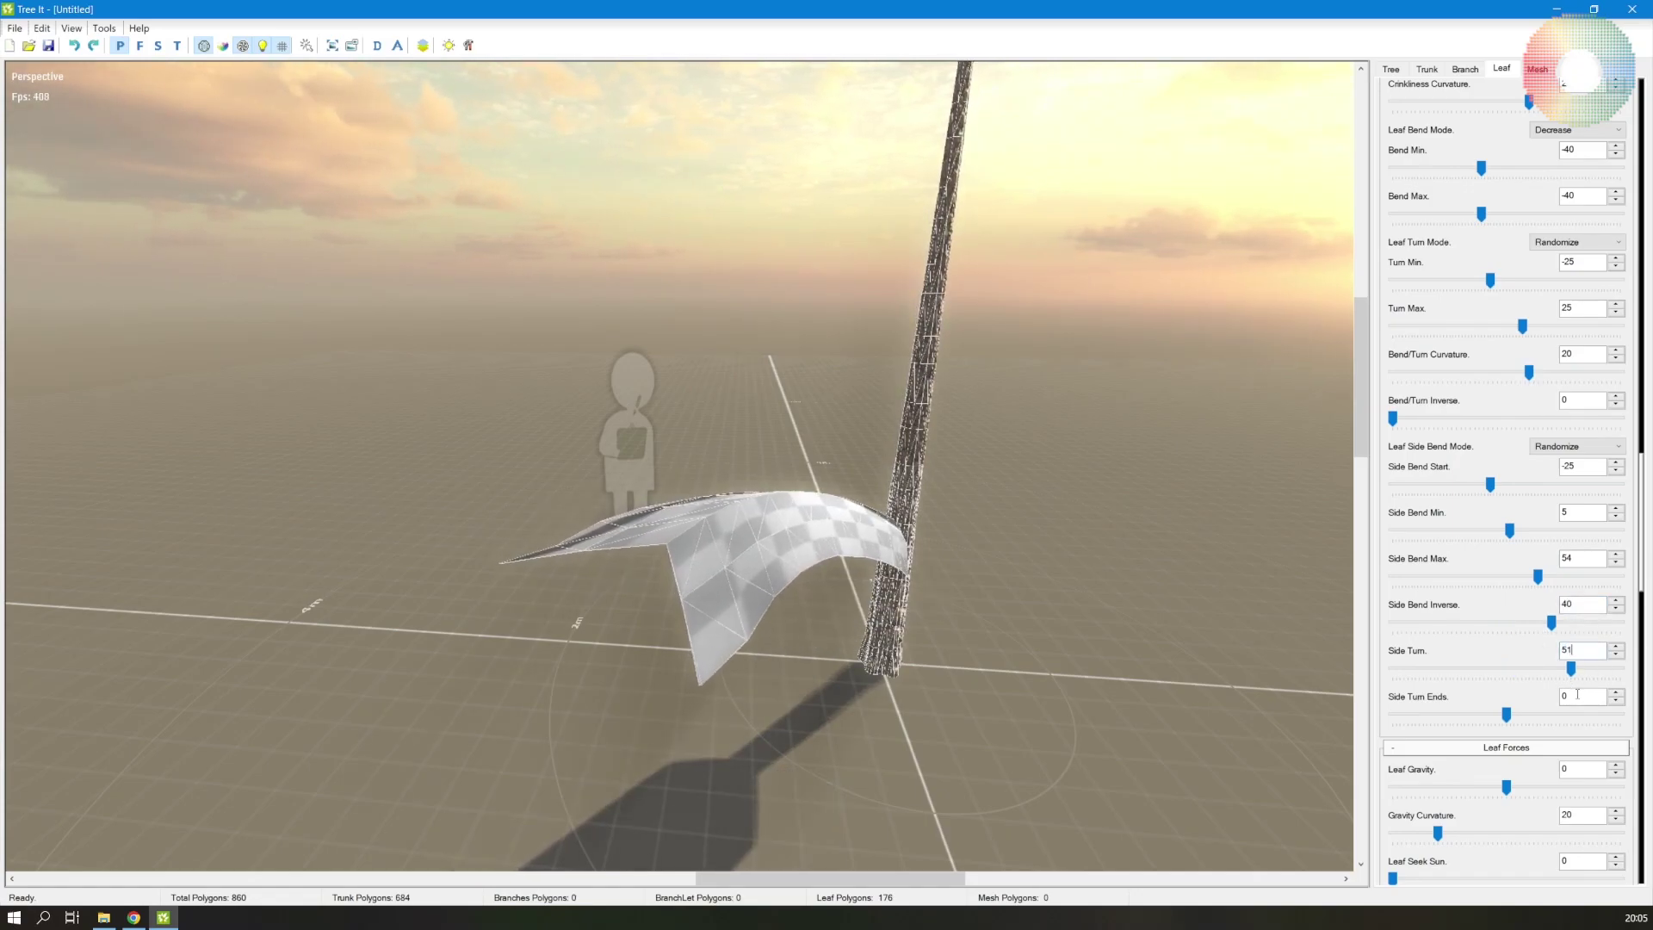
{"action": "type", "text": "36"}
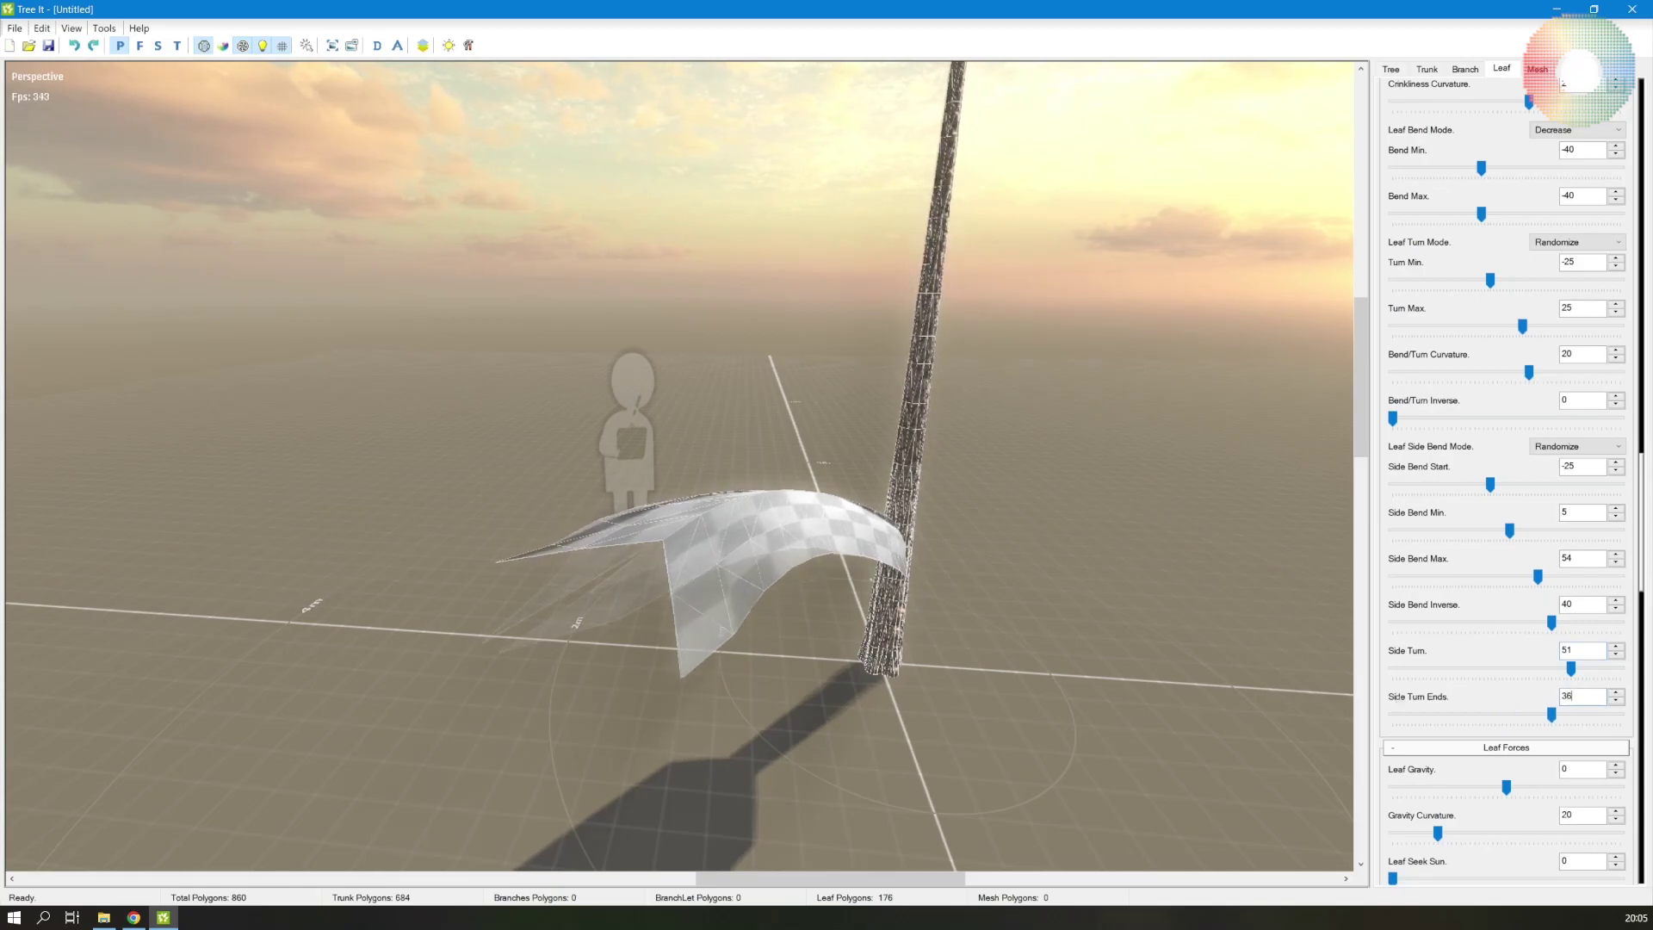
{"action": "left_click_drag", "start_coordinate": [741, 649], "coordinate": [990, 641]}
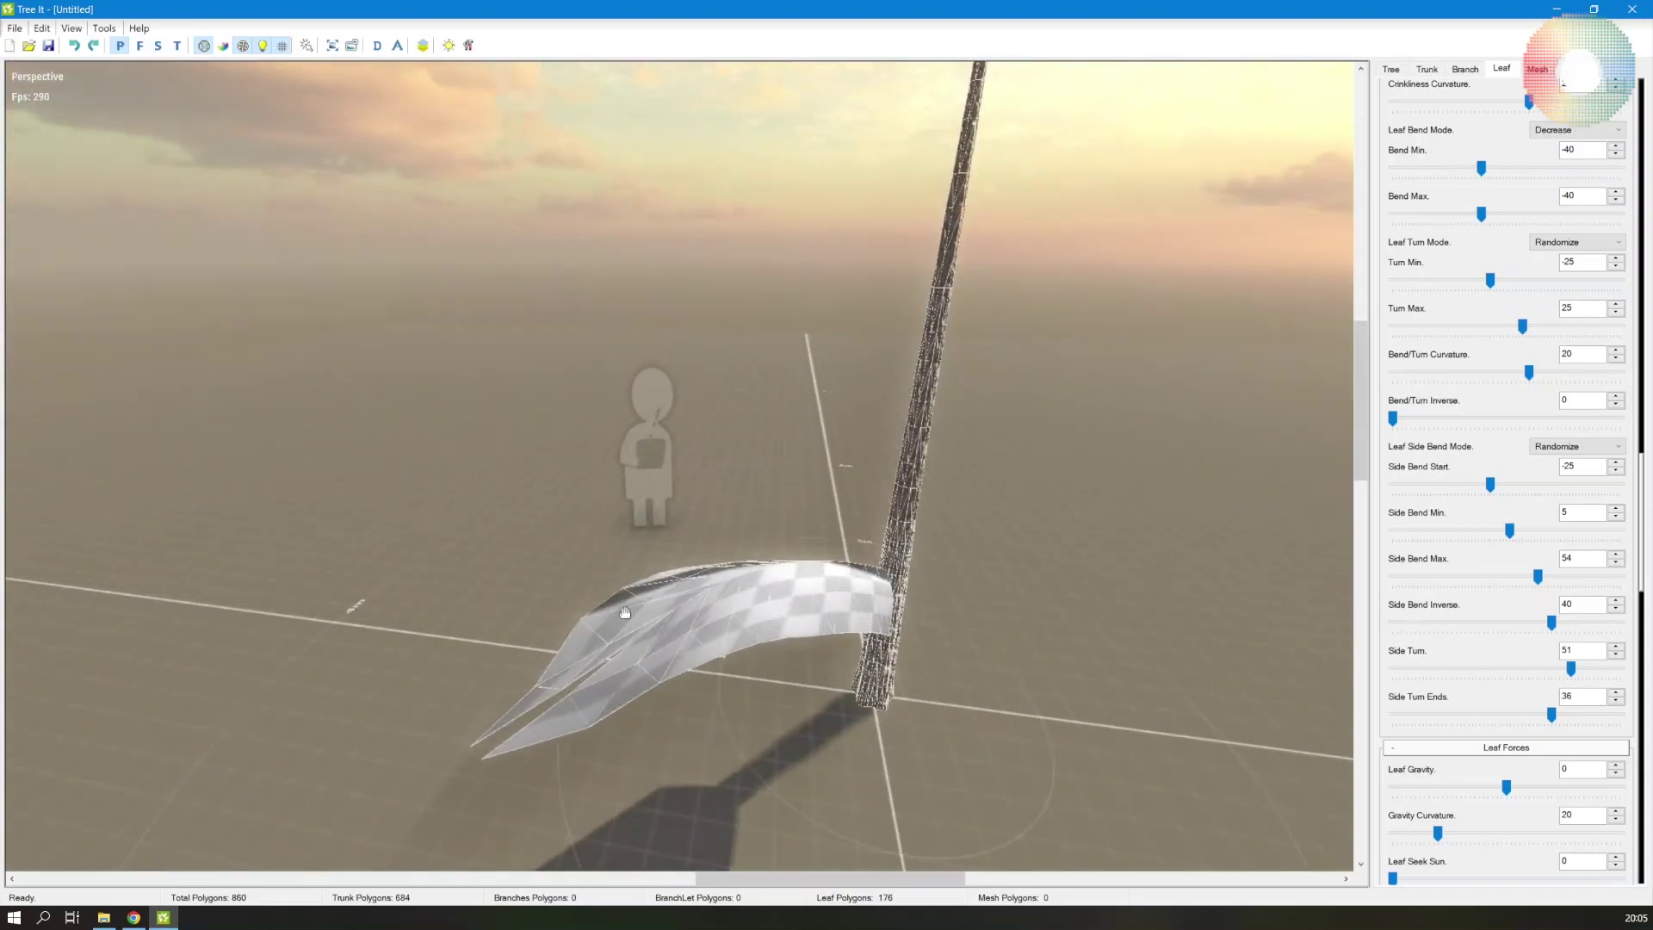
Load date palm leaf1.png from the Trees > date palm folder as the base leaf texture
{"action": "scroll", "coordinate": [1378, 686], "scroll_direction": "up", "scroll_amount": 10}
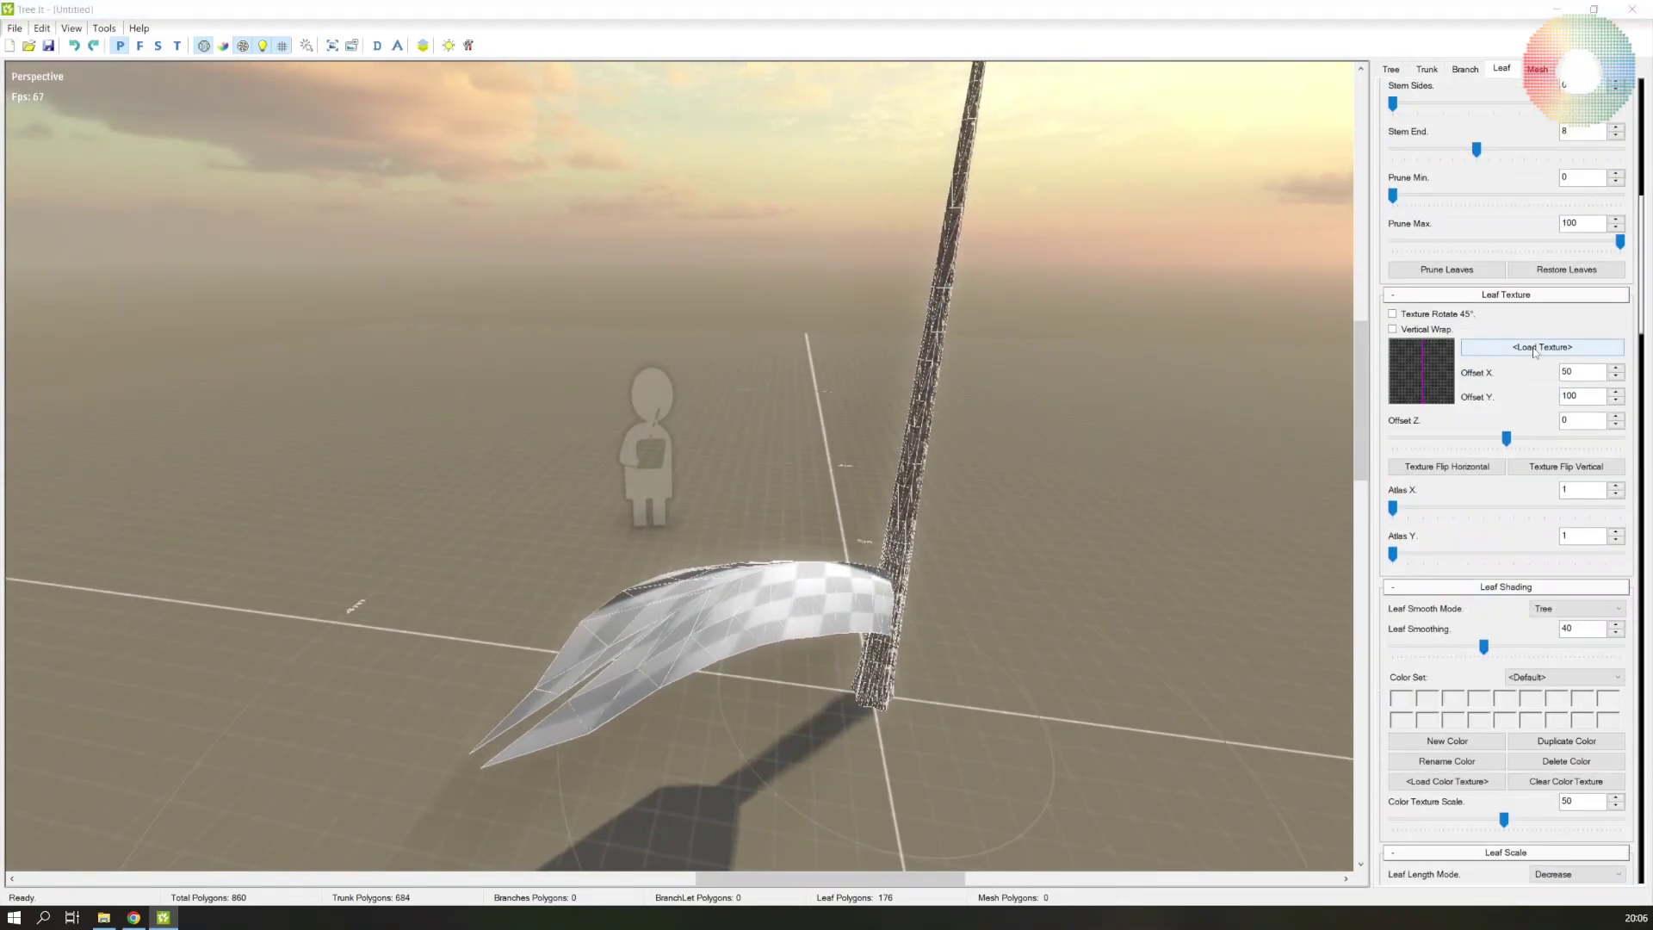
{"action": "left_click", "coordinate": [1420, 370]}
{"action": "left_click_drag", "start_coordinate": [1454, 269], "coordinate": [1160, 256]}
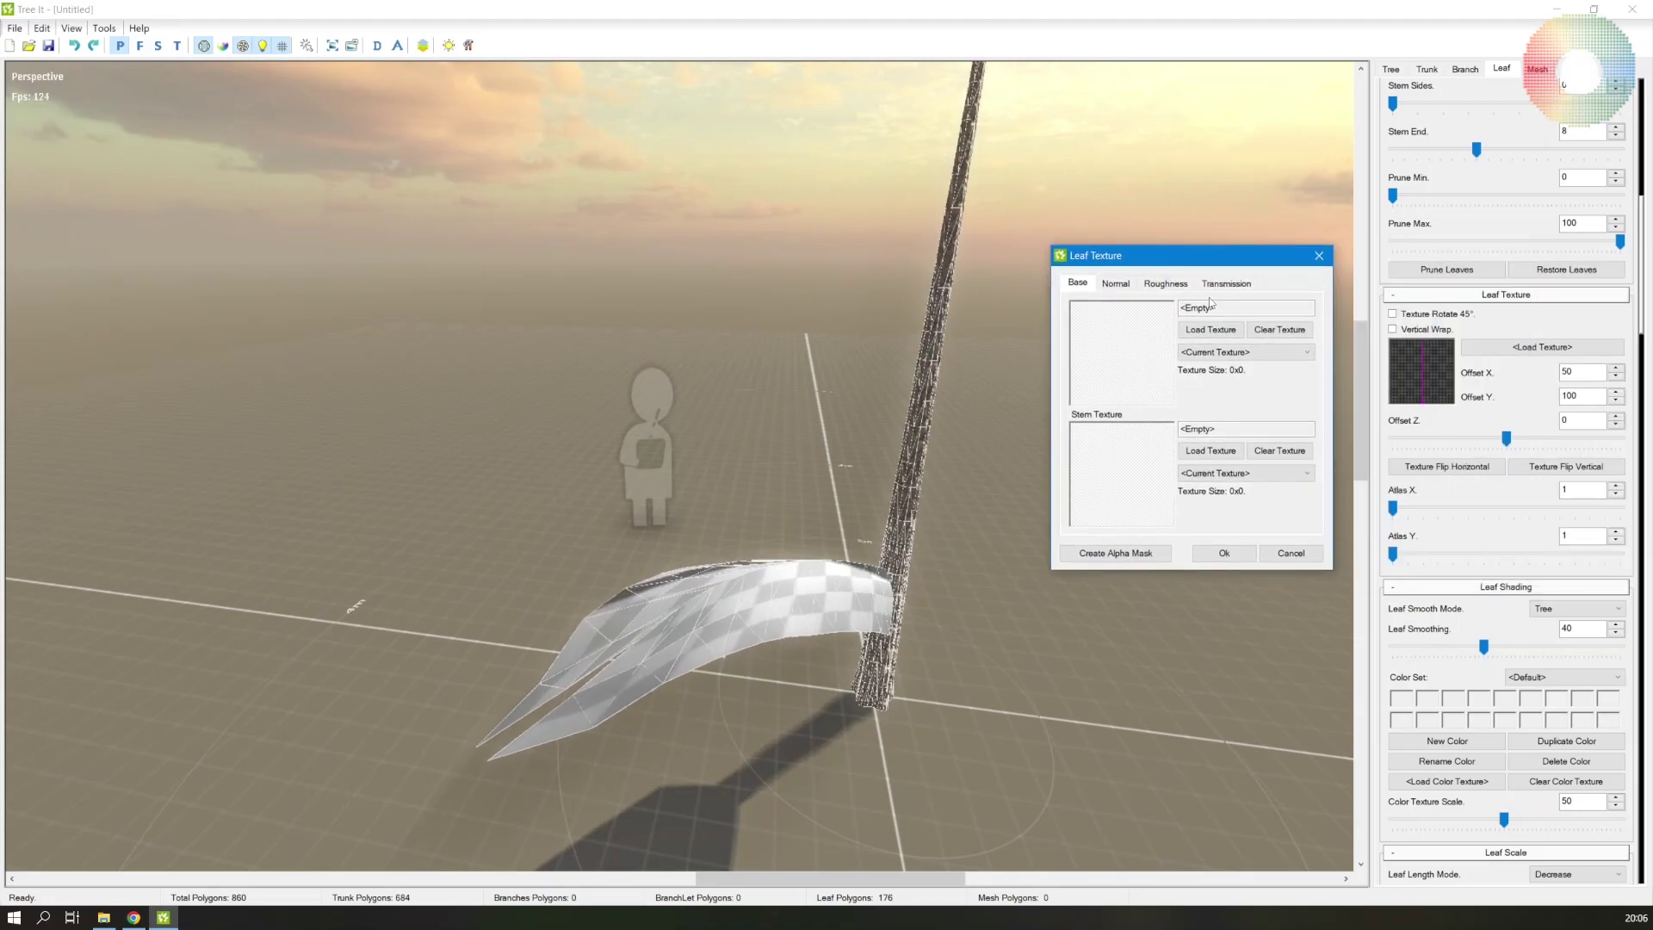
{"action": "left_click", "coordinate": [1210, 329]}
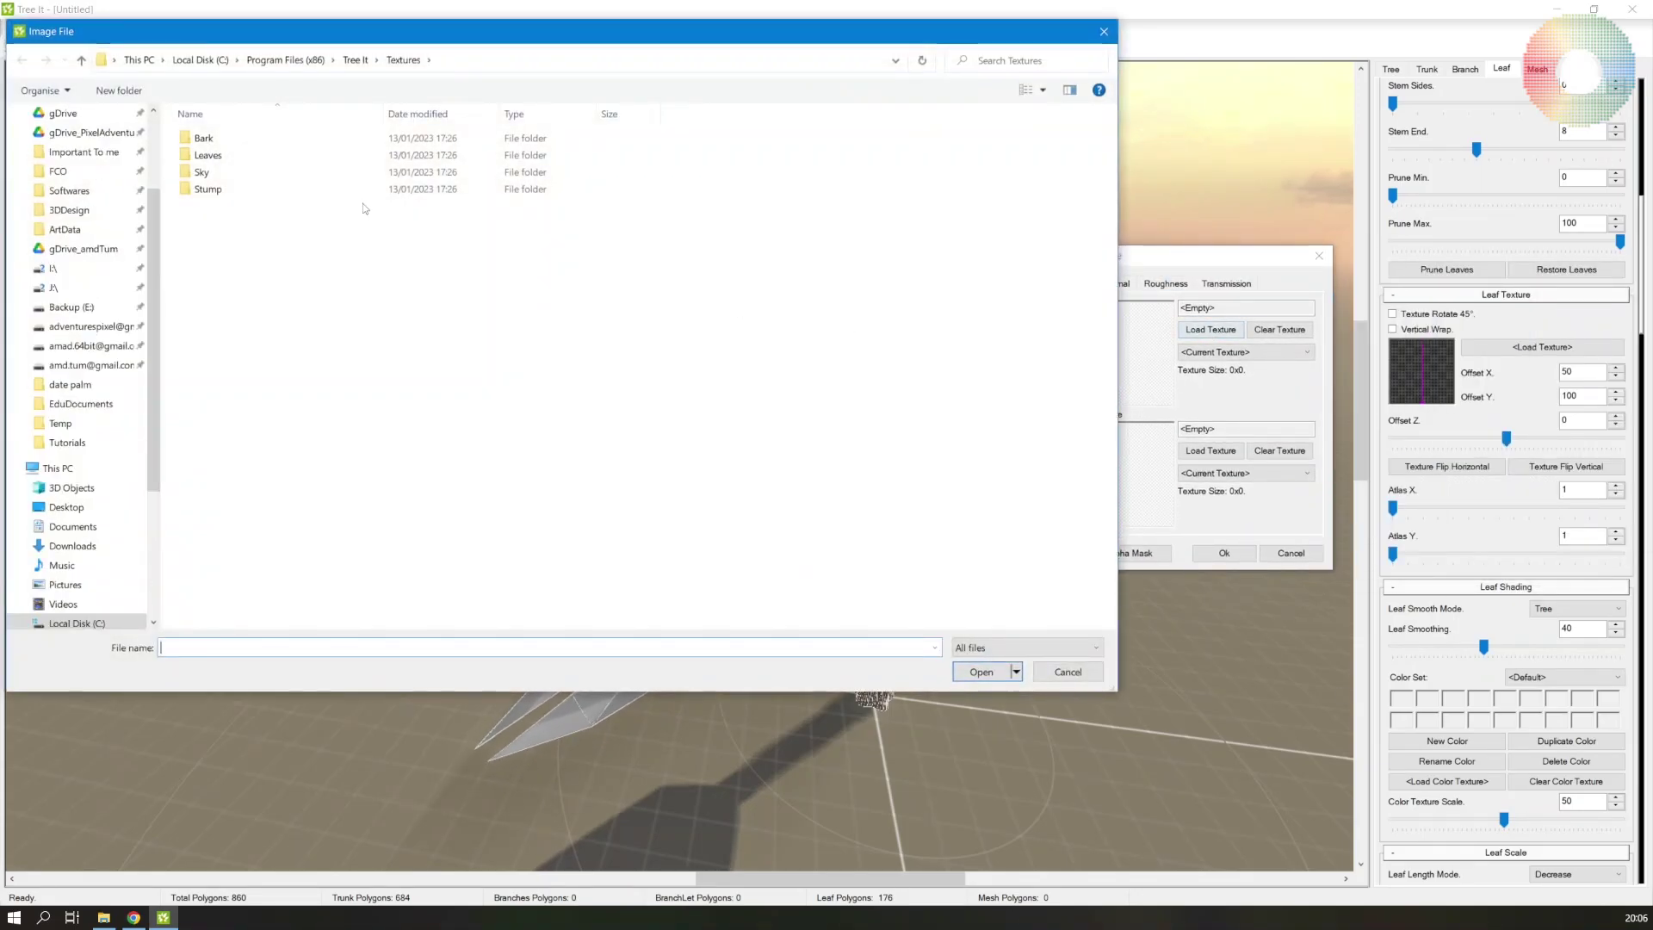
{"action": "left_click", "coordinate": [355, 60]}
{"action": "left_click", "coordinate": [210, 191]}
{"action": "double_click", "coordinate": [210, 190]}
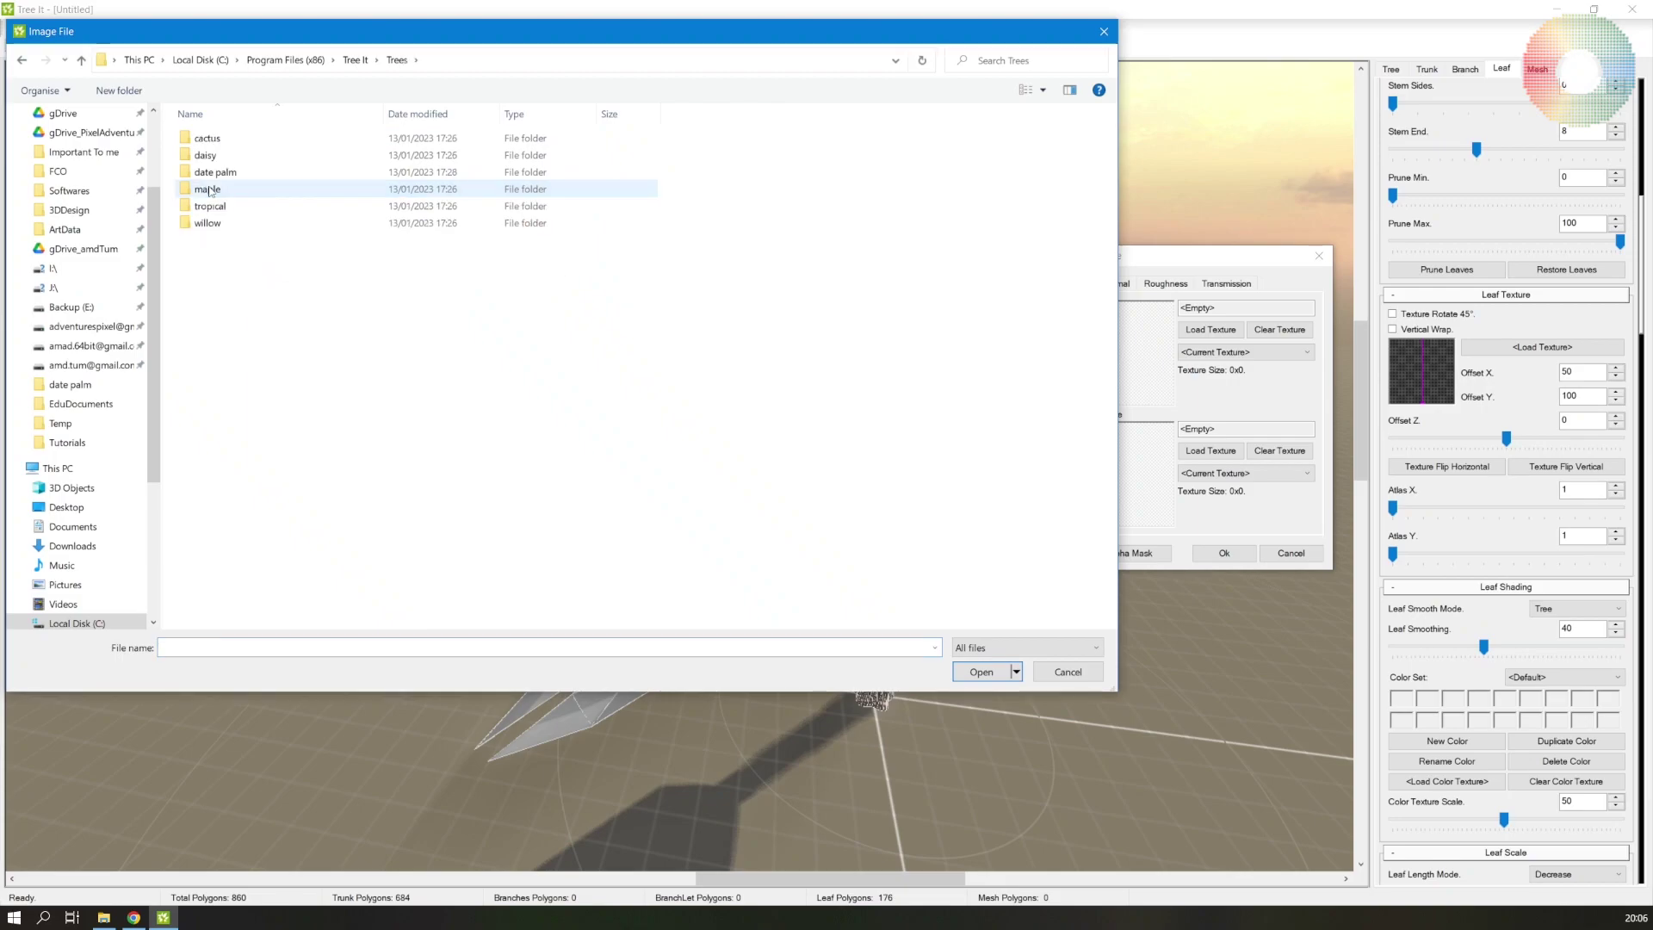
{"action": "double_click", "coordinate": [215, 172]}
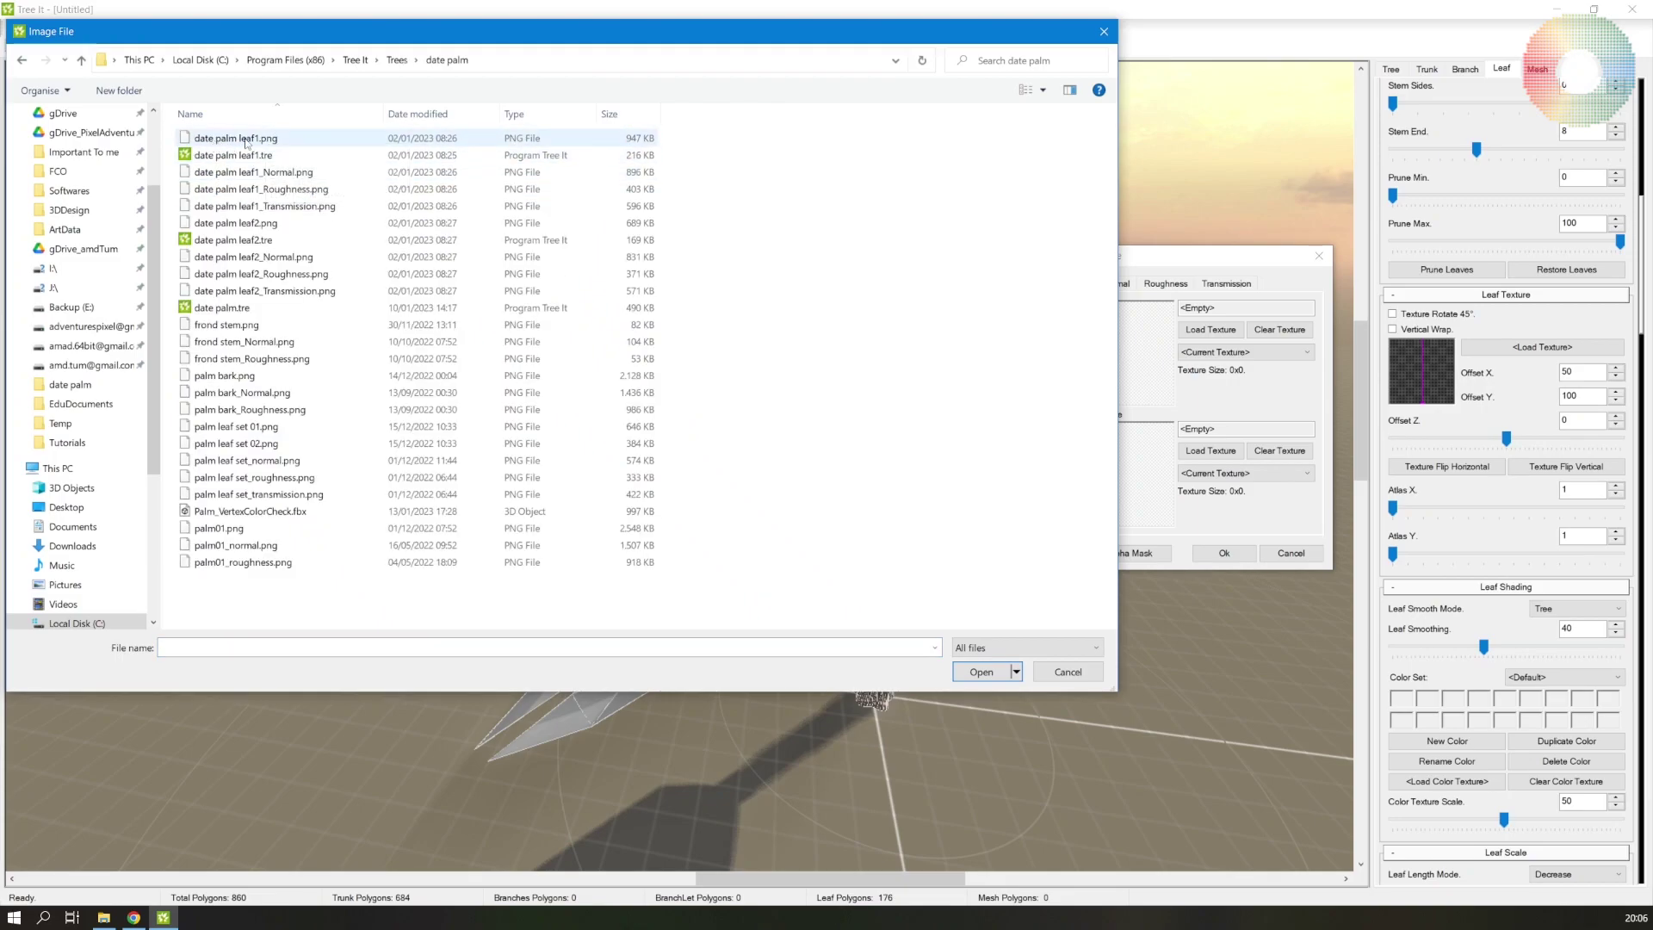
{"action": "double_click", "coordinate": [246, 142]}
Load the date palm leaf normal map into the Normal slot
{"action": "left_click", "coordinate": [1151, 283]}
{"action": "left_click", "coordinate": [1210, 329]}
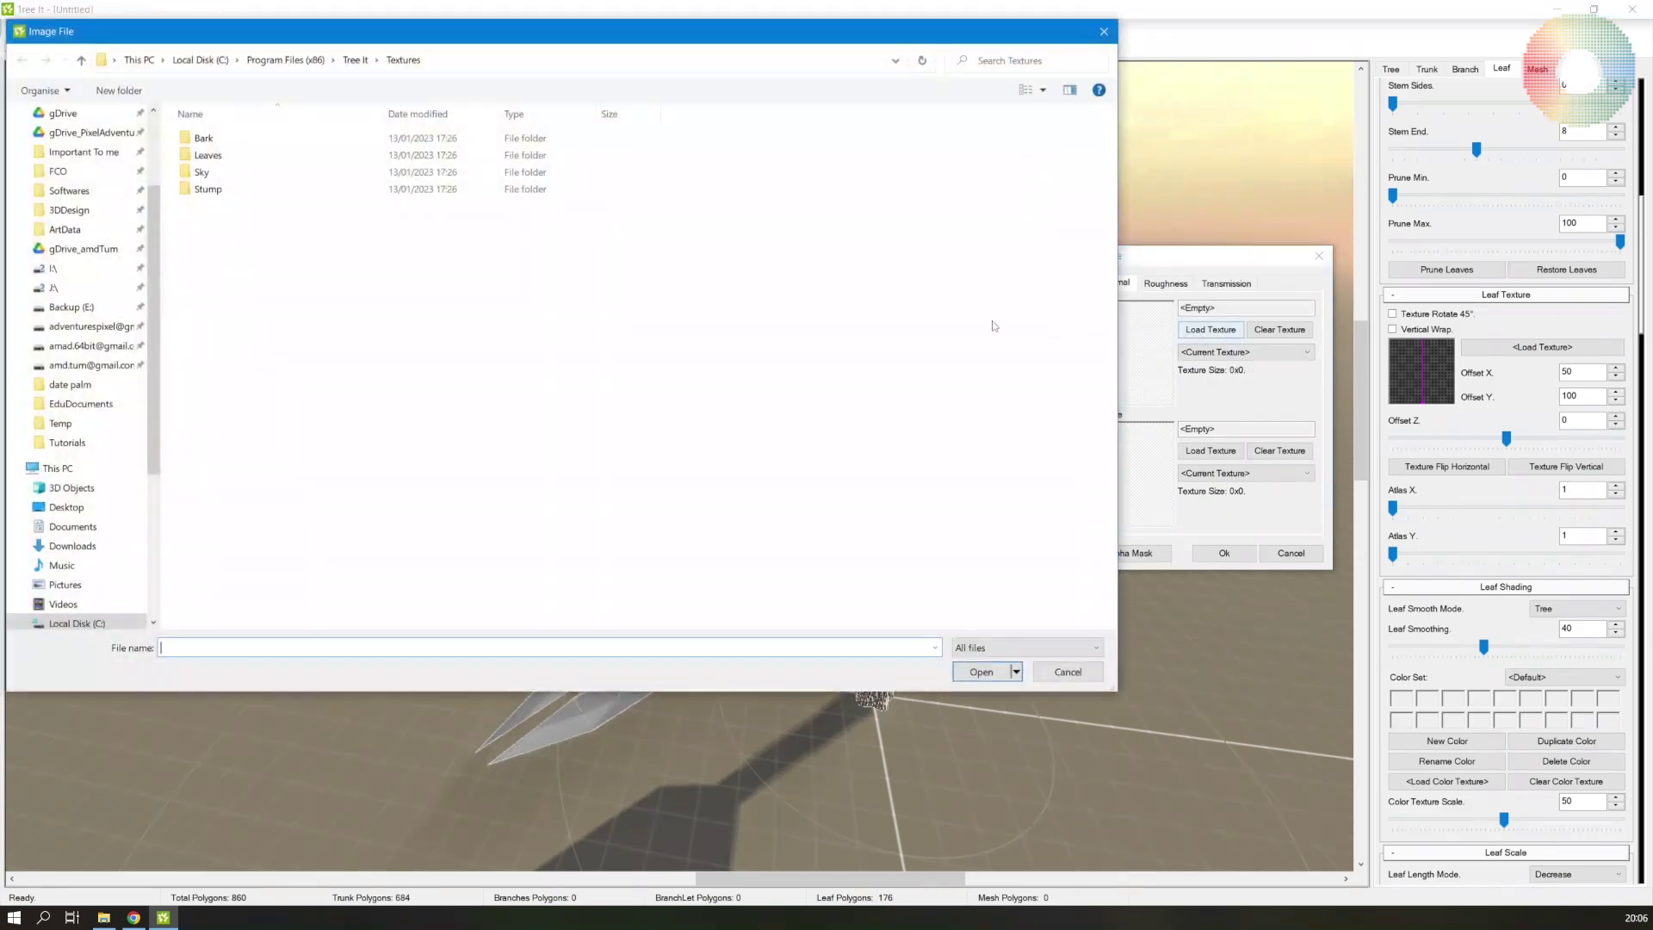
{"action": "left_click", "coordinate": [355, 60]}
{"action": "double_click", "coordinate": [216, 172]}
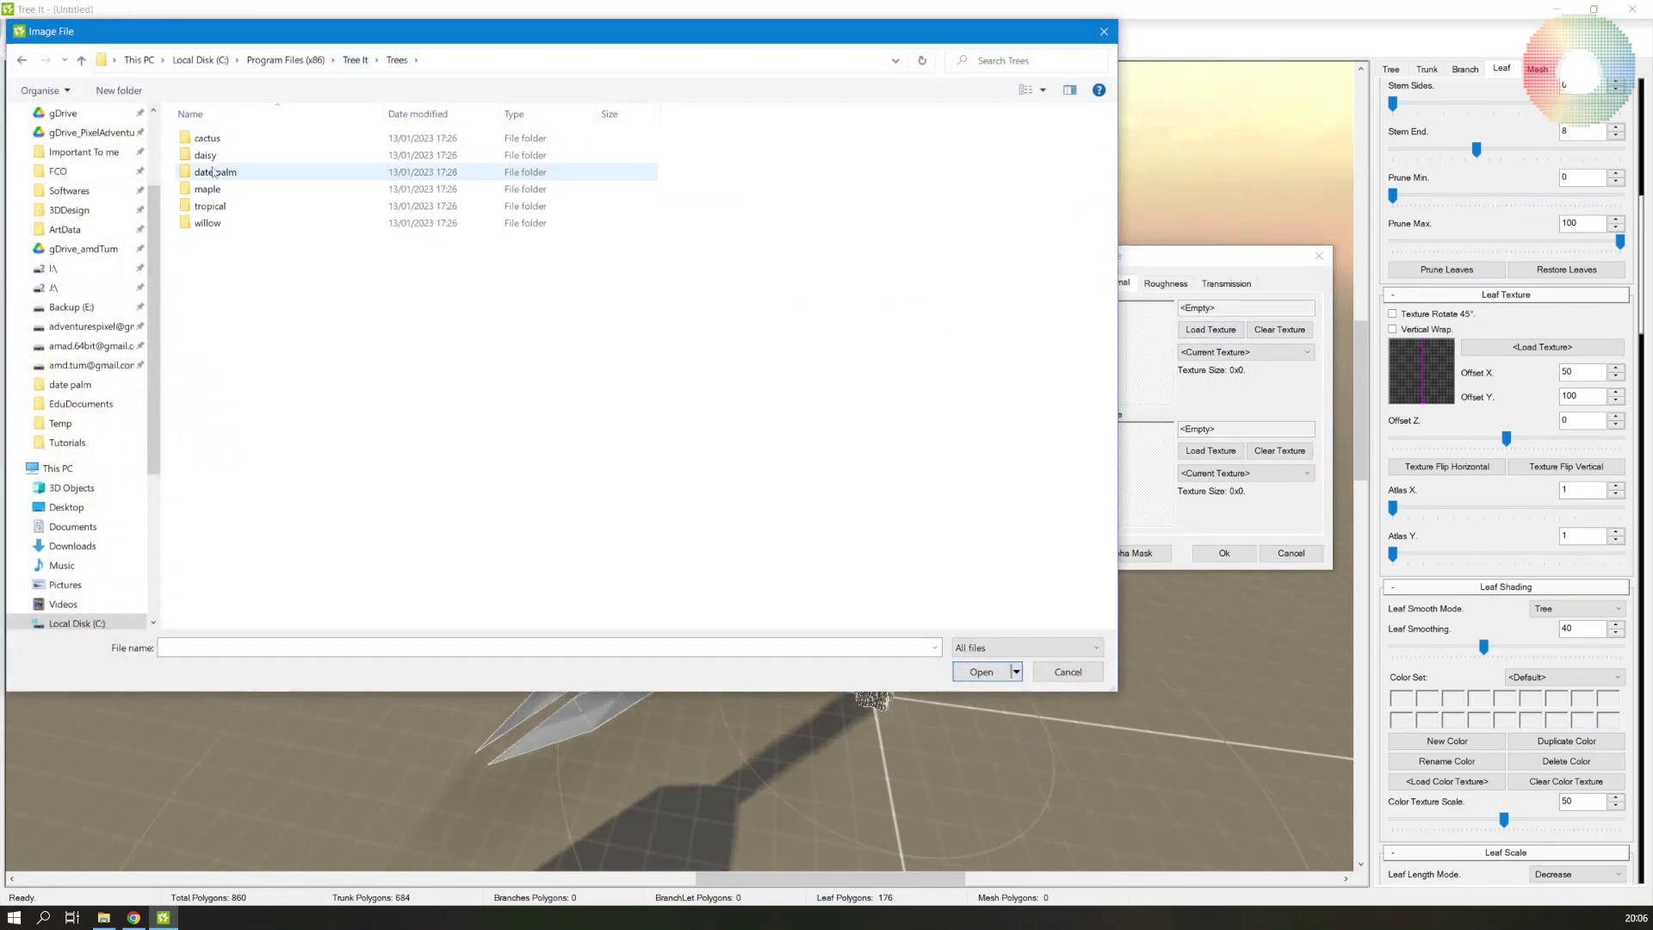
{"action": "double_click", "coordinate": [215, 172]}
{"action": "double_click", "coordinate": [296, 191]}
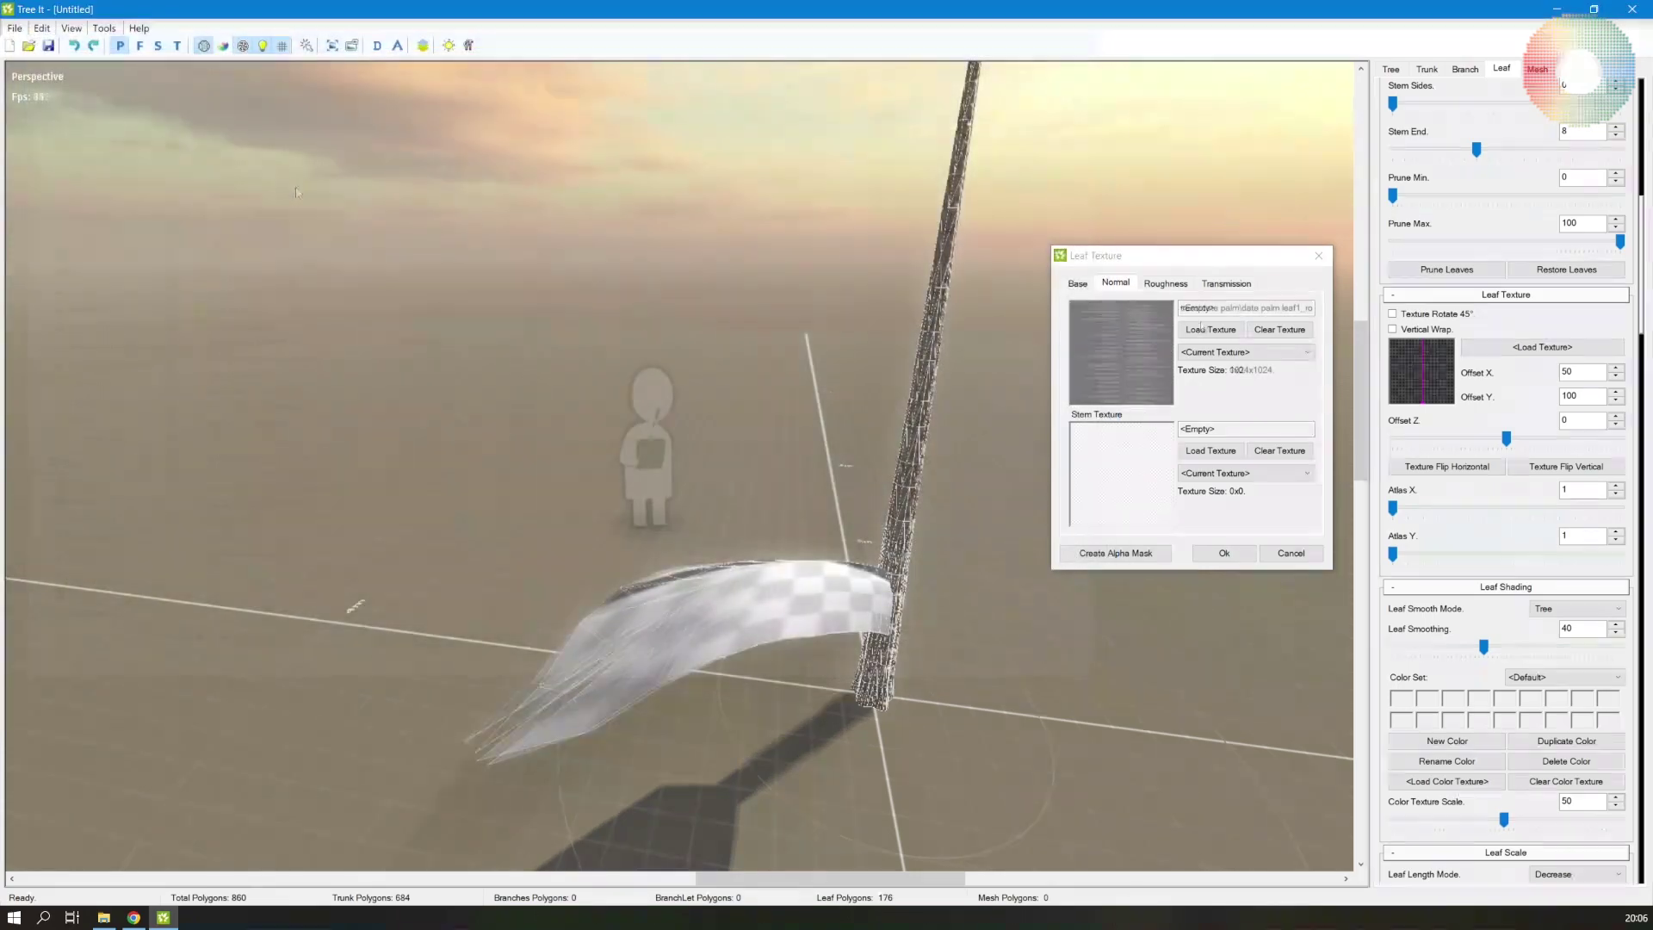
Load the matching leaf Roughness and Transmission maps into their slots
{"action": "left_click", "coordinate": [1165, 283]}
{"action": "left_click", "coordinate": [1210, 328]}
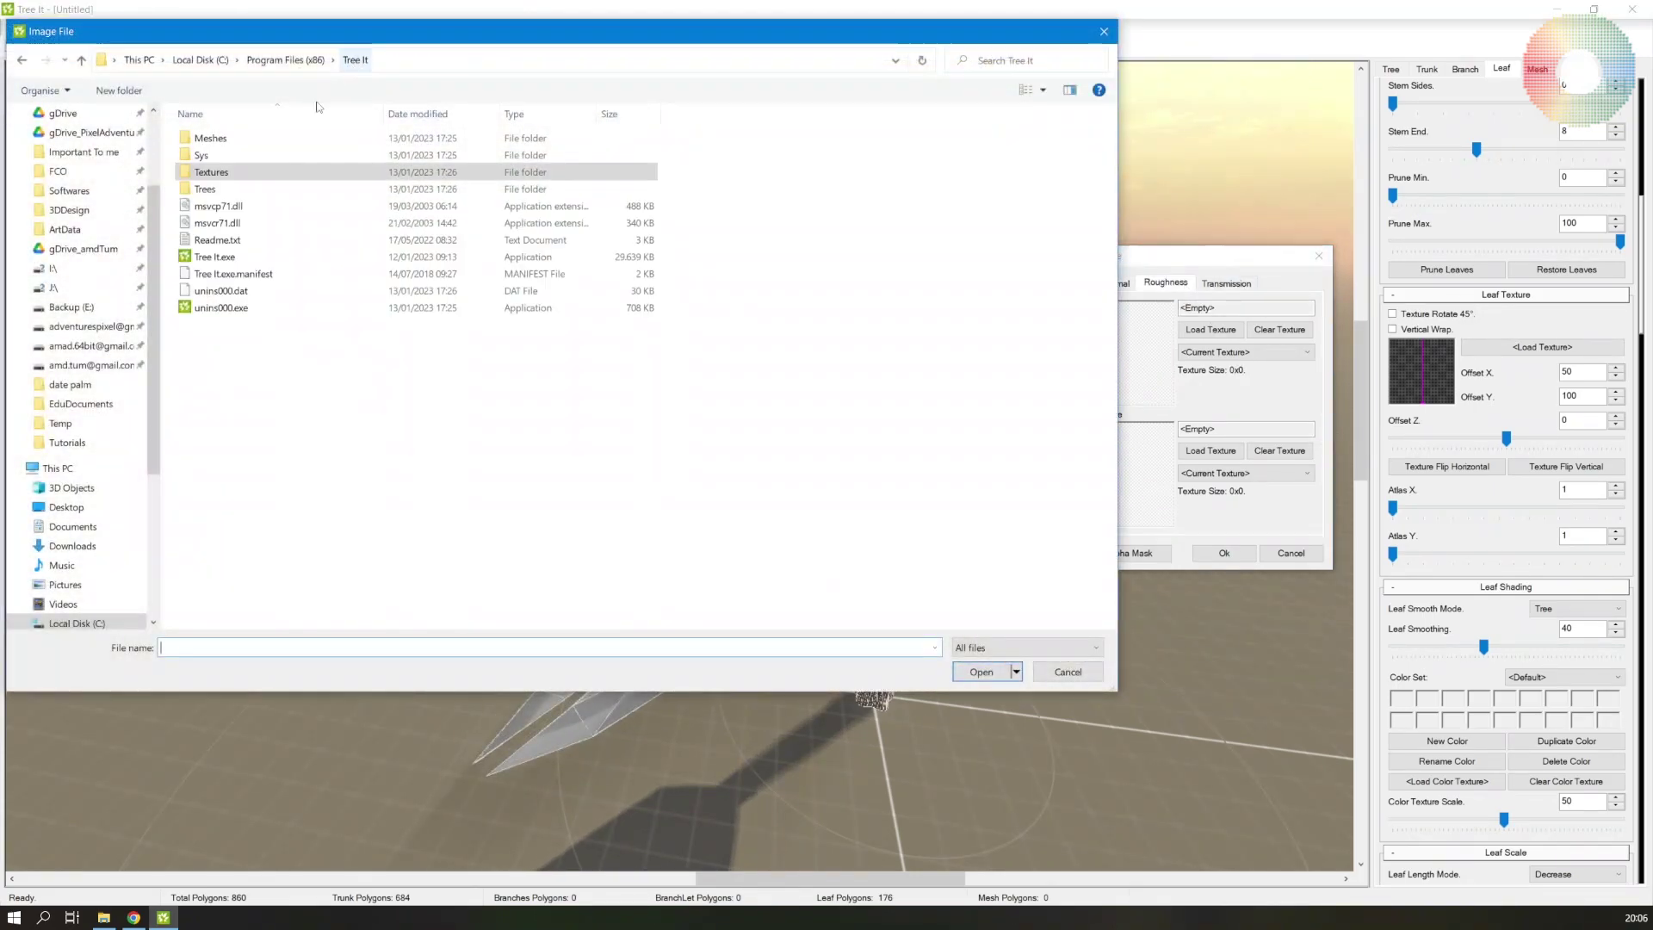
{"action": "double_click", "coordinate": [224, 198]}
{"action": "left_click", "coordinate": [1226, 283]}
{"action": "left_click", "coordinate": [1210, 329]}
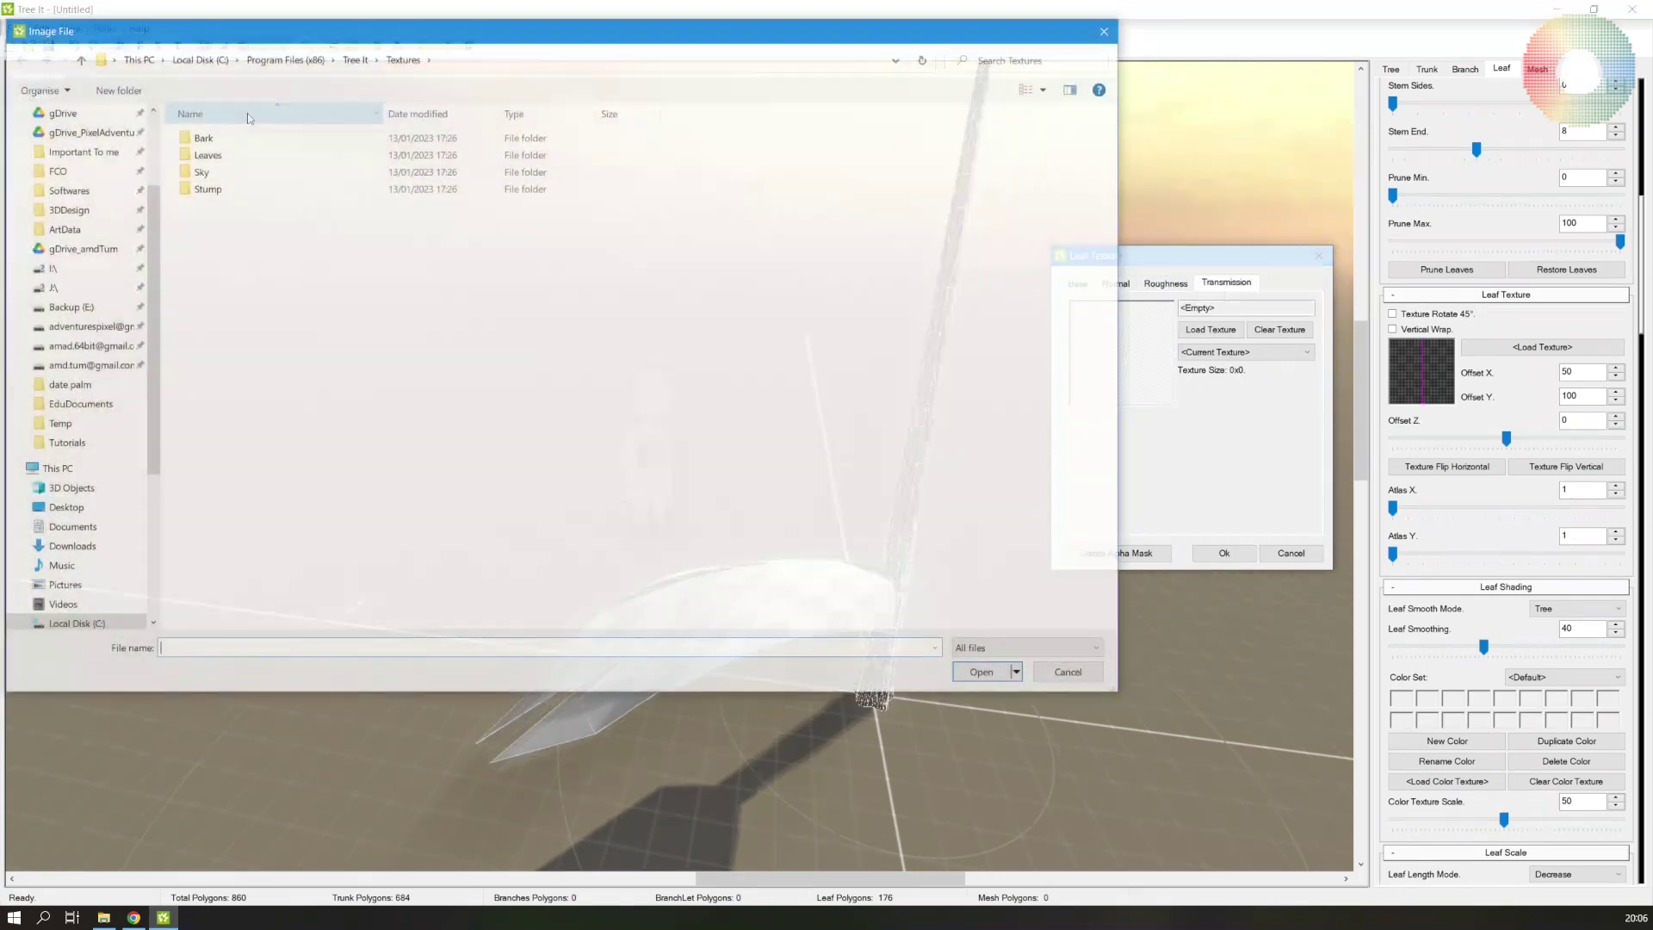
{"action": "left_click", "coordinate": [356, 60]}
{"action": "double_click", "coordinate": [207, 172]}
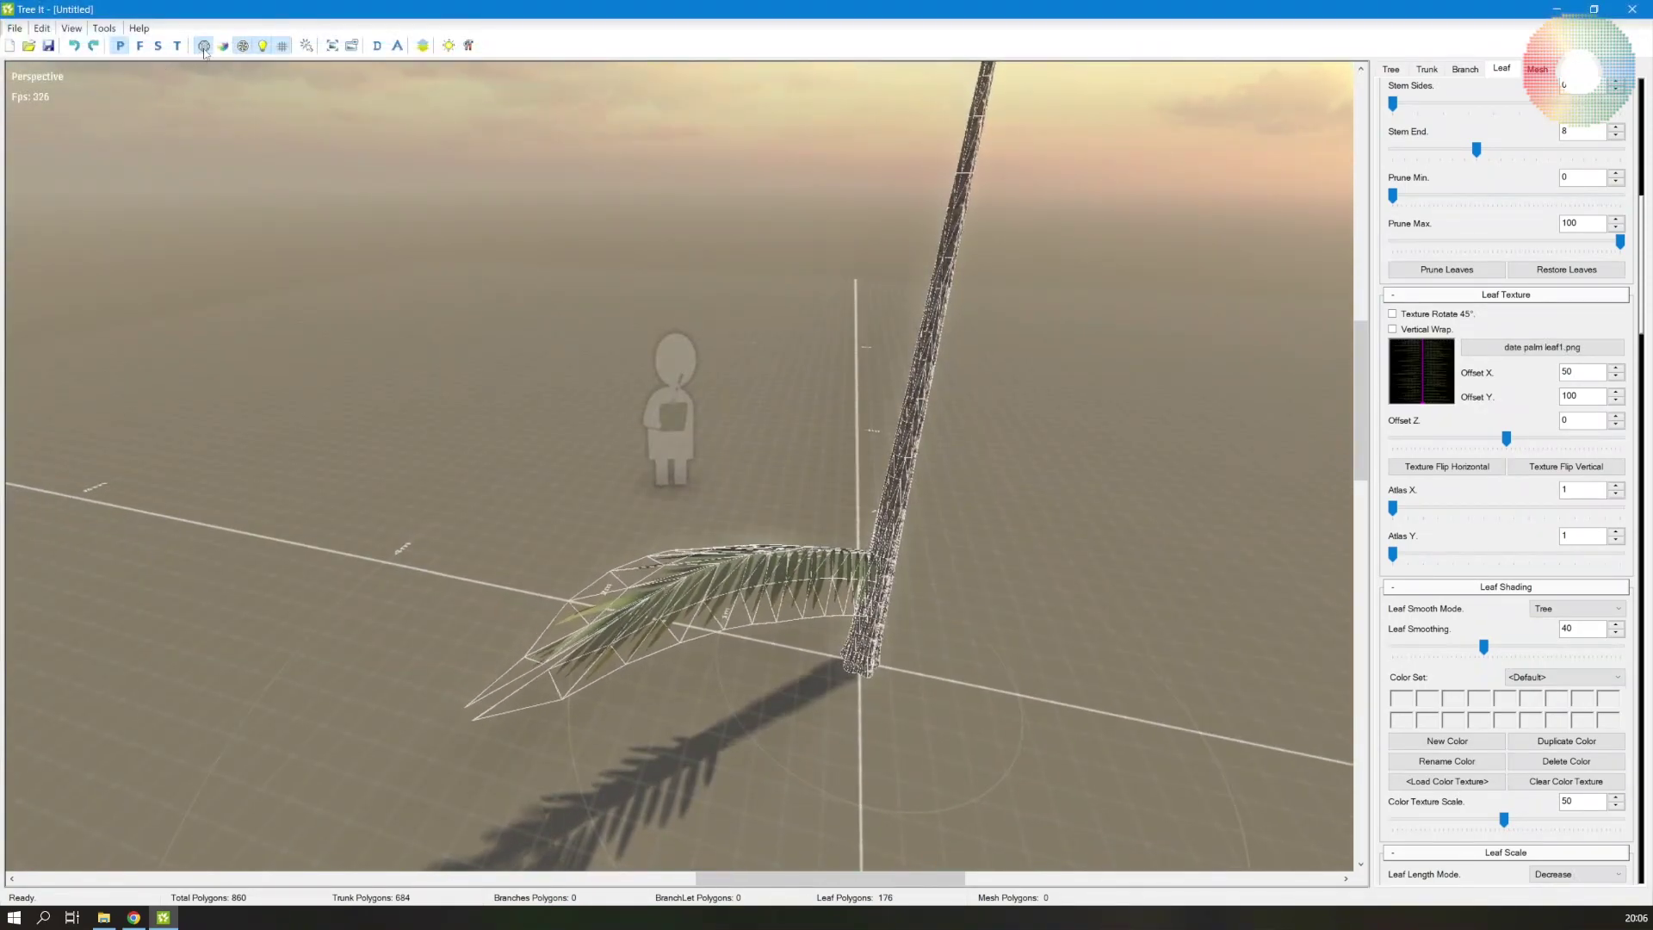
Turn off the wireframe overlay and enable Vertical Wrap for the leaf texture
{"action": "left_click", "coordinate": [204, 44]}
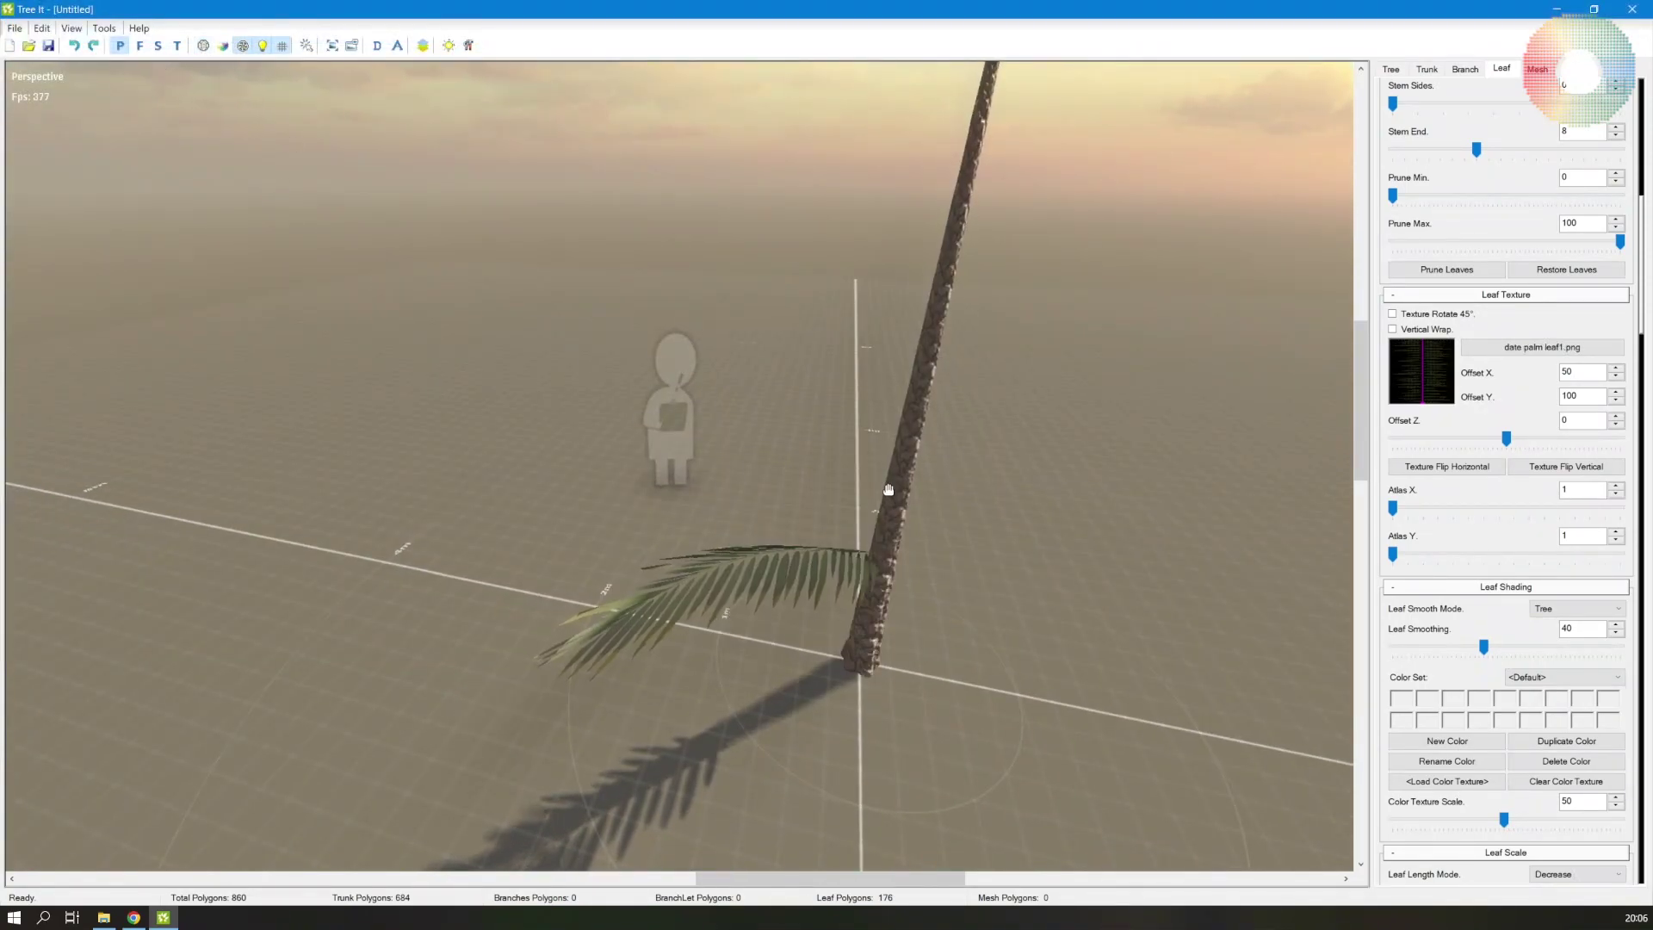
{"action": "left_click_drag", "start_coordinate": [888, 489], "coordinate": [921, 475]}
{"action": "left_click", "coordinate": [1390, 331]}
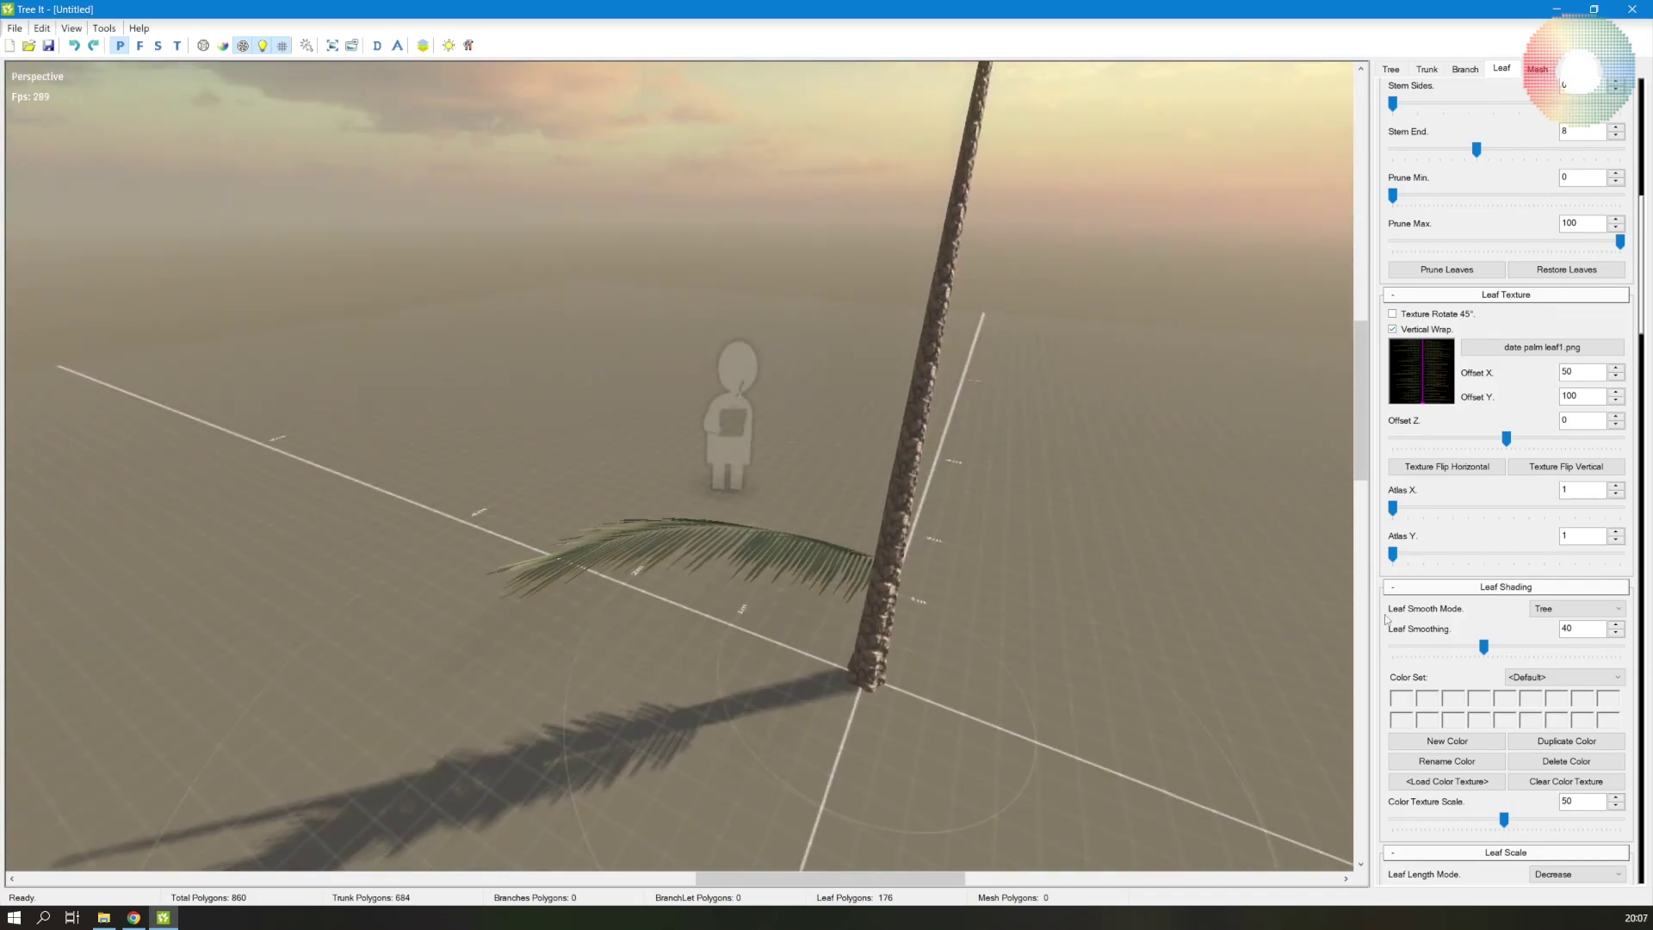
{"action": "scroll", "coordinate": [1386, 618], "scroll_direction": "up", "scroll_amount": 6}
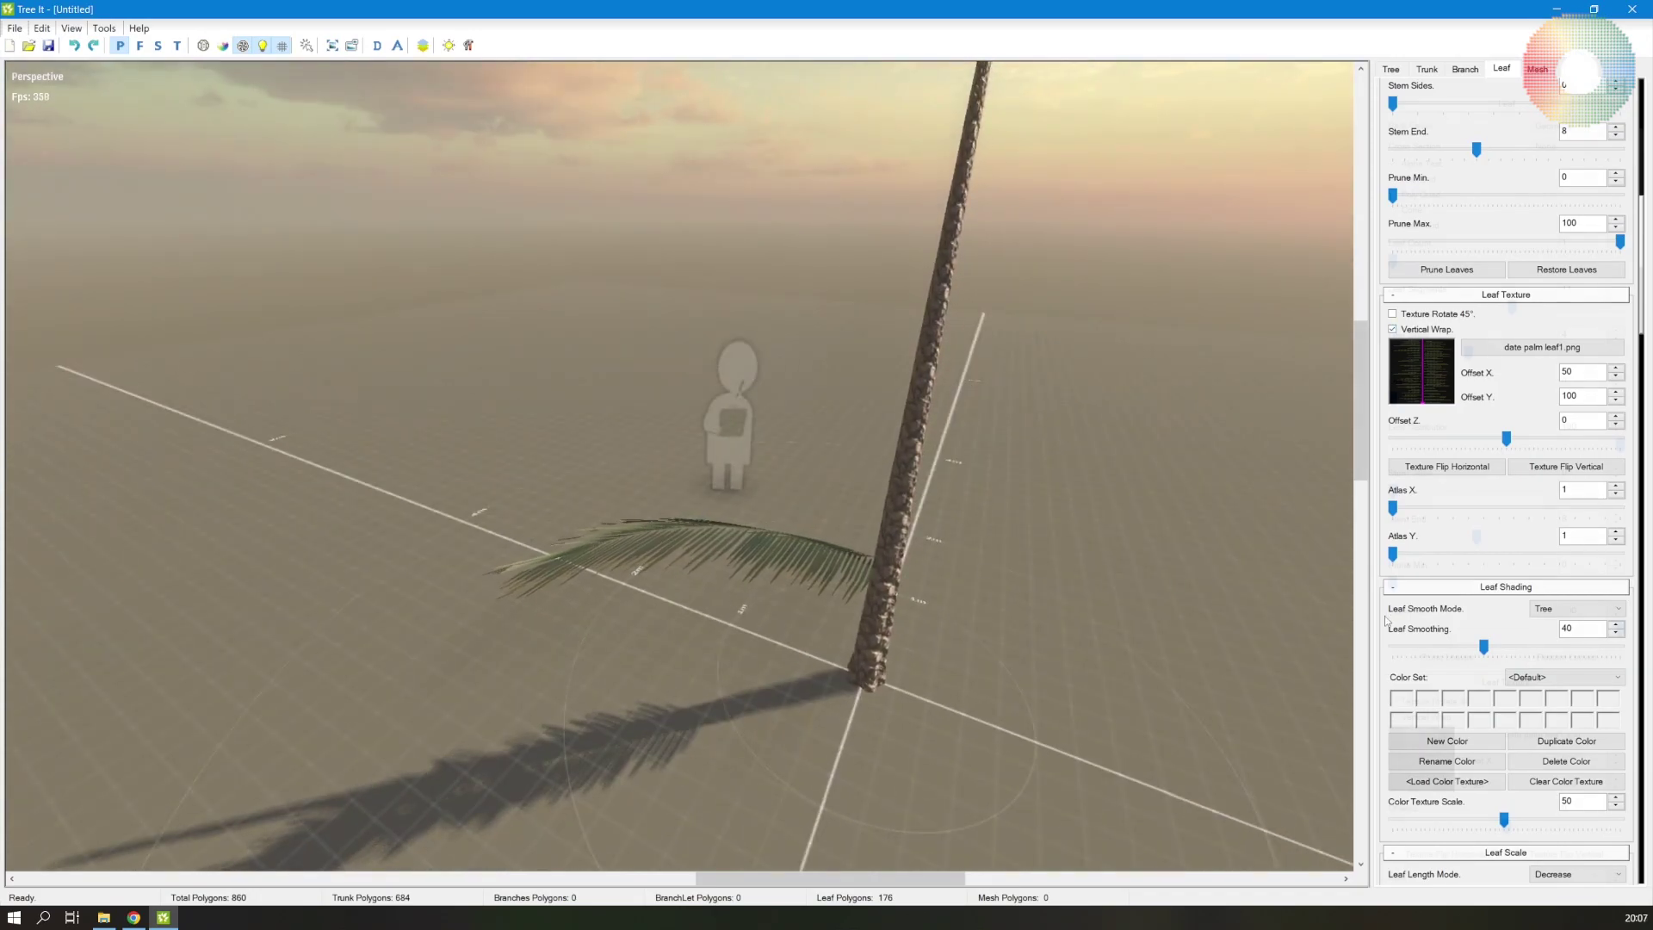
{"action": "scroll", "coordinate": [1381, 624], "scroll_direction": "down", "scroll_amount": 17}
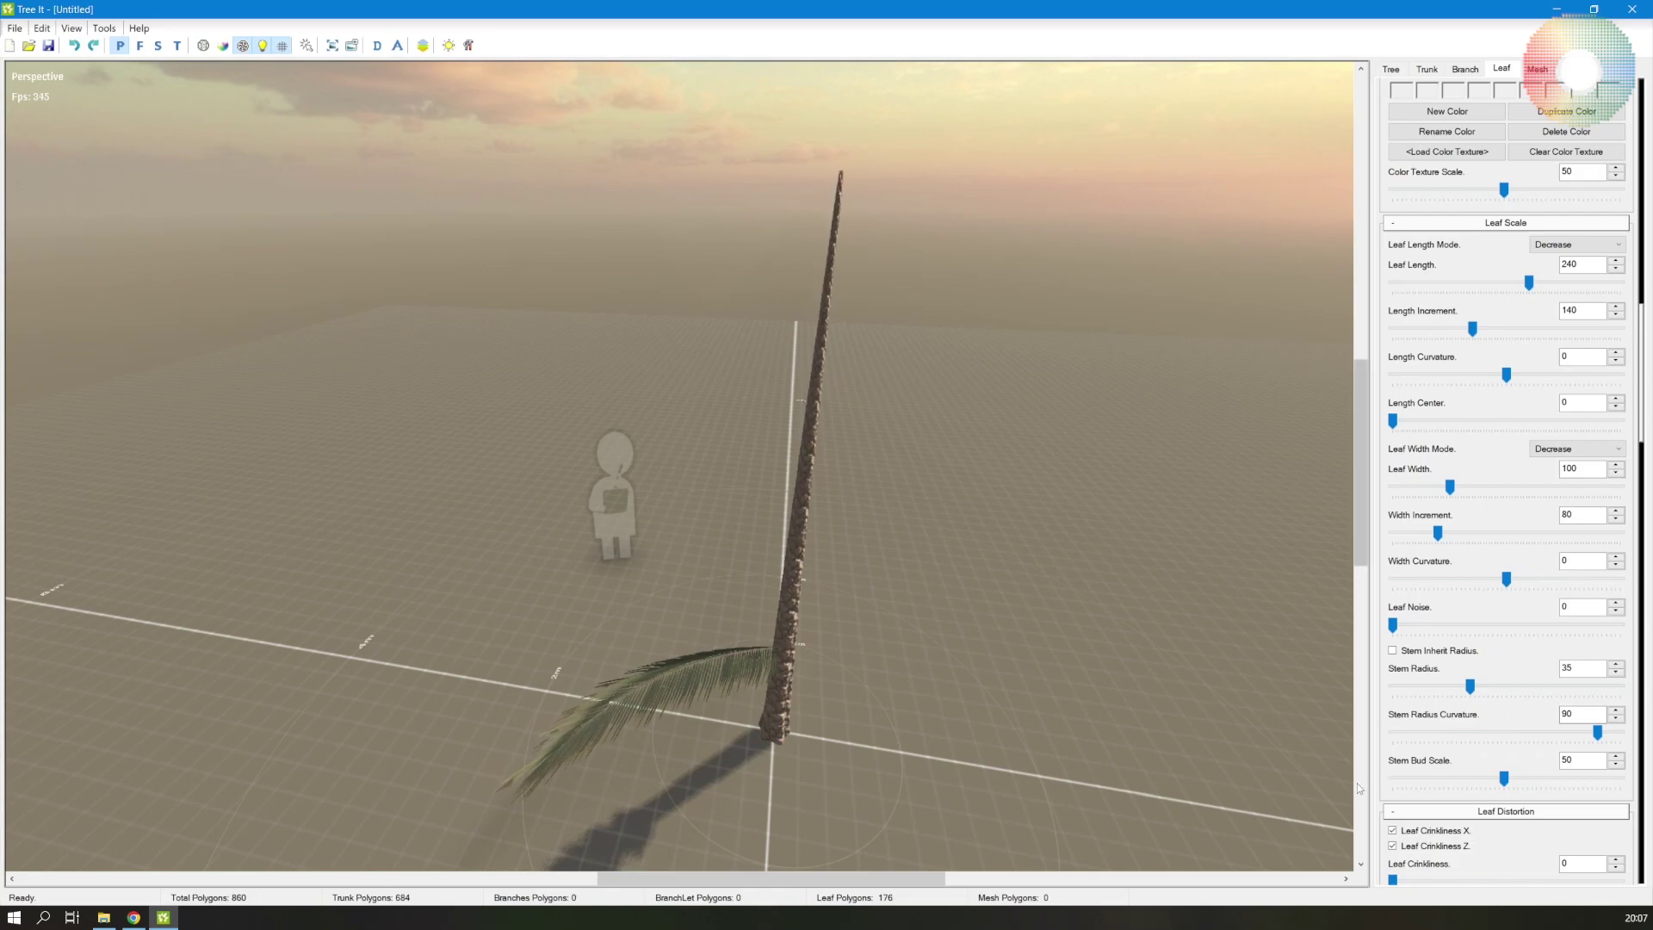
Set leaf Position Min to 98 and Step Frequency to 4 in Leaf Position
{"action": "scroll", "coordinate": [1373, 781], "scroll_direction": "down", "scroll_amount": 17}
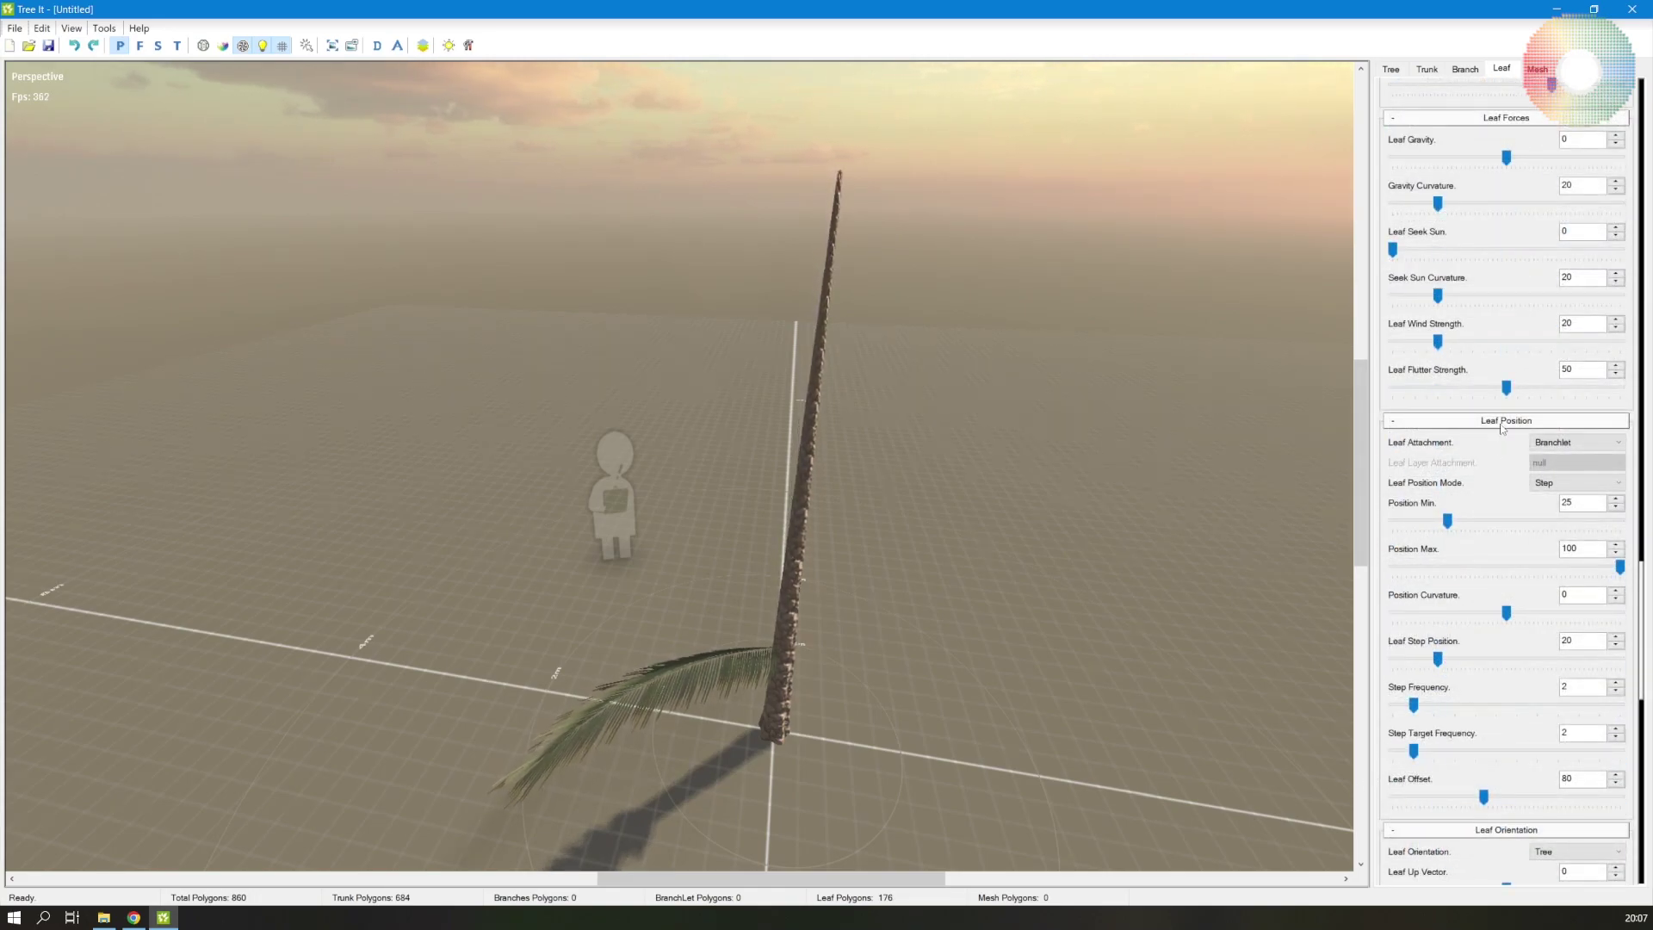
{"action": "scroll", "coordinate": [1383, 505], "scroll_direction": "down", "scroll_amount": 1}
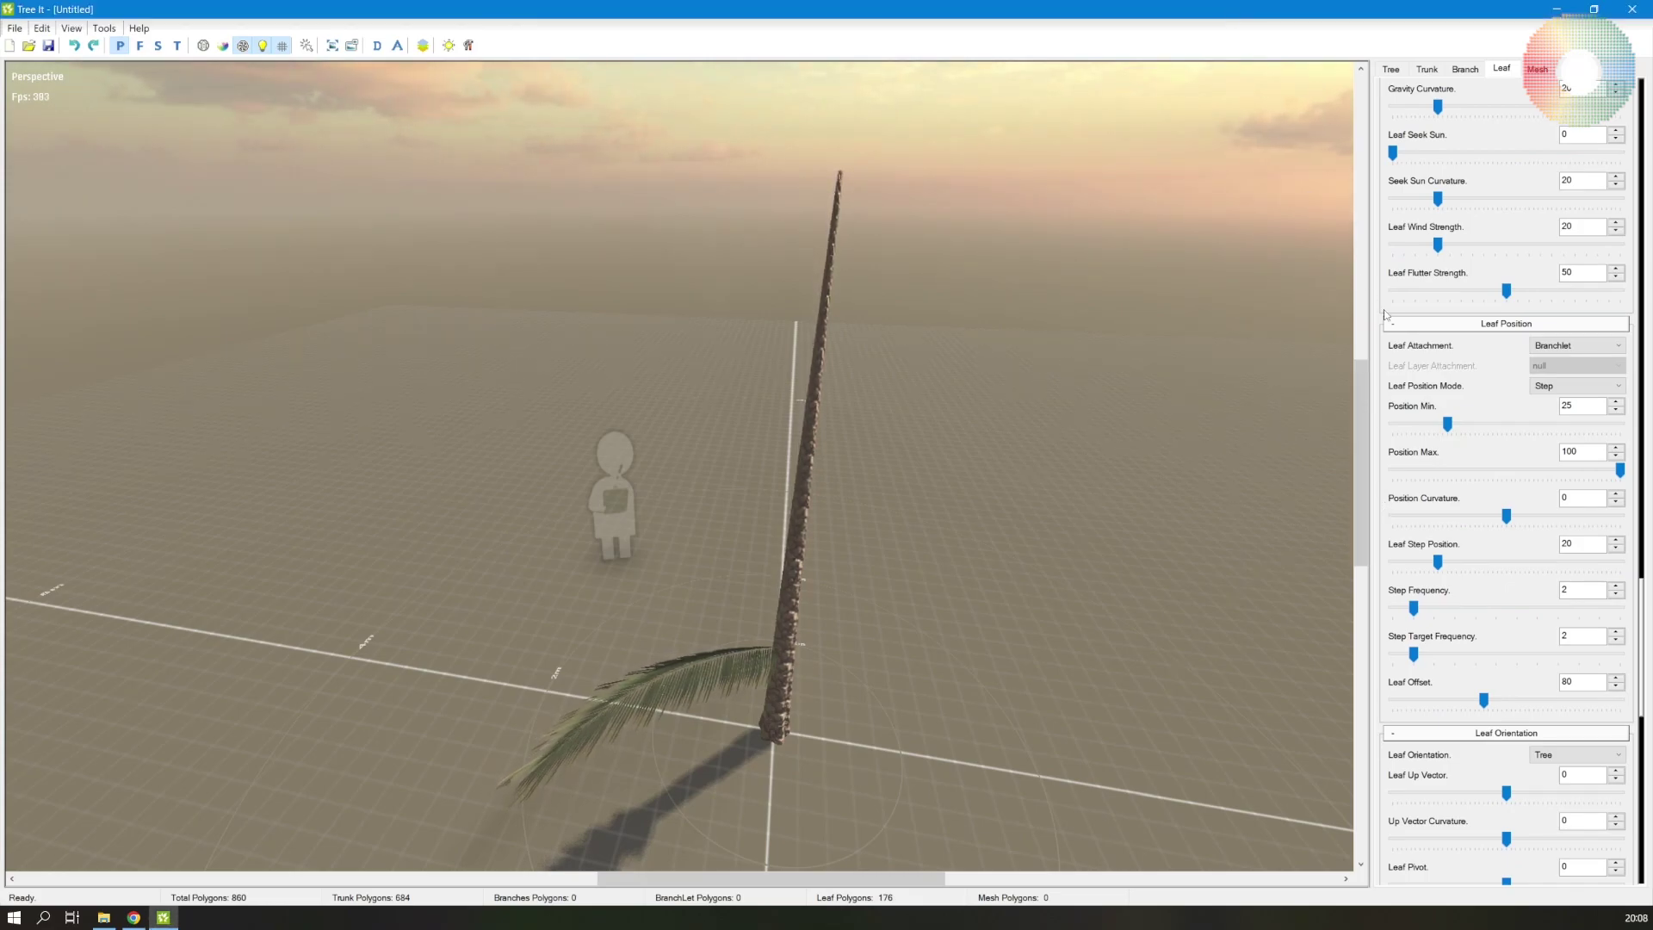
{"action": "left_click_drag", "start_coordinate": [1447, 423], "coordinate": [1616, 435]}
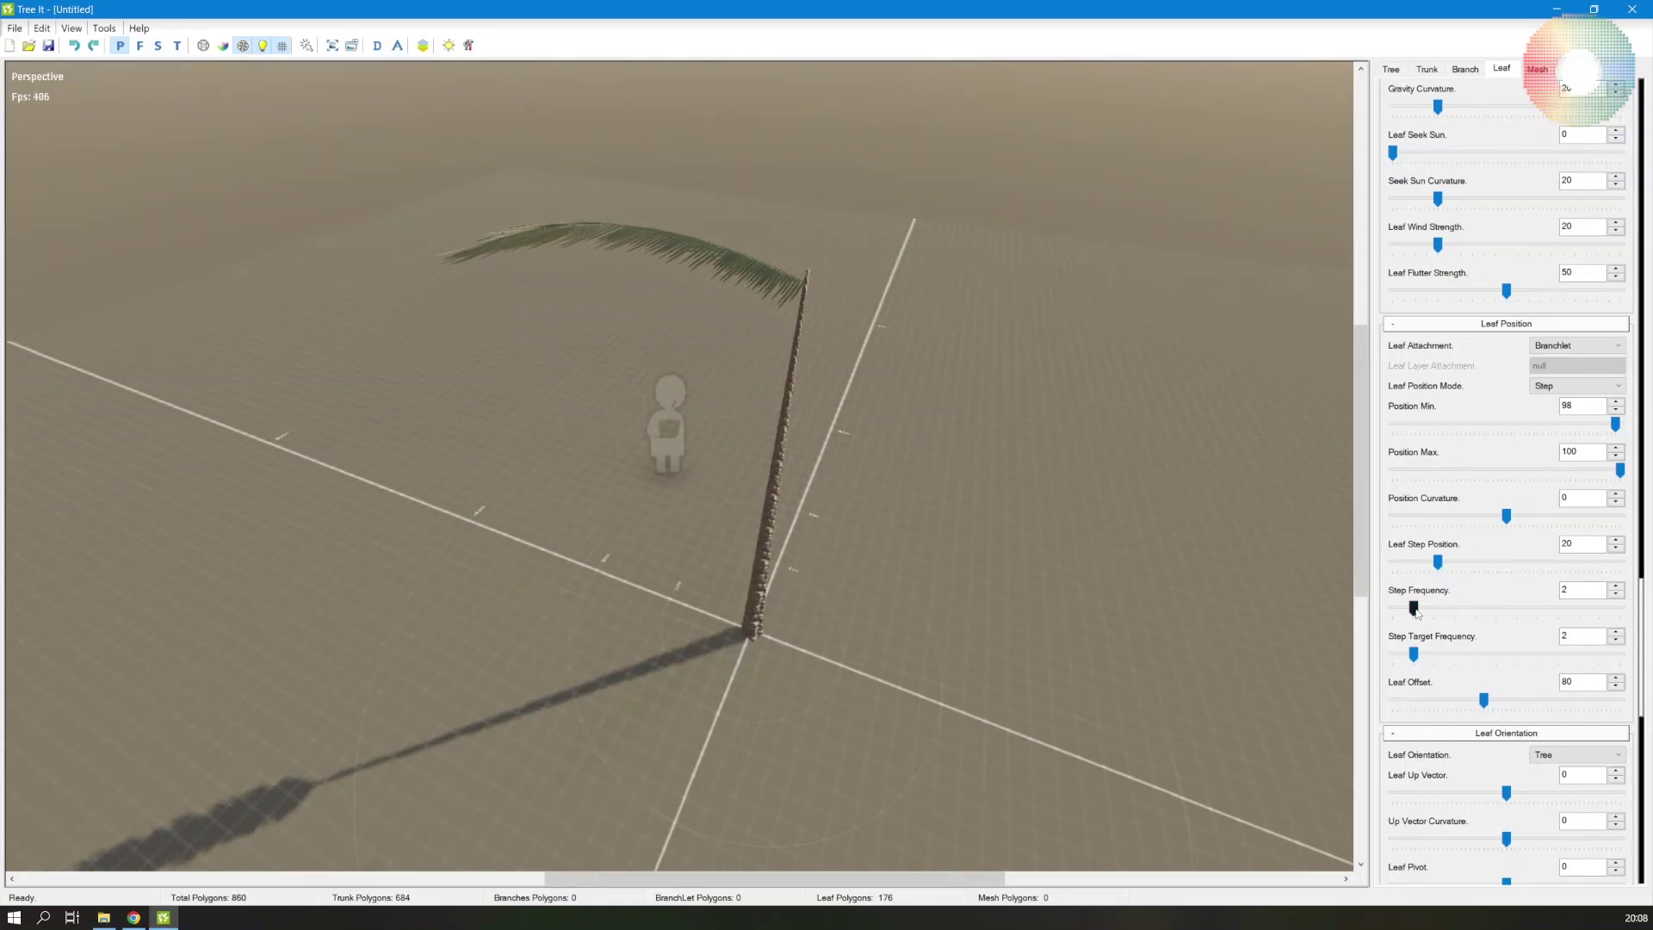
{"action": "left_click_drag", "start_coordinate": [1413, 608], "coordinate": [1480, 648]}
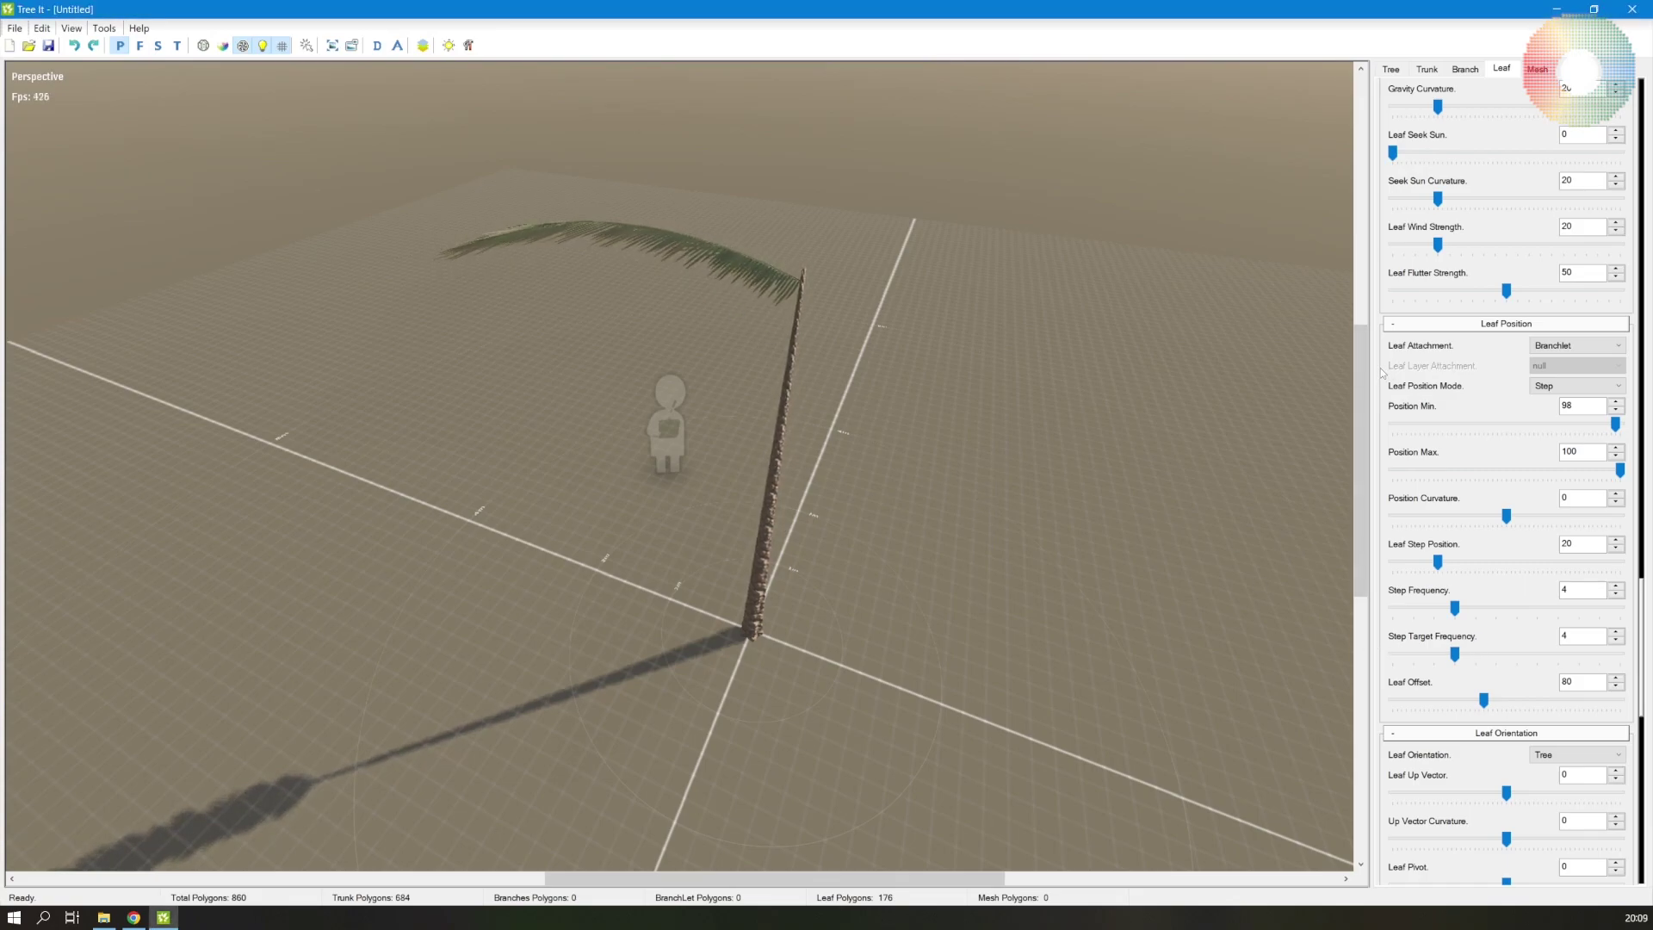
Set Leaf Count to 32 and change Back Faces to Double Sided
{"action": "scroll", "coordinate": [1381, 371], "scroll_direction": "down", "scroll_amount": 10}
{"action": "scroll", "coordinate": [1381, 372], "scroll_direction": "up", "scroll_amount": 15}
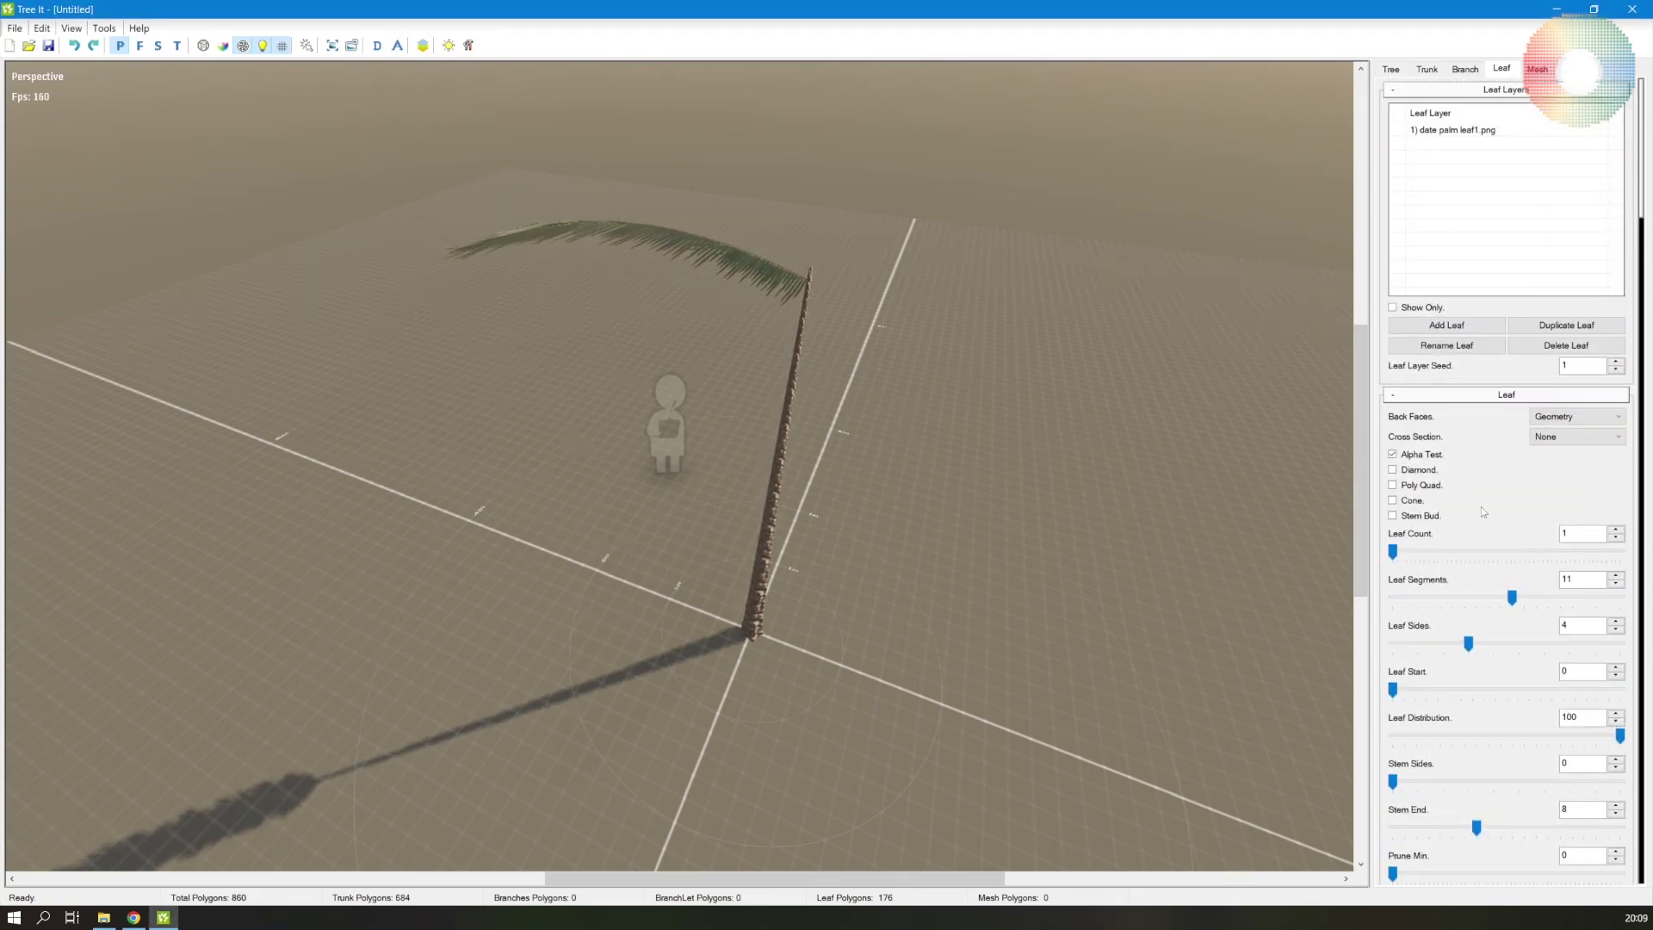
{"action": "left_click_drag", "start_coordinate": [1393, 552], "coordinate": [1412, 552]}
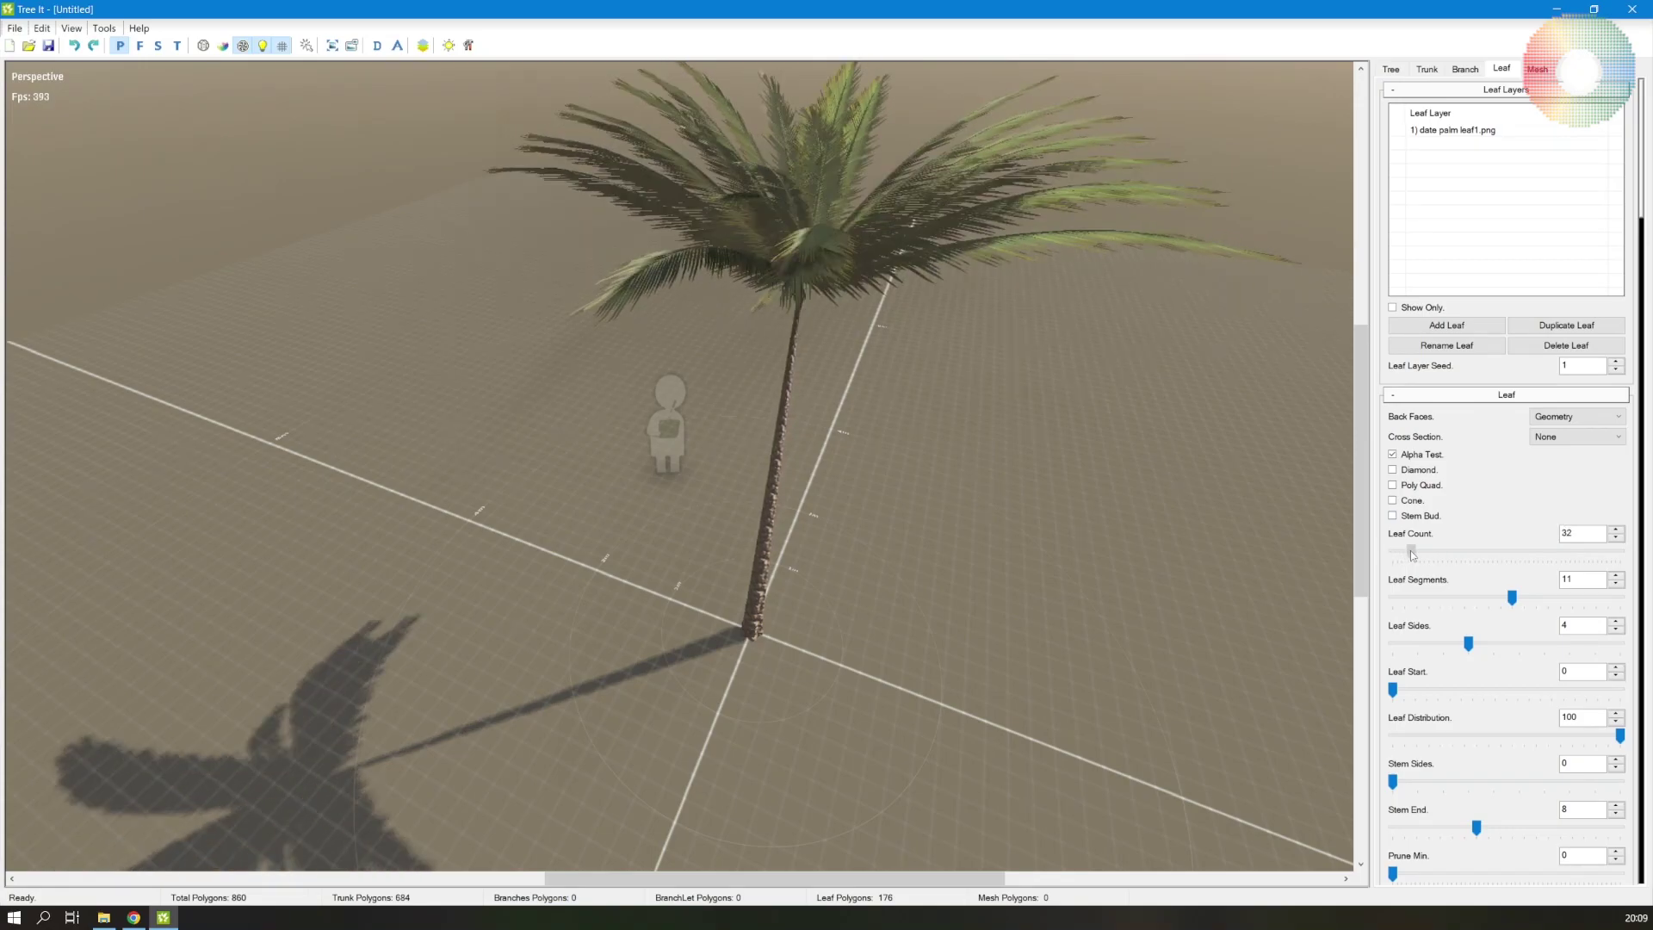
{"action": "left_click_drag", "start_coordinate": [1114, 422], "coordinate": [675, 302]}
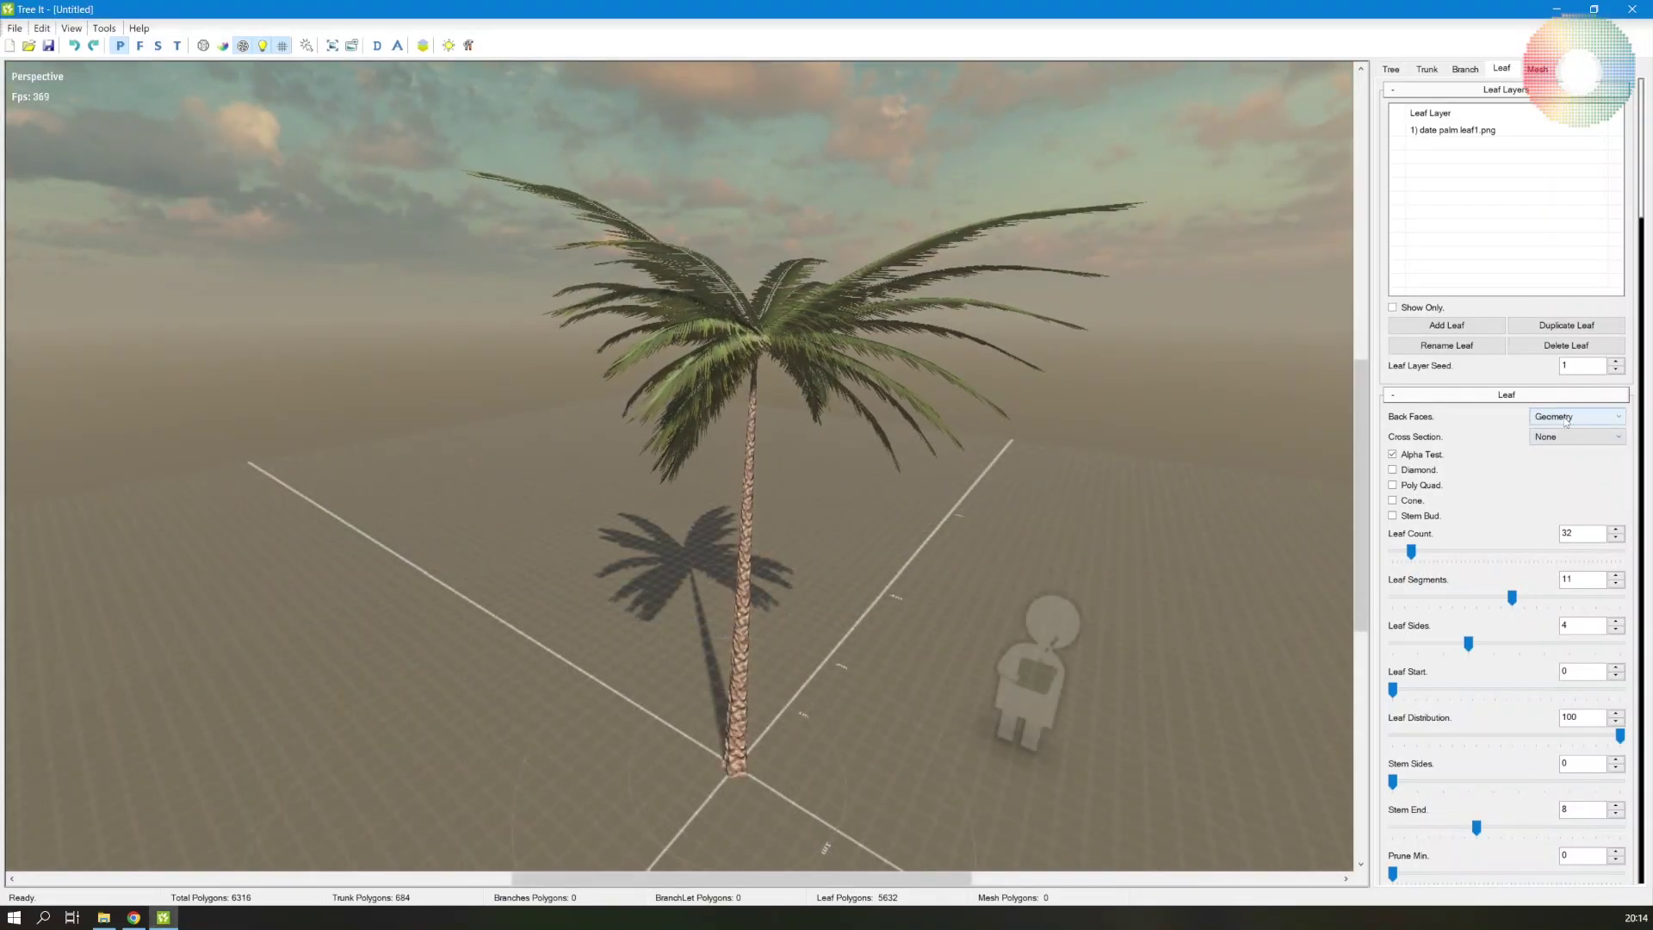
{"action": "left_click", "coordinate": [1565, 419]}
{"action": "left_click", "coordinate": [1565, 431]}
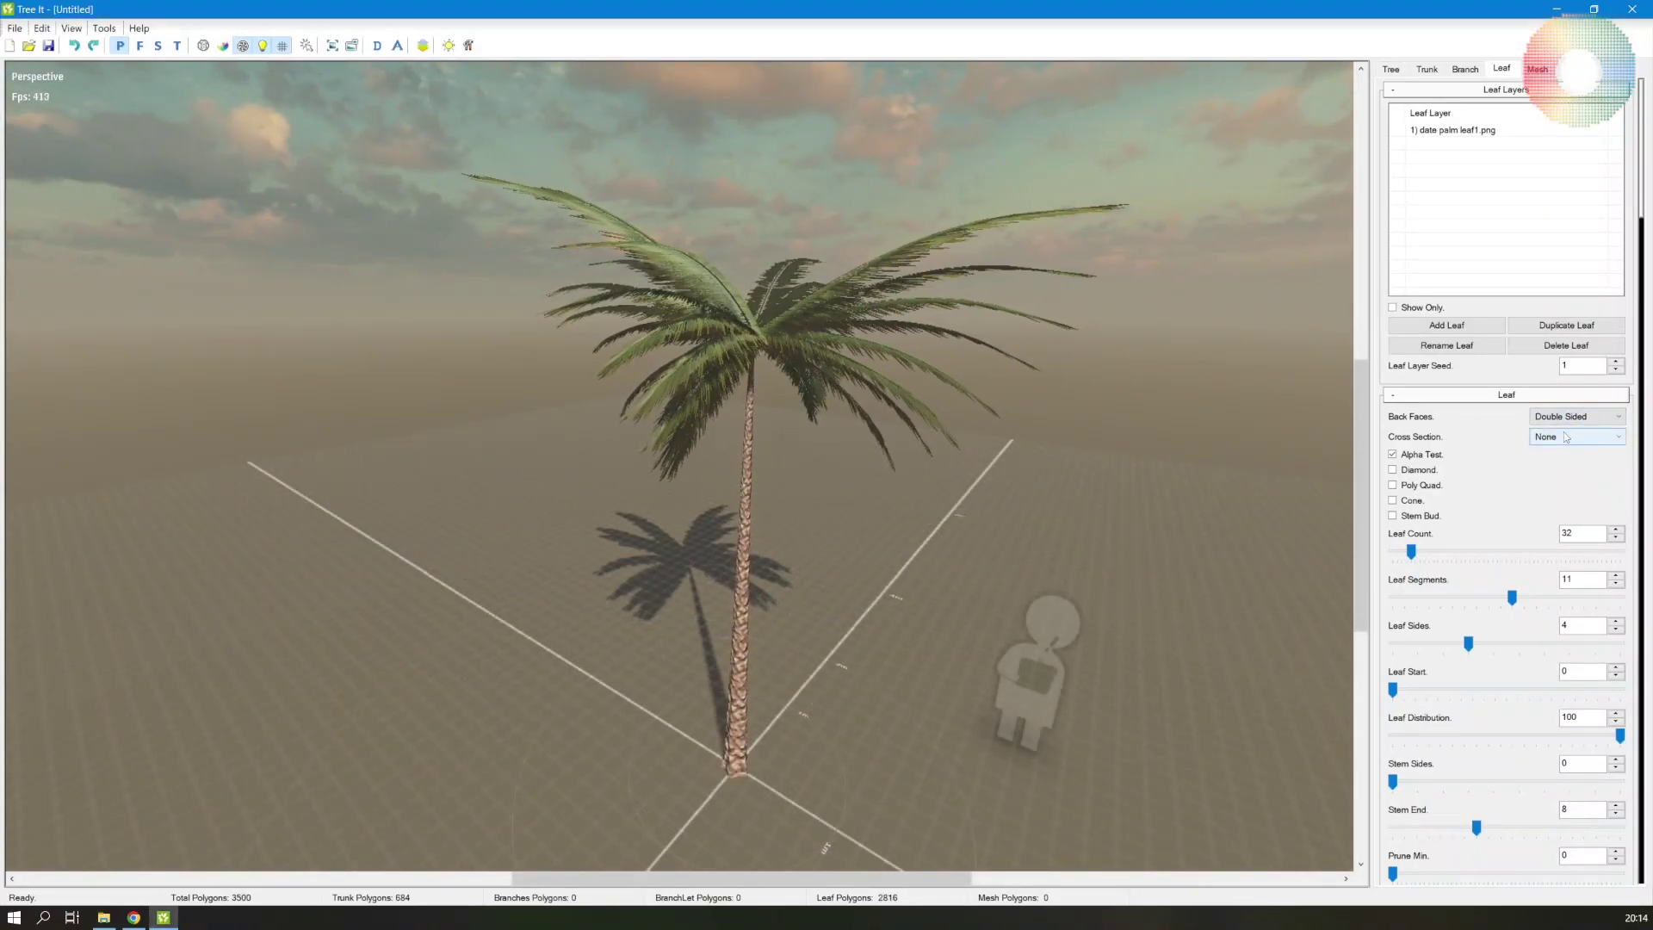
Set leaf pivot 25, pitch increment -65, yaw increment 30 and roll increment -10
{"action": "scroll", "coordinate": [1379, 604], "scroll_direction": "down", "scroll_amount": 15}
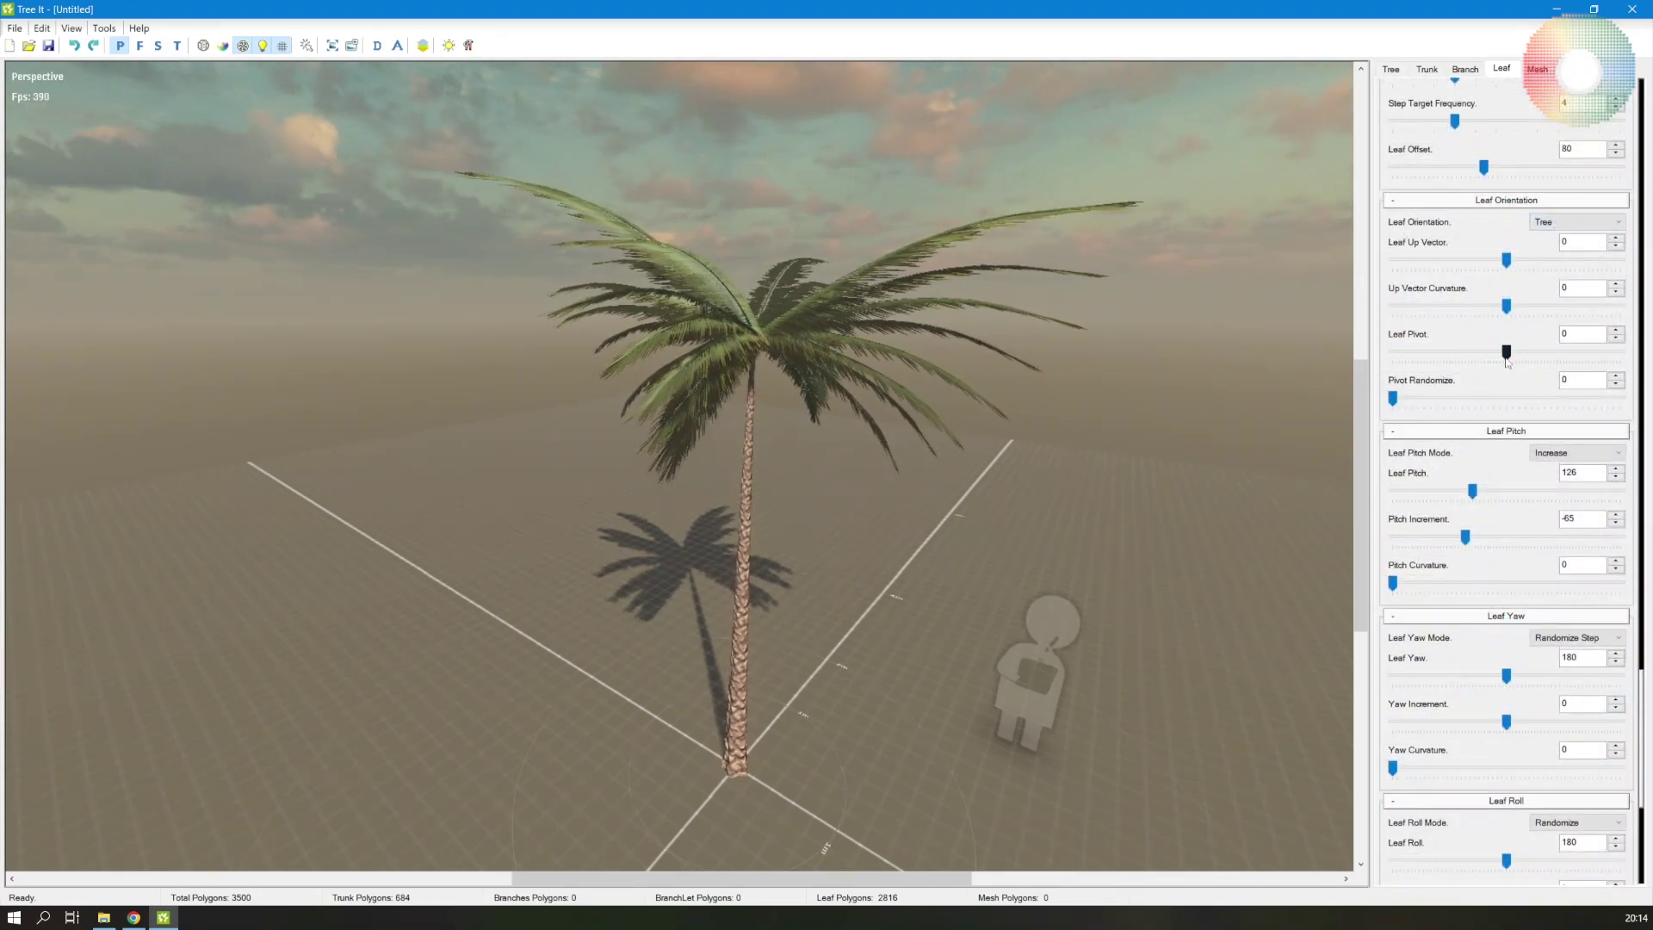
{"action": "mouse_move", "coordinate": [1507, 358]}
{"action": "left_mouse_down"}
{"action": "mouse_move", "coordinate": [1536, 361]}
{"action": "mouse_move", "coordinate": [1515, 369]}
{"action": "left_mouse_up"}
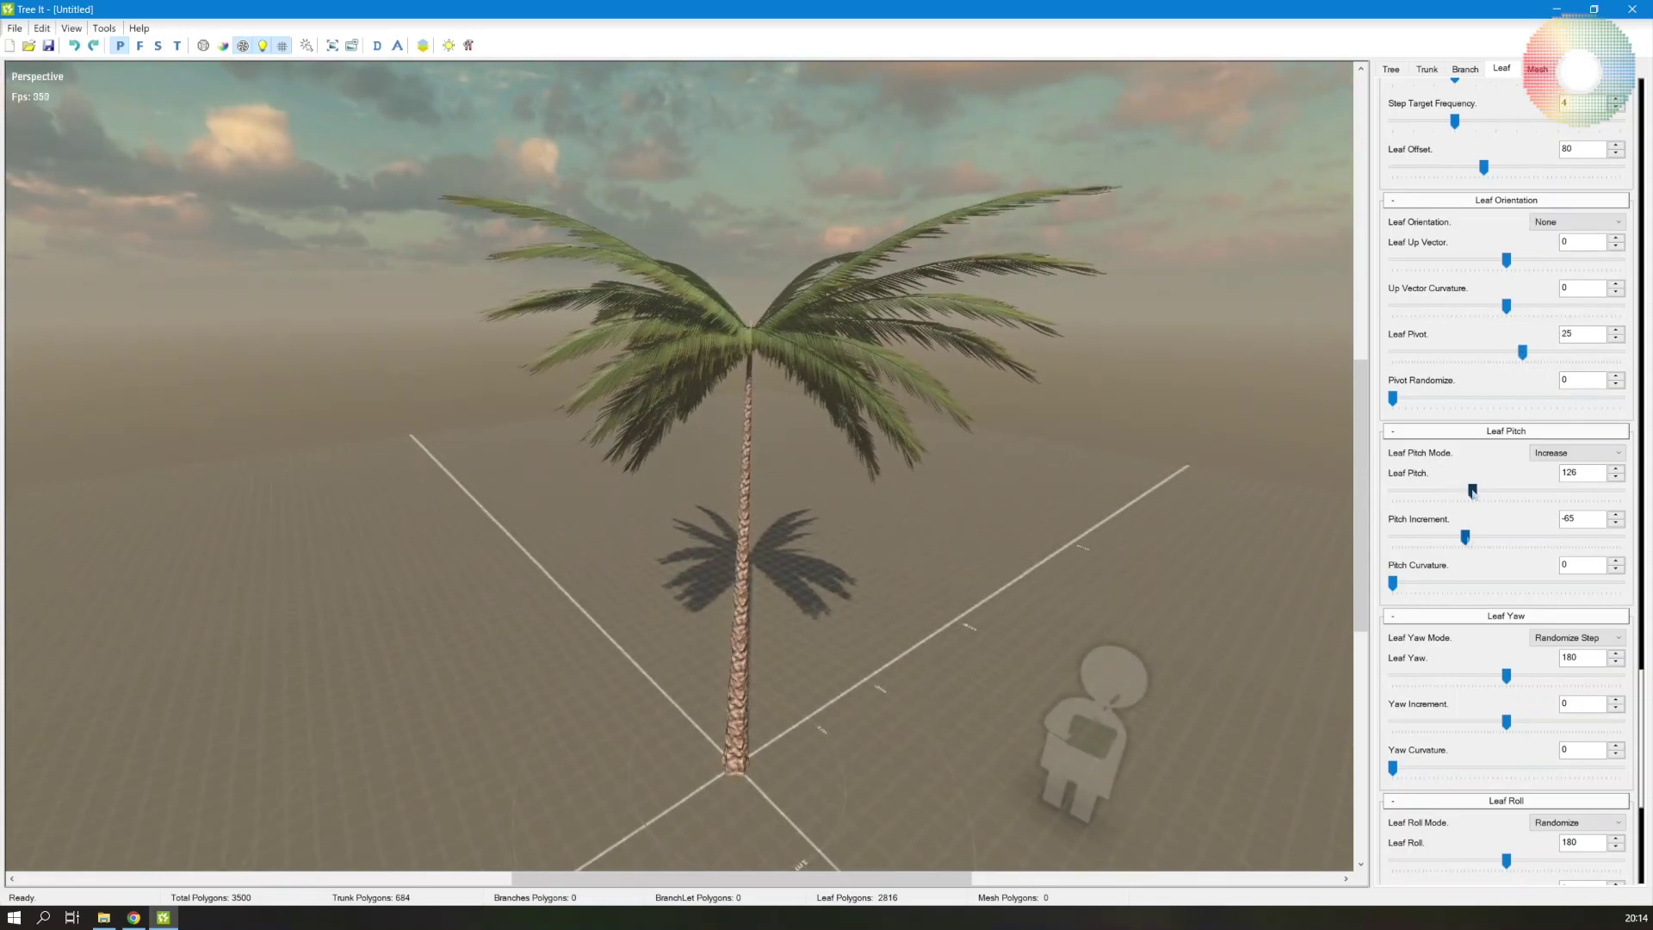
{"action": "left_click_drag", "start_coordinate": [1464, 537], "coordinate": [1466, 538]}
{"action": "left_click_drag", "start_coordinate": [1506, 721], "coordinate": [1522, 726]}
{"action": "left_click_drag", "start_coordinate": [1521, 725], "coordinate": [1488, 675]}
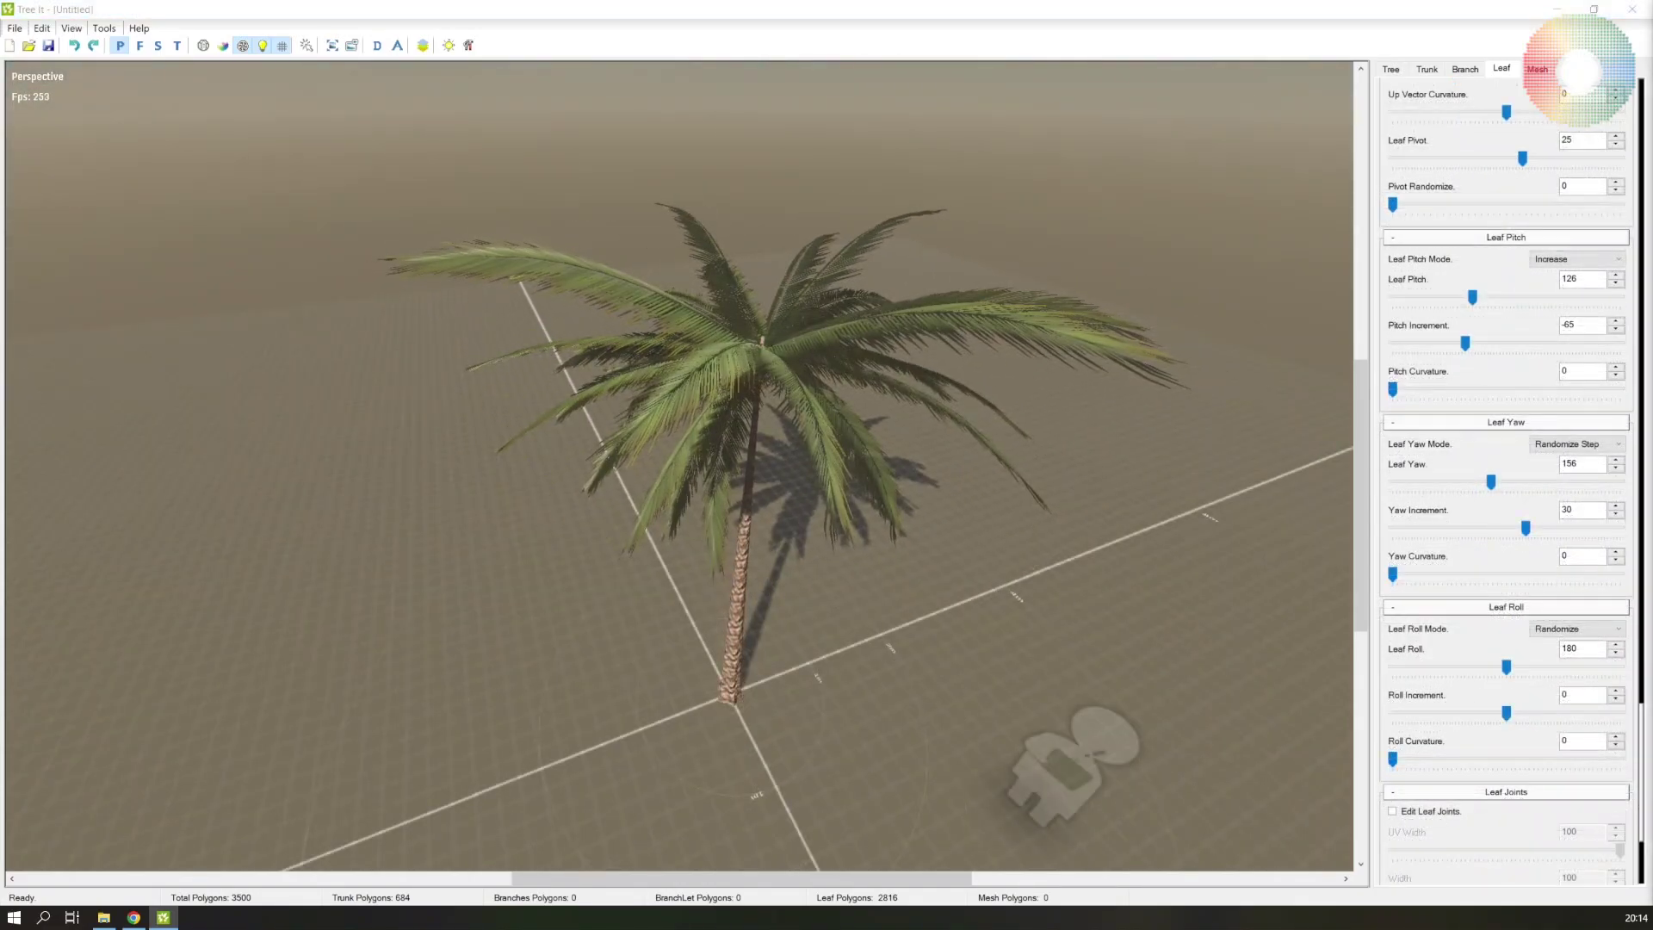
{"action": "left_click", "coordinate": [1478, 717]}
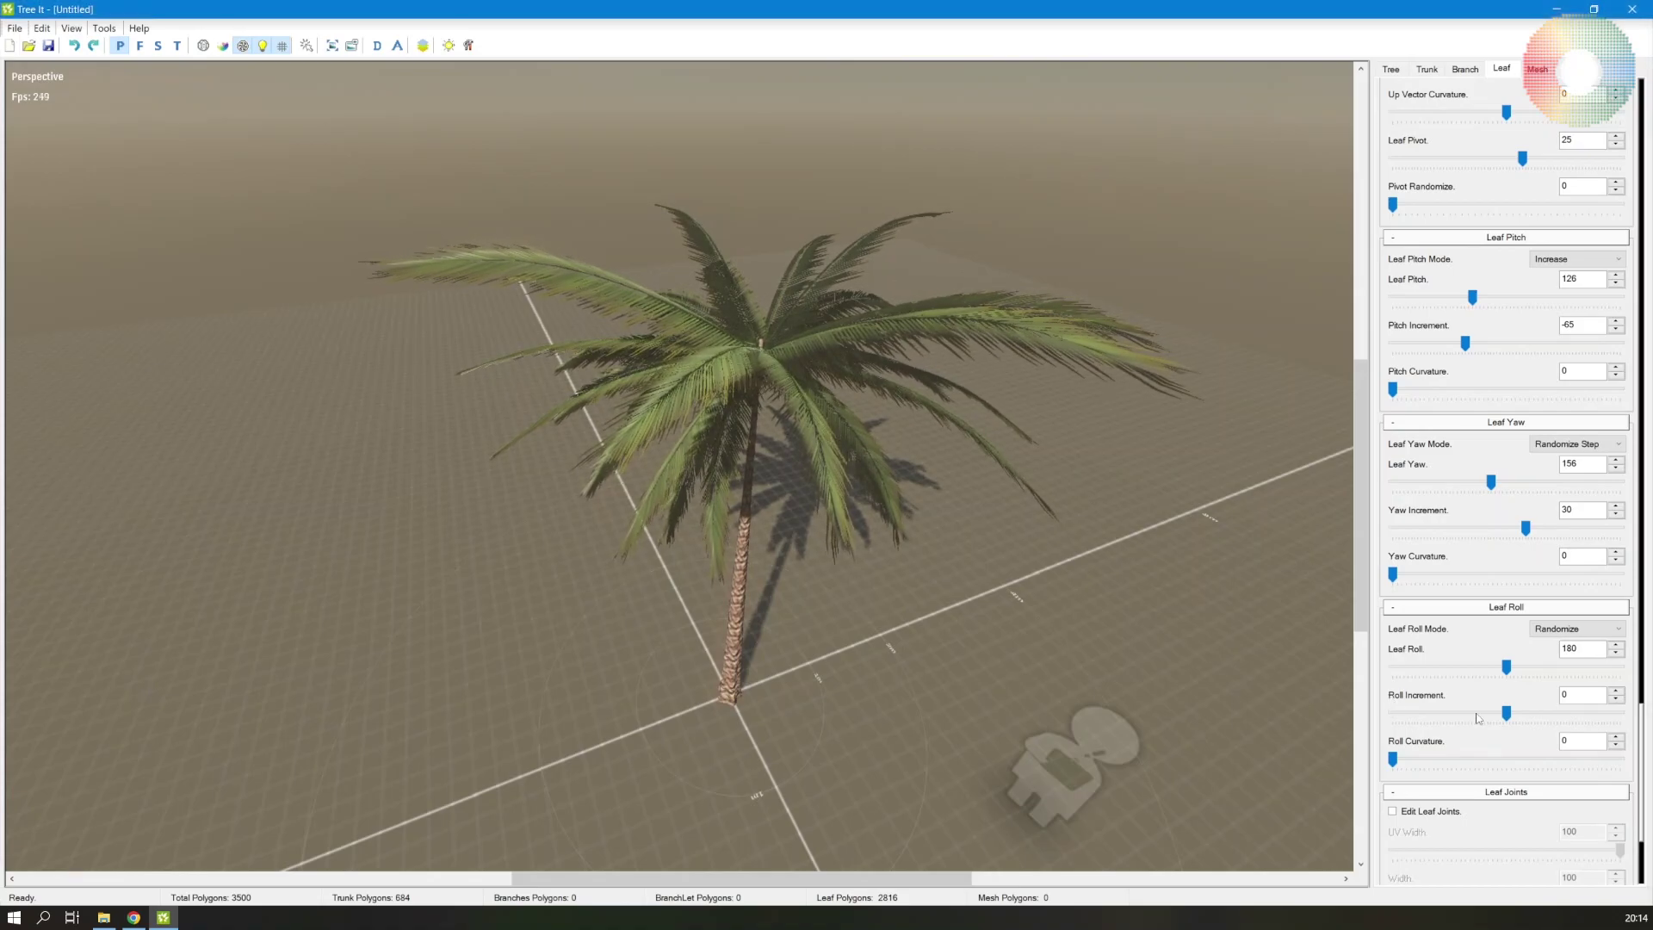
{"action": "left_click_drag", "start_coordinate": [1506, 712], "coordinate": [1499, 713]}
{"action": "left_click_drag", "start_coordinate": [1123, 555], "coordinate": [1119, 361]}
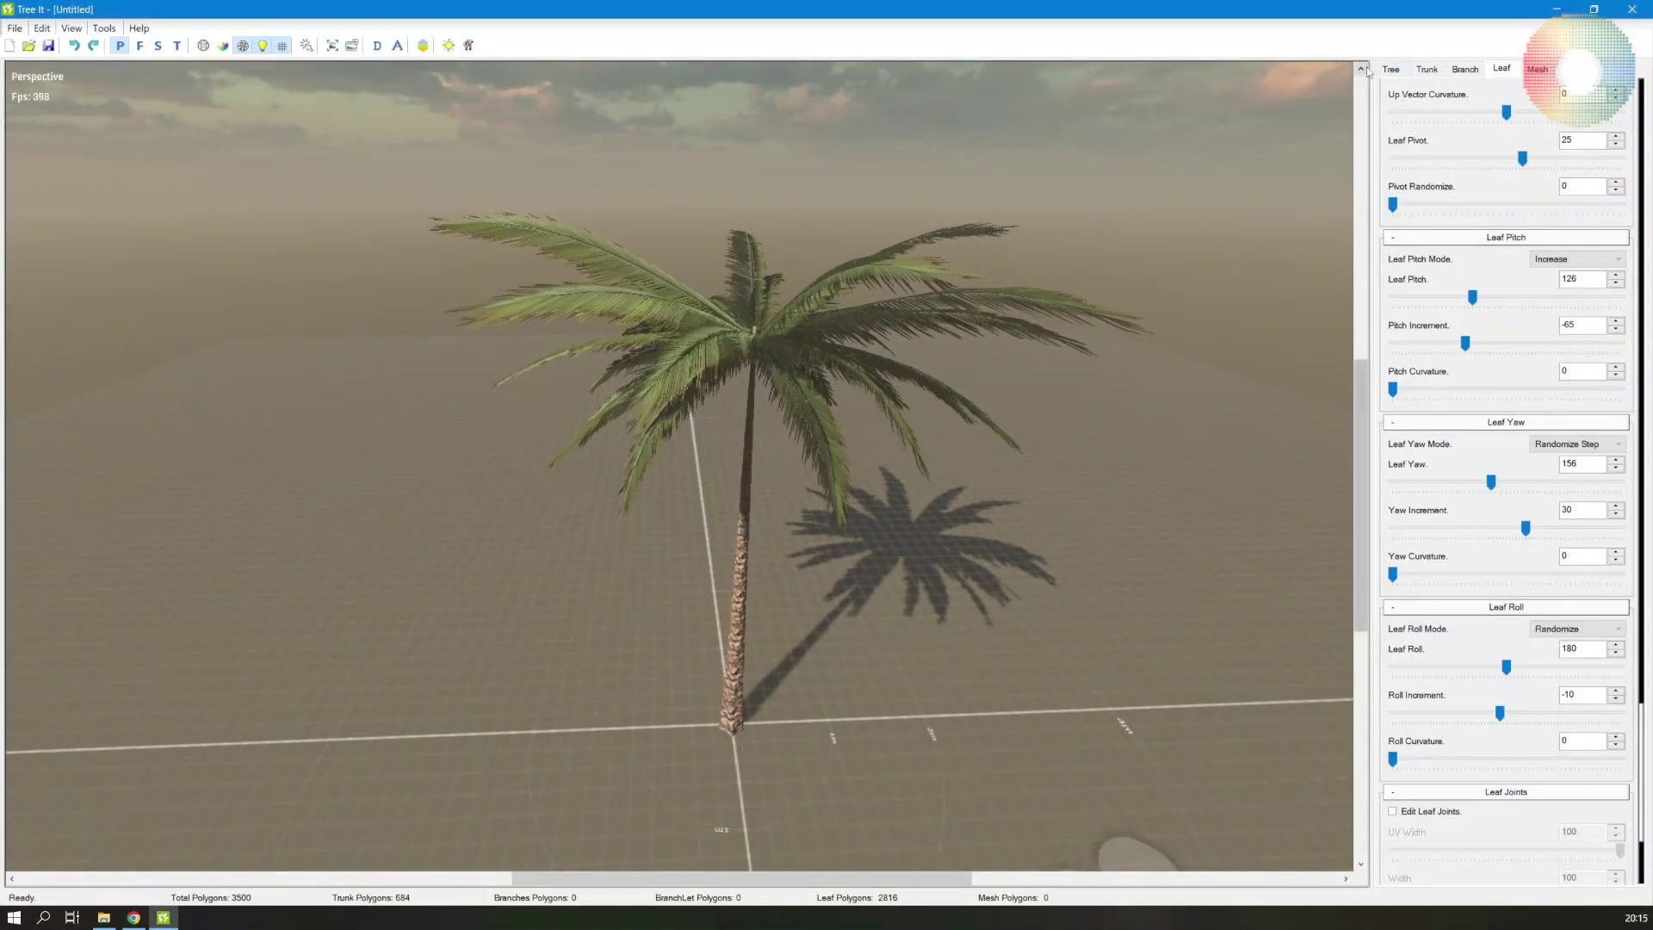
In the Tree tab, show the wireframe and set tree reduction 70, leaf reduction 95
{"action": "left_click", "coordinate": [1391, 72]}
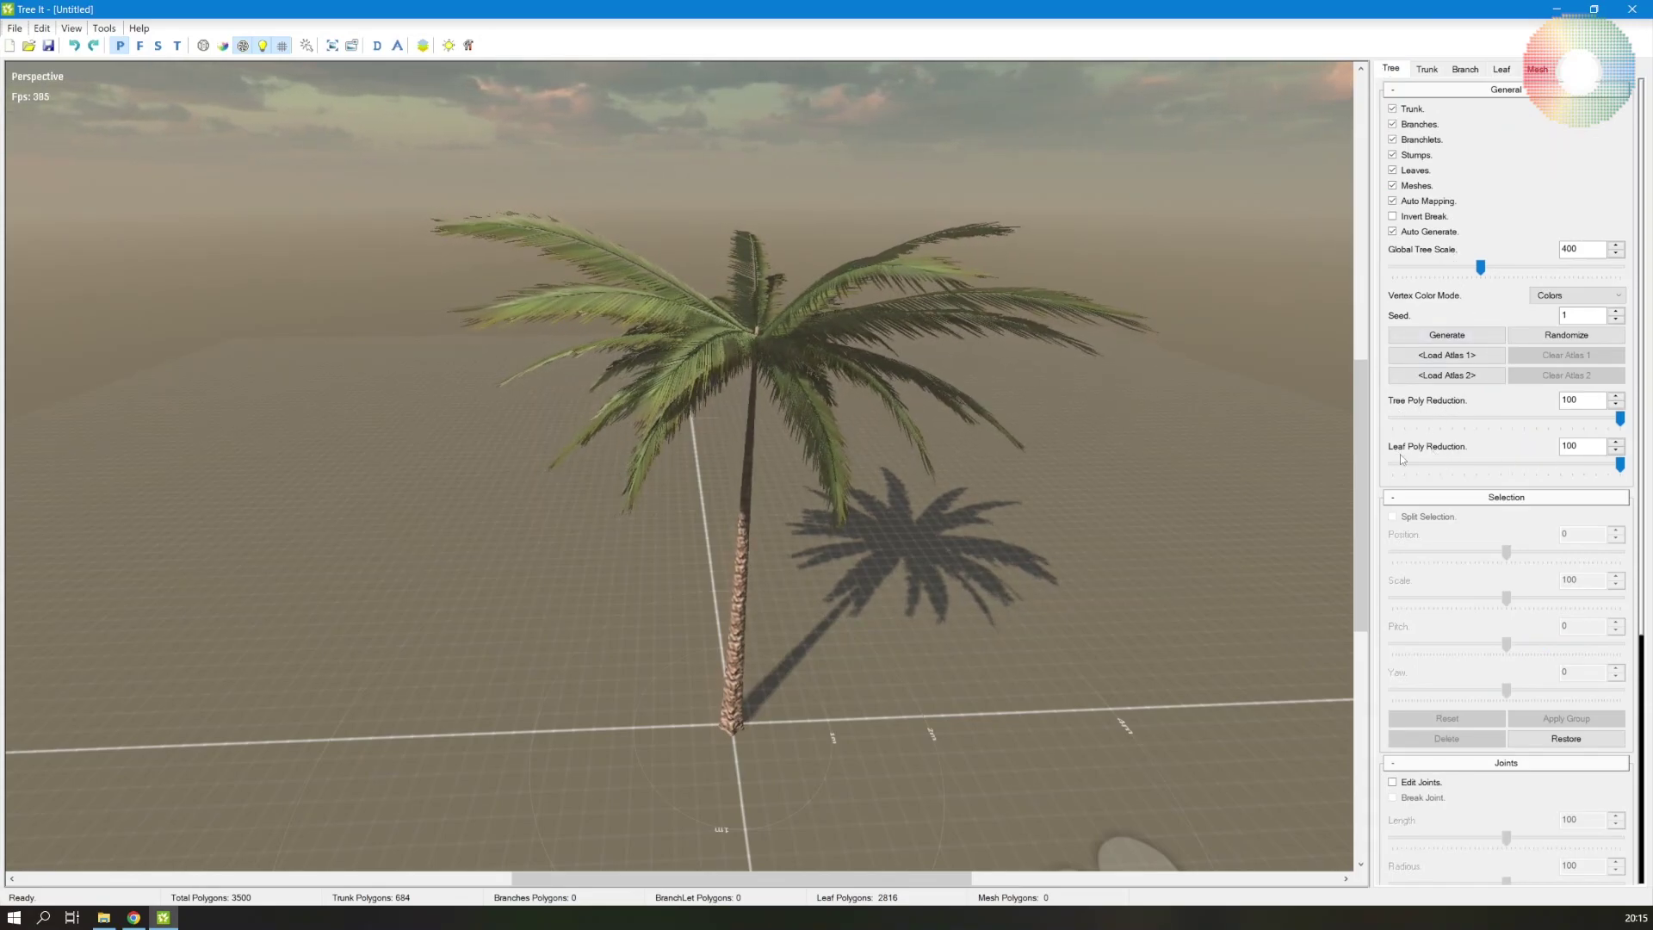
{"action": "left_click", "coordinate": [203, 44]}
{"action": "left_click_drag", "start_coordinate": [1619, 418], "coordinate": [1548, 419]}
{"action": "mouse_move", "coordinate": [1620, 465]}
{"action": "left_mouse_down"}
{"action": "mouse_move", "coordinate": [1562, 465]}
{"action": "mouse_move", "coordinate": [1610, 466]}
{"action": "left_mouse_up"}
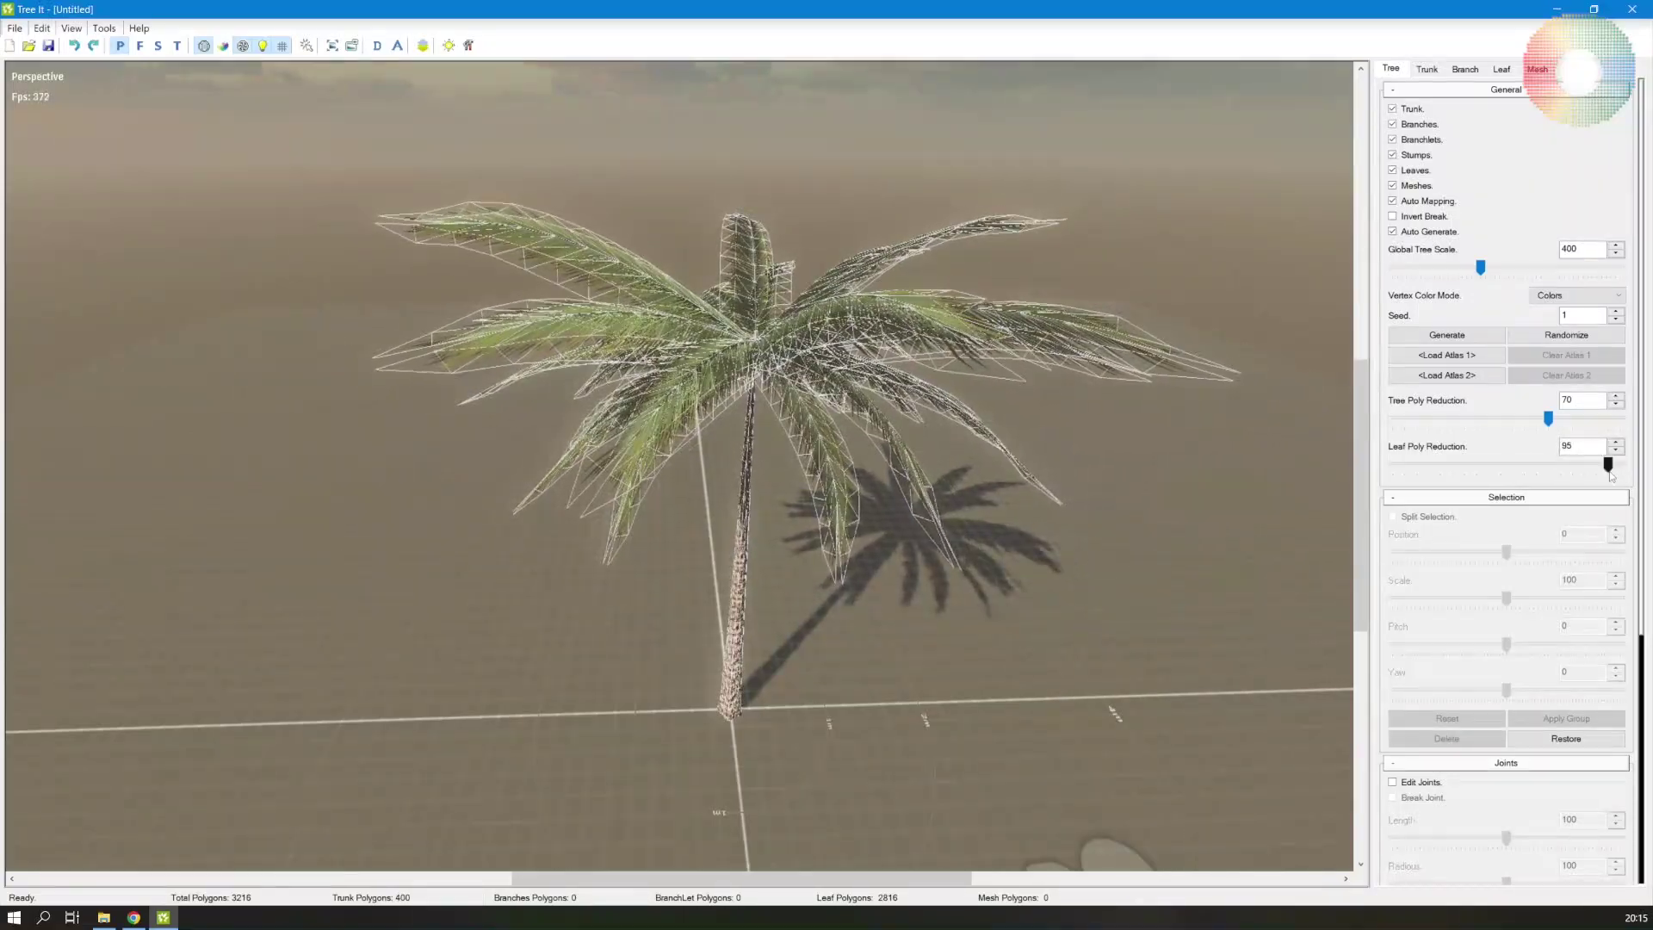
{"action": "left_click_drag", "start_coordinate": [912, 405], "coordinate": [1154, 598]}
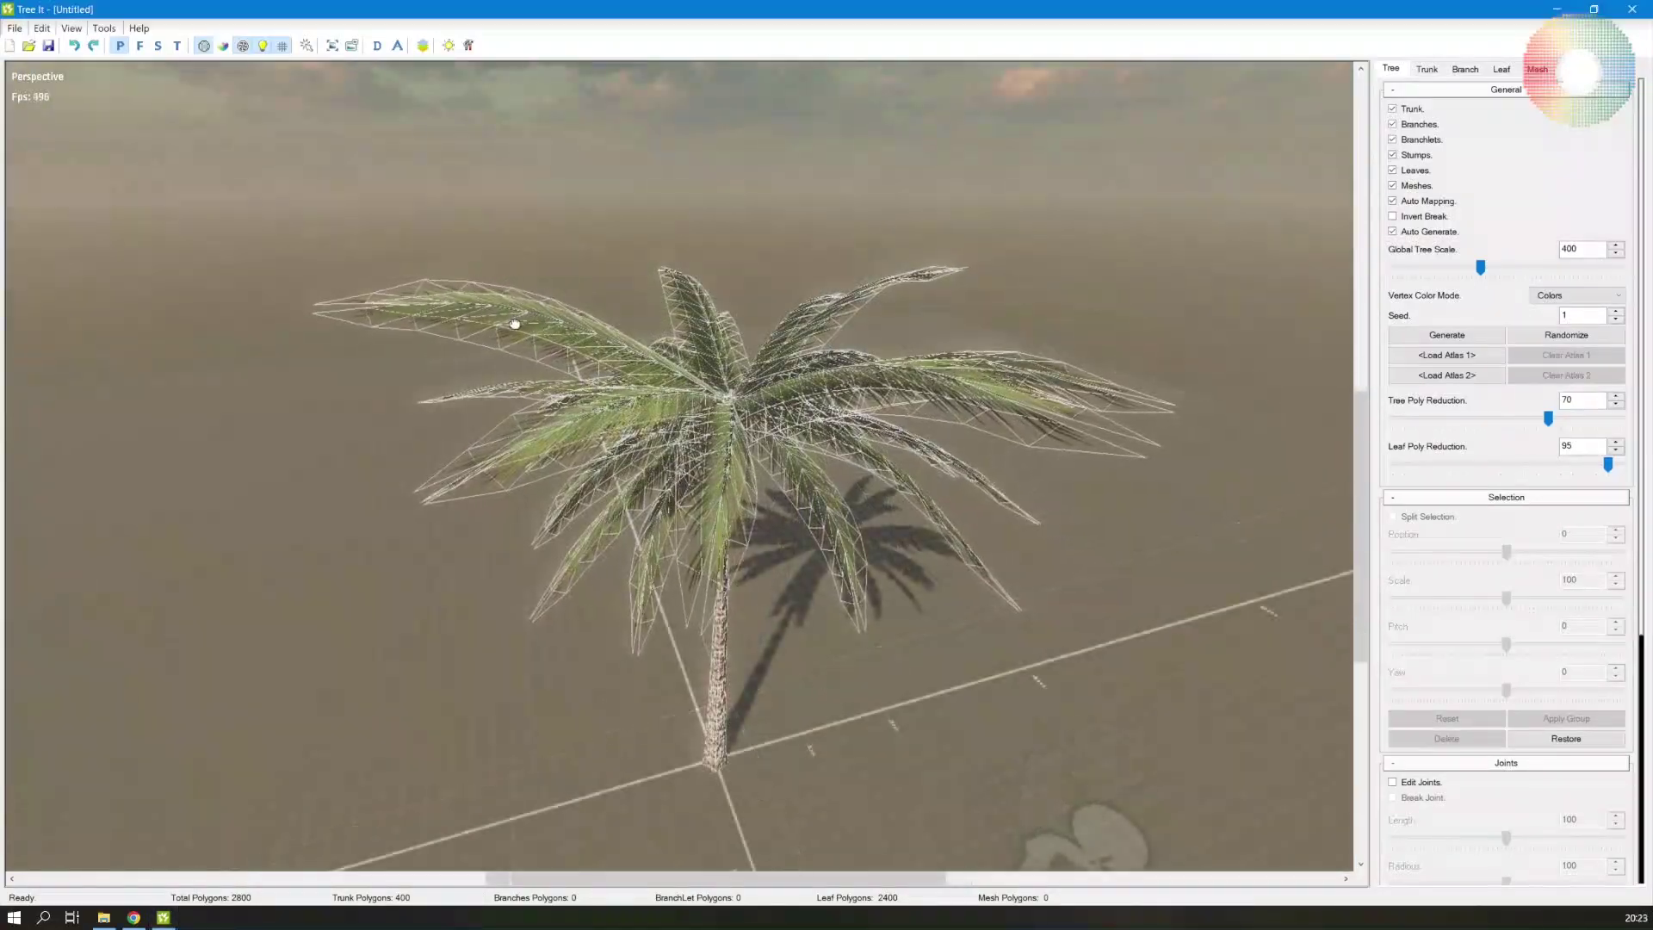
{"action": "left_click_drag", "start_coordinate": [505, 324], "coordinate": [400, 510]}
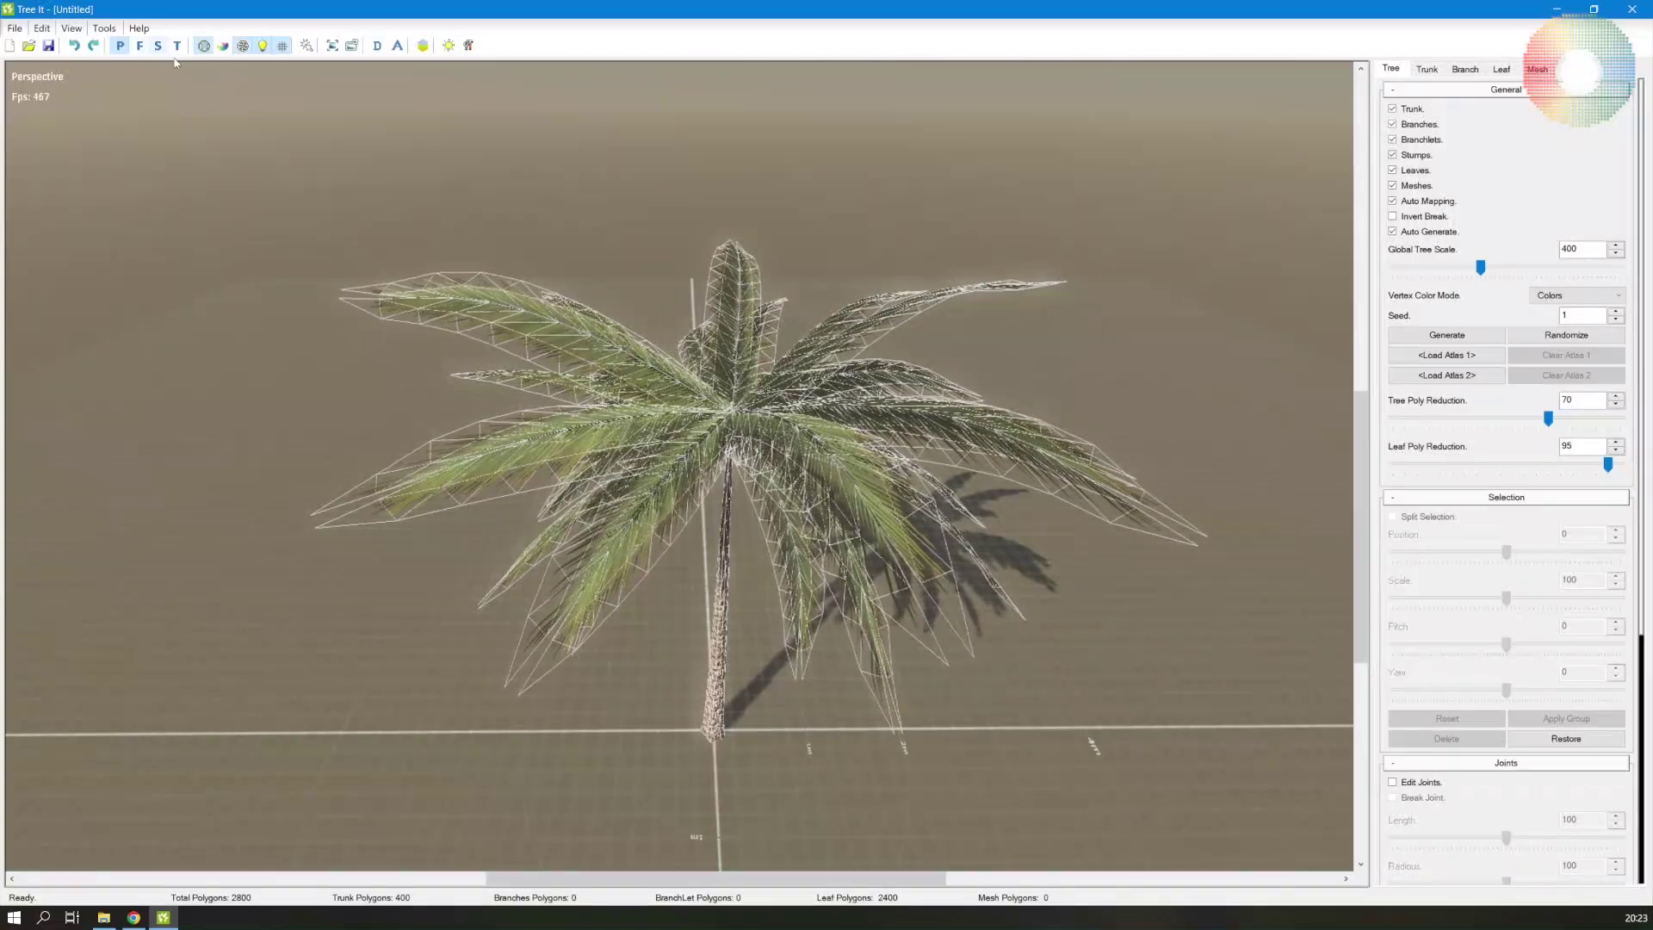
Turn the wireframe off with W and orbit around the textured palm from several angles
{"action": "key", "text": "w"}
{"action": "left_click_drag", "start_coordinate": [914, 508], "coordinate": [936, 509]}
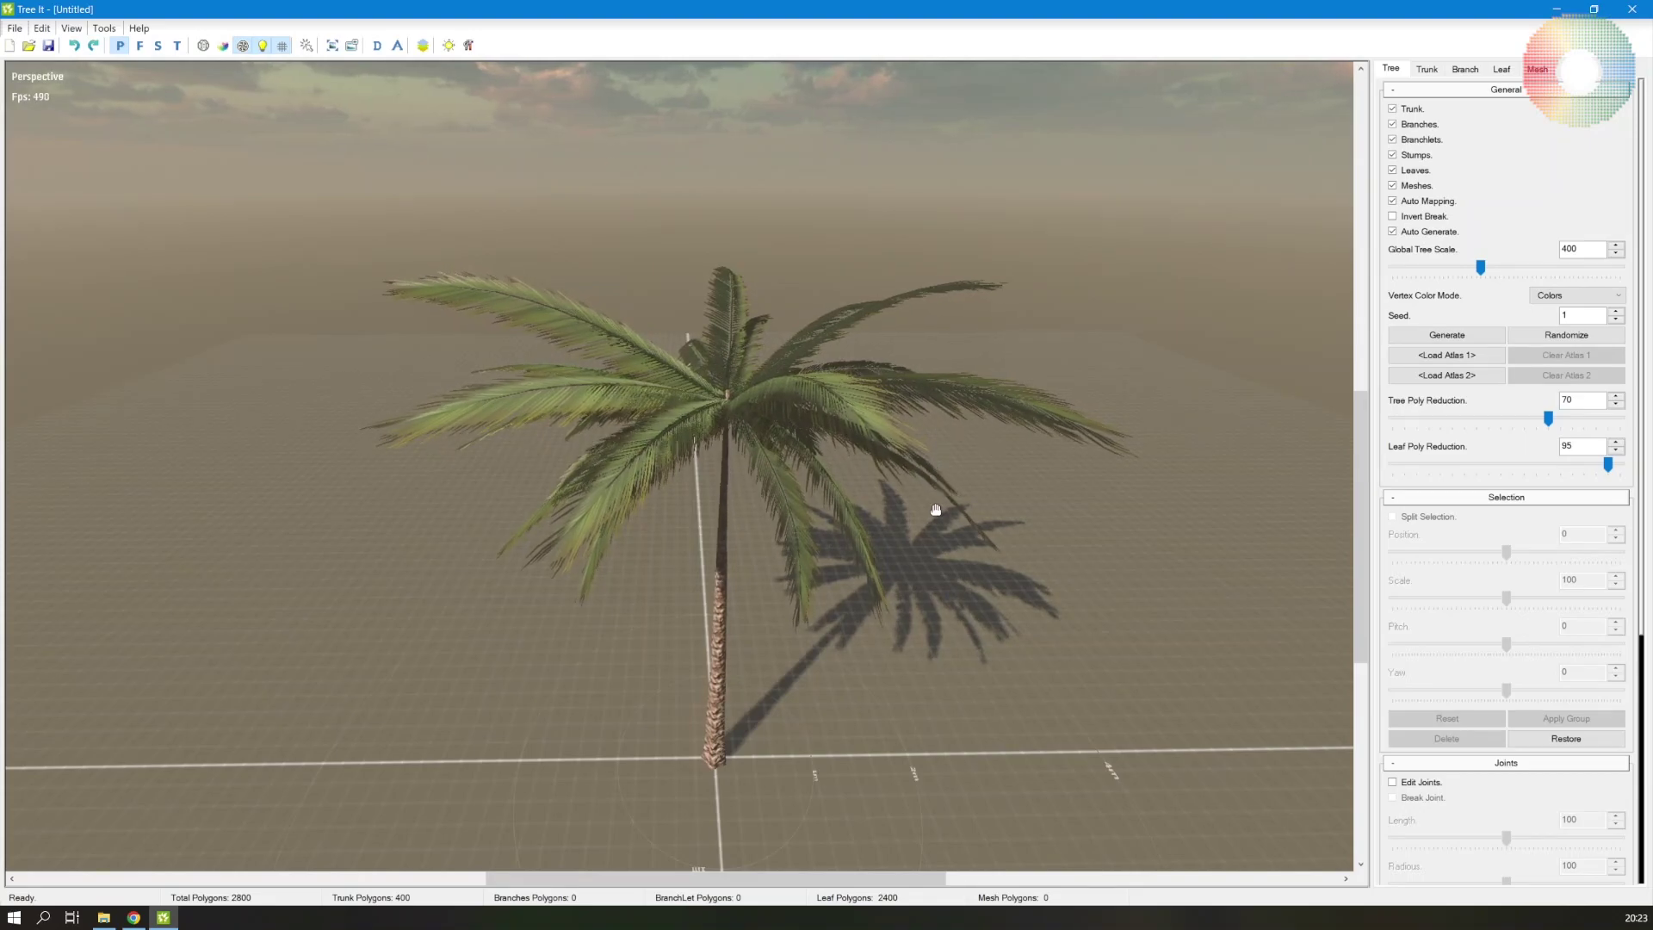
{"action": "left_click_drag", "start_coordinate": [935, 509], "coordinate": [790, 417]}
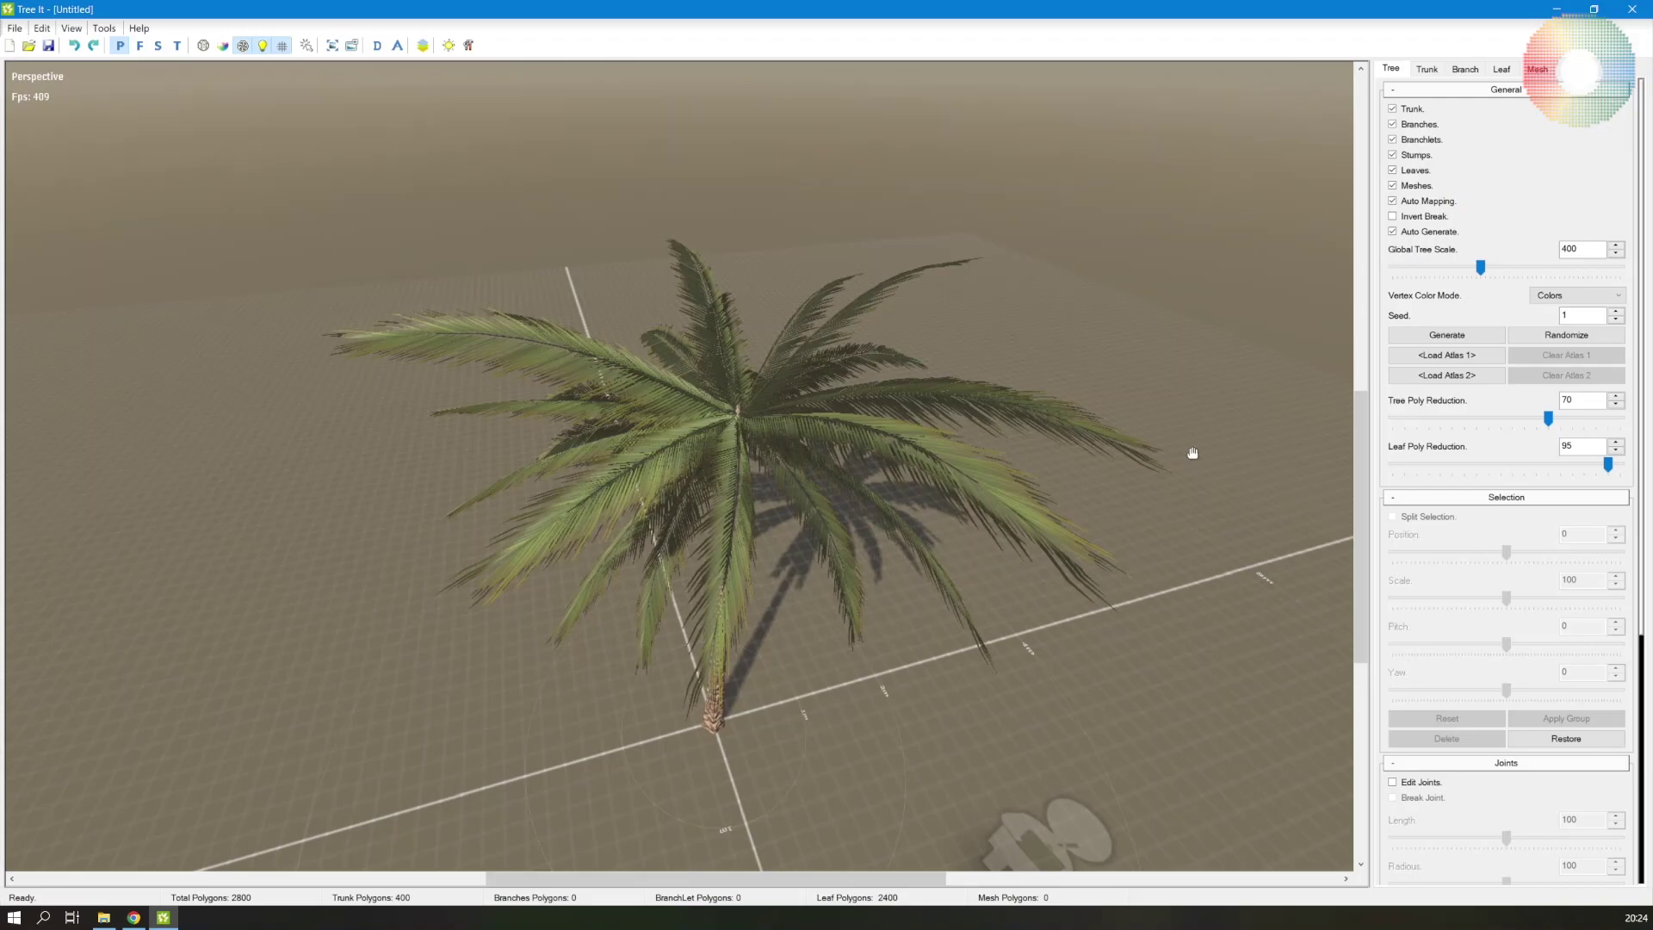
{"action": "left_click_drag", "start_coordinate": [1193, 453], "coordinate": [988, 428]}
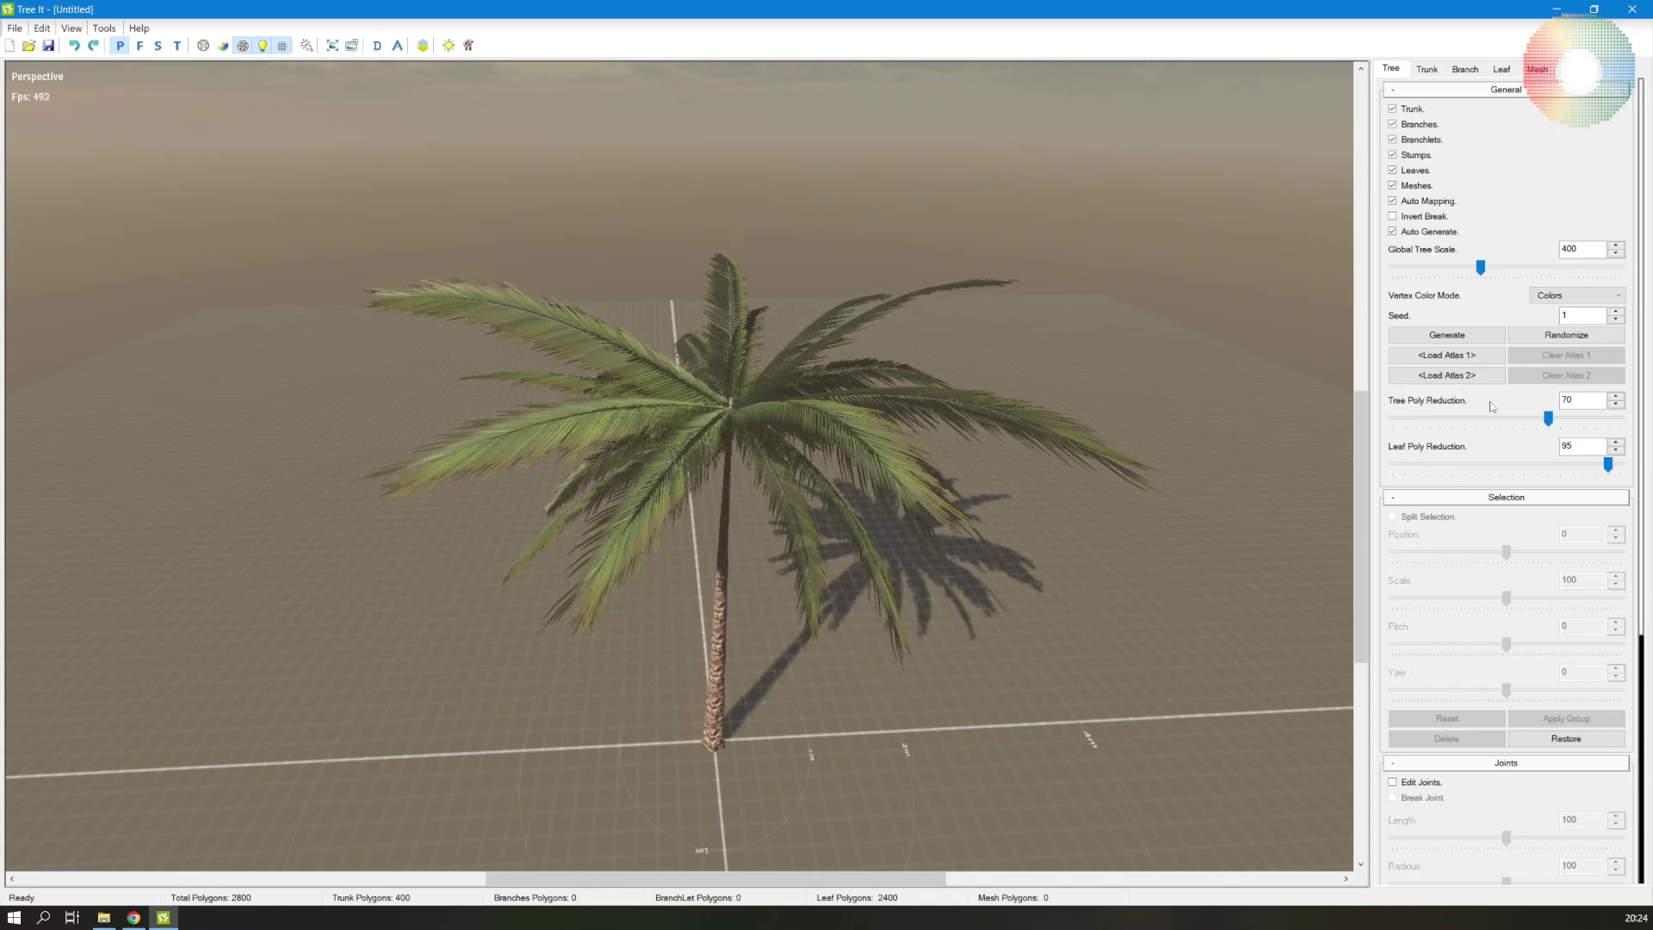
{"action": "left_click_drag", "start_coordinate": [1304, 395], "coordinate": [936, 494]}
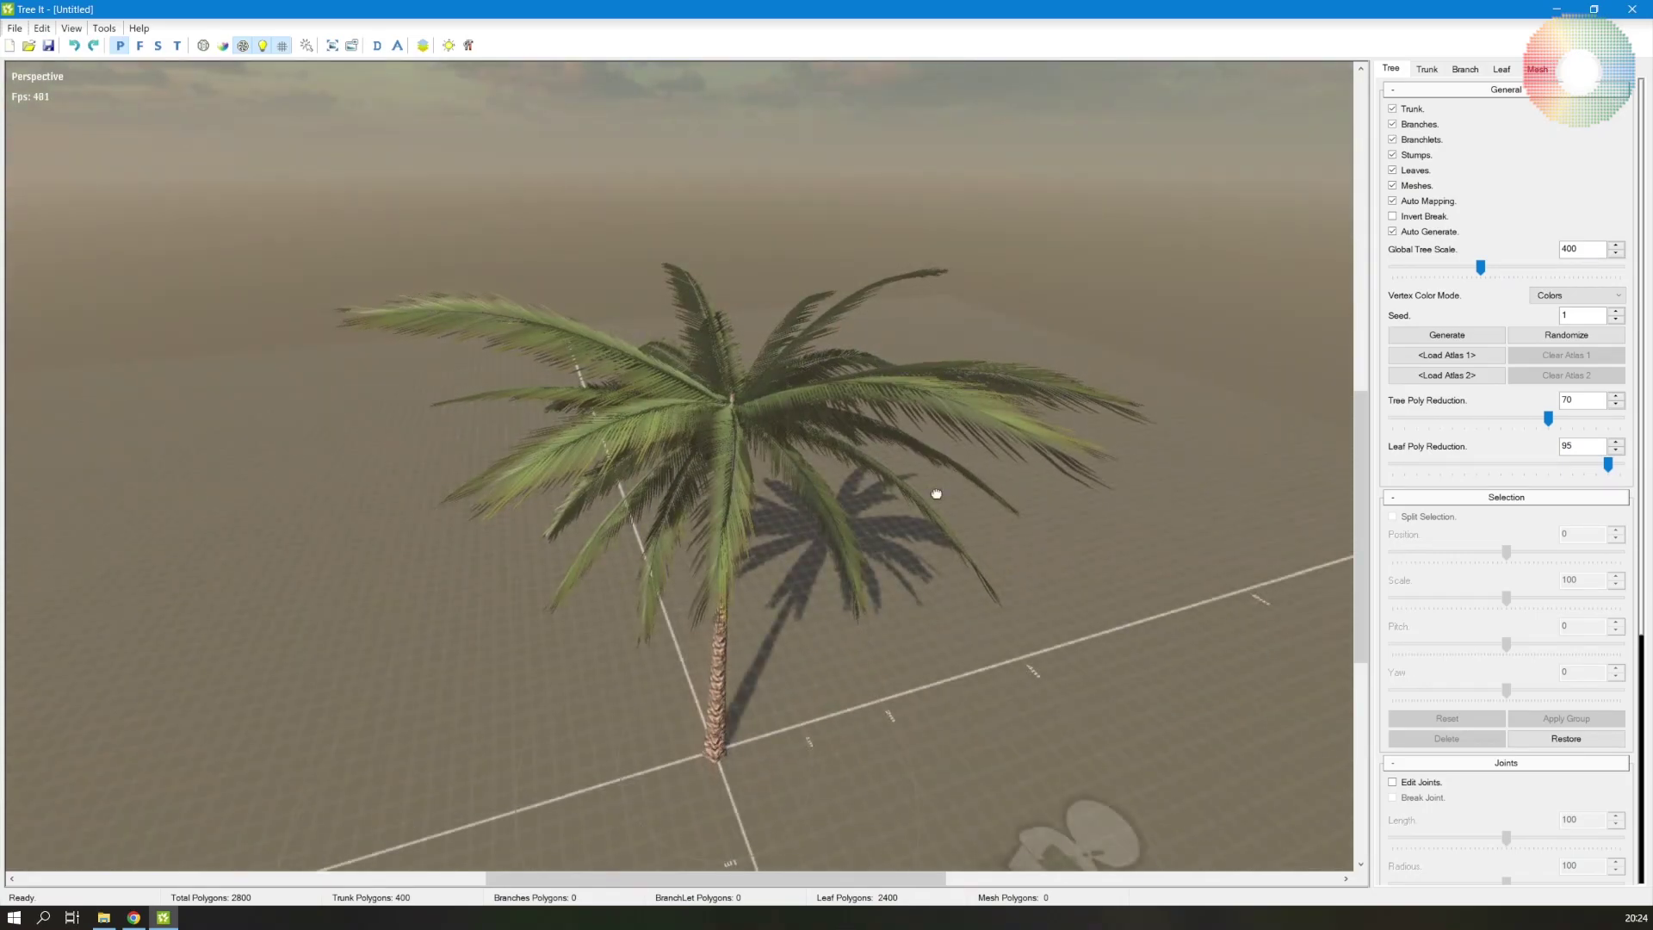
{"action": "left_click_drag", "start_coordinate": [844, 444], "coordinate": [751, 433]}
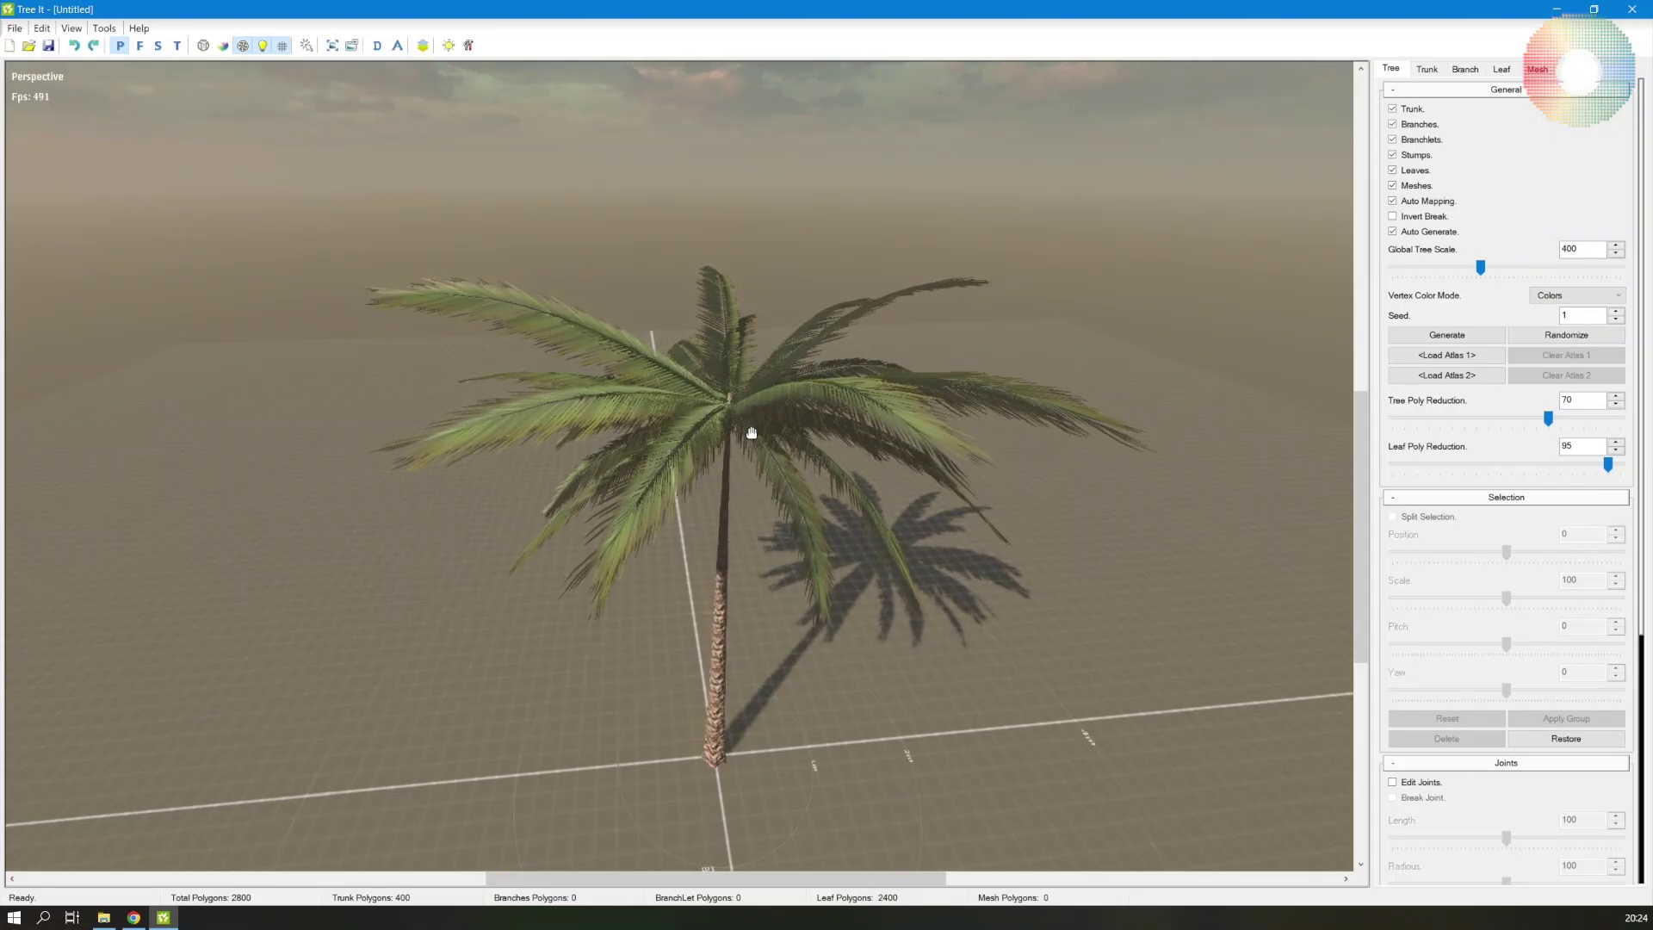
{"action": "left_click_drag", "start_coordinate": [752, 434], "coordinate": [762, 476]}
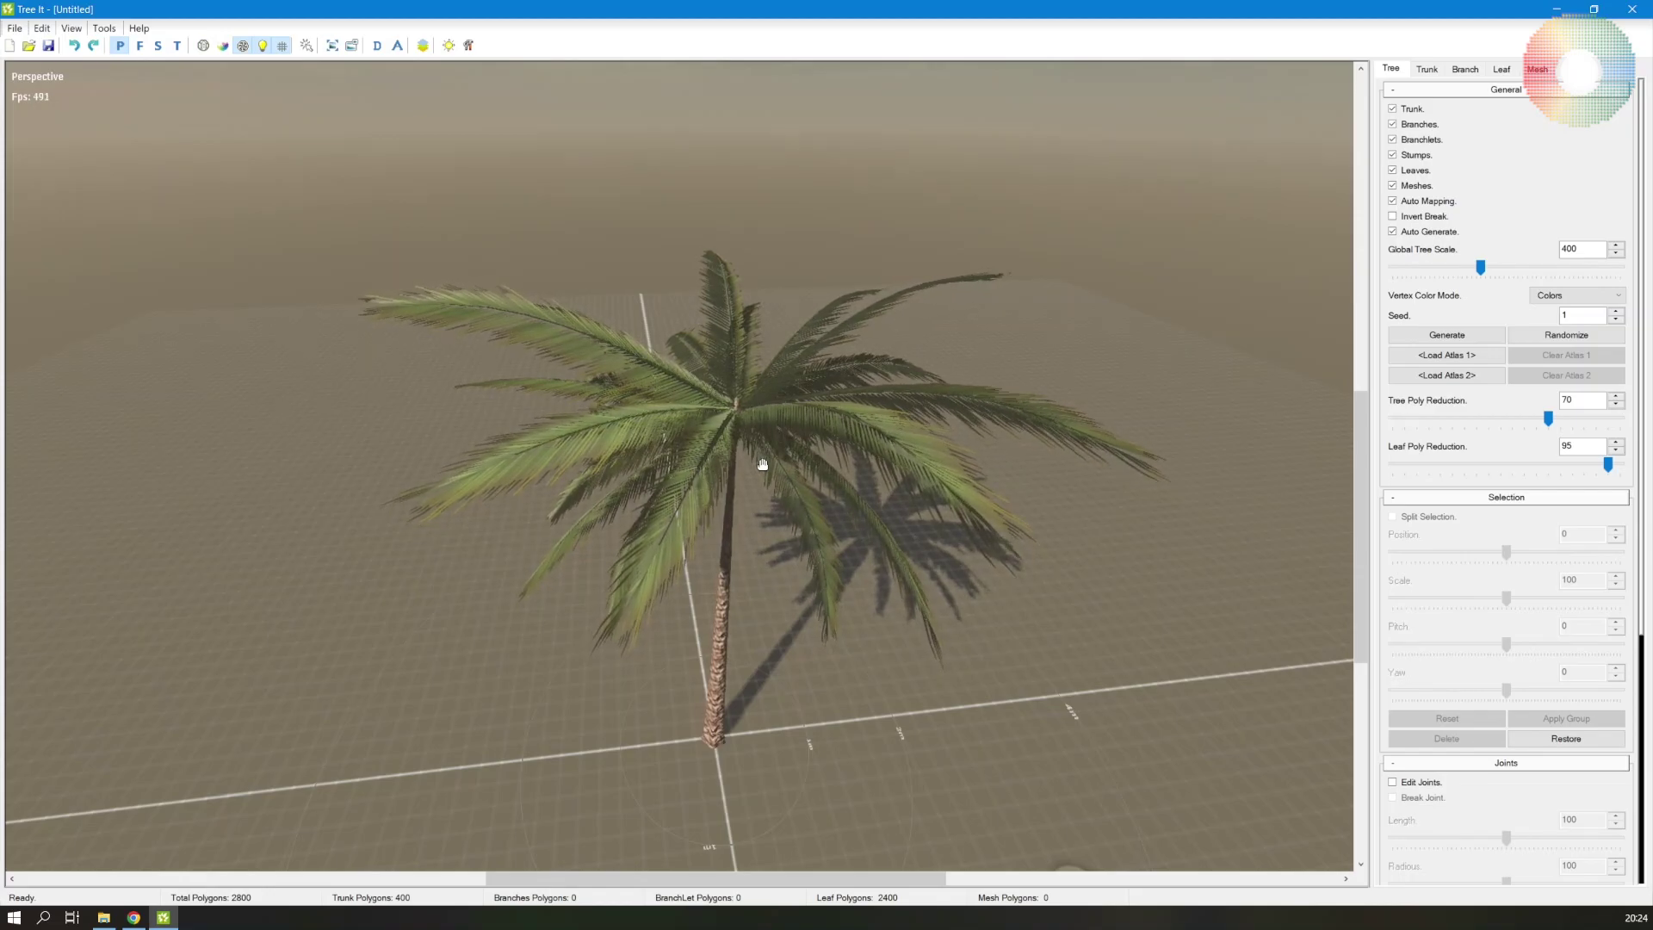
{"action": "left_click_drag", "start_coordinate": [762, 464], "coordinate": [694, 486]}
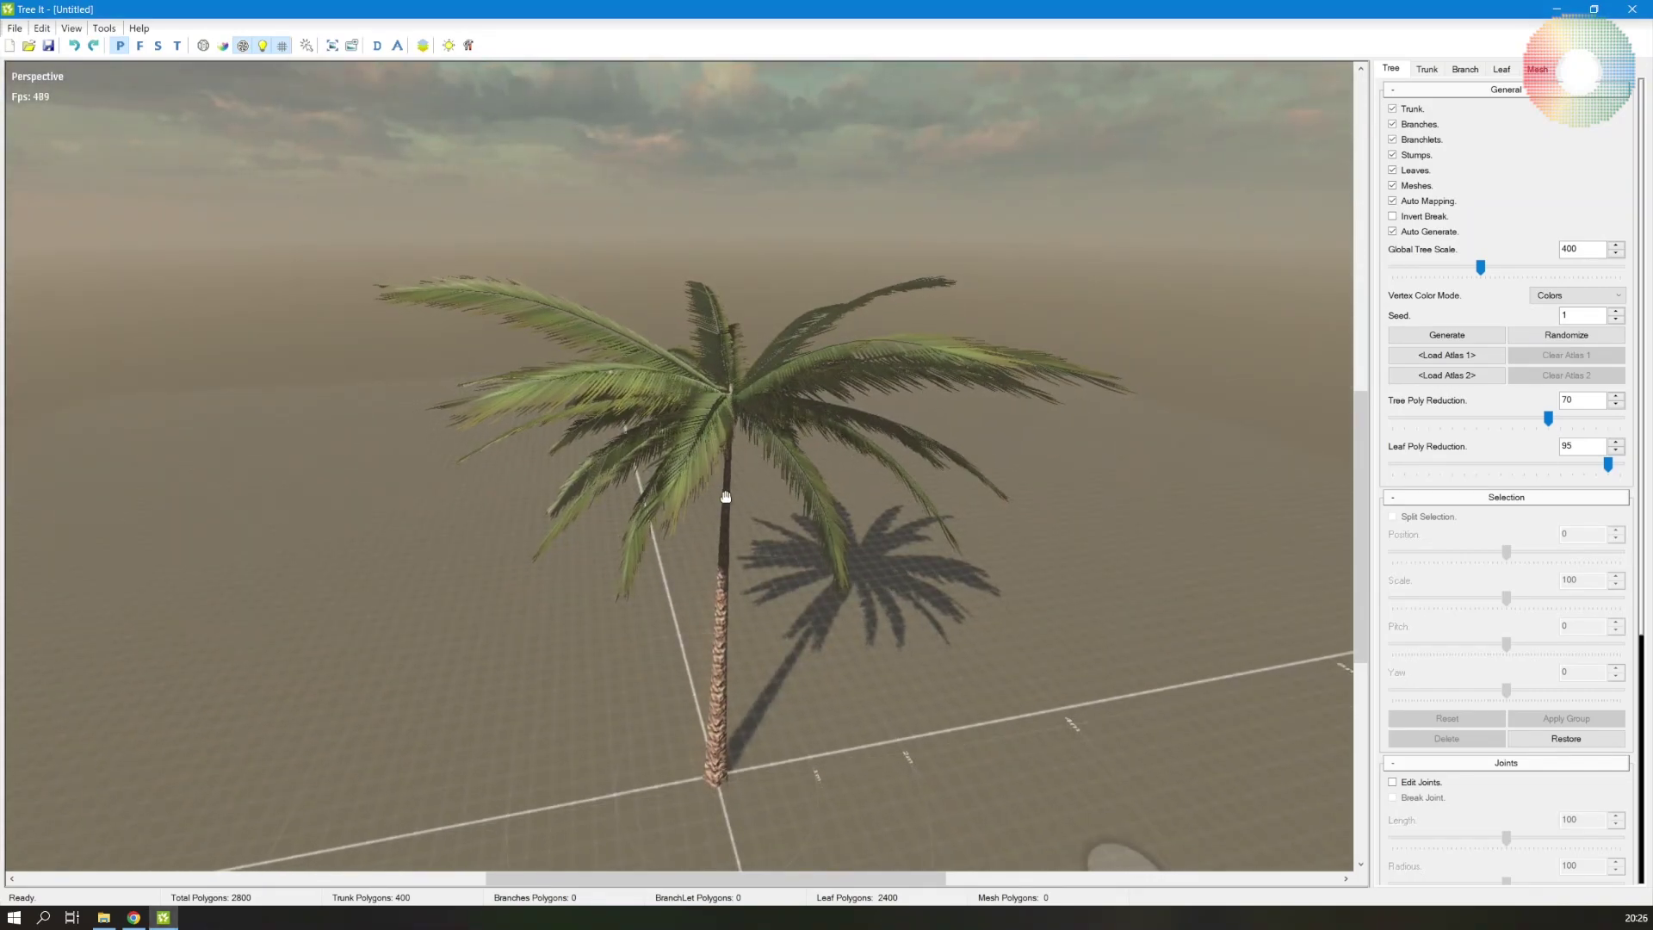
{"action": "left_click_drag", "start_coordinate": [714, 486], "coordinate": [671, 499]}
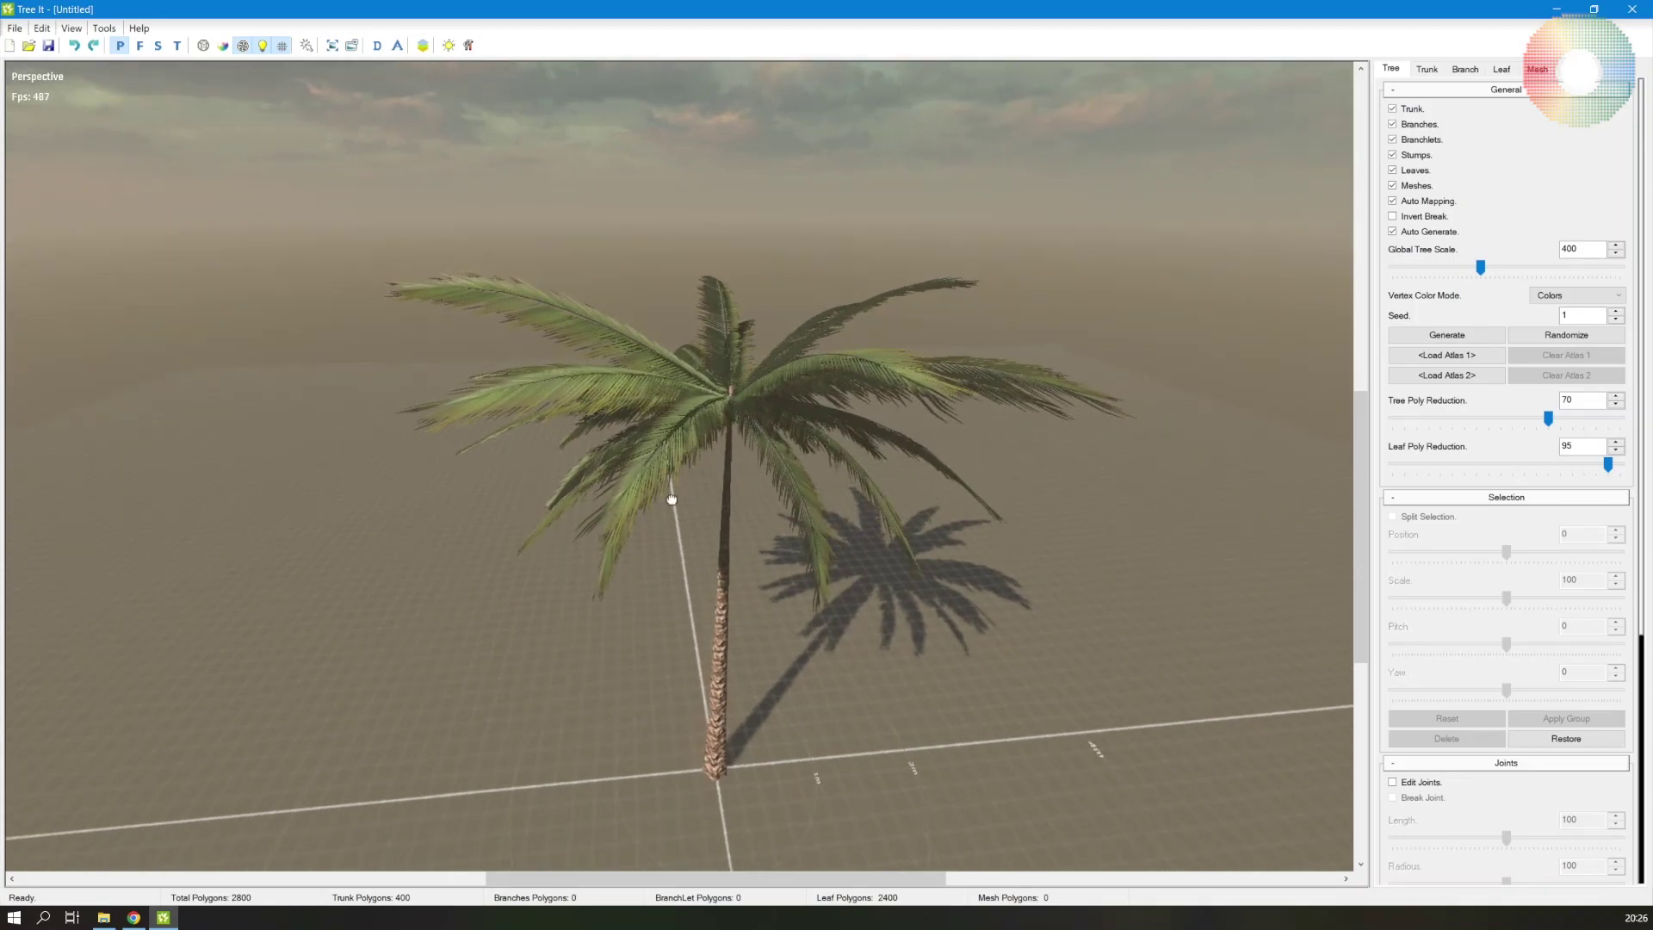